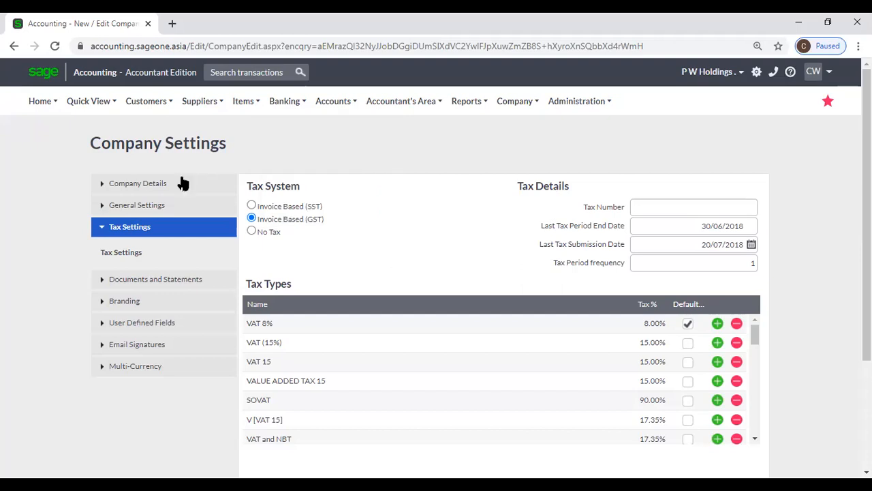
# Open the Statement Messages page under Documents and Statements in Company Settings
pyautogui.click(167, 287)
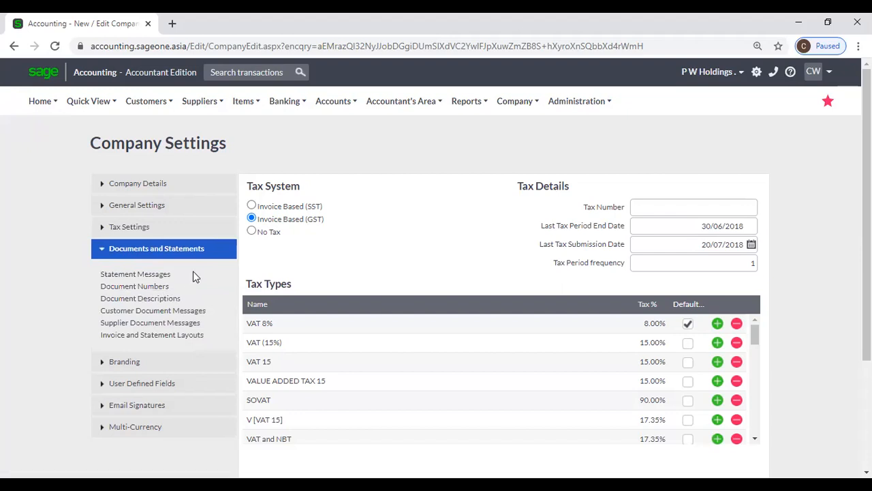
pyautogui.click(157, 275)
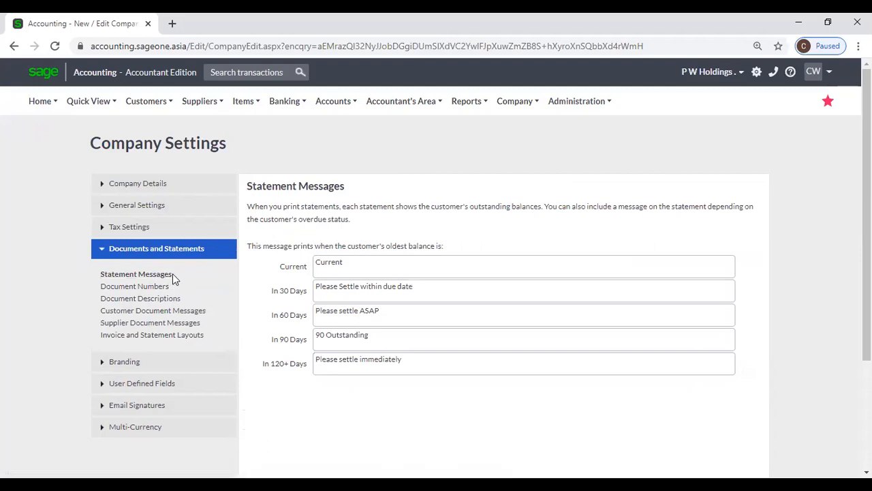
# Duplicate the Company Settings browser tab and open Customers > Reports in the new tab
pyautogui.rightClick(99, 24)
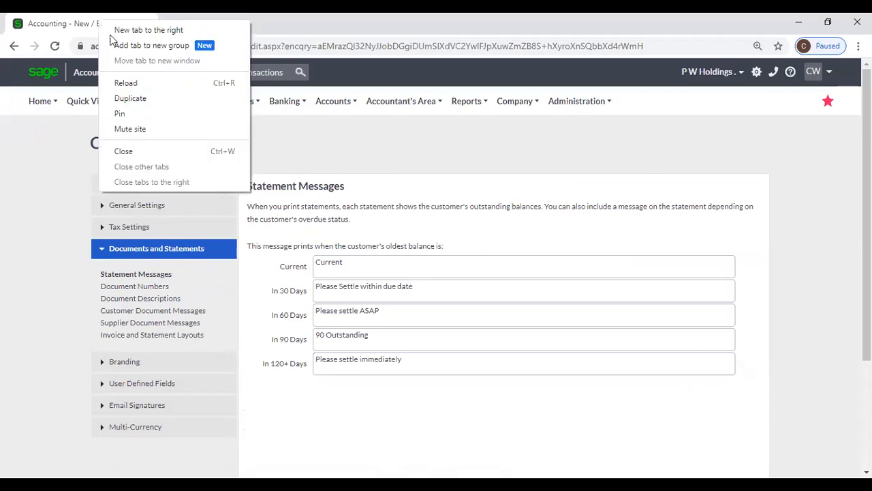
pyautogui.click(137, 98)
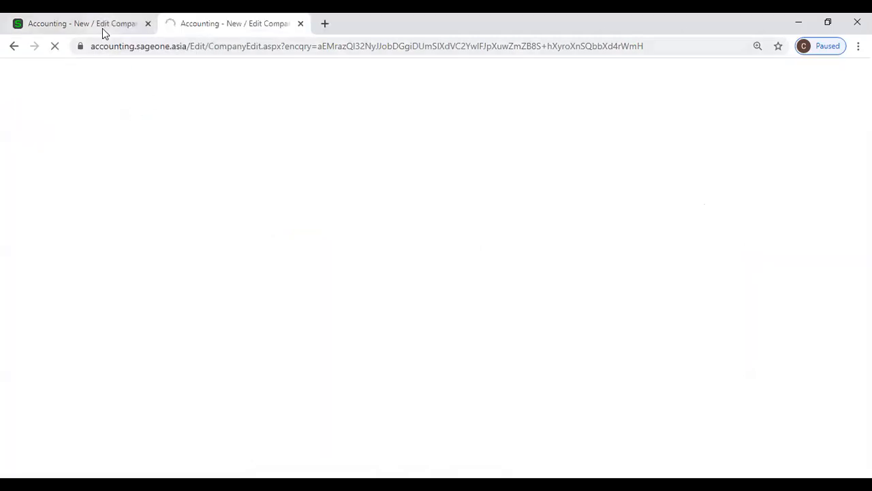
pyautogui.click(102, 26)
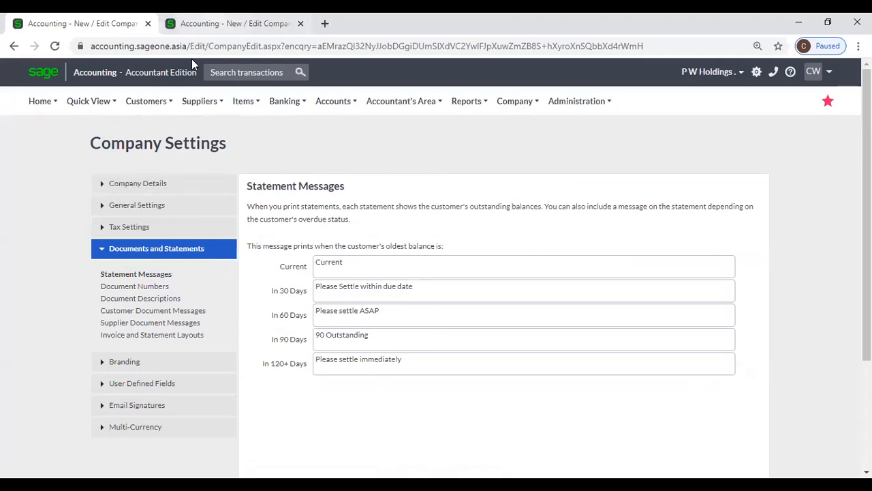
pyautogui.click(205, 24)
pyautogui.click(146, 101)
pyautogui.moveTo(155, 190)
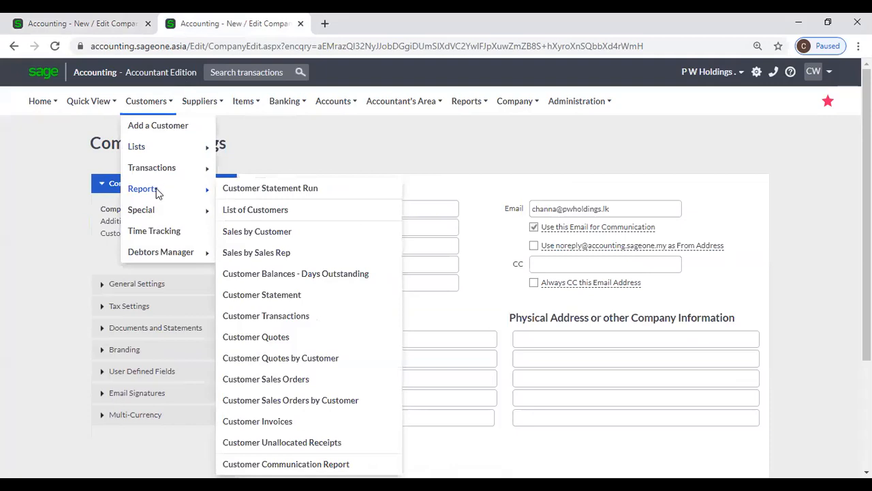
# Start a Customer Statement Run with a Yearly (Current Year) date range and continue to Email Statements
pyautogui.click(278, 196)
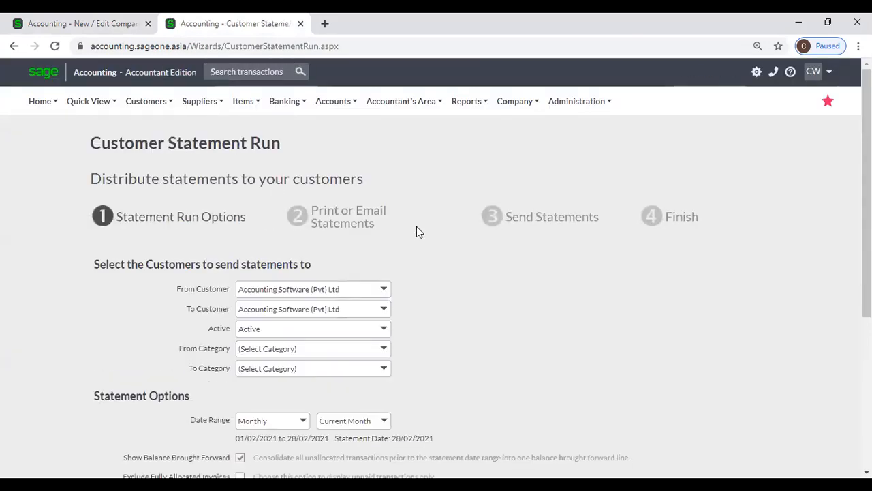
pyautogui.scroll(-4, 325, 185)
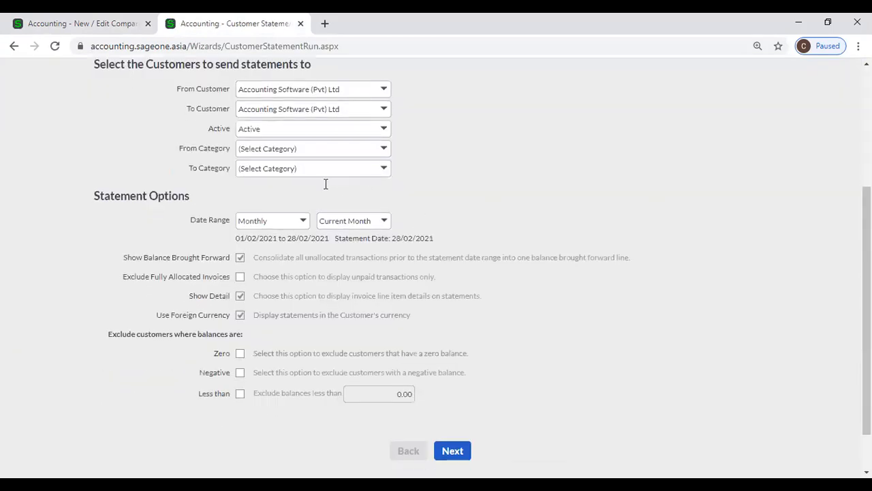
pyautogui.click(304, 167)
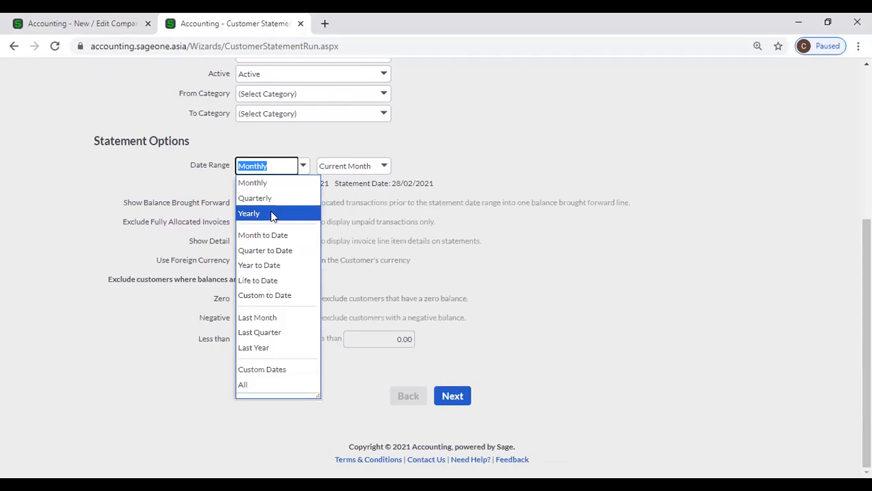
pyautogui.click(271, 213)
pyautogui.scroll(2, 254, 88)
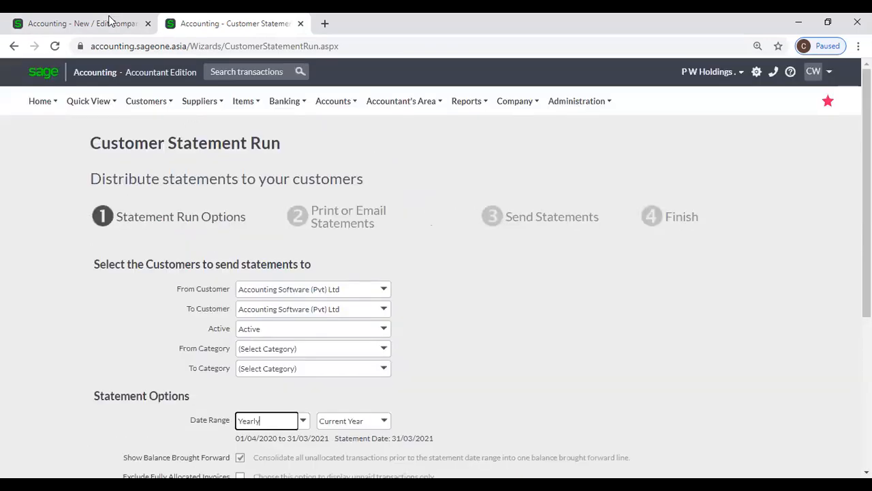
pyautogui.click(109, 24)
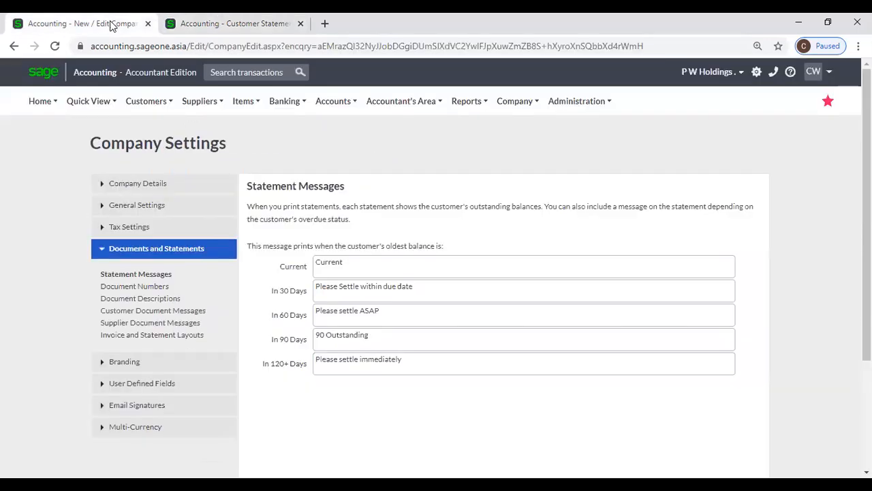
pyautogui.click(224, 24)
pyautogui.scroll(-3, 420, 240)
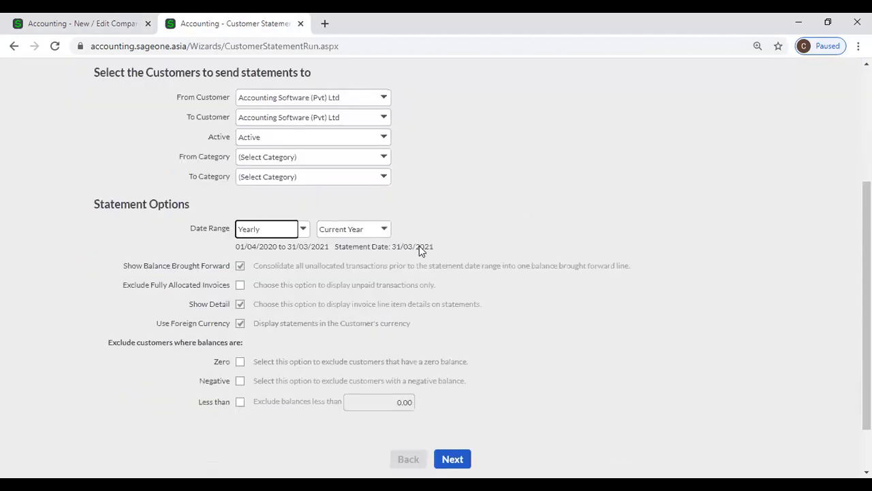
pyautogui.scroll(-1, 419, 245)
pyautogui.click(453, 459)
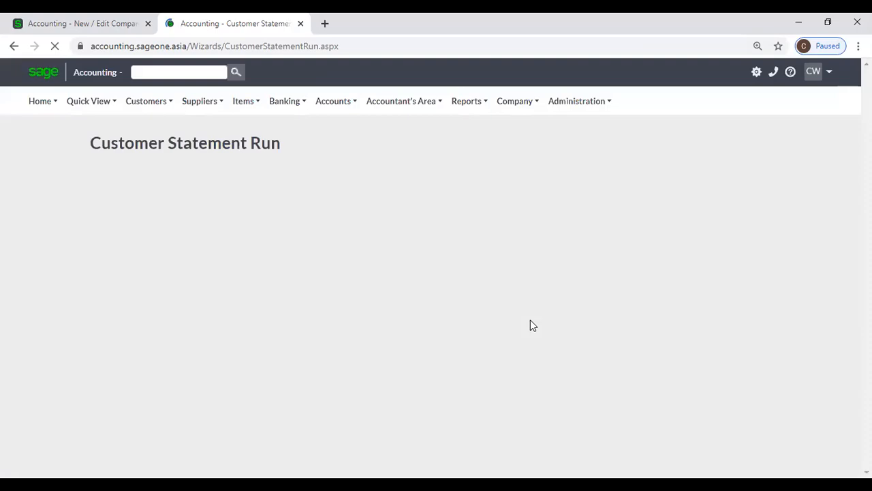
pyautogui.scroll(-4, 518, 317)
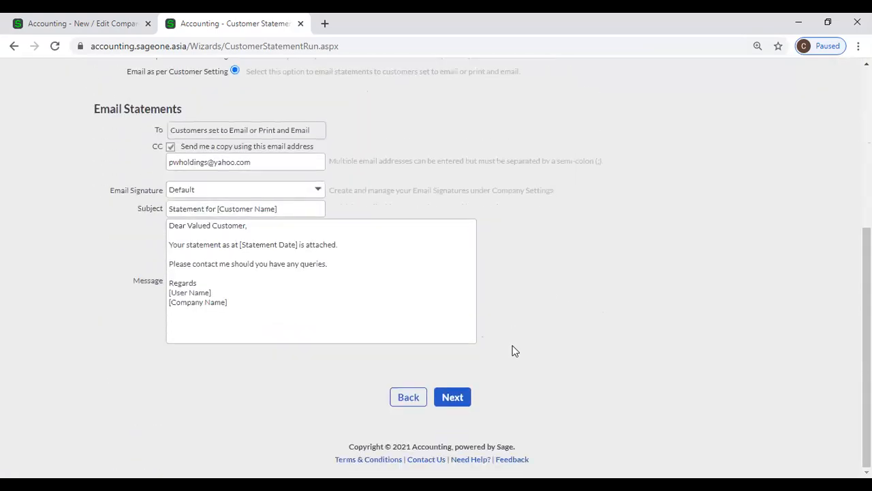
# Advance to Send Statements (1 emailed, 0 printed) and preview the statements
pyautogui.click(459, 403)
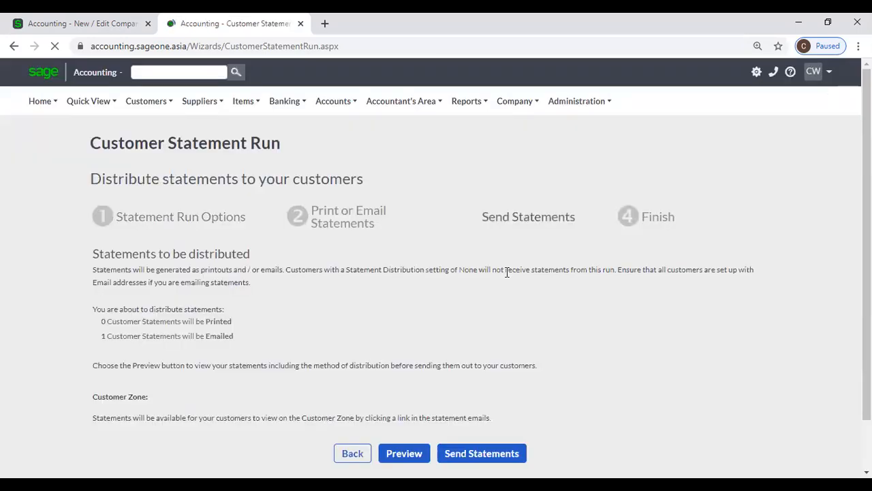
pyautogui.scroll(-1, 488, 320)
pyautogui.click(404, 397)
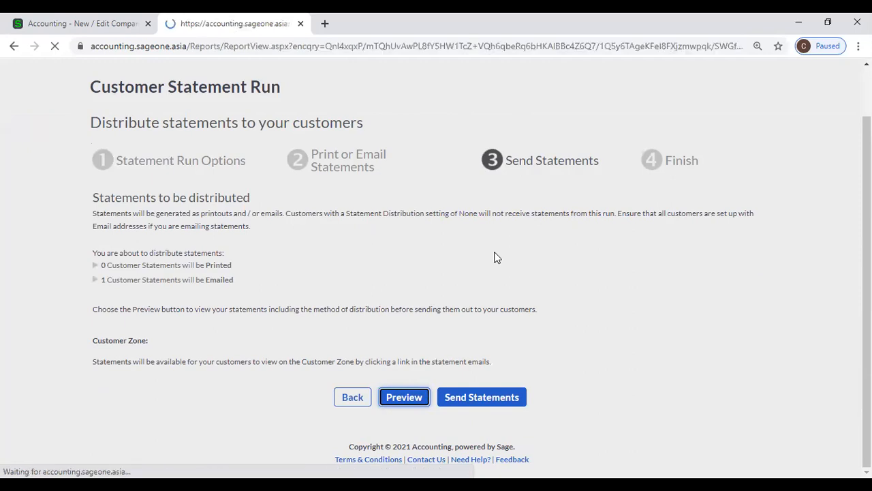
# Check 'Please settle immediately' under the preview's aging summary, then go to Company Settings
pyautogui.scroll(-2, 489, 246)
pyautogui.scroll(-3, 487, 248)
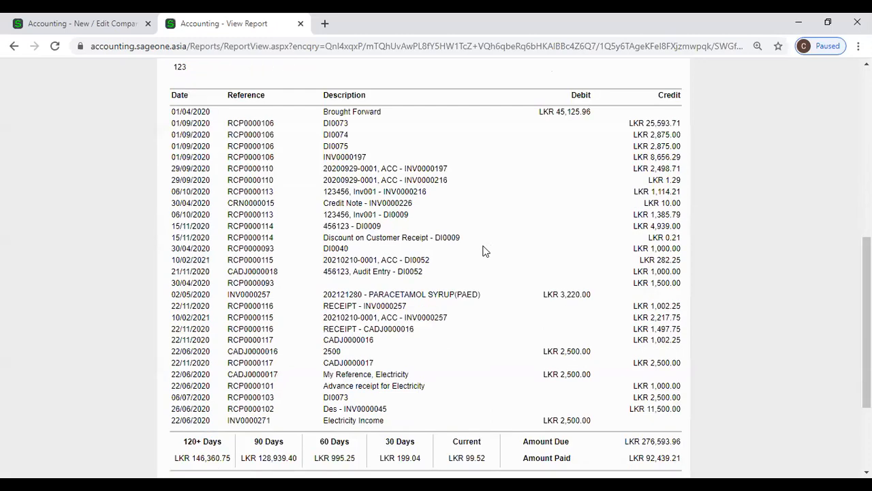
pyautogui.scroll(5, 409, 269)
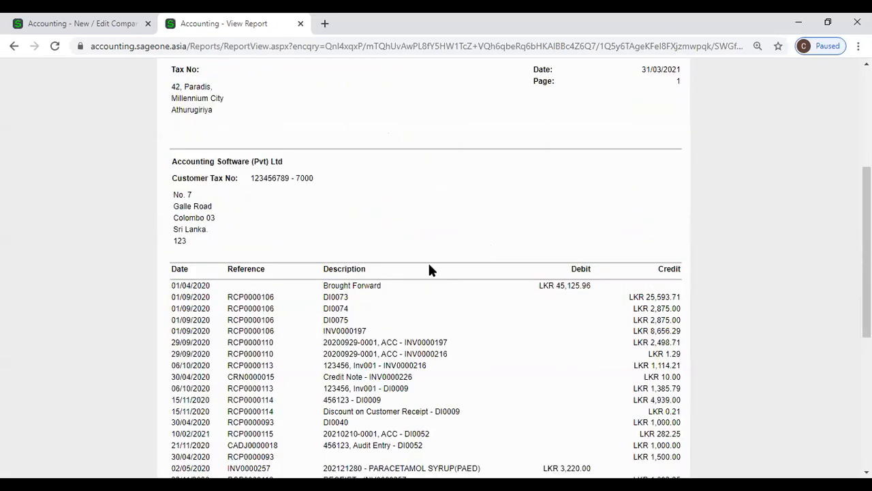
pyautogui.scroll(3, 429, 269)
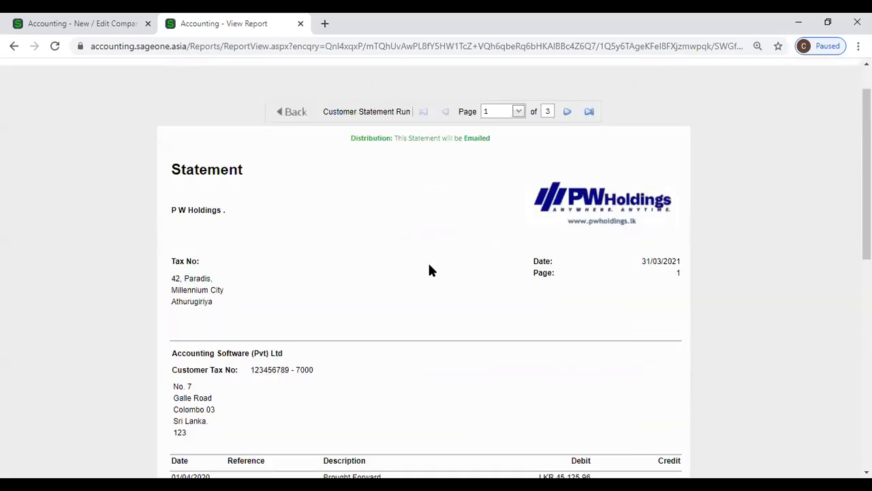
pyautogui.scroll(-8, 430, 269)
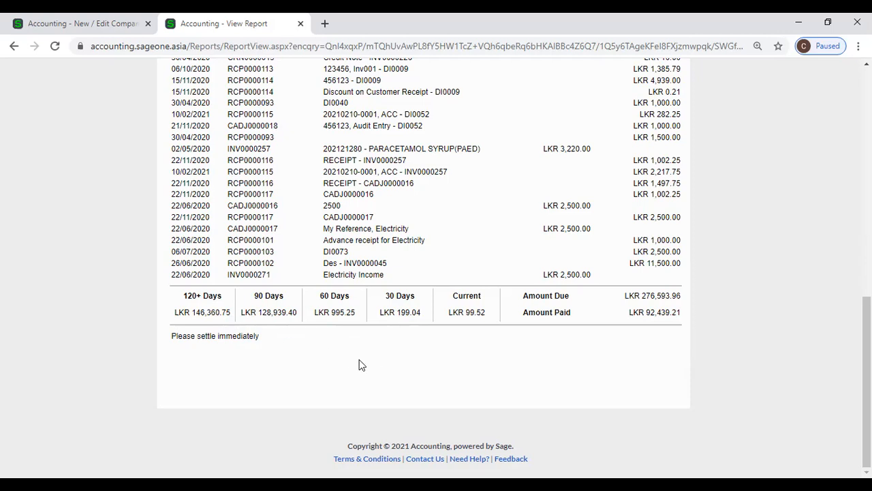
pyautogui.scroll(15, 362, 365)
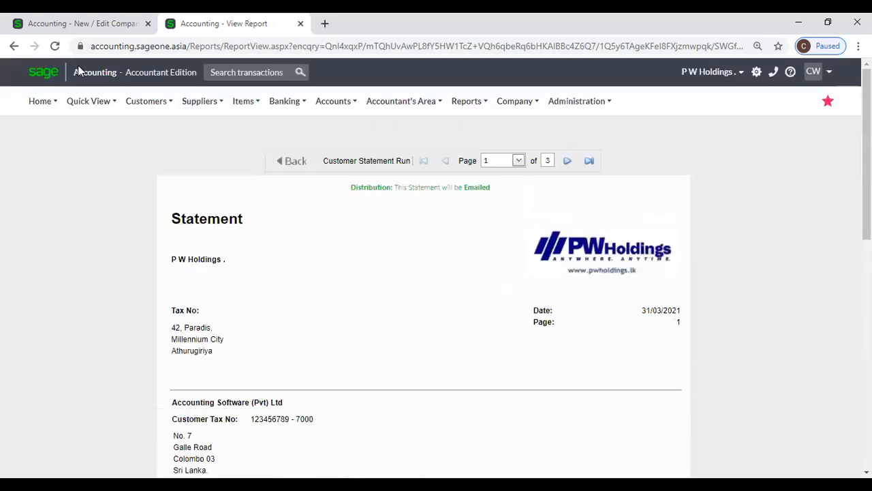
pyautogui.click(81, 23)
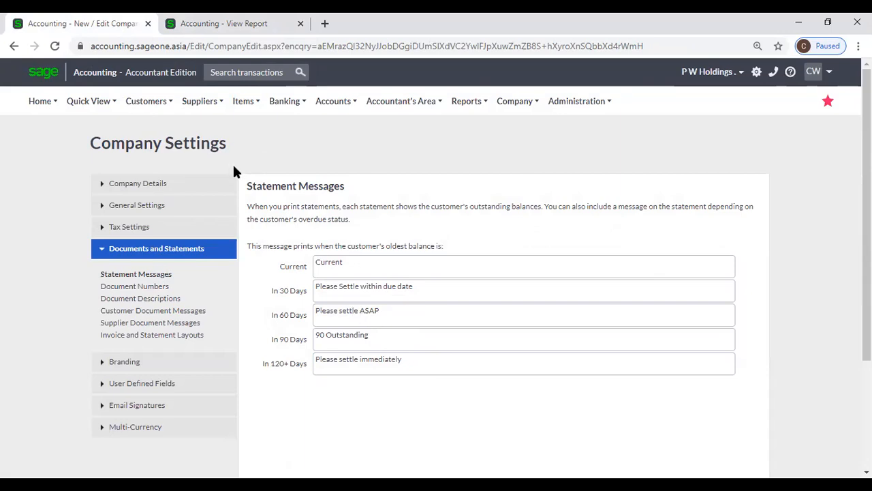
# Compare the preview's 'Please settle immediately' under LKR 146,360.75 (120+ Days) with the 120+ days setting
pyautogui.click(222, 23)
pyautogui.scroll(-10, 341, 293)
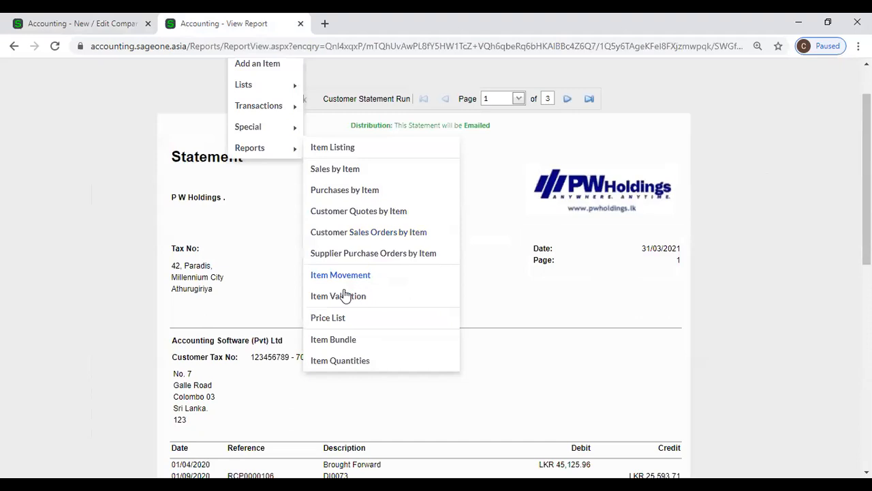
pyautogui.scroll(-3, 304, 335)
pyautogui.click(64, 23)
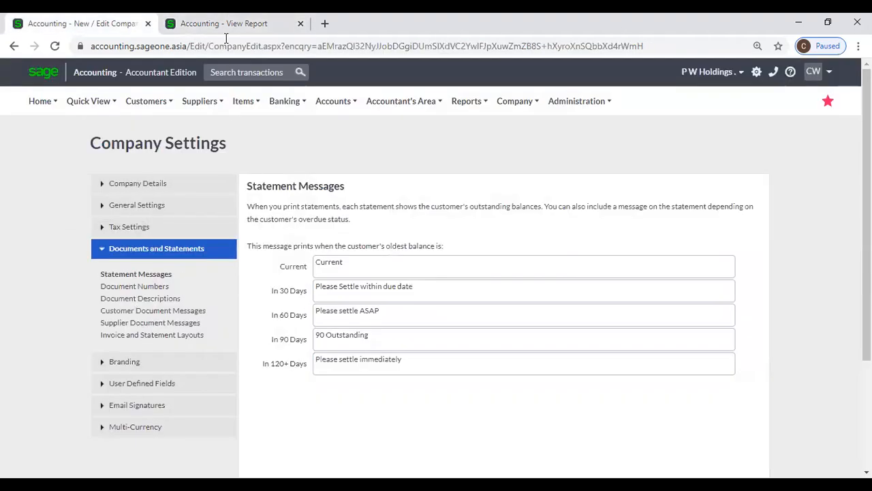
pyautogui.hotkey('ctrl', 'Tab')
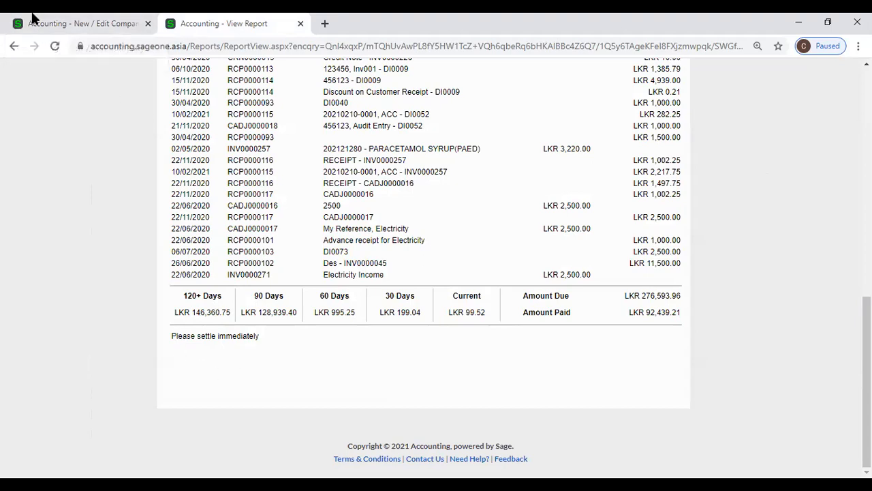
pyautogui.hotkey('ctrl', 'shift', 'Tab')
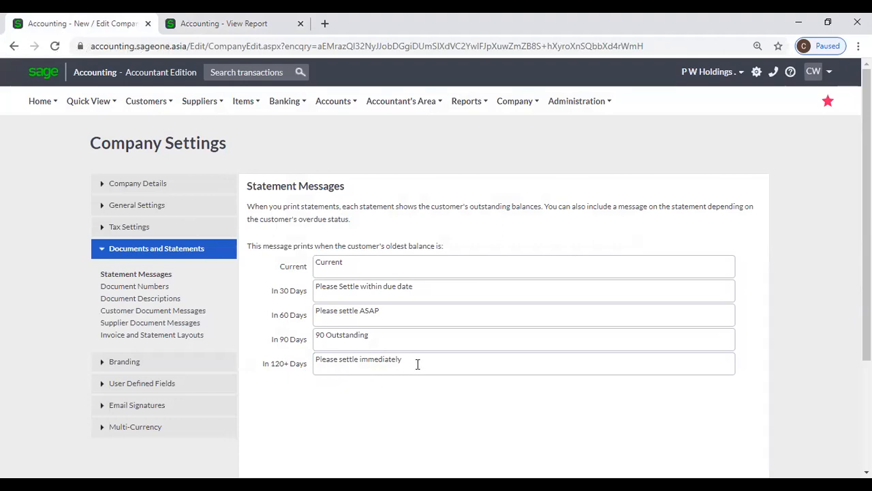
pyautogui.click(198, 28)
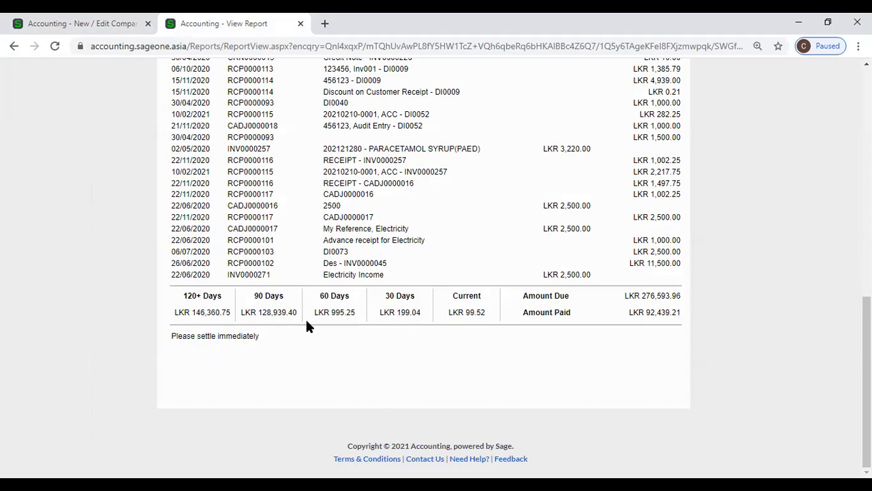
# Compare the statement messages settings against the printed statement's overdue message
pyautogui.click(96, 26)
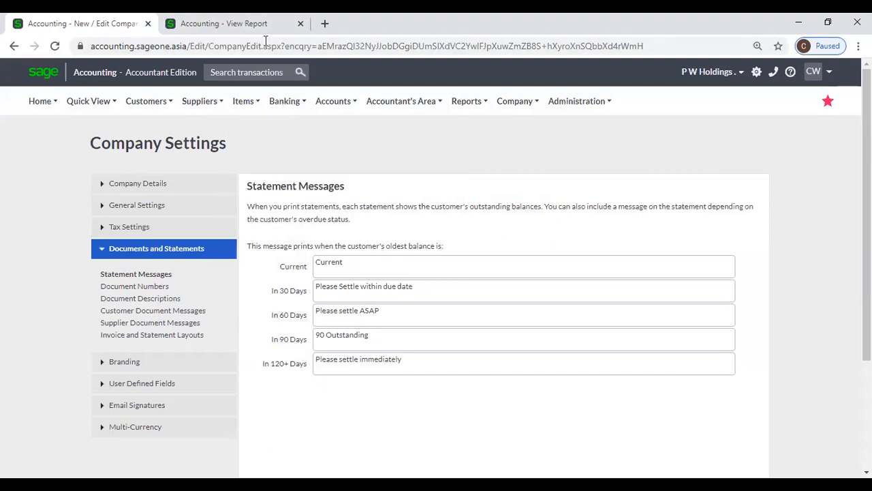
pyautogui.hotkey('ctrl', 'Tab')
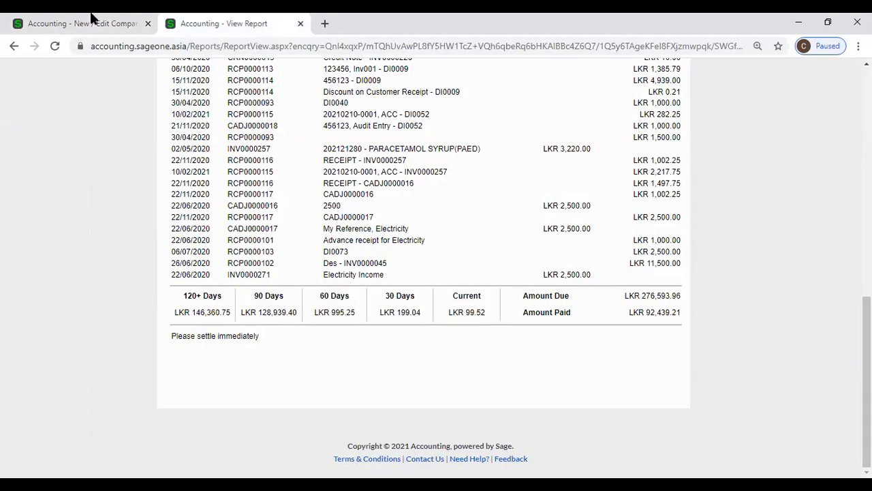
pyautogui.hotkey('ctrl', 'Tab')
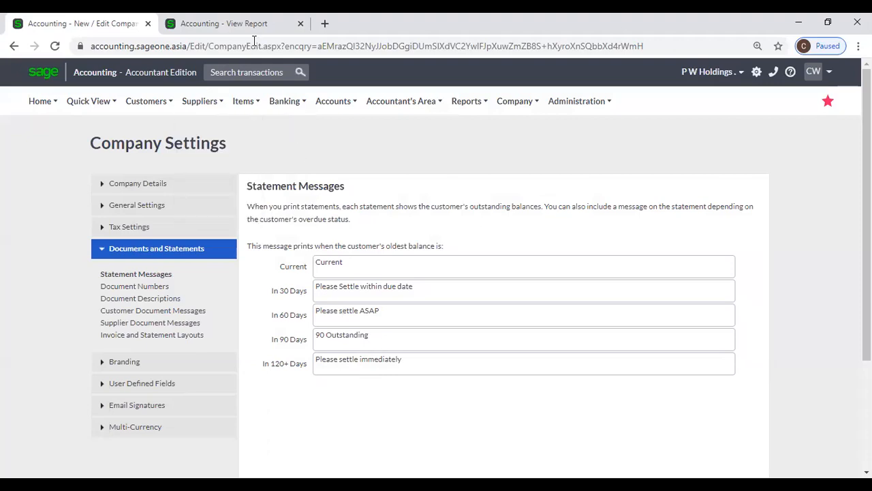
pyautogui.hotkey('ctrl', 'Tab')
pyautogui.click(103, 26)
pyautogui.click(225, 23)
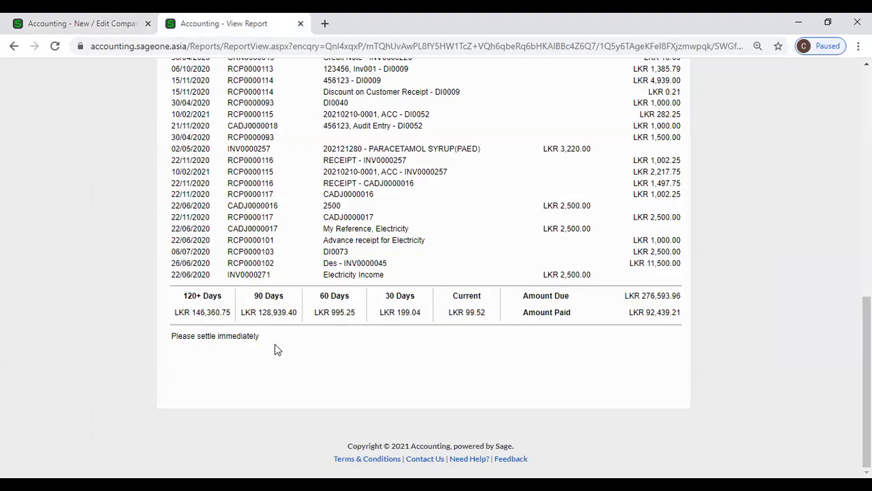
# Return to Company Settings and open the Document Numbers page
pyautogui.scroll(4, 293, 354)
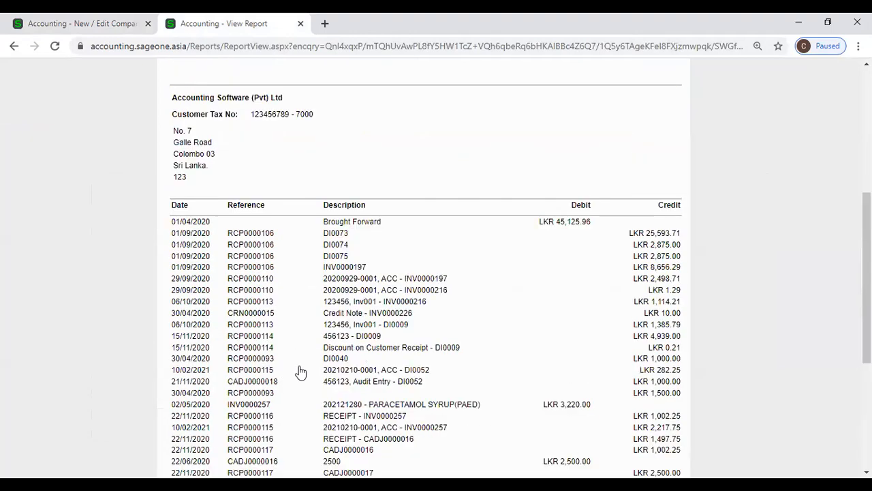
pyautogui.scroll(3, 269, 306)
pyautogui.click(61, 21)
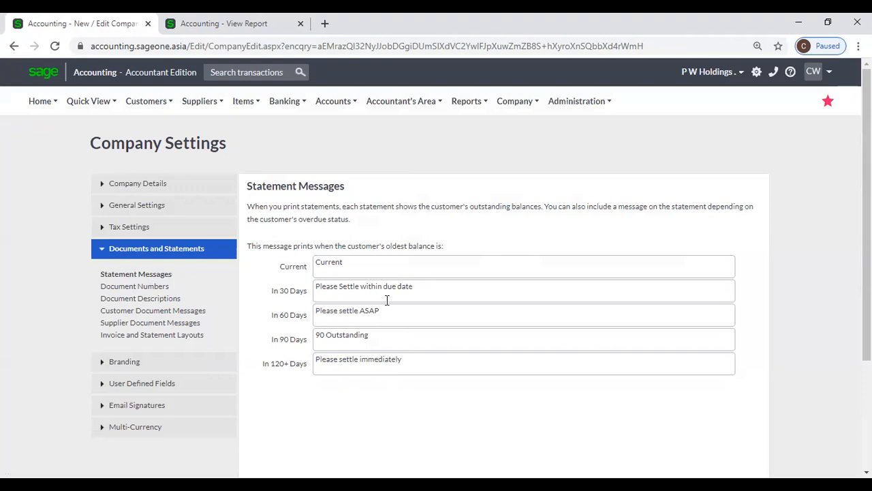
pyautogui.scroll(-3, 387, 301)
pyautogui.scroll(1, 387, 301)
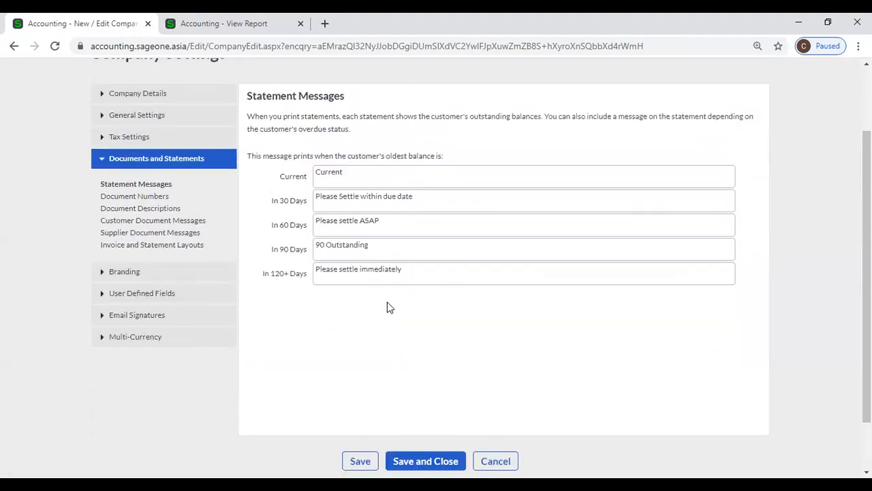
pyautogui.click(161, 200)
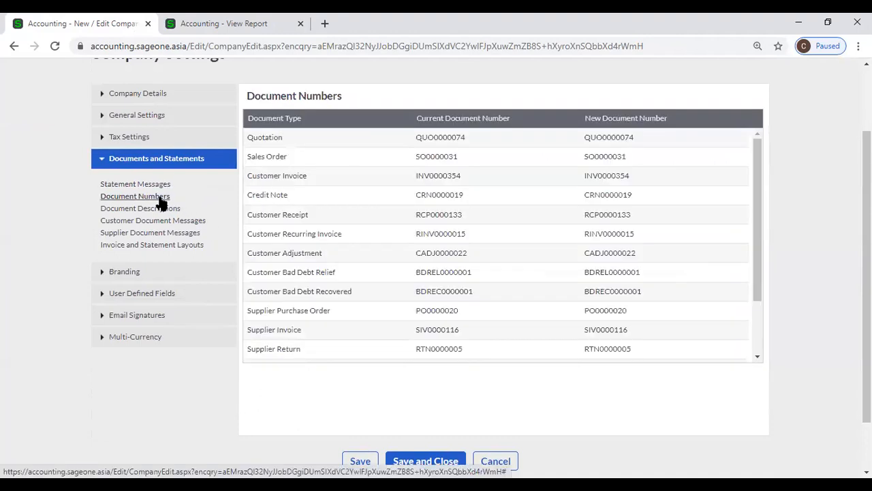
# In the second tab, open Customers > Transactions > Customer Quotes, showing latest quote QUO0000073
pyautogui.scroll(2, 202, 111)
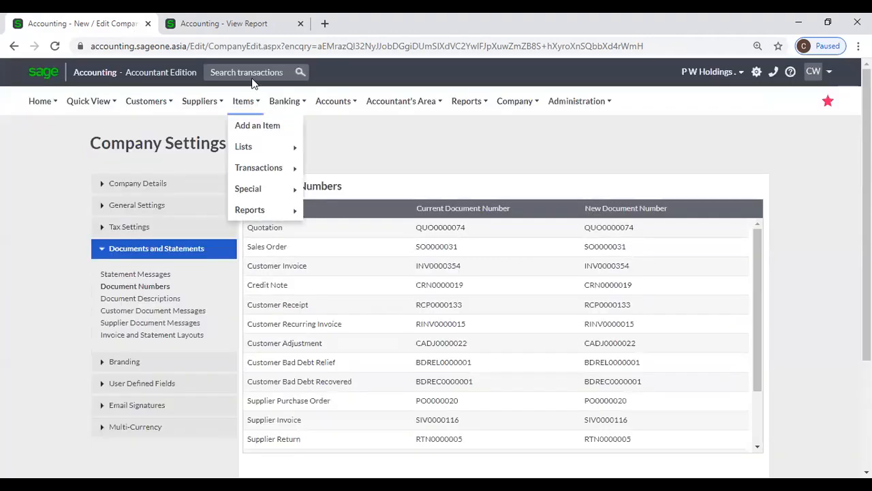
pyautogui.click(163, 20)
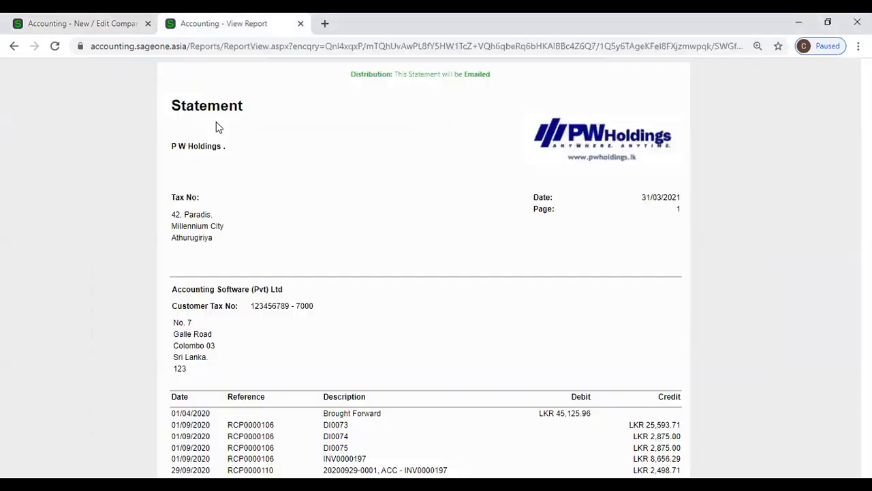
pyautogui.moveTo(156, 107)
pyautogui.moveTo(164, 167)
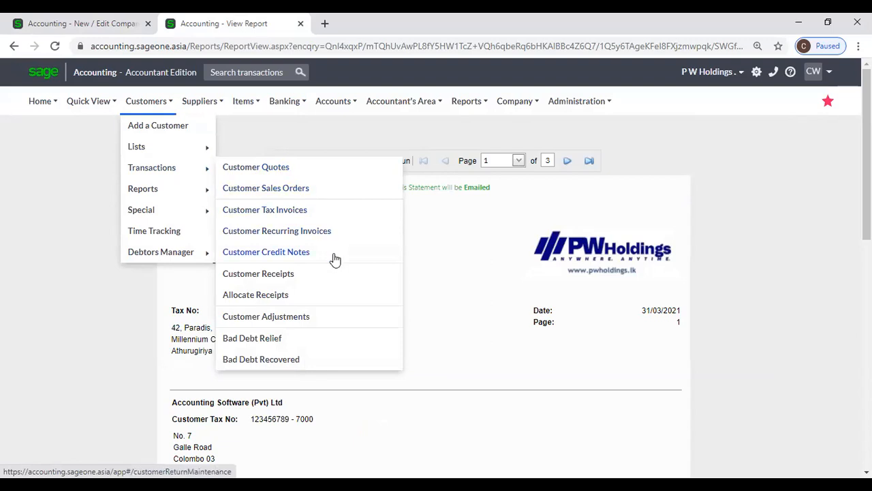
pyautogui.moveTo(202, 101)
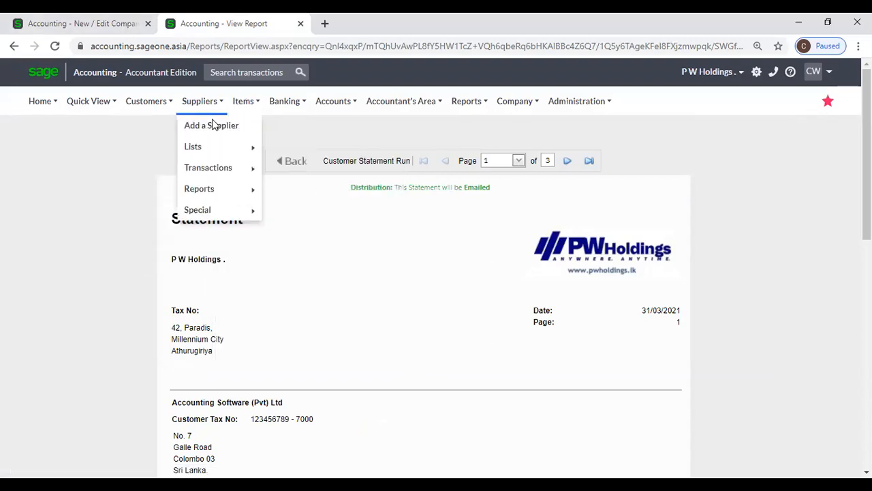
pyautogui.moveTo(216, 167)
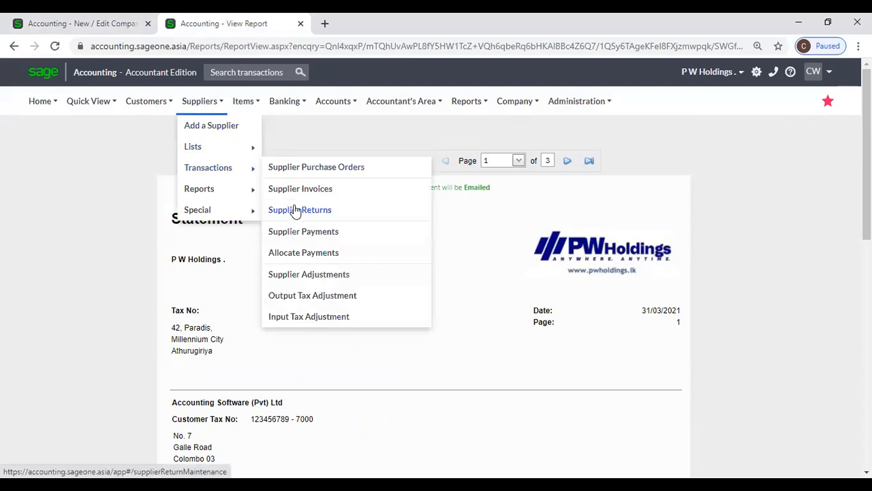
pyautogui.moveTo(253, 194)
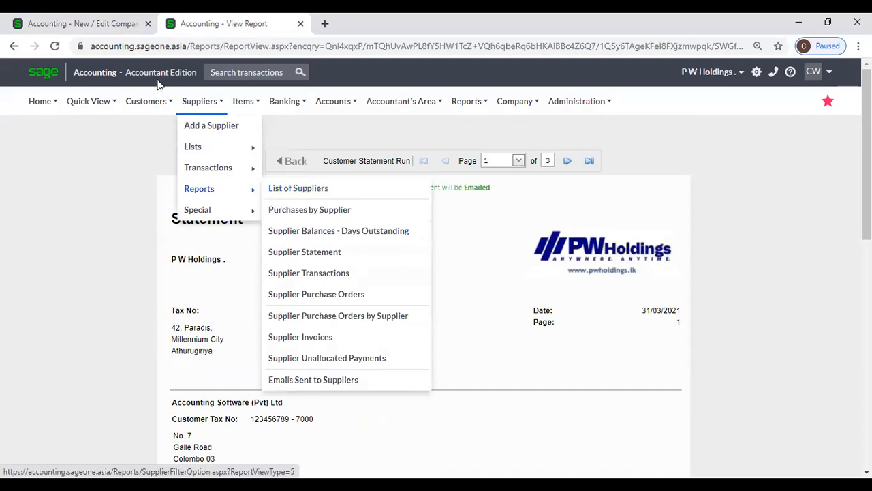
pyautogui.click(87, 23)
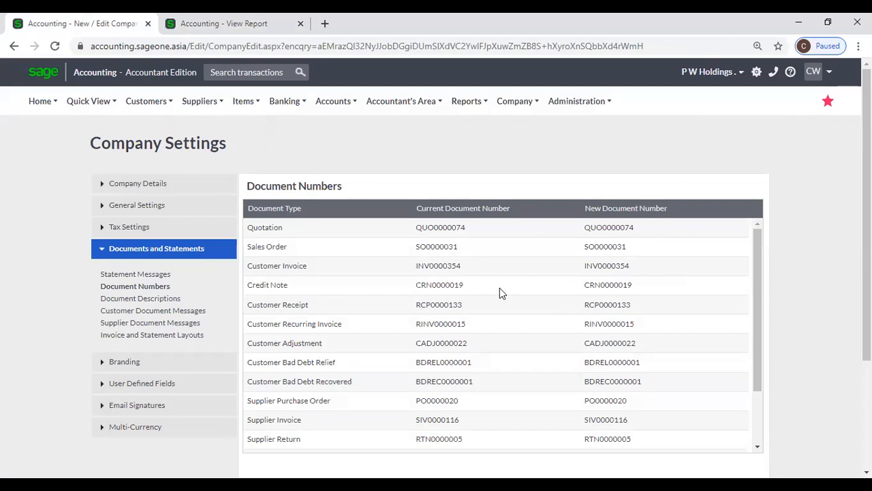
pyautogui.click(225, 23)
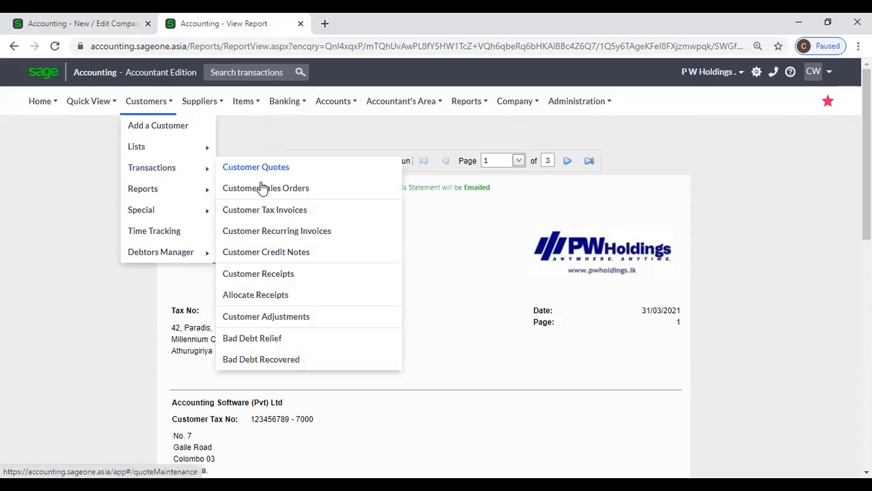
pyautogui.click(255, 171)
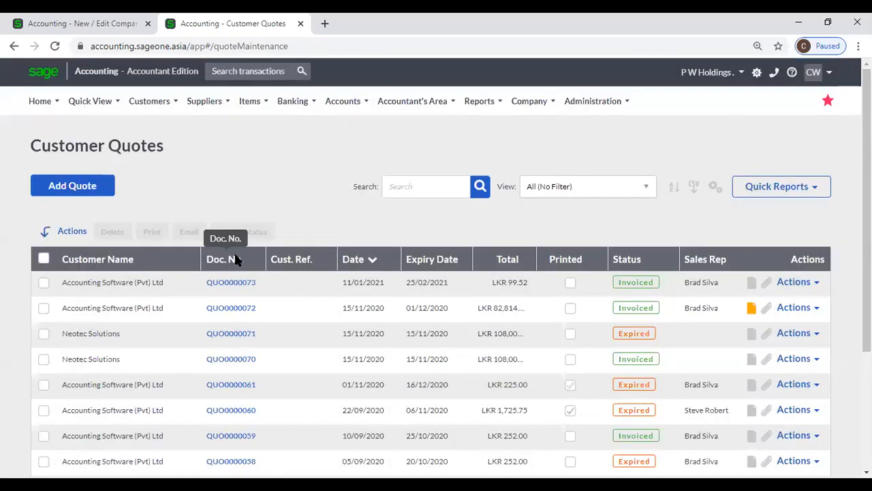
# Sort quotes by Doc. No. ascending, then return to Document Numbers showing Quotation QUO0000074
pyautogui.click(234, 258)
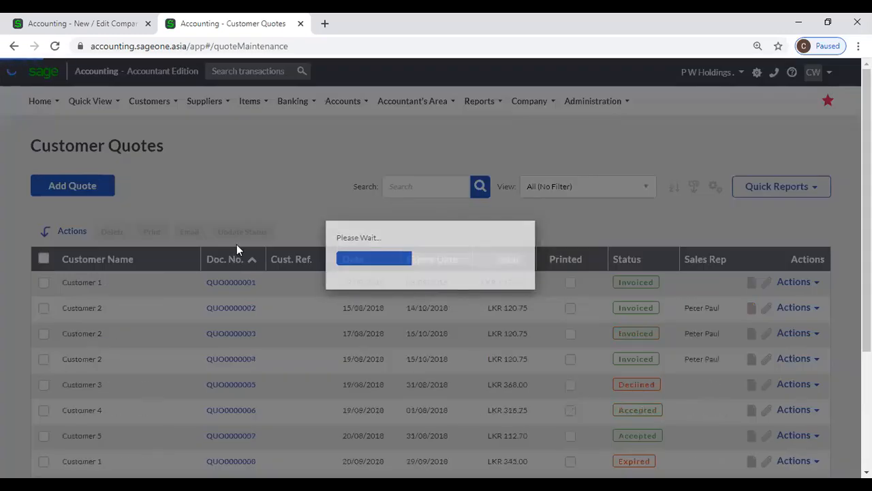
pyautogui.scroll(-2, 234, 187)
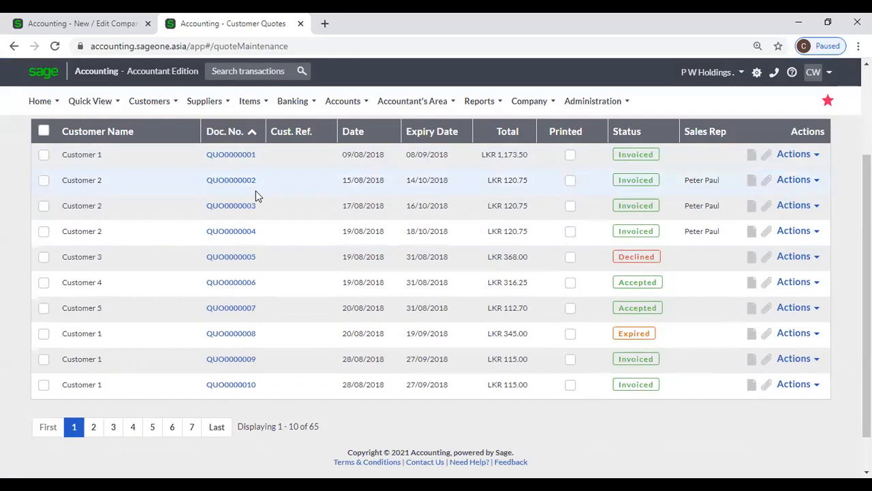
pyautogui.scroll(2, 198, 181)
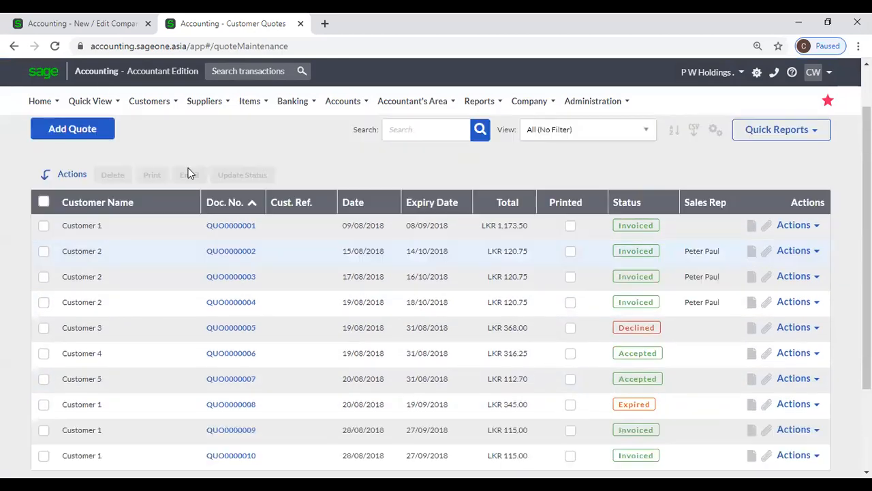
pyautogui.click(76, 23)
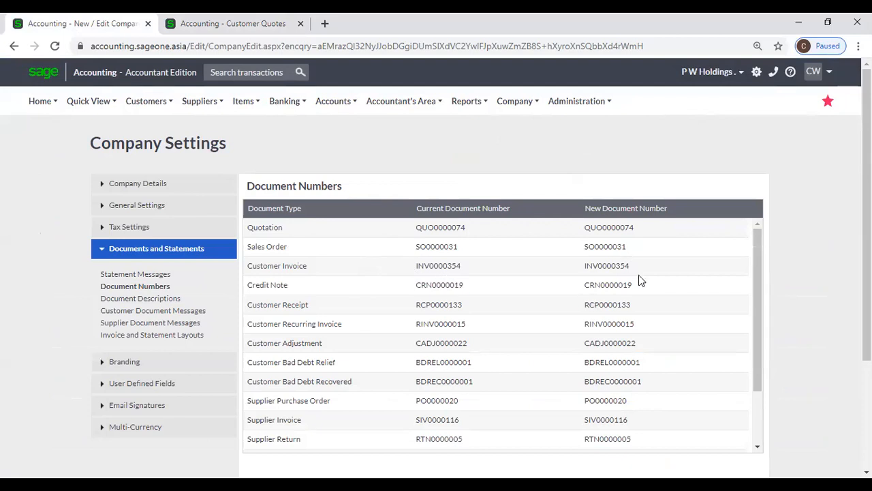
pyautogui.scroll(-2, 642, 286)
# Change the Quotation new document number to QUO0000001 and check the quotes list
pyautogui.scroll(2, 642, 287)
pyautogui.click(633, 230)
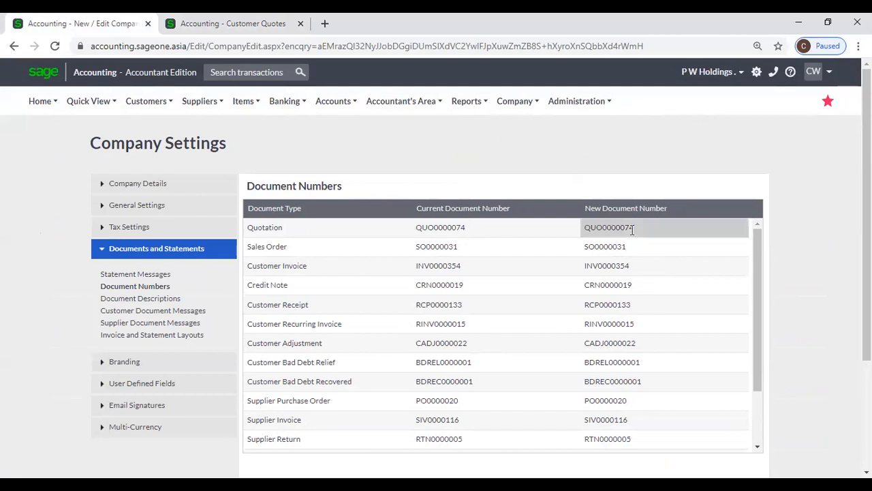
pyautogui.click(646, 226)
pyautogui.press('BackSpace')
pyautogui.press('BackSpace')
pyautogui.write('01')
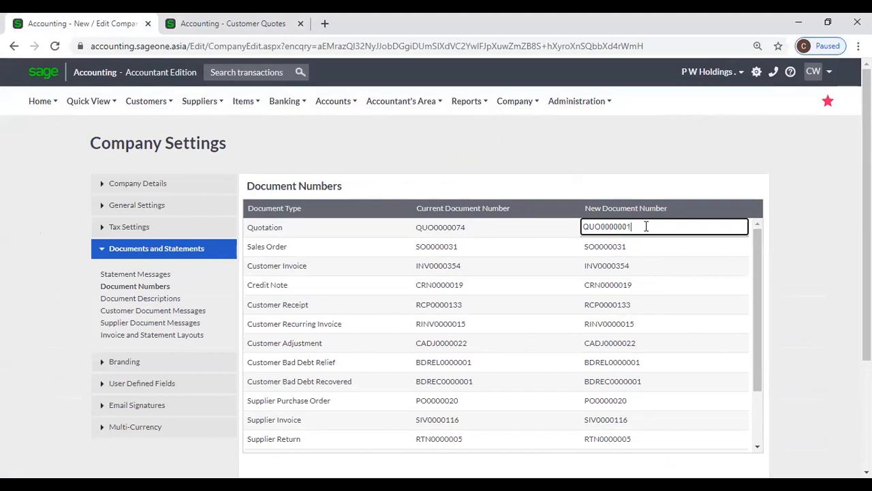
pyautogui.click(261, 26)
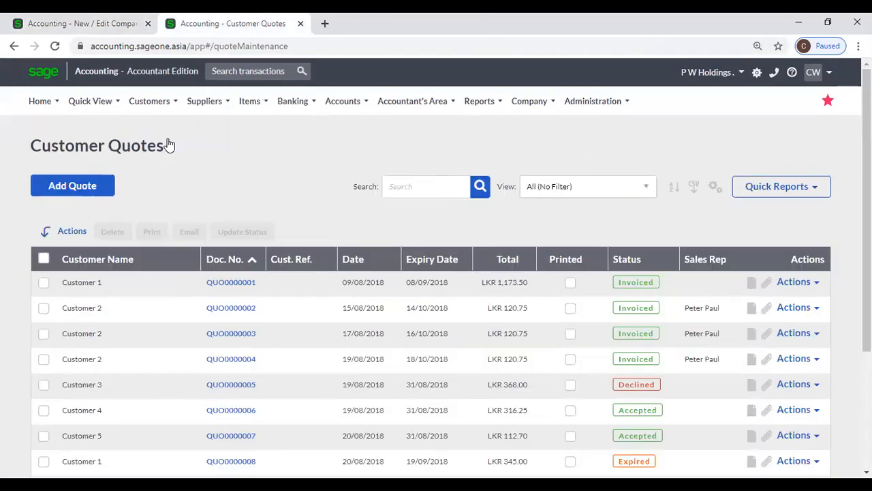
pyautogui.moveTo(149, 104)
pyautogui.moveTo(185, 180)
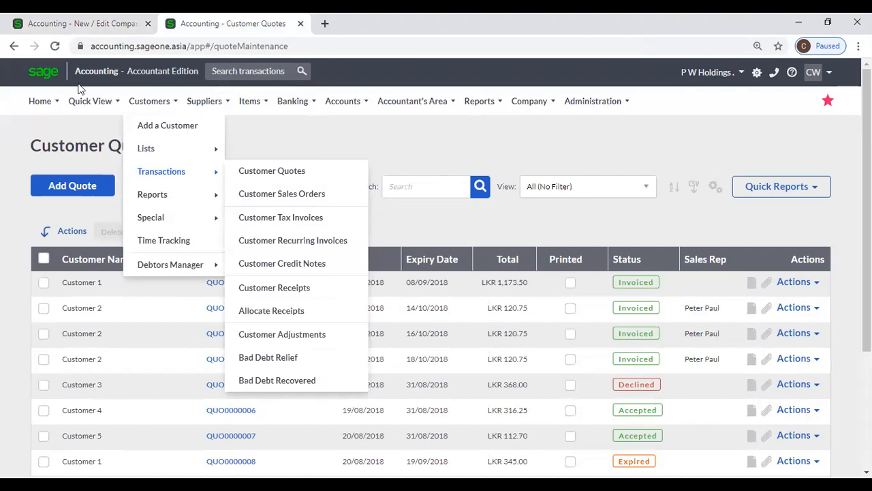
# Restore the Quotation new document number to QUO0000074
pyautogui.click(60, 20)
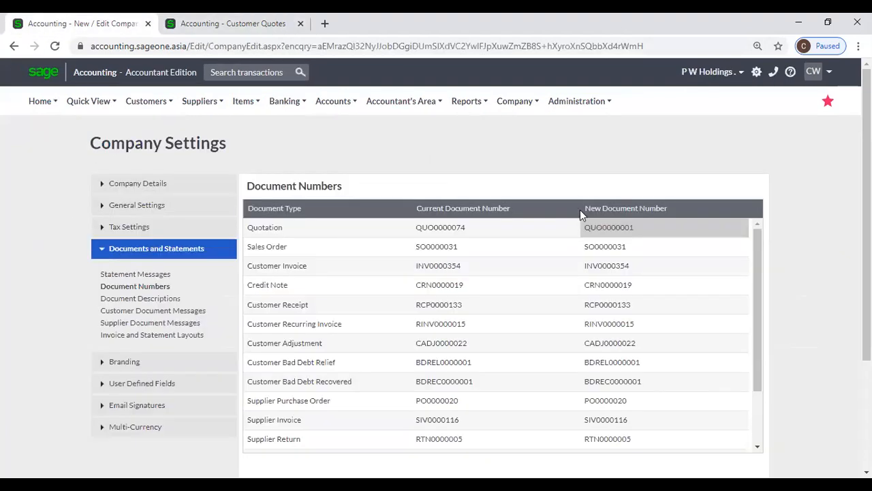
pyautogui.click(663, 227)
pyautogui.click(674, 227)
pyautogui.press('BackSpace')
pyautogui.press('BackSpace')
pyautogui.write('74')
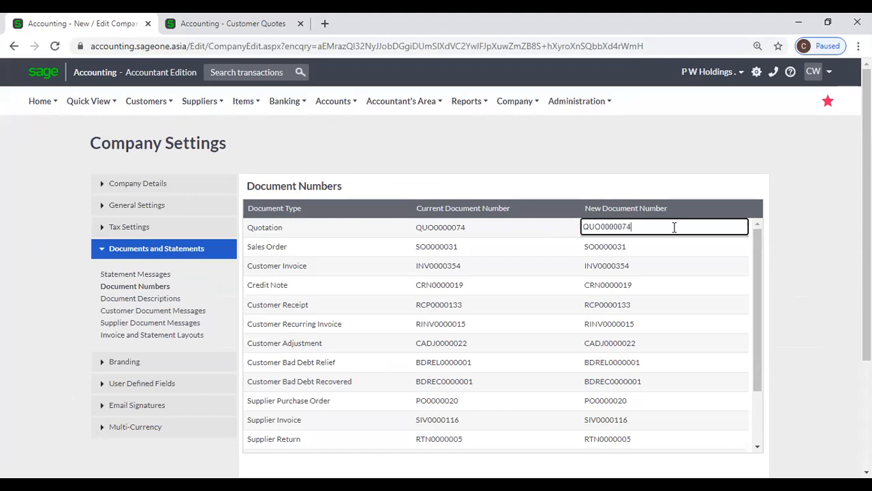
pyautogui.click(791, 286)
# Reopen the Customer Quotes list, ordered by document number from QUO0000001
pyautogui.click(252, 28)
pyautogui.moveTo(152, 111)
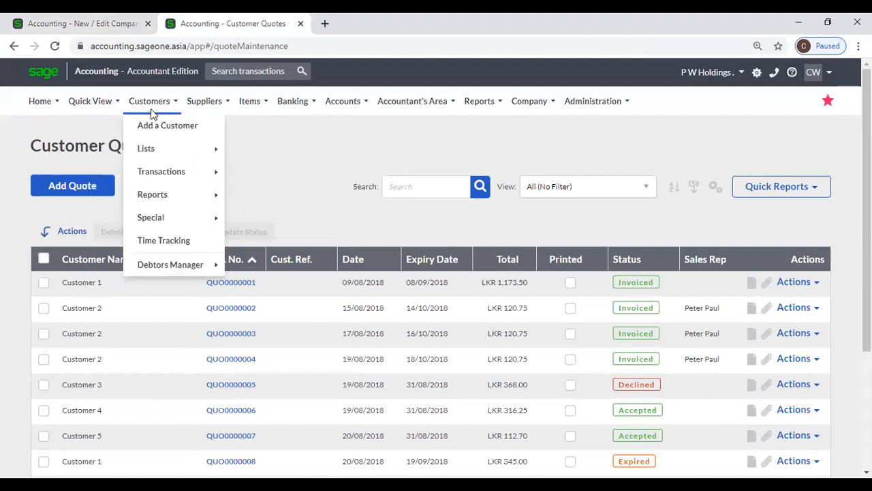
pyautogui.moveTo(171, 178)
pyautogui.click(313, 177)
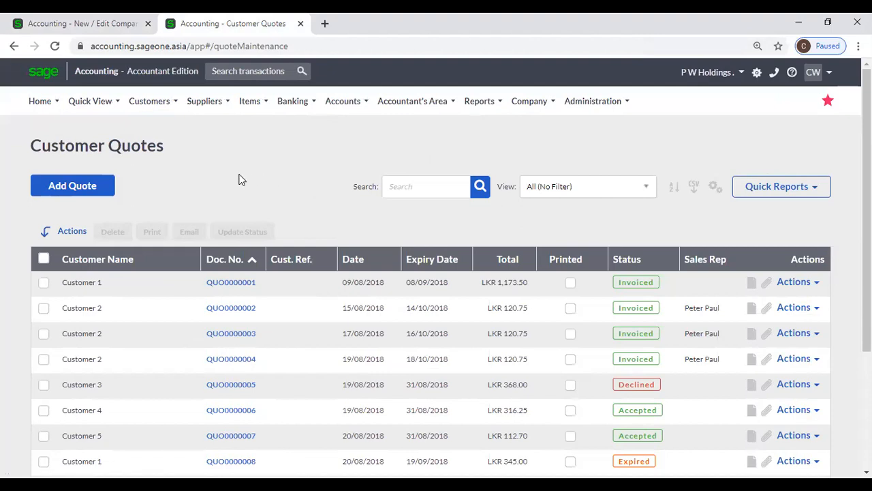
pyautogui.scroll(-1, 231, 174)
pyautogui.scroll(1, 229, 181)
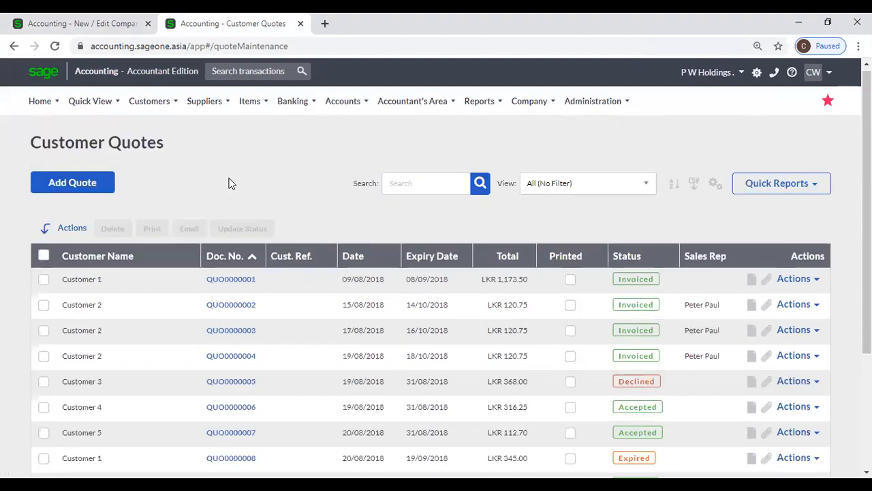
pyautogui.click(148, 106)
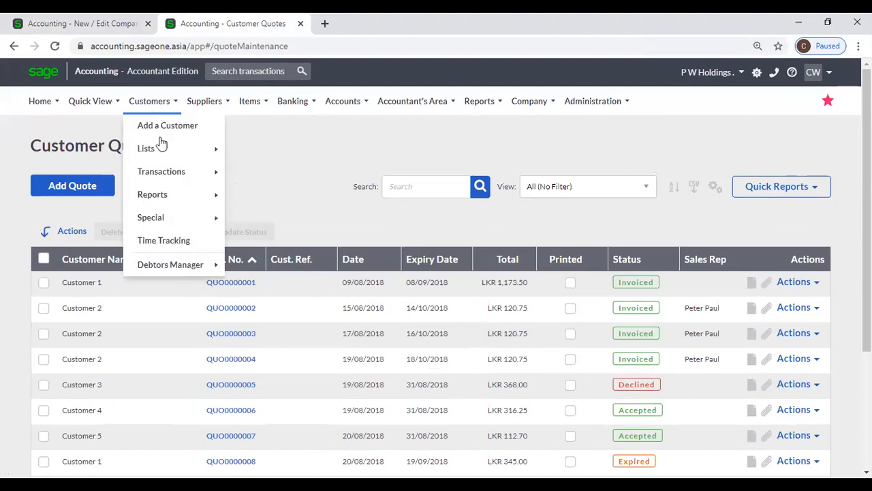
pyautogui.moveTo(169, 178)
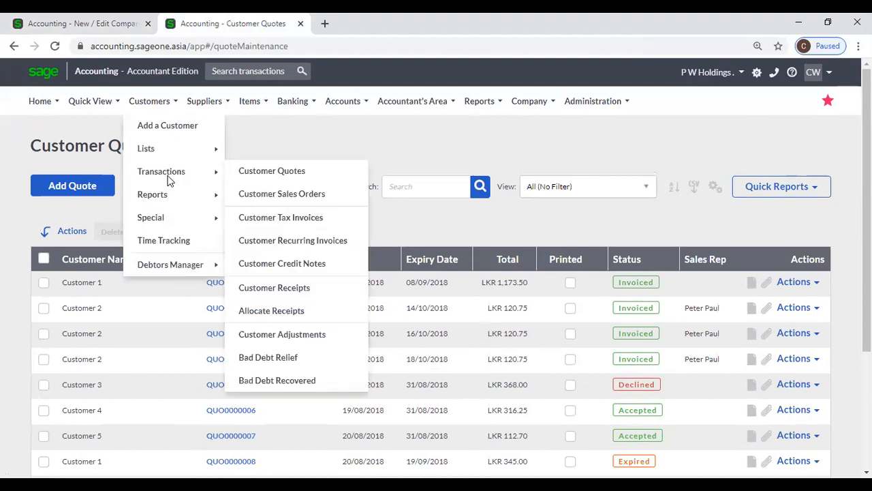
pyautogui.click(292, 175)
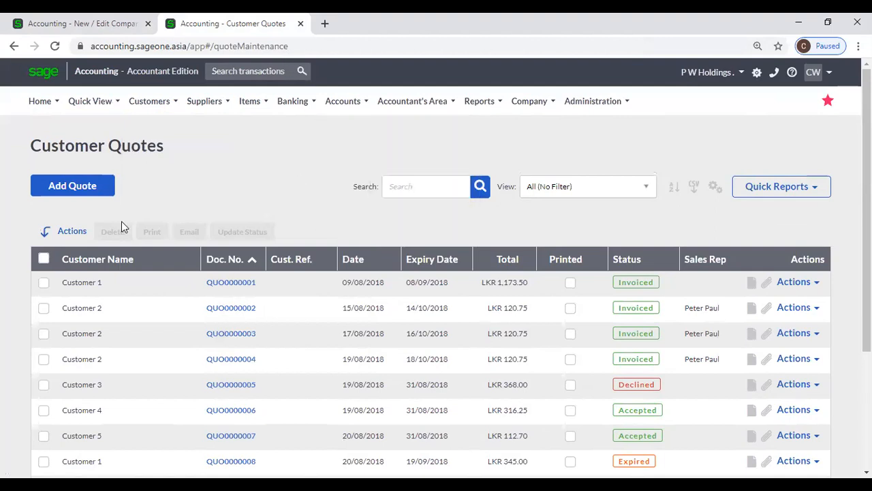
pyautogui.click(63, 200)
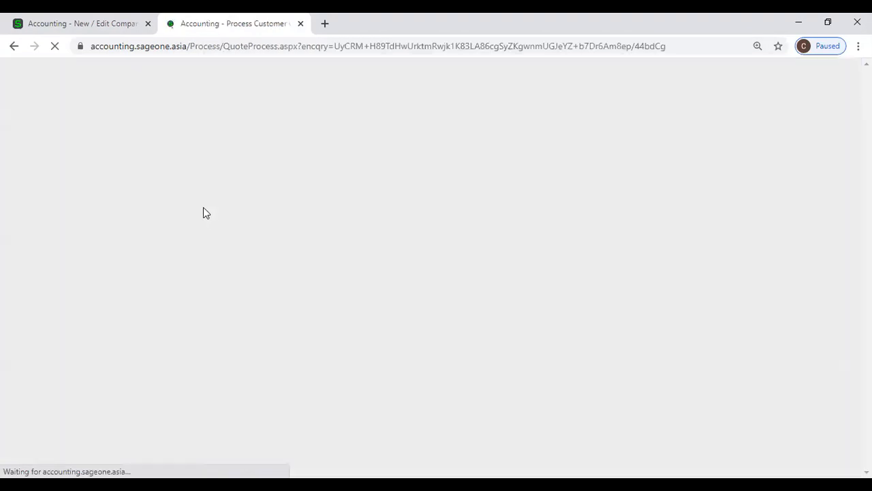
# Compare the new quote's document number with Quotation's next number QUO0000074 in Document Numbers settings
pyautogui.scroll(-1, 259, 276)
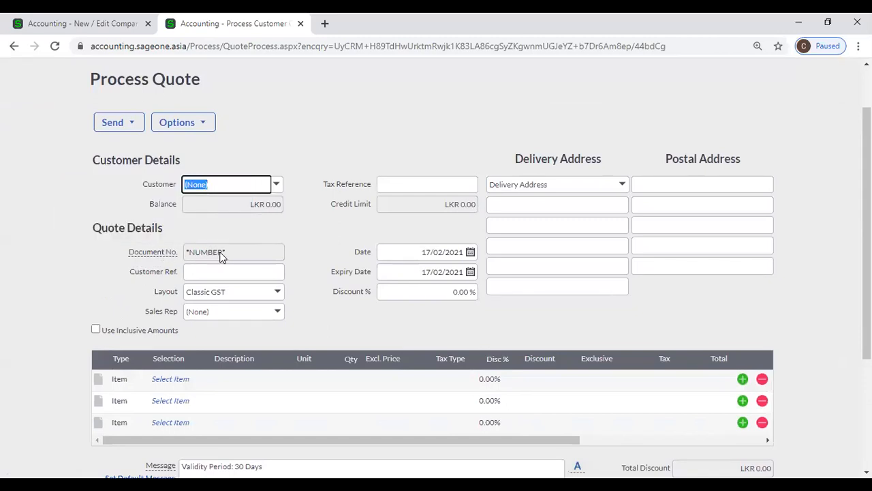
pyautogui.moveTo(154, 254)
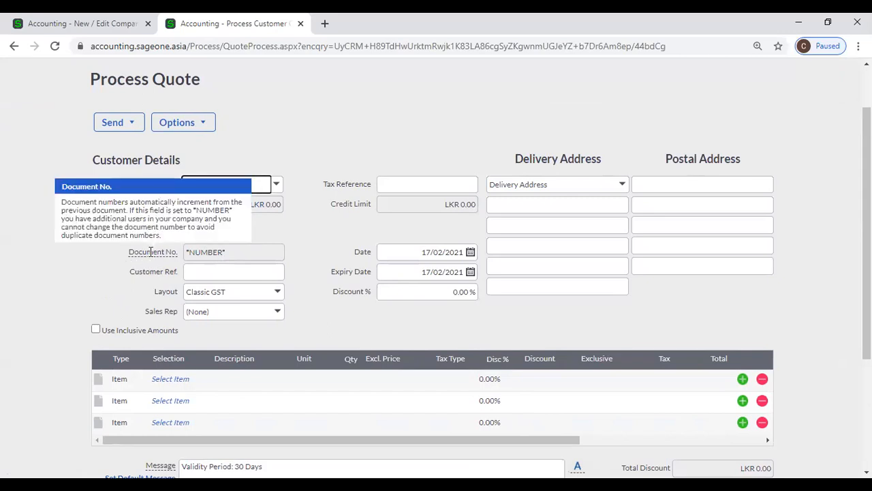
pyautogui.click(69, 23)
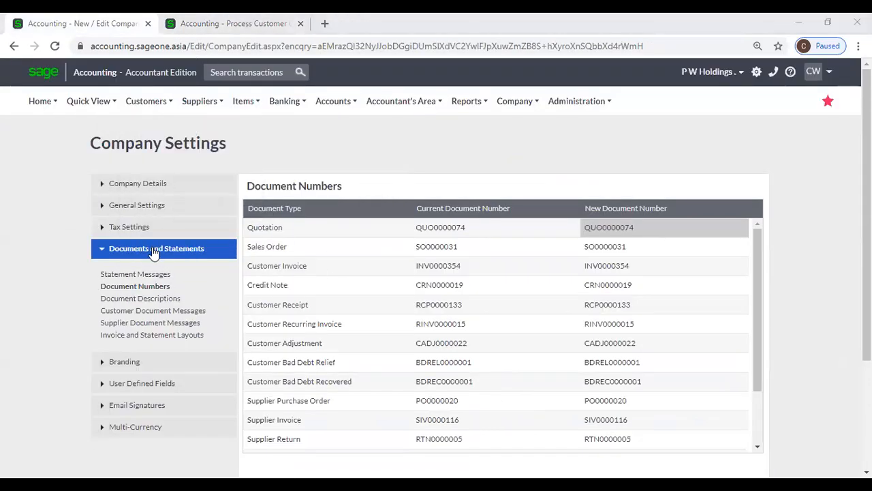
pyautogui.click(225, 26)
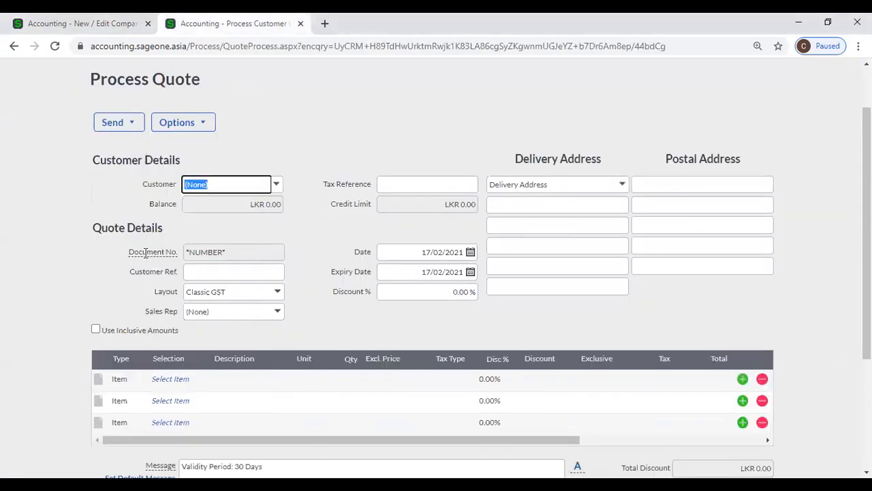
pyautogui.moveTo(145, 253)
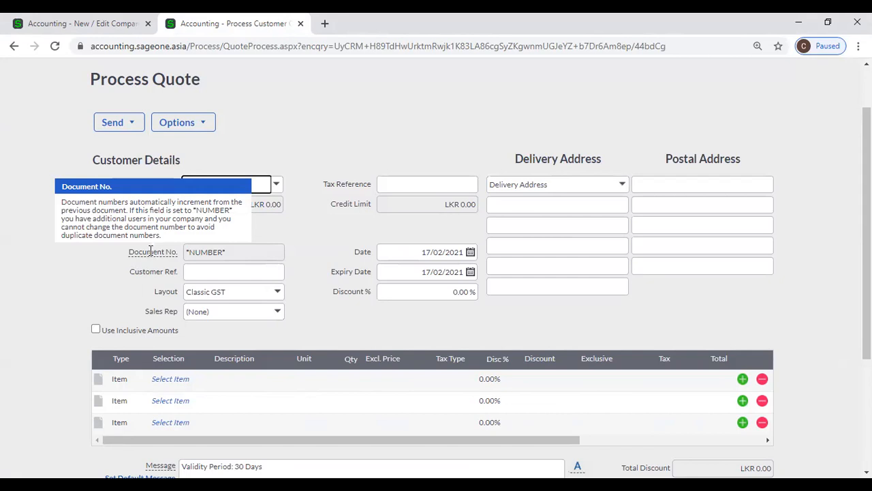
pyautogui.click(106, 25)
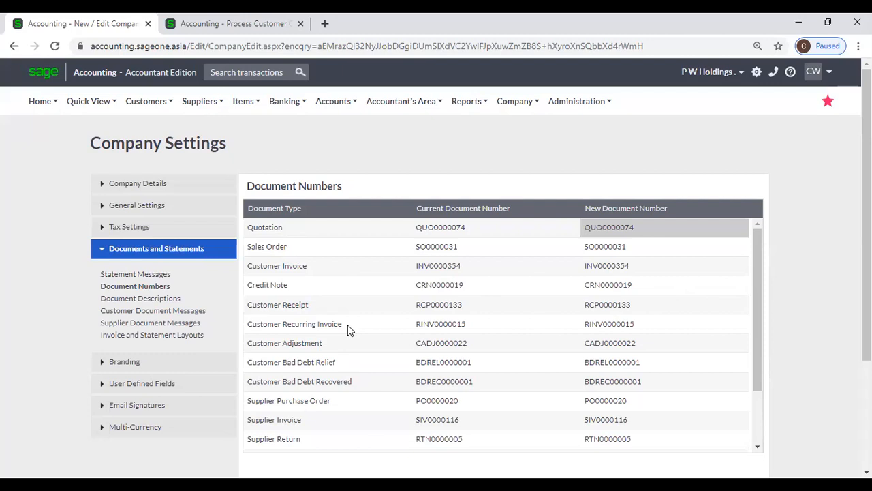
pyautogui.scroll(-2, 338, 351)
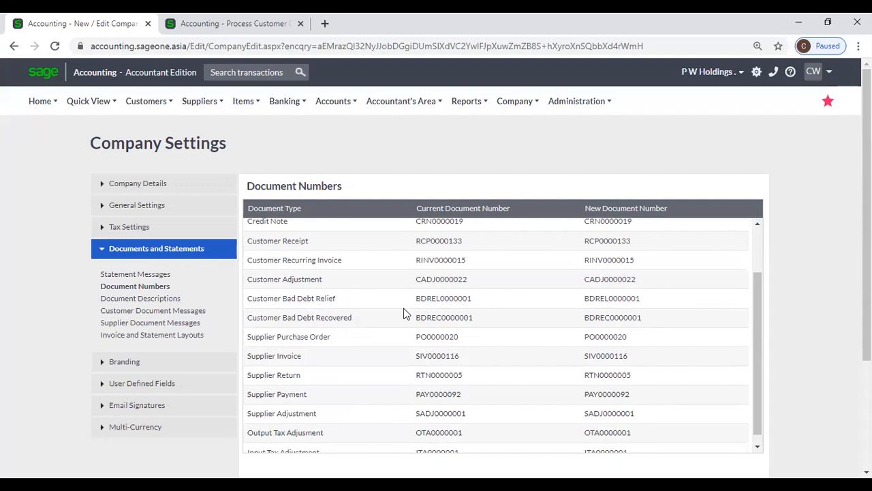
pyautogui.scroll(-1, 361, 317)
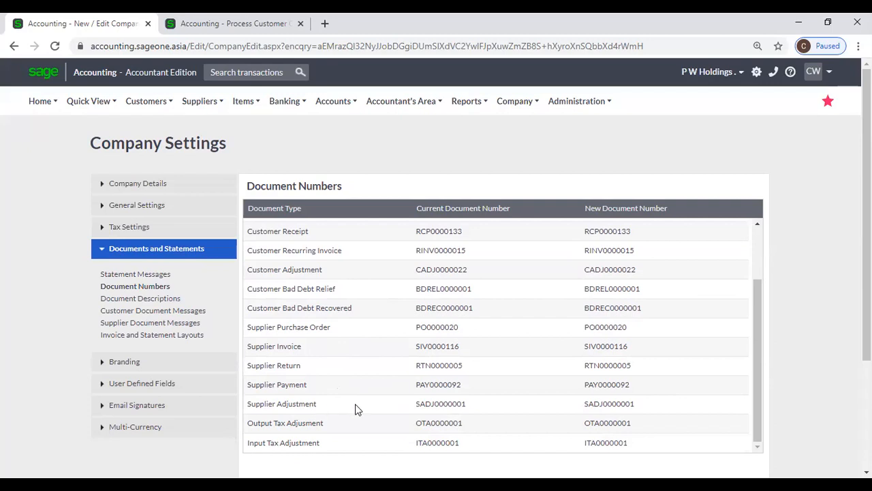
pyautogui.scroll(-1, 303, 382)
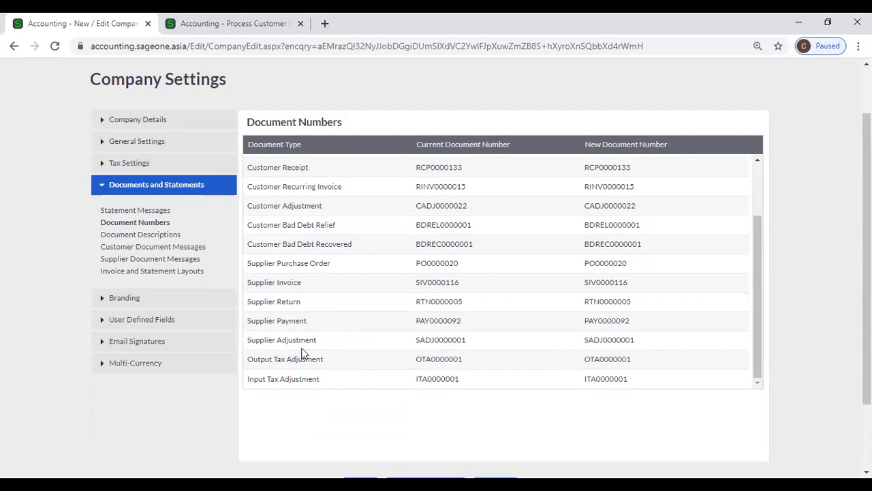
pyautogui.scroll(2, 622, 255)
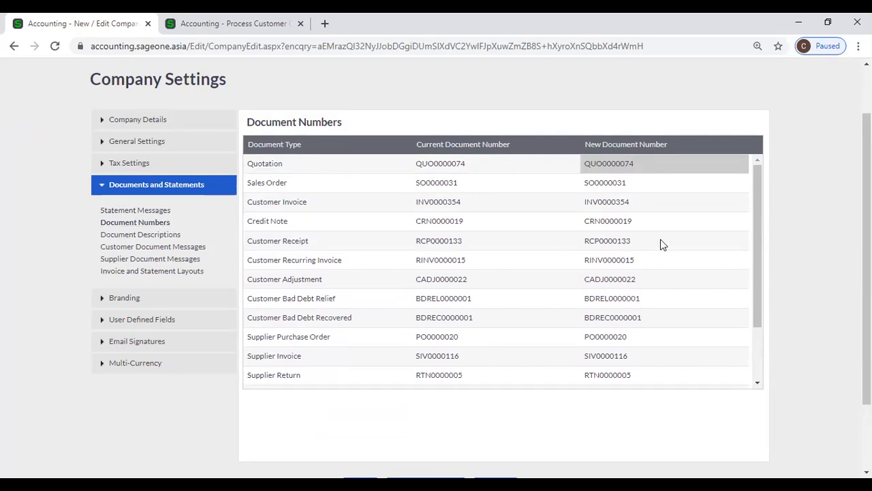
pyautogui.scroll(-3, 661, 242)
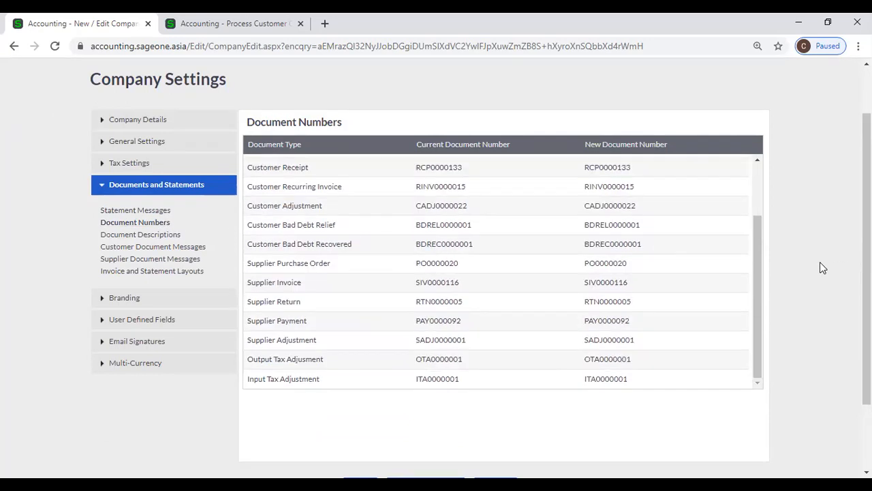
pyautogui.scroll(-2, 820, 267)
pyautogui.scroll(1, 818, 263)
pyautogui.scroll(2, 666, 244)
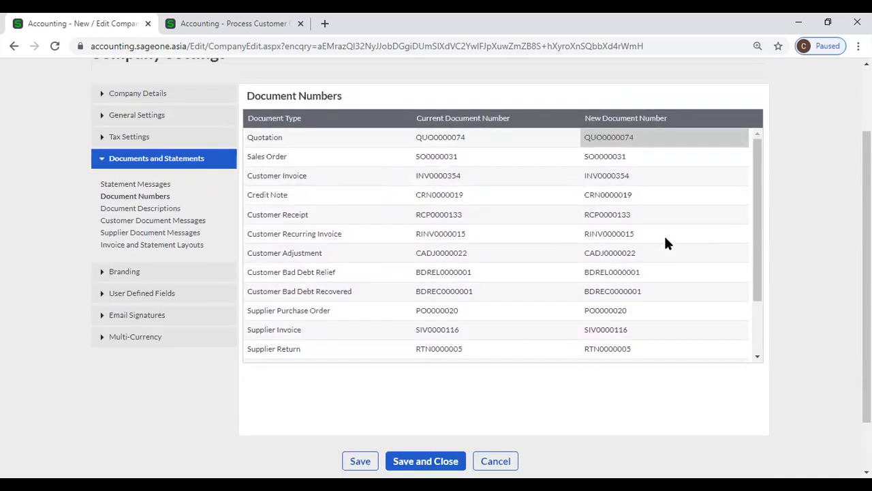
pyautogui.scroll(-2, 791, 268)
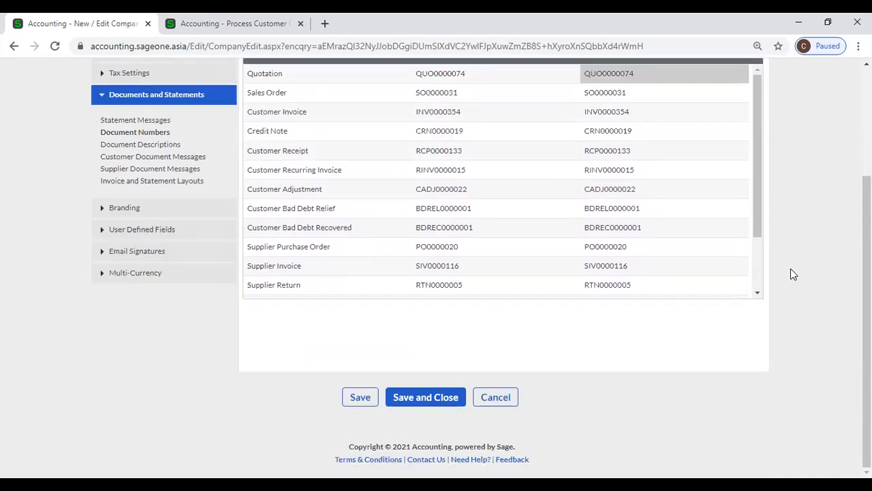
pyautogui.scroll(2, 792, 273)
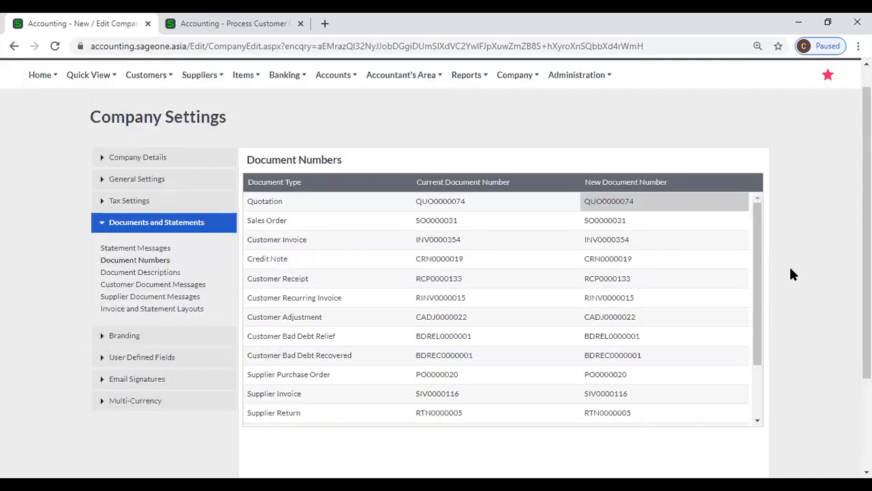
# Show Document Descriptions and inspect the Customer Invoice copy name, Copy Tax Invoice
pyautogui.click(151, 274)
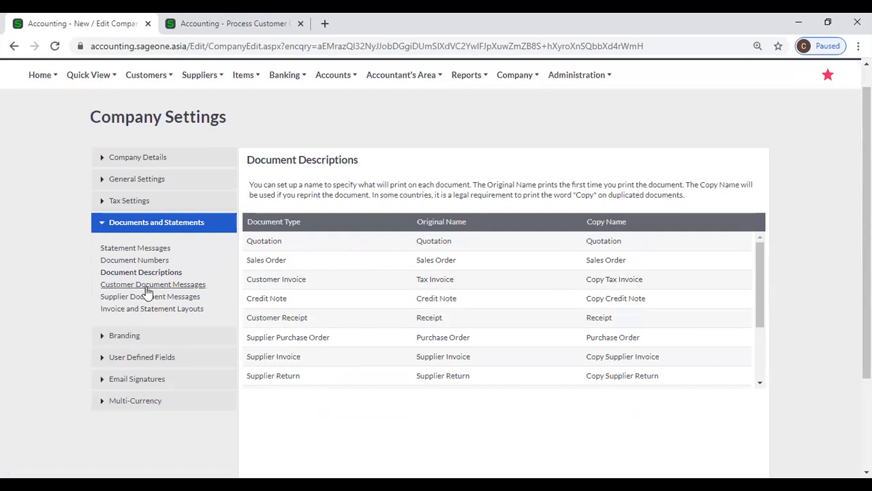
pyautogui.click(154, 273)
pyautogui.click(608, 282)
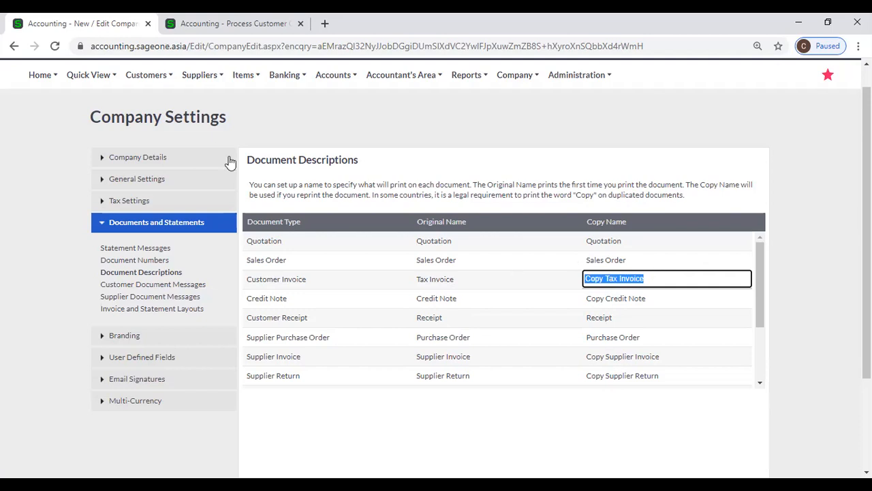
pyautogui.click(285, 127)
# Open tax invoice 201810006 from the Customer Tax Invoices list
pyautogui.hotkey('ctrl', 'Tab')
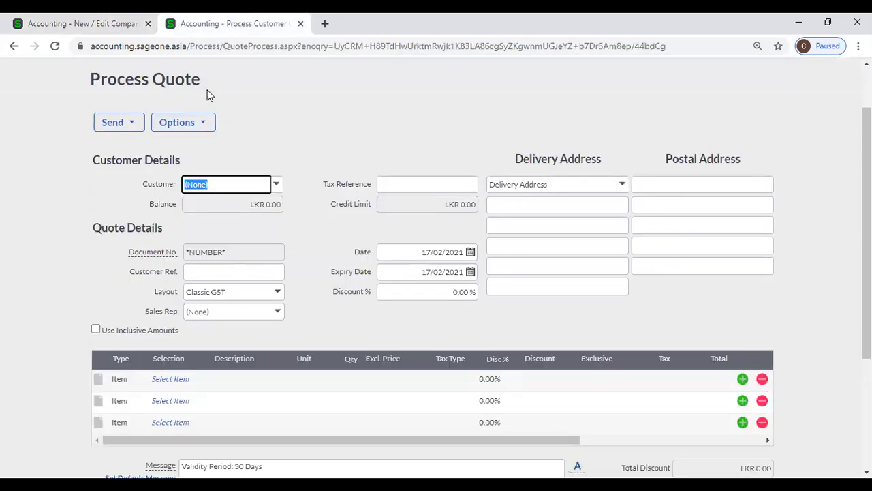
pyautogui.scroll(2, 221, 104)
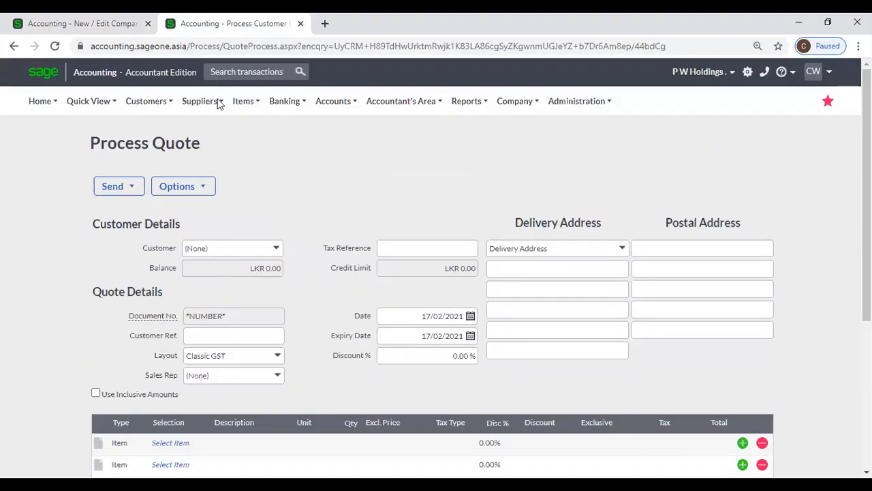
pyautogui.moveTo(220, 104)
pyautogui.moveTo(147, 100)
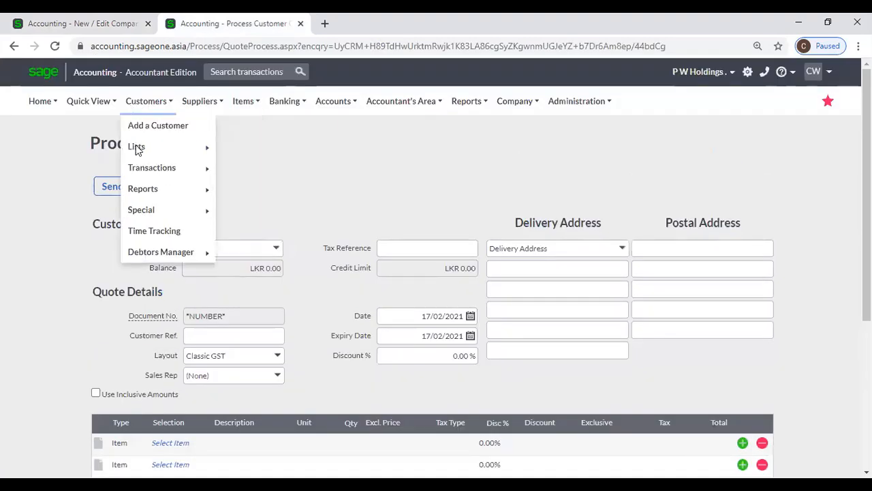
pyautogui.moveTo(191, 169)
pyautogui.click(291, 214)
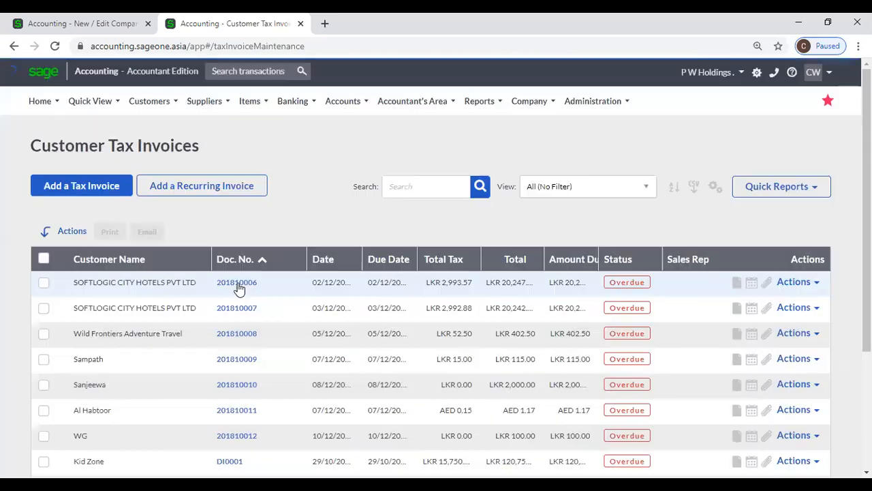
pyautogui.click(239, 288)
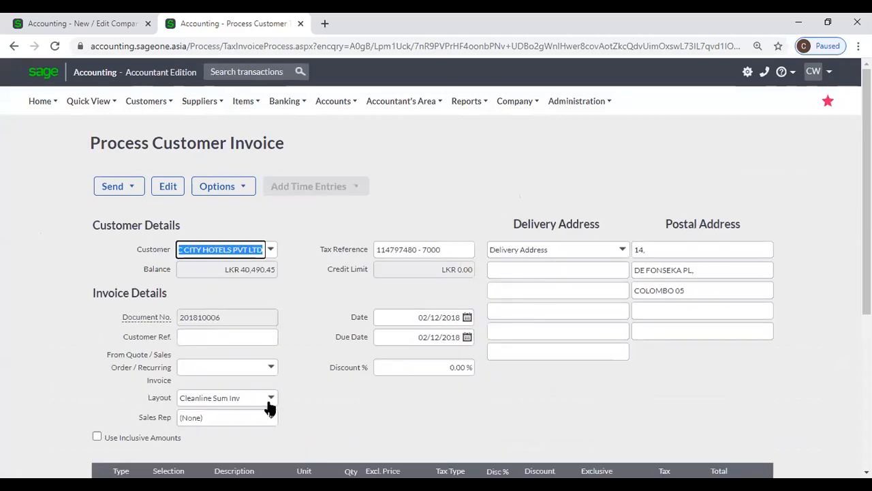
# Set the invoice layout to Default (Modern) and bring up its print preview
pyautogui.click(272, 402)
pyautogui.scroll(2, 259, 225)
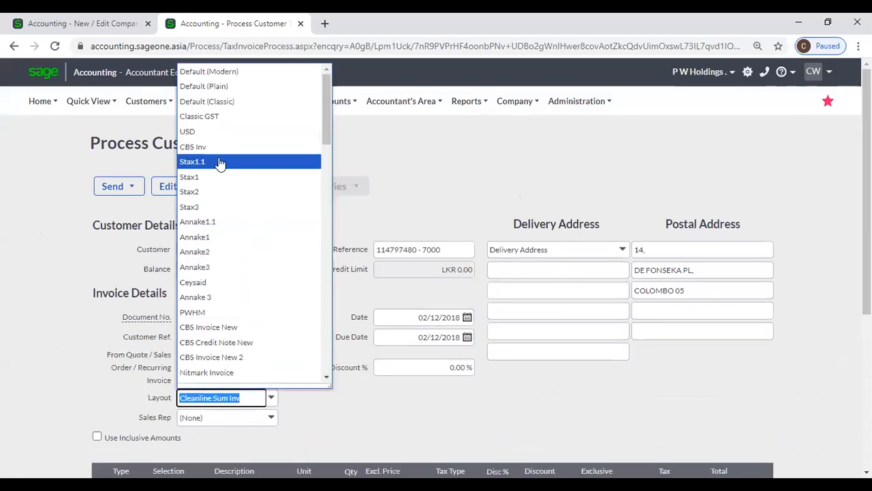
pyautogui.click(228, 74)
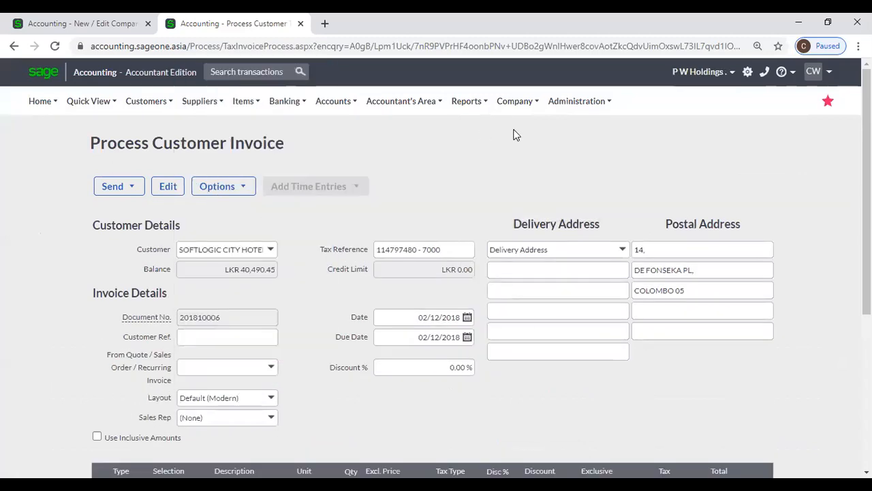
pyautogui.scroll(-1, 403, 264)
pyautogui.scroll(-3, 402, 264)
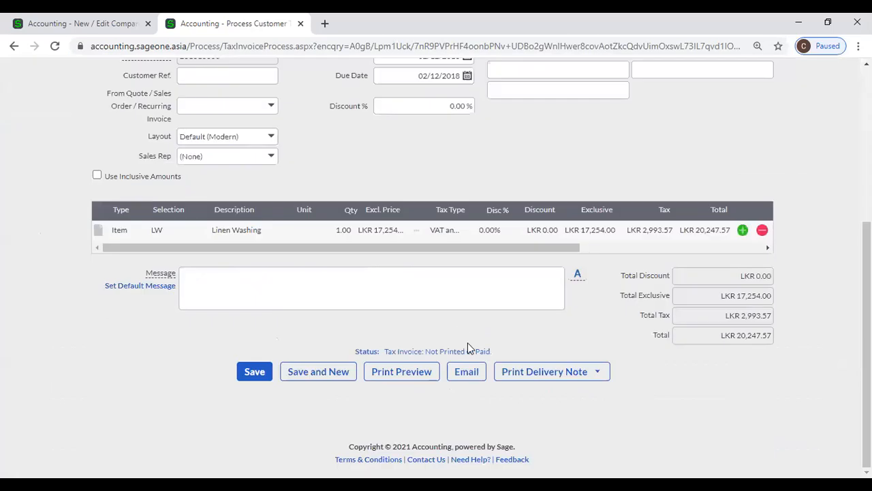
pyautogui.click(403, 372)
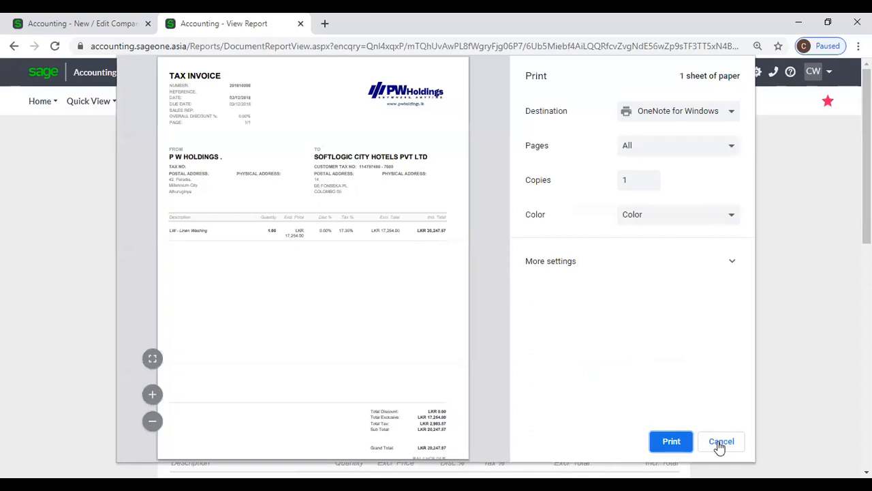
# Re-preview invoice 201810006 to see its COPY TAX INVOICE title, then return to Document Descriptions
pyautogui.click(720, 442)
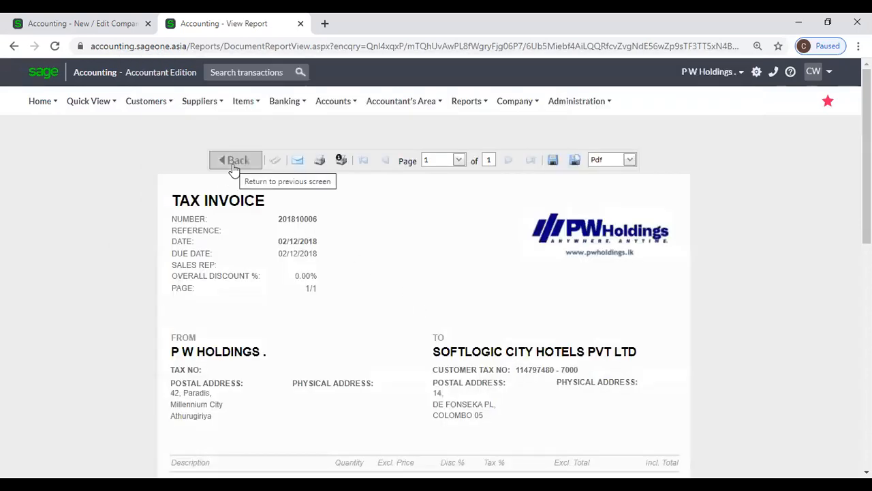
pyautogui.click(146, 101)
pyautogui.moveTo(159, 171)
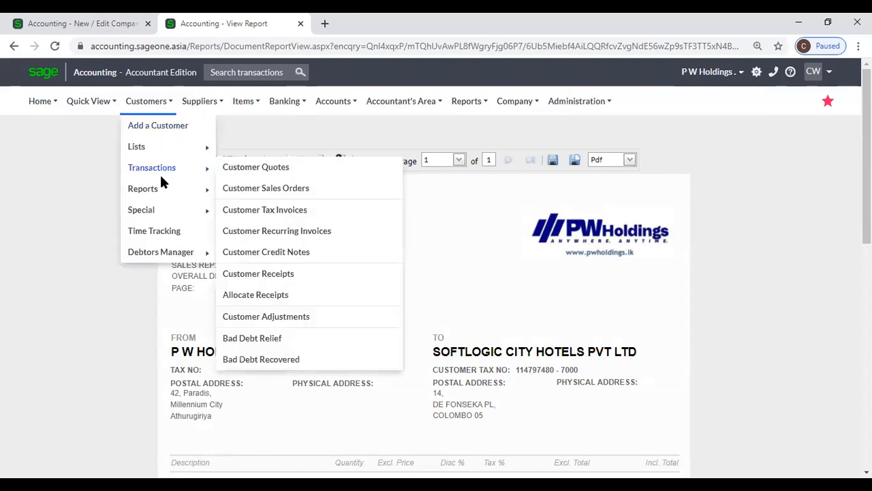
pyautogui.click(252, 213)
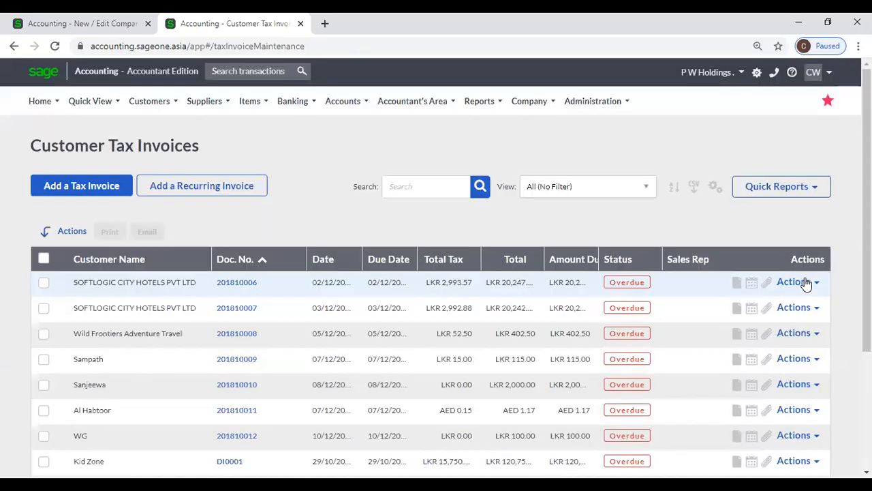
pyautogui.click(806, 283)
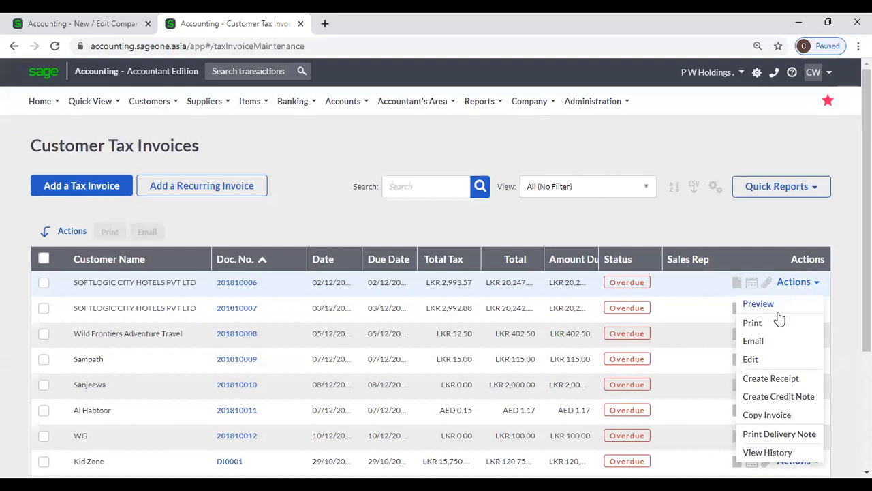
pyautogui.click(469, 194)
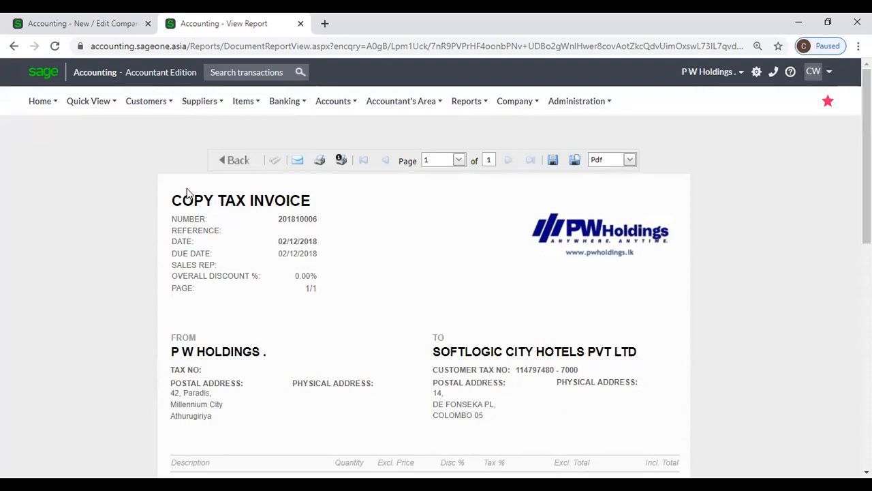
pyautogui.click(64, 23)
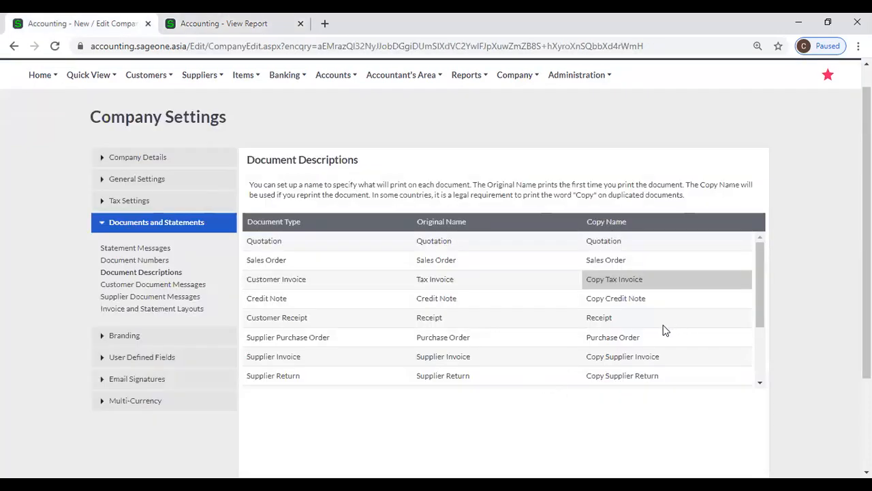
pyautogui.click(603, 297)
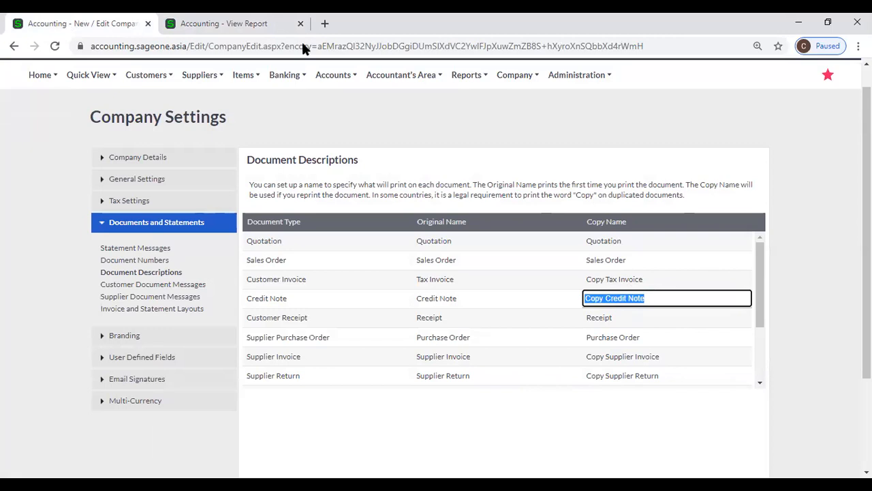
pyautogui.click(225, 23)
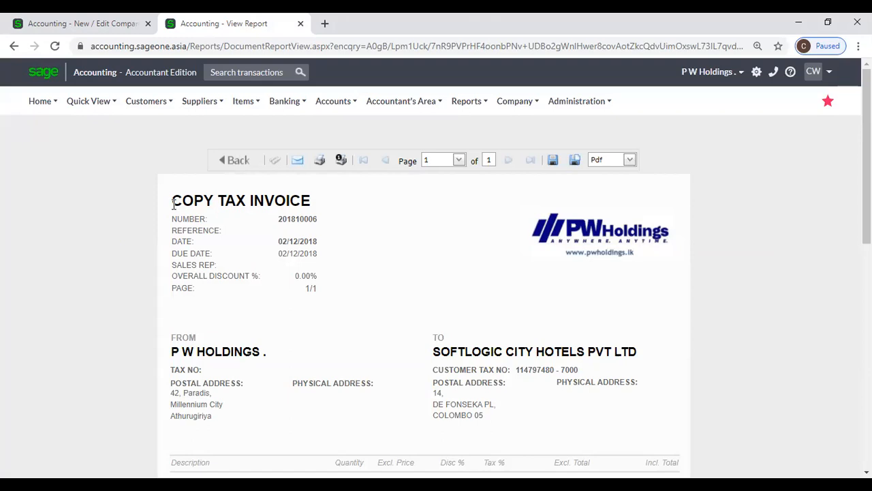
pyautogui.click(71, 23)
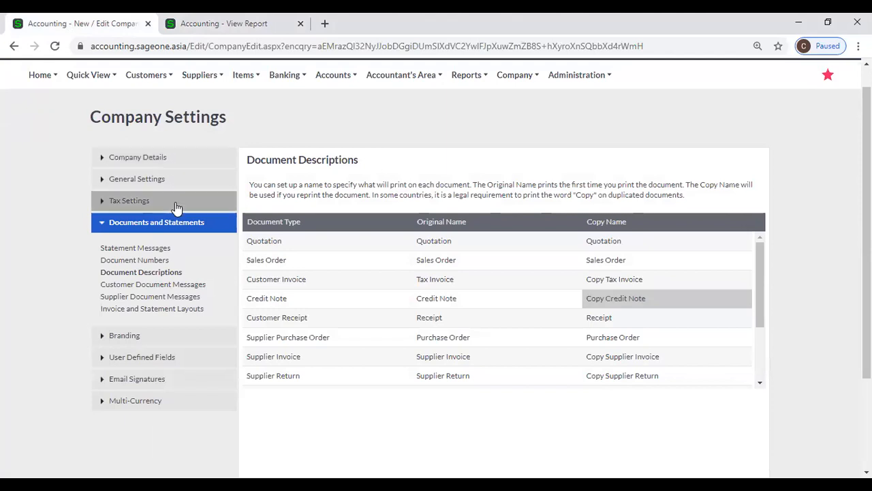
pyautogui.scroll(-3, 710, 280)
pyautogui.scroll(-1, 708, 285)
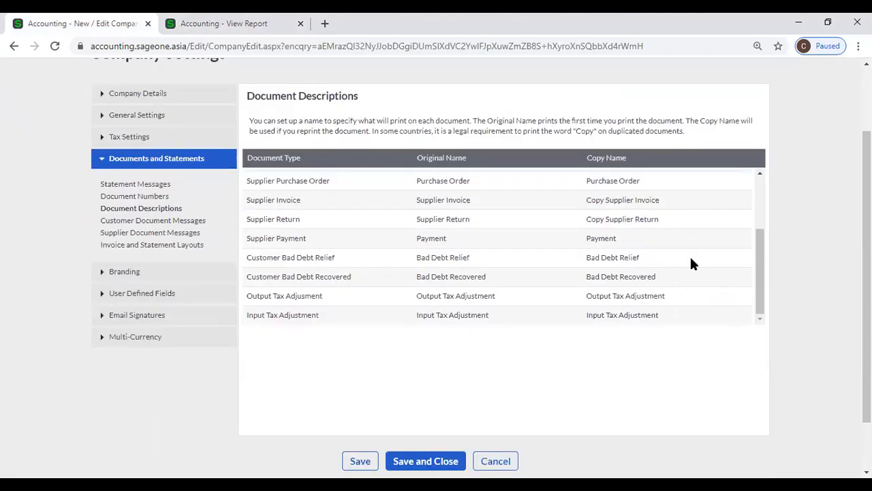
pyautogui.scroll(5, 691, 263)
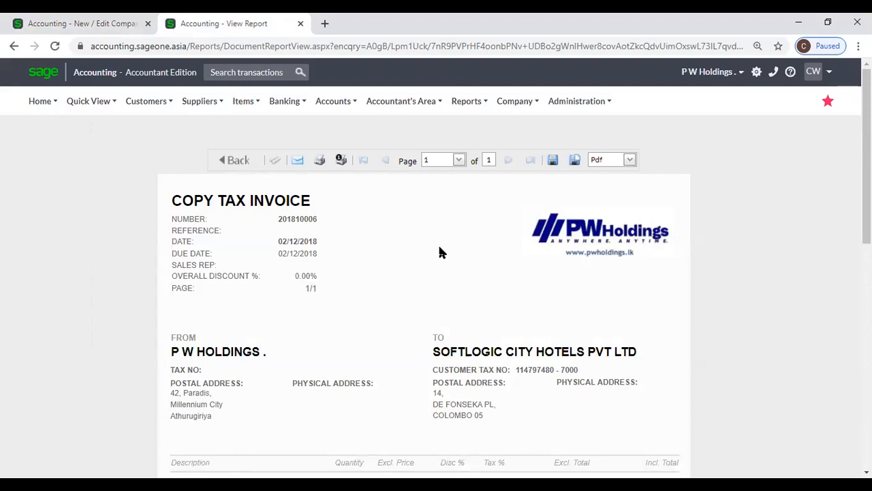
pyautogui.click(100, 23)
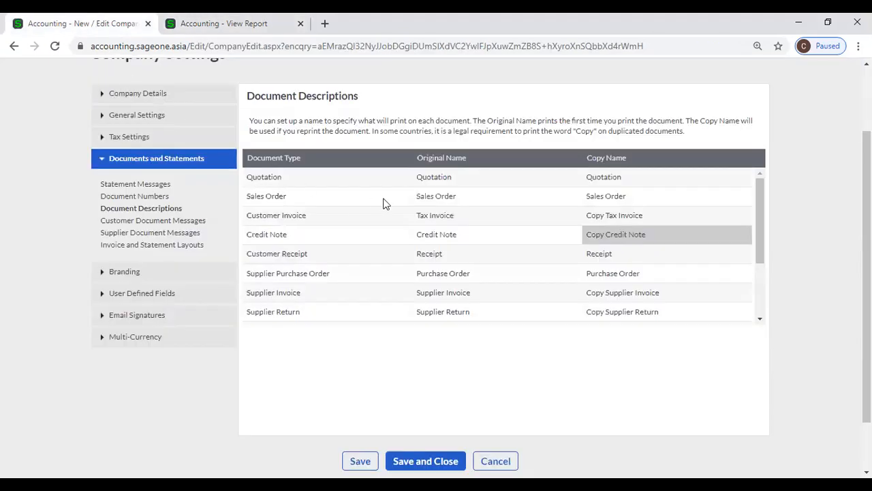
pyautogui.click(239, 25)
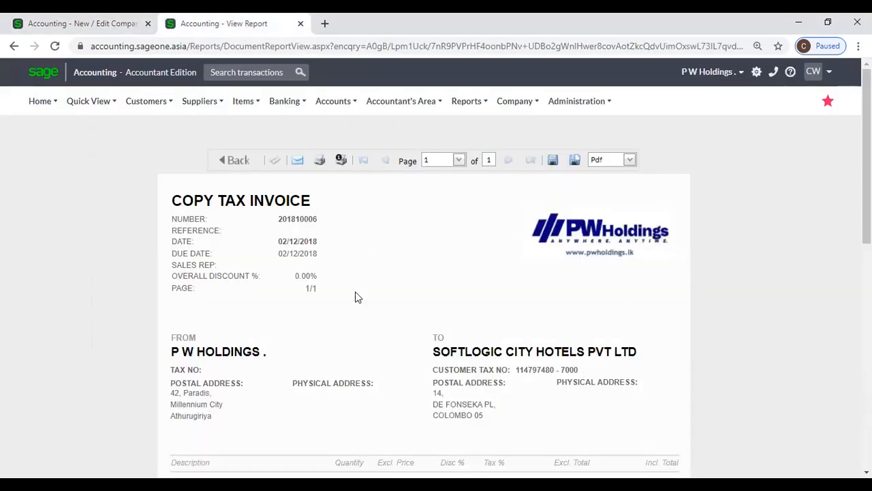
pyautogui.click(87, 19)
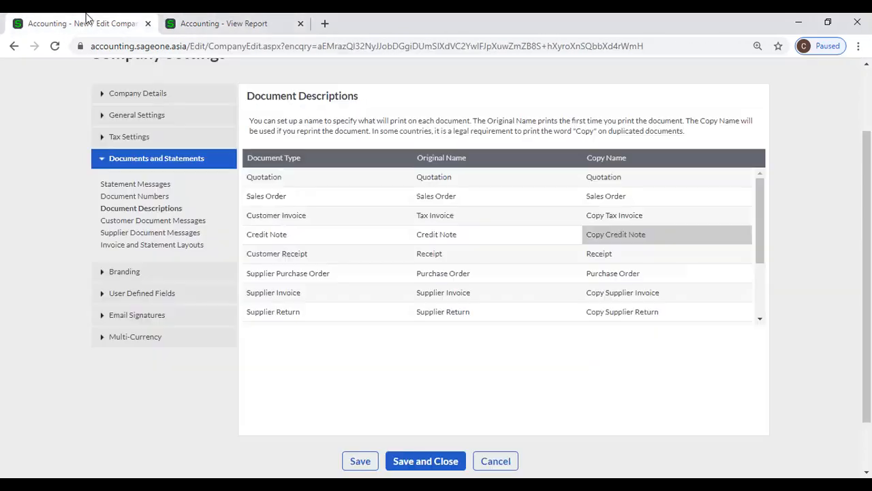
# Review the default Customer Document Messages, then open the Customer Quotes list
pyautogui.click(135, 222)
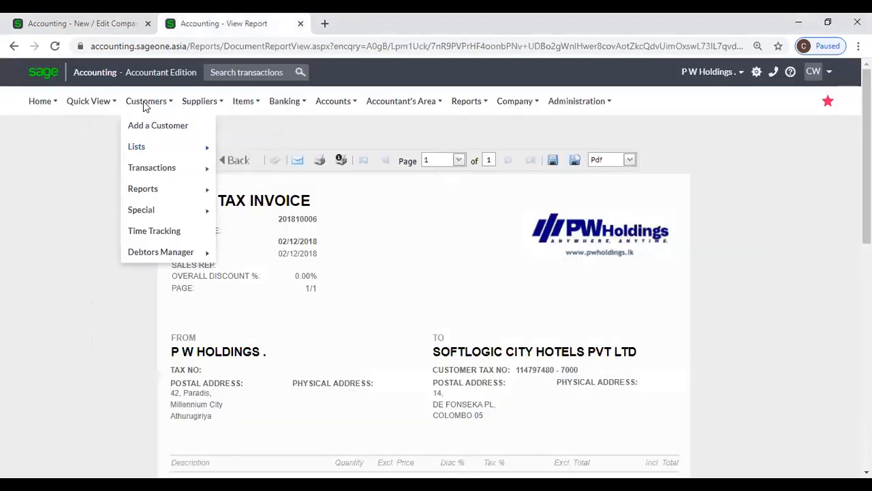
pyautogui.moveTo(155, 171)
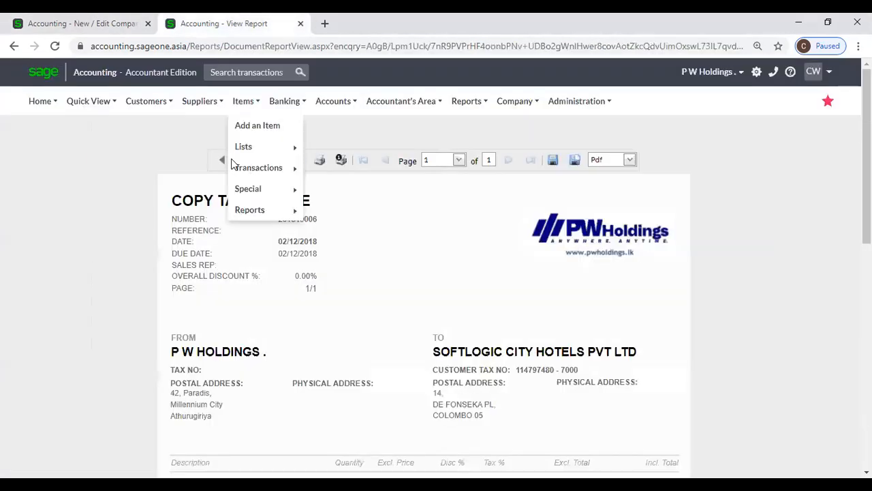
pyautogui.moveTo(151, 109)
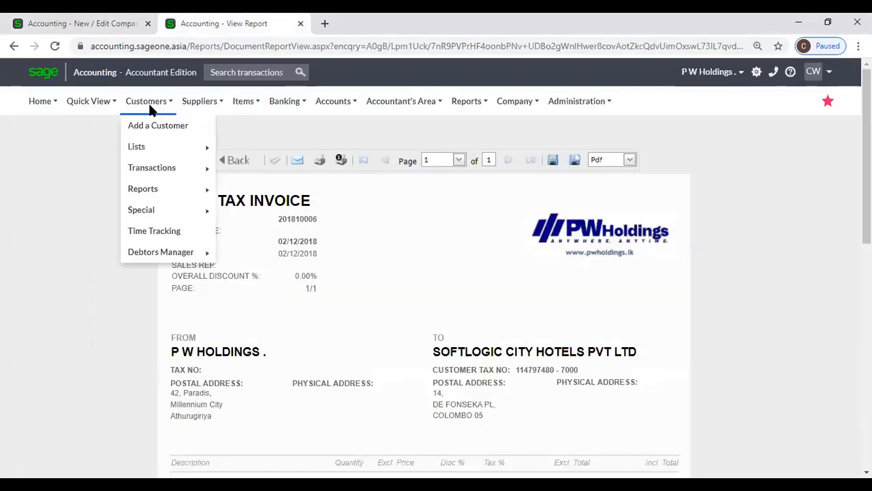
pyautogui.moveTo(164, 168)
pyautogui.click(256, 168)
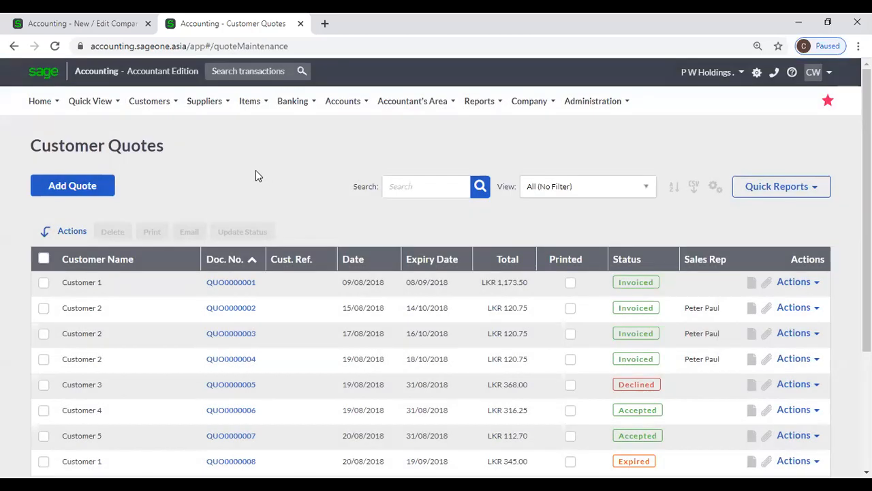
# Start a new customer quote with Add Quote
pyautogui.click(86, 196)
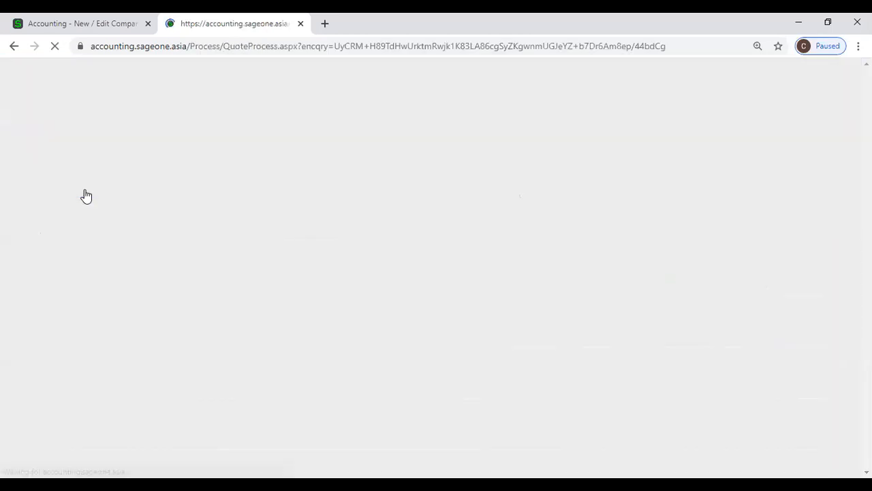
pyautogui.scroll(-3, 330, 327)
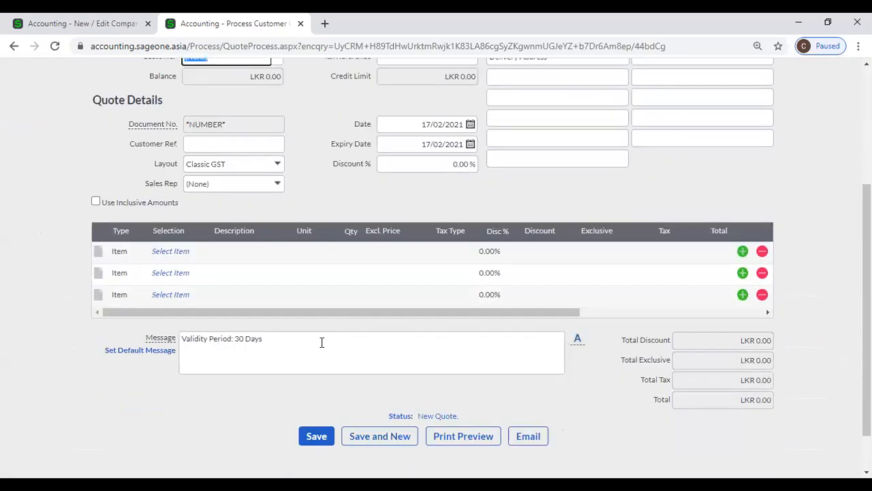
pyautogui.scroll(3, 285, 296)
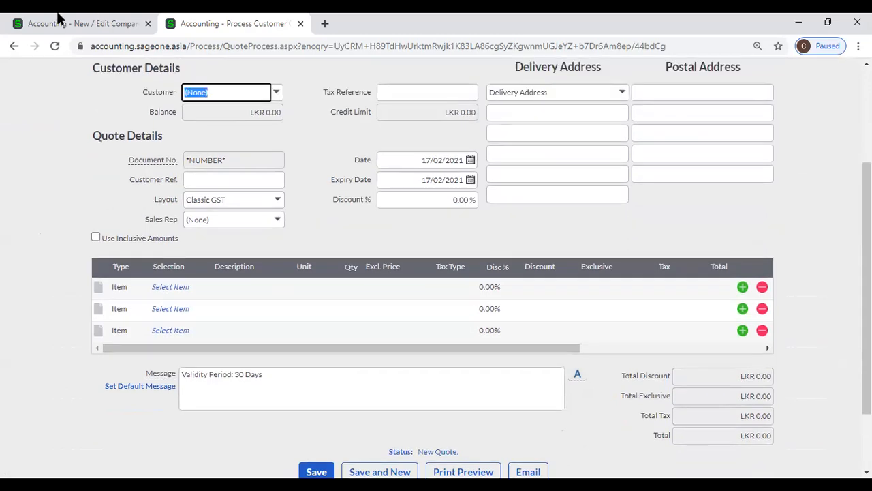
# Compare the quote's 'Validity Period: 30 Days' message with the default Quote message in settings
pyautogui.click(53, 24)
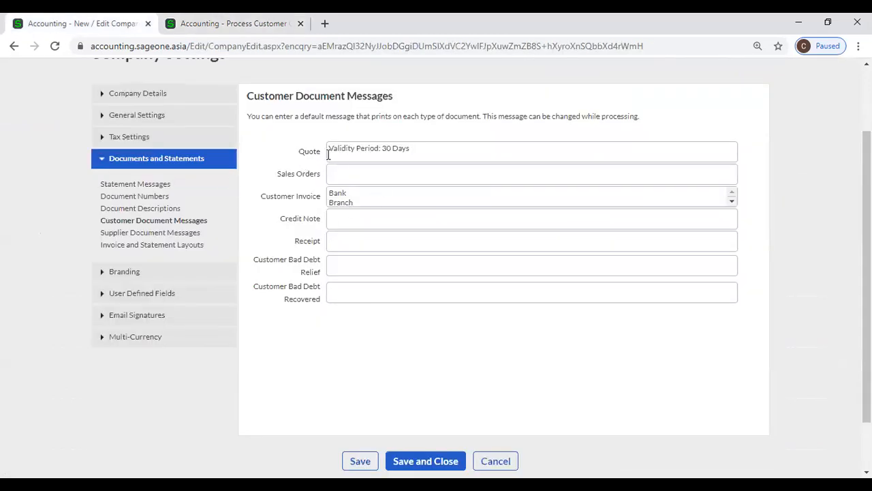
pyautogui.tripleClick(431, 153)
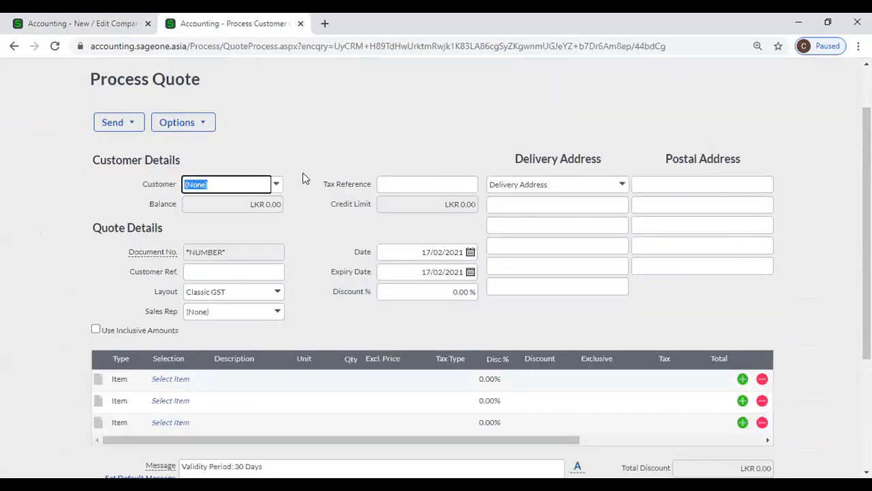
pyautogui.scroll(1, 302, 171)
pyautogui.scroll(-1, 298, 183)
pyautogui.scroll(-1, 298, 185)
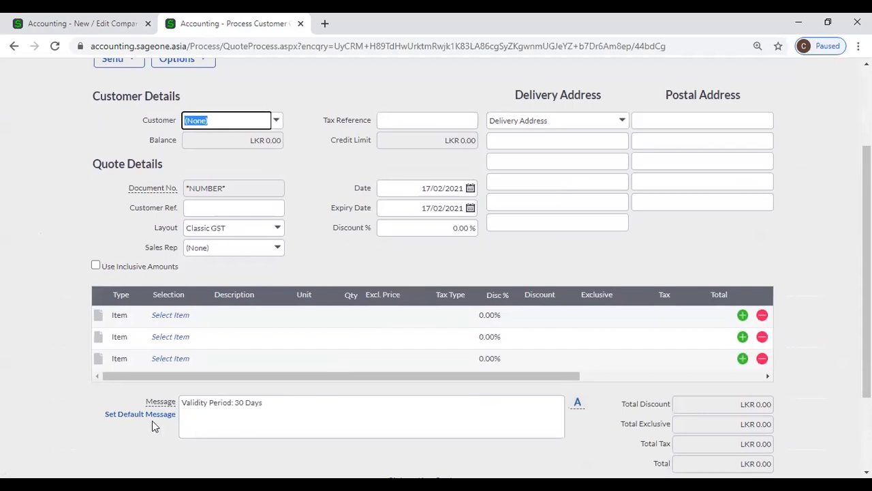
pyautogui.click(287, 403)
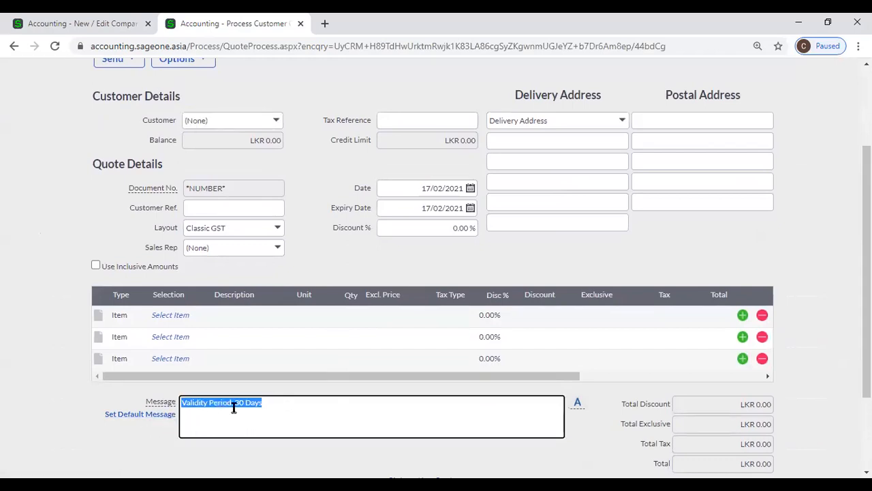
pyautogui.click(283, 406)
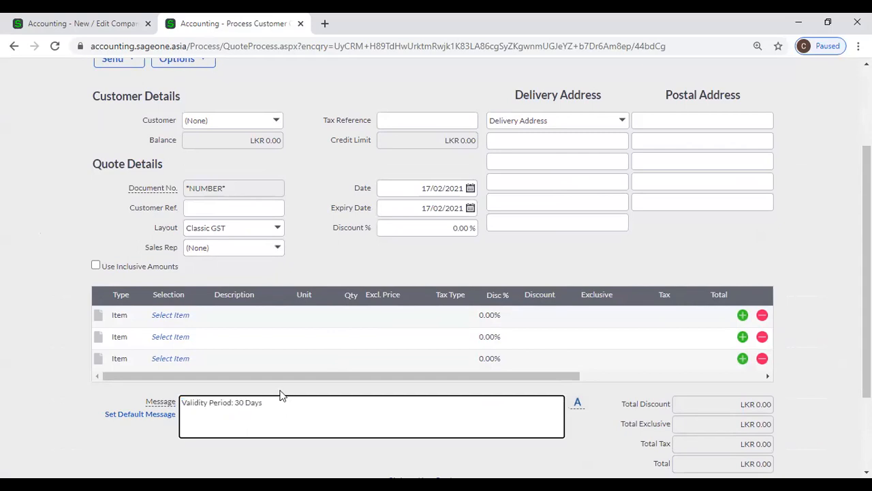
pyautogui.scroll(2, 179, 204)
pyautogui.click(213, 191)
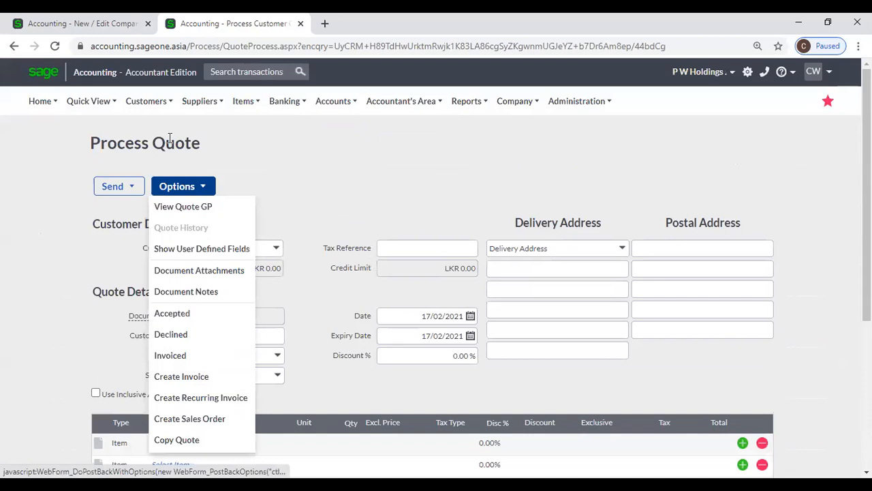
# Add a new tax invoice from Customers > Transactions > Customer Tax Invoices
pyautogui.click(145, 101)
pyautogui.moveTo(170, 170)
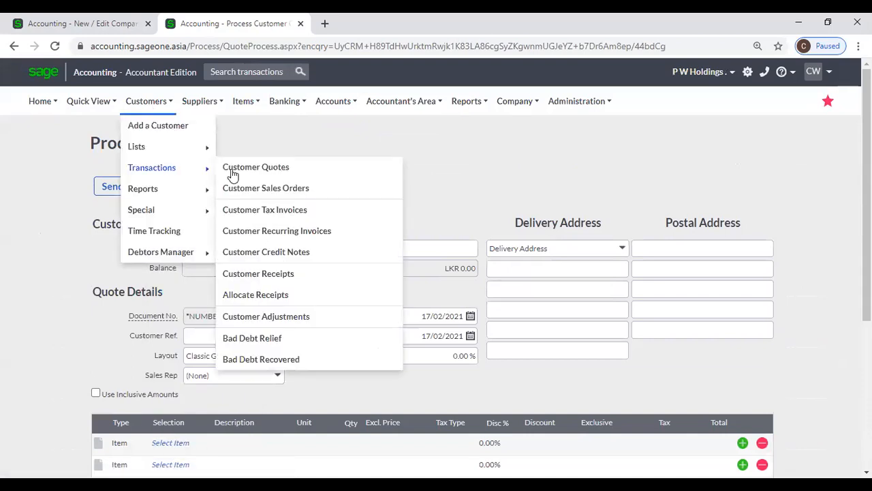
pyautogui.click(271, 216)
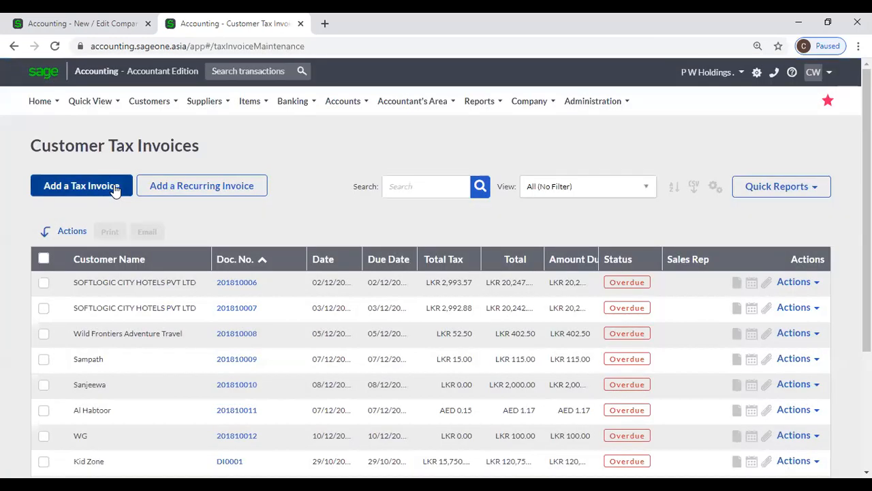
pyautogui.click(114, 190)
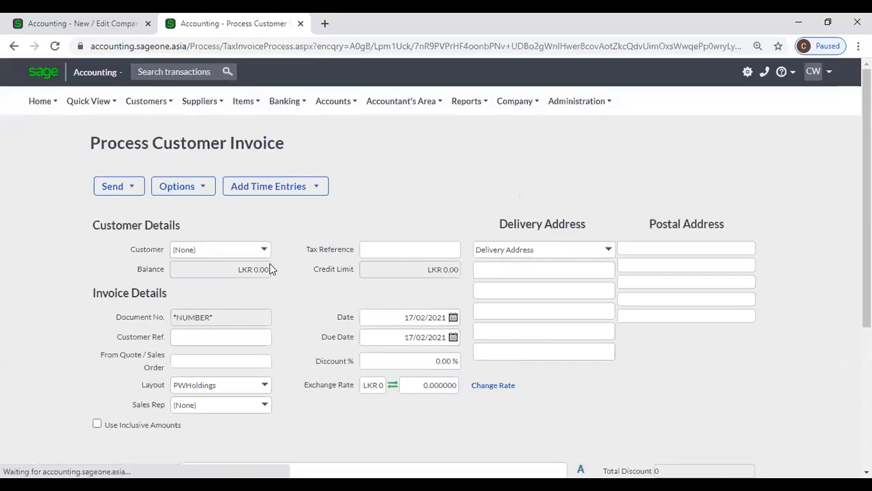
pyautogui.scroll(-2, 273, 273)
pyautogui.scroll(-2, 269, 270)
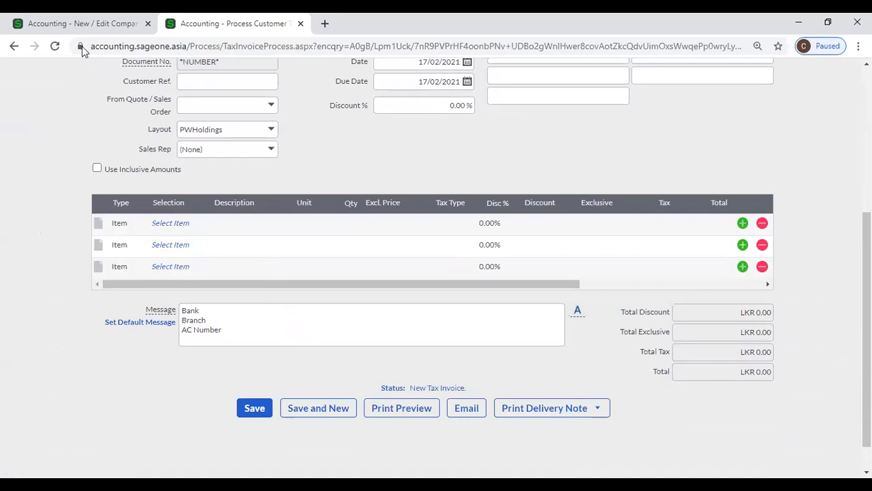
# Match the invoice's Message against the settings' Customer Invoice message of Bank, Branch and AC Number
pyautogui.click(89, 25)
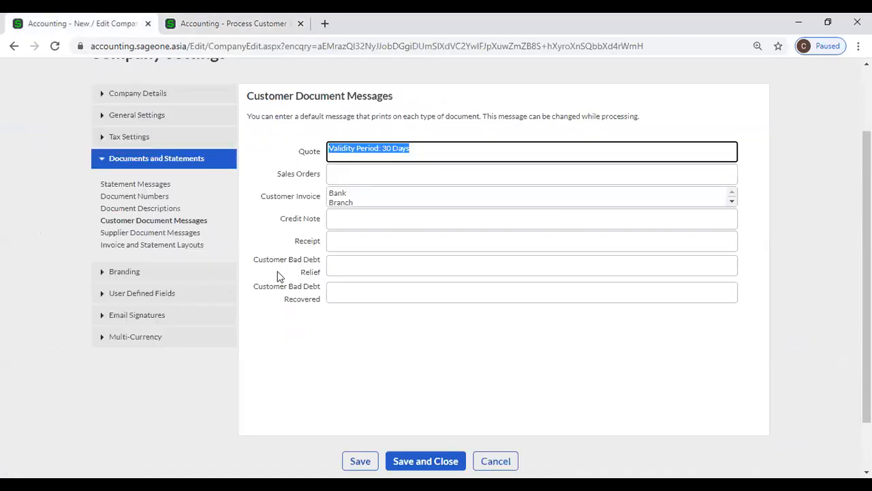
pyautogui.click(368, 204)
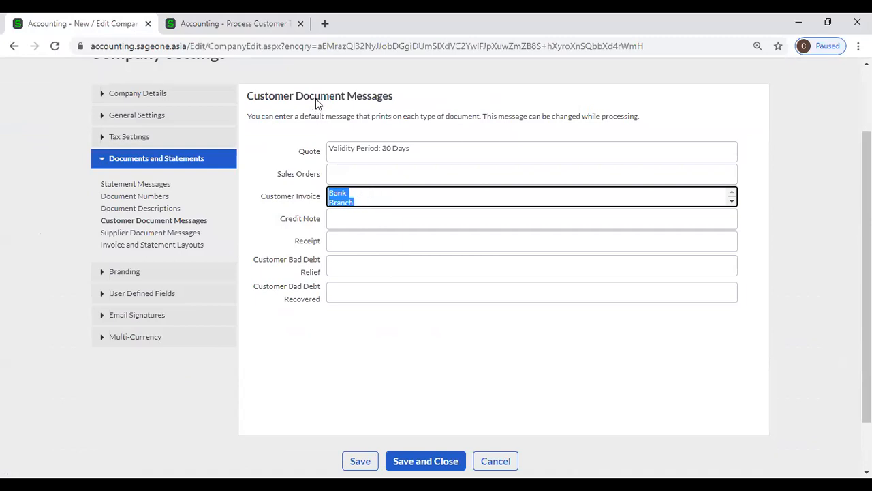
pyautogui.click(265, 26)
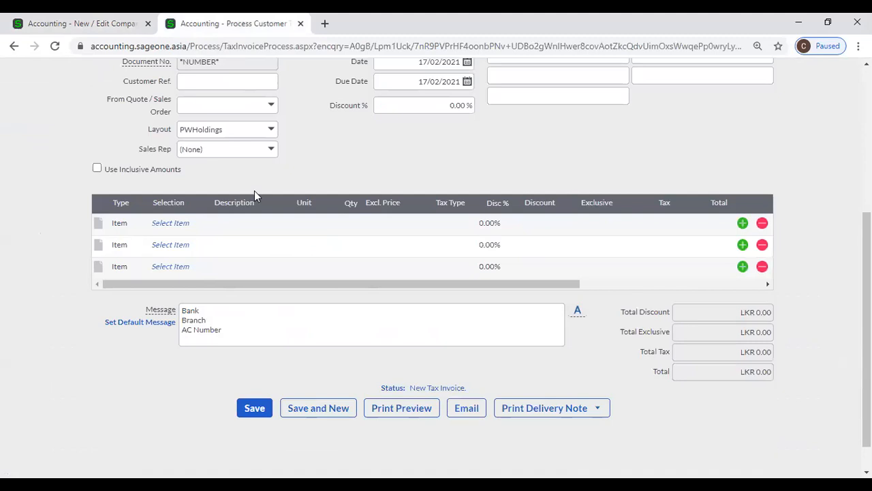
pyautogui.scroll(3, 255, 190)
pyautogui.scroll(-3, 271, 170)
pyautogui.click(250, 279)
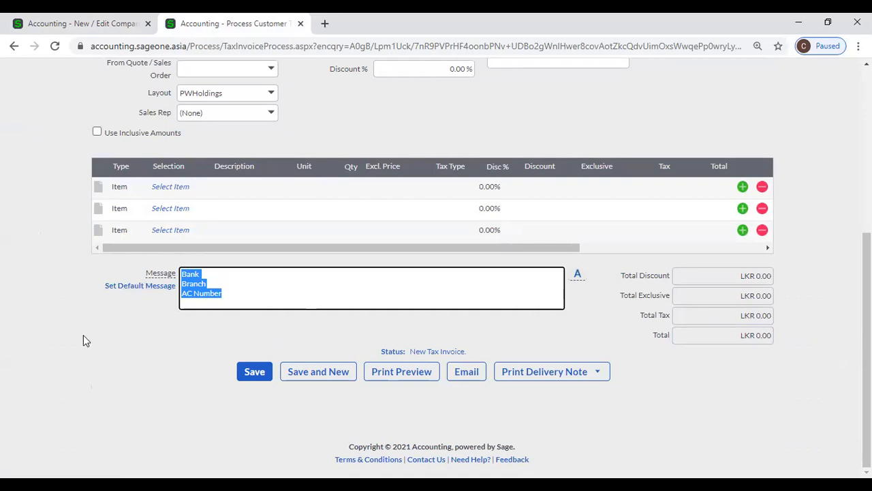
pyautogui.click(124, 289)
# Close the Default Document Message dialog and check the Customer Invoice message starting Bank, Branch
pyautogui.click(124, 289)
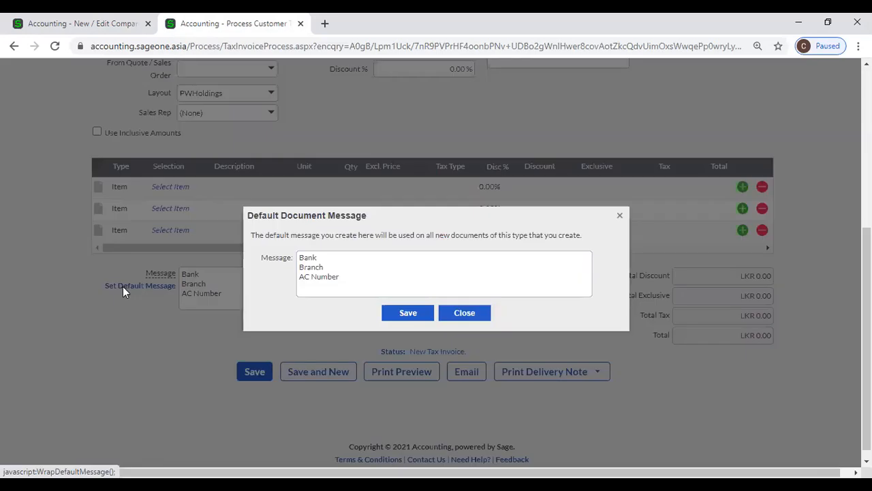
pyautogui.click(452, 317)
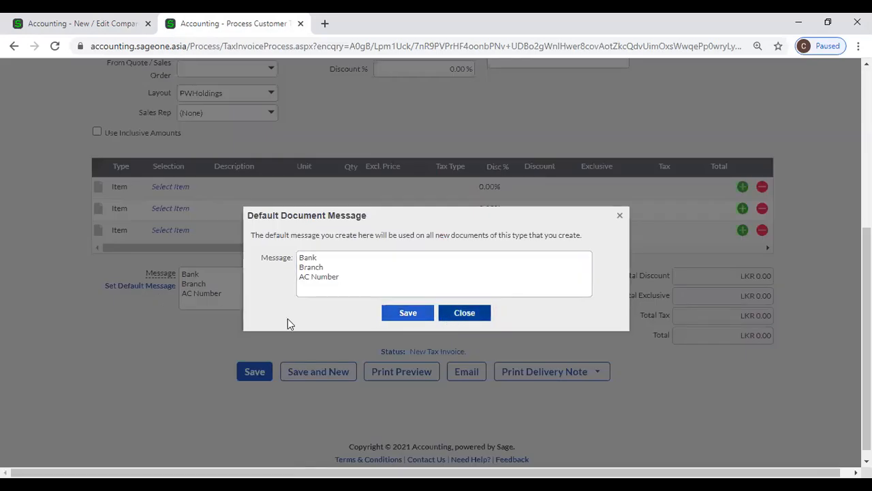
pyautogui.click(151, 290)
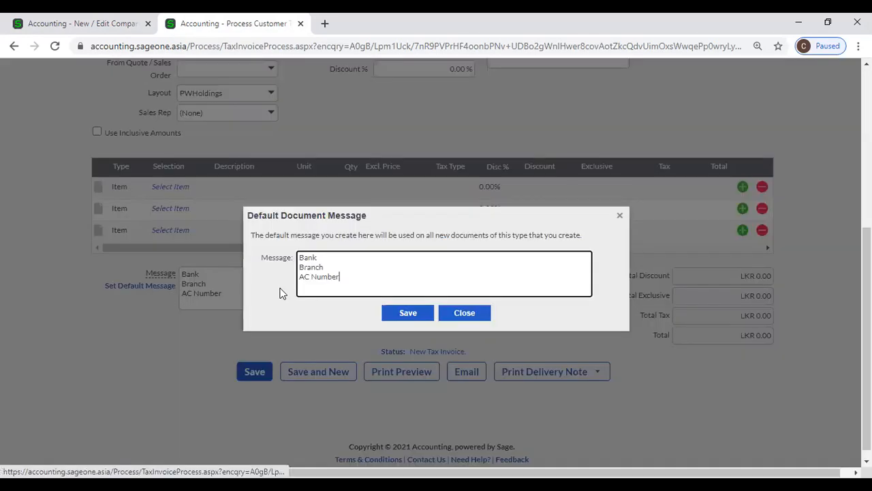
pyautogui.click(442, 311)
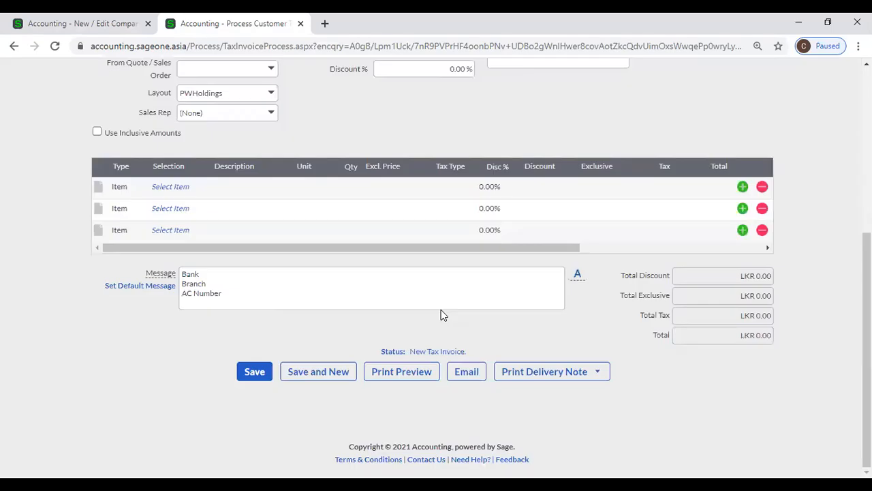
pyautogui.click(99, 23)
pyautogui.click(370, 191)
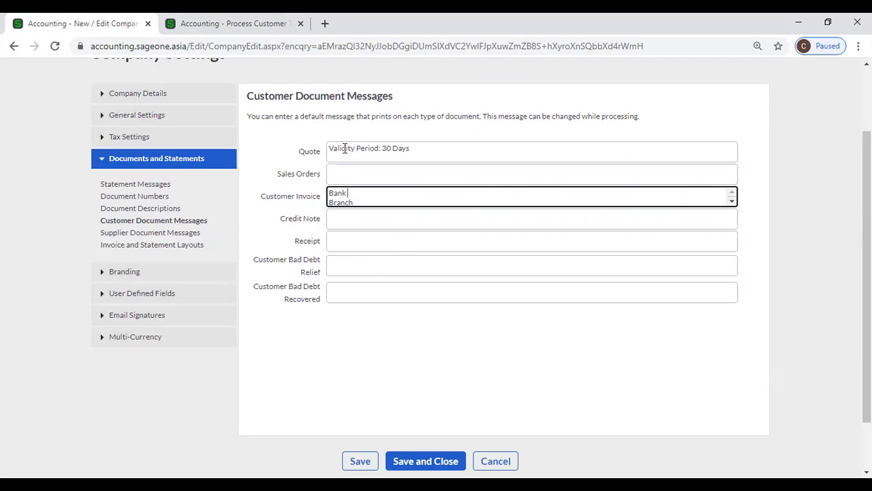
# Confirm the Purchase Order message reads Please Deliver, then return to the invoice's Suppliers > Transactions menu
pyautogui.click(176, 237)
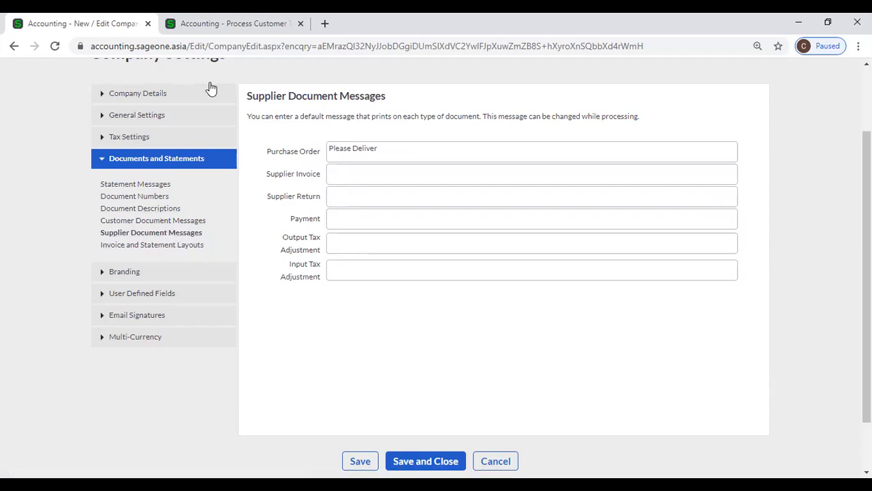
pyautogui.hotkey('ctrl', 'Tab')
pyautogui.scroll(5, 200, 106)
pyautogui.moveTo(200, 105)
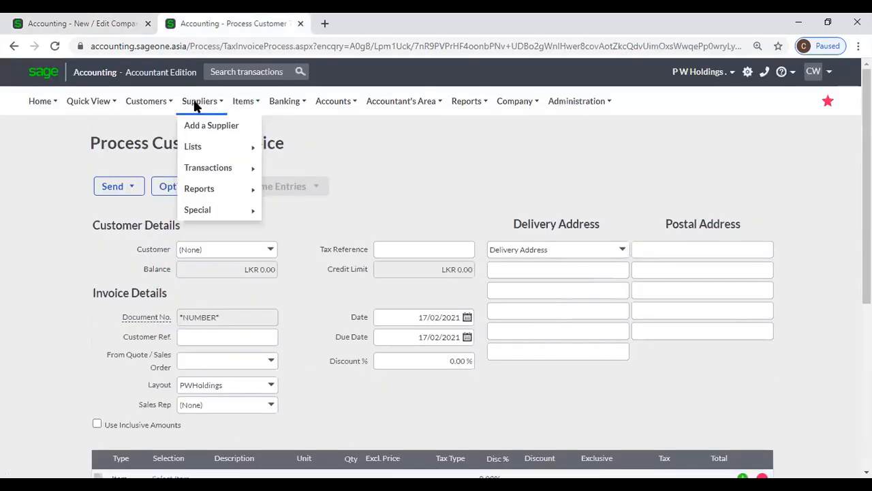
pyautogui.moveTo(209, 159)
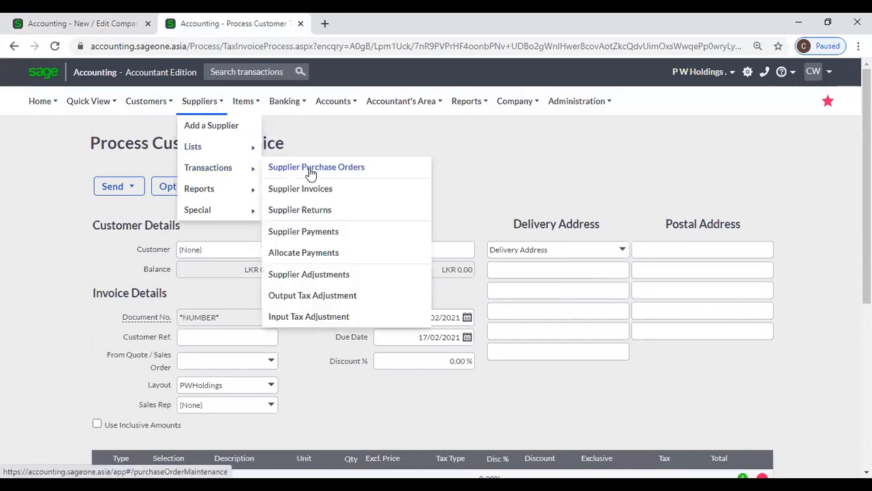
# Start a new purchase order and compare its message with the supplier message settings
pyautogui.click(311, 170)
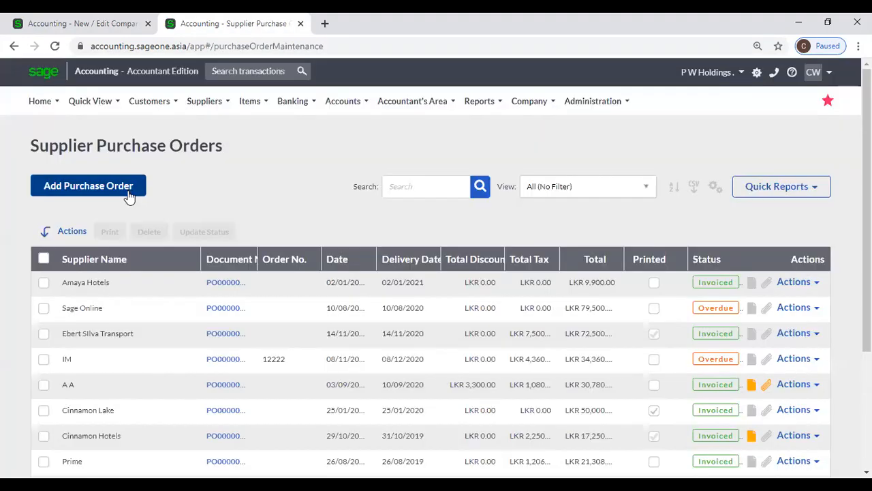
pyautogui.click(130, 195)
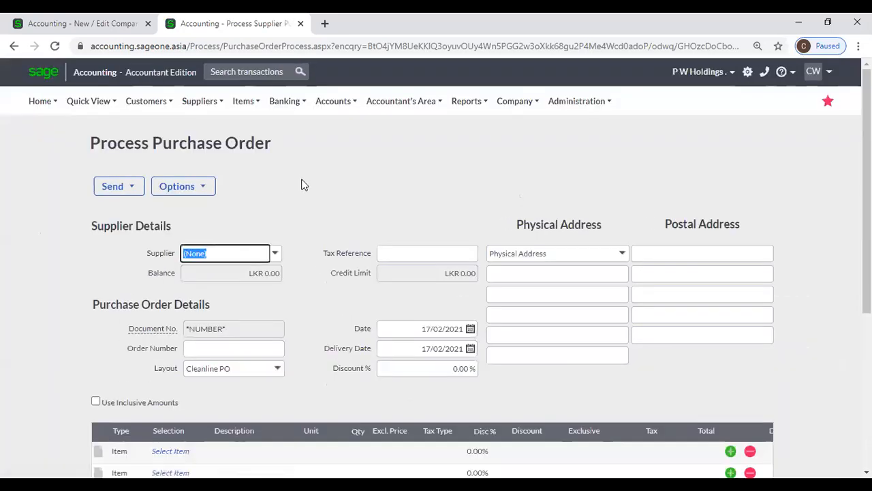
pyautogui.scroll(-4, 302, 179)
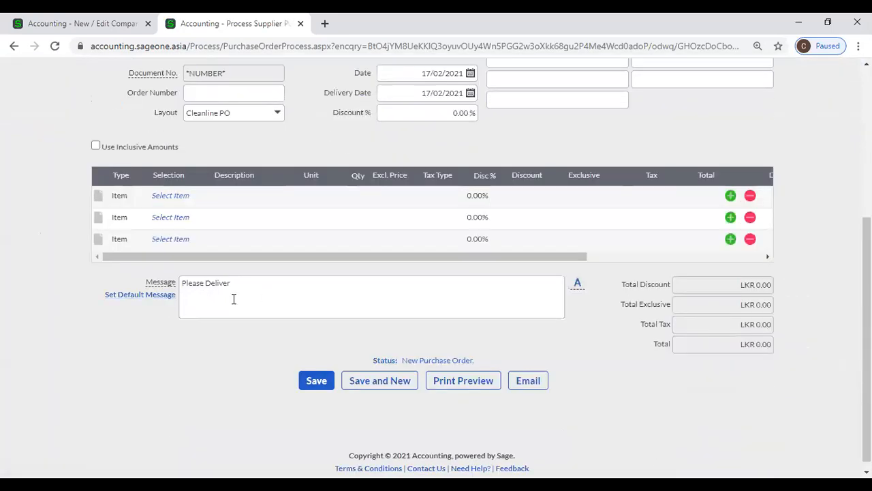
pyautogui.click(95, 30)
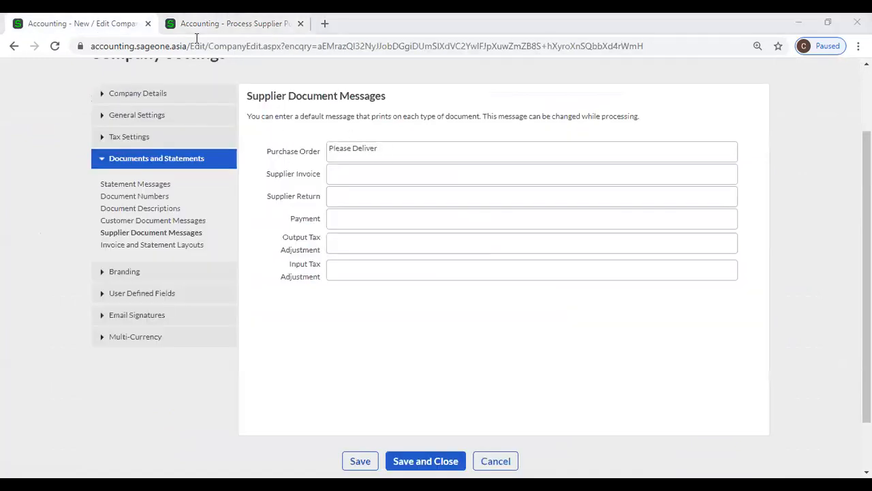
pyautogui.click(235, 24)
# Confirm the purchase order message reads 'Please Deliver', then go to the invoice and statement layout settings
pyautogui.scroll(2, 305, 140)
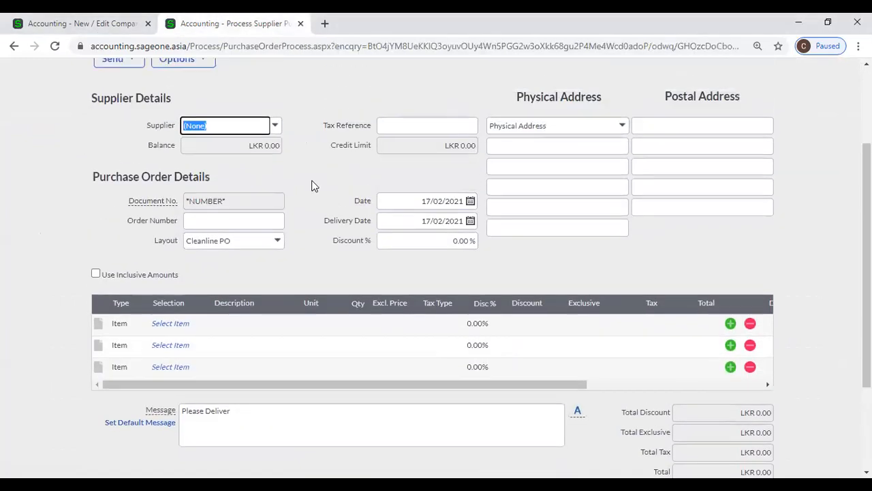
pyautogui.scroll(2, 311, 188)
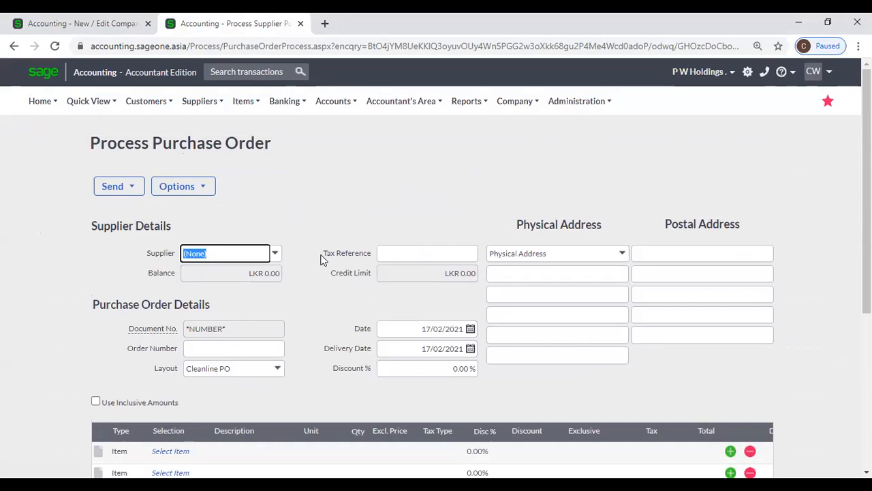
pyautogui.scroll(-4, 331, 257)
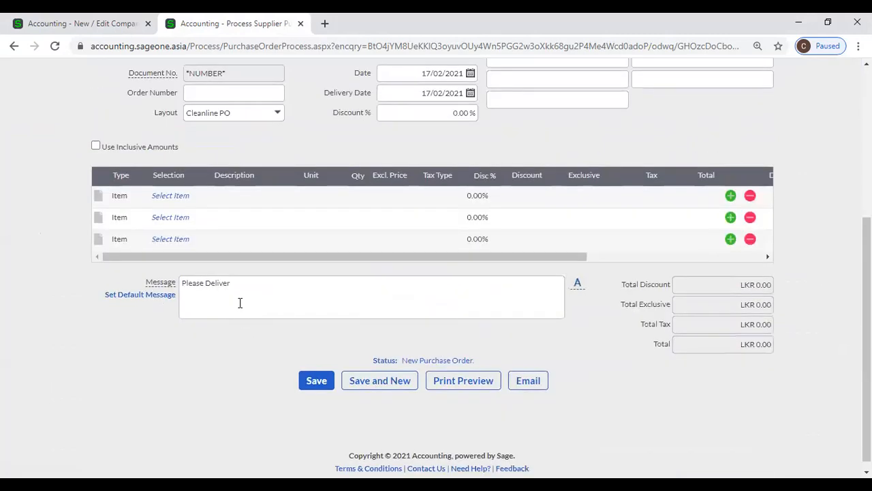
pyautogui.tripleClick(243, 285)
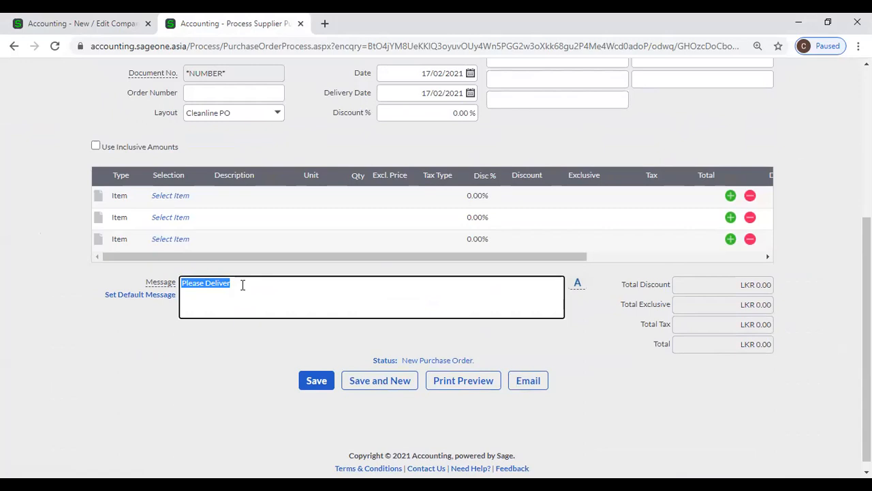
pyautogui.click(94, 16)
pyautogui.click(193, 246)
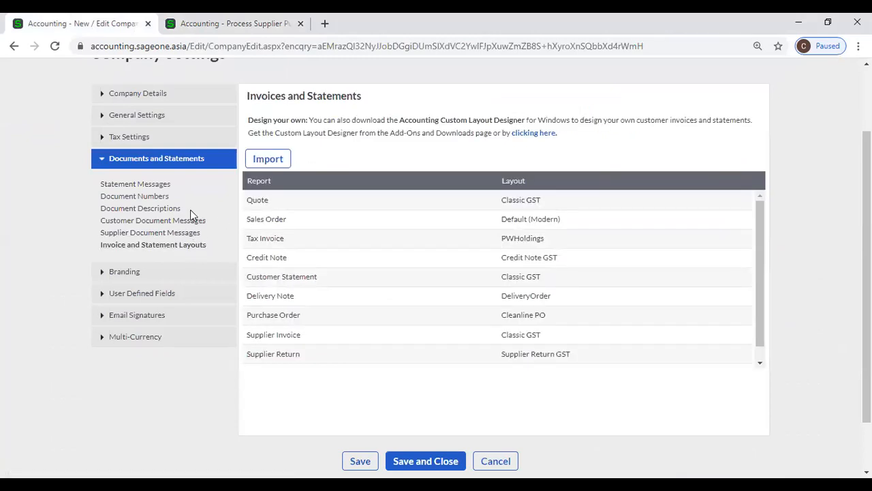
# Check the layouts (Tax Invoice: PWHoldings, Purchase Order: Cleanline PO) against the new purchase order
pyautogui.scroll(1, 180, 209)
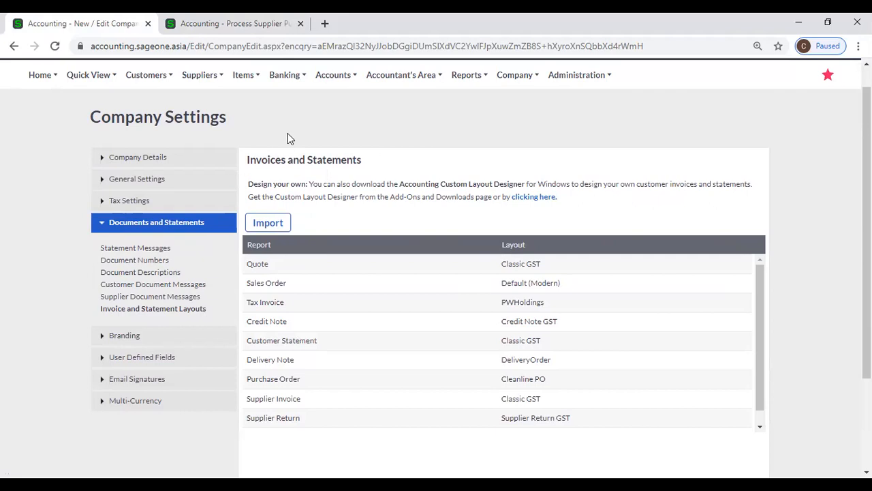
pyautogui.scroll(-2, 289, 135)
pyautogui.scroll(1, 292, 137)
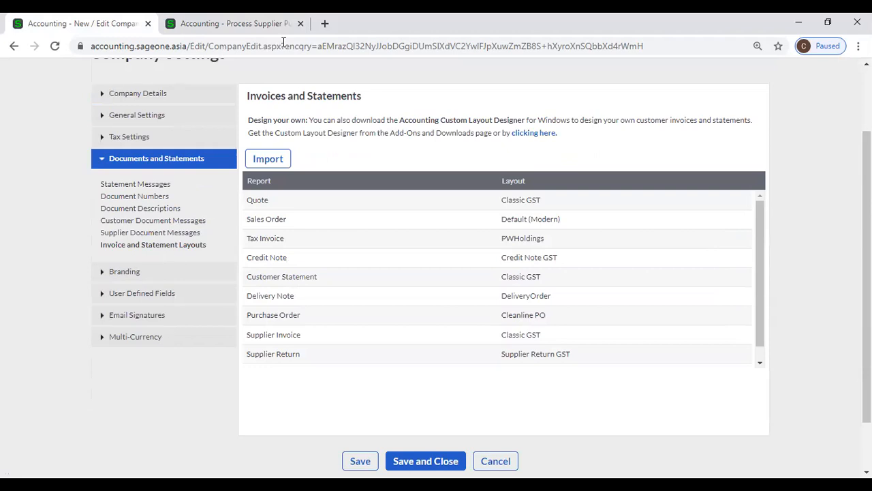
pyautogui.click(232, 23)
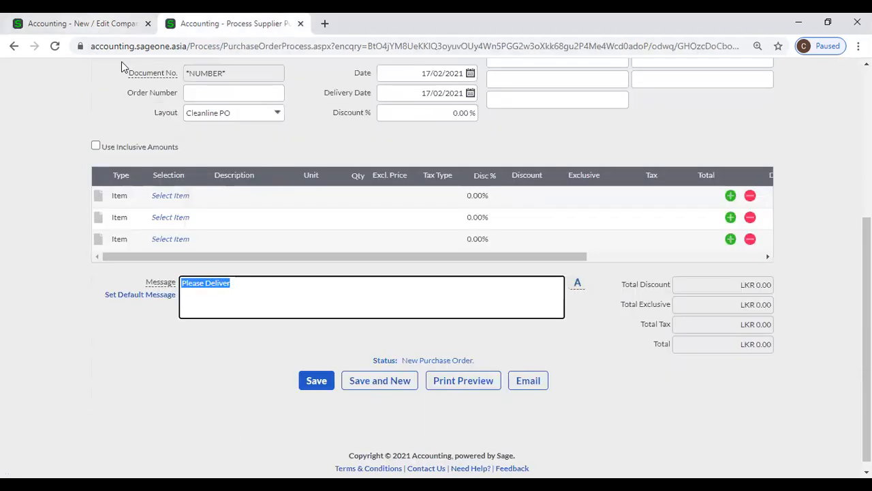
pyautogui.scroll(3, 225, 164)
pyautogui.scroll(1, 175, 85)
pyautogui.moveTo(168, 103)
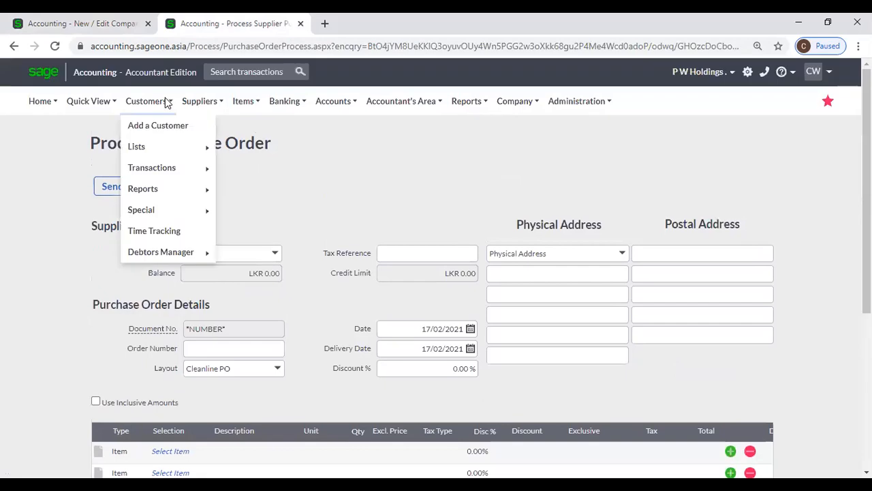
pyautogui.moveTo(157, 172)
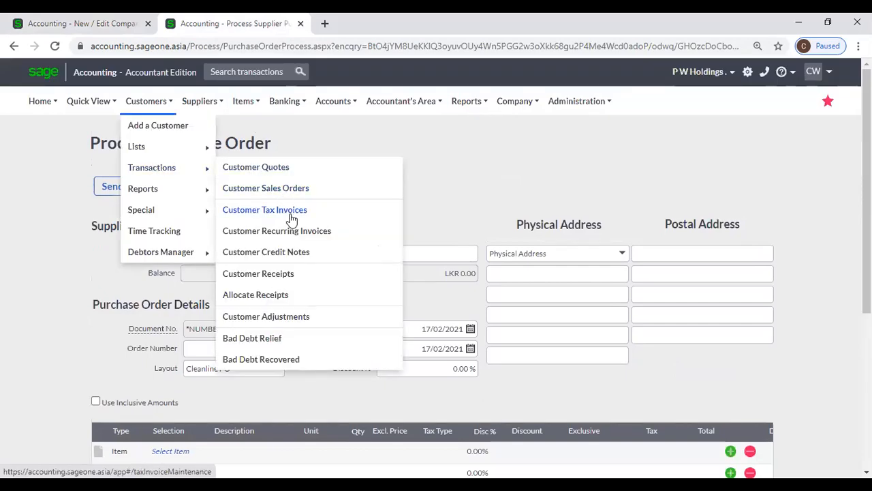
pyautogui.moveTo(208, 104)
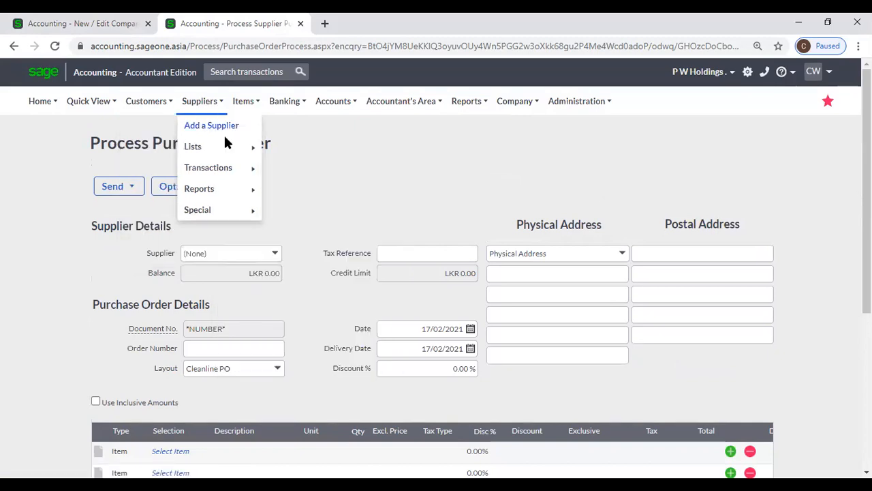
# Return to Company Settings and open the Accounting Add-Ons downloads page
pyautogui.click(88, 24)
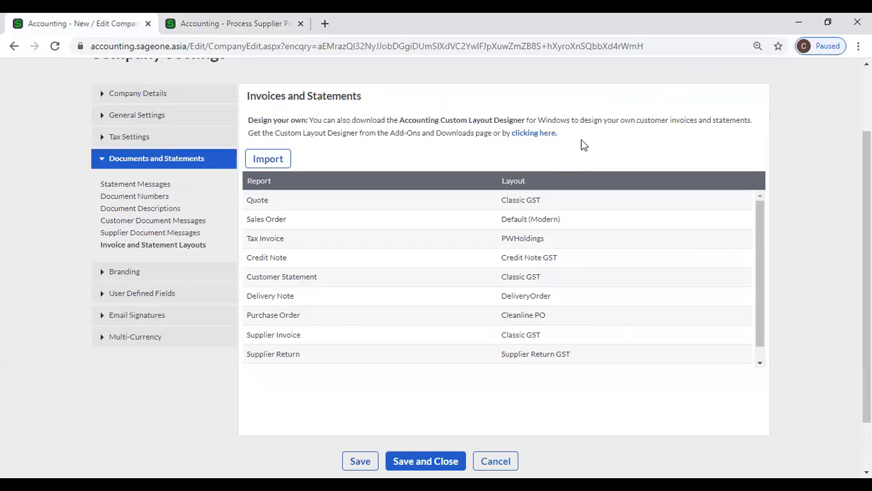
pyautogui.scroll(-1, 723, 181)
pyautogui.scroll(3, 839, 218)
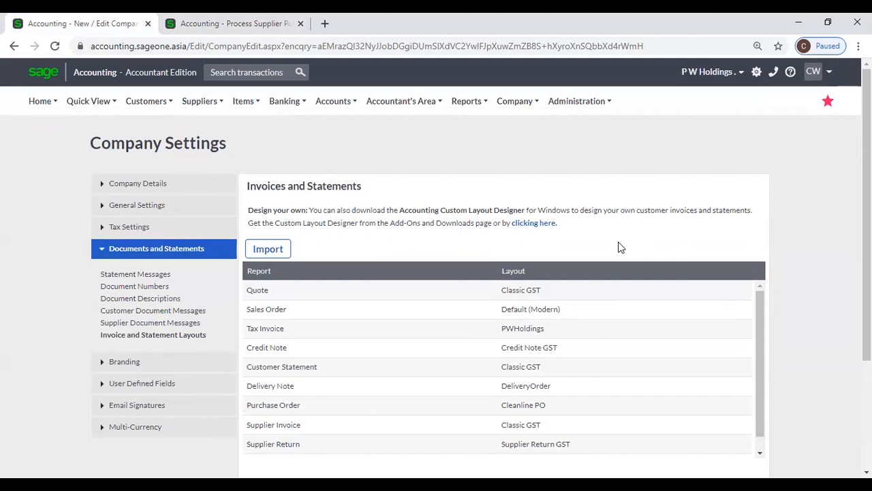
pyautogui.click(534, 223)
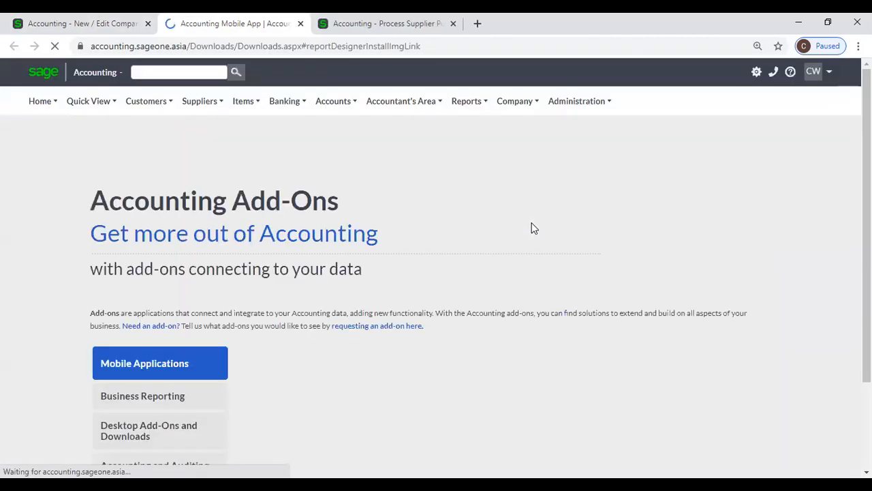
# Download the Custom Layout Designer for Windows from Desktop Add-Ons and dismiss the Prerequisites notice
pyautogui.scroll(-1, 497, 218)
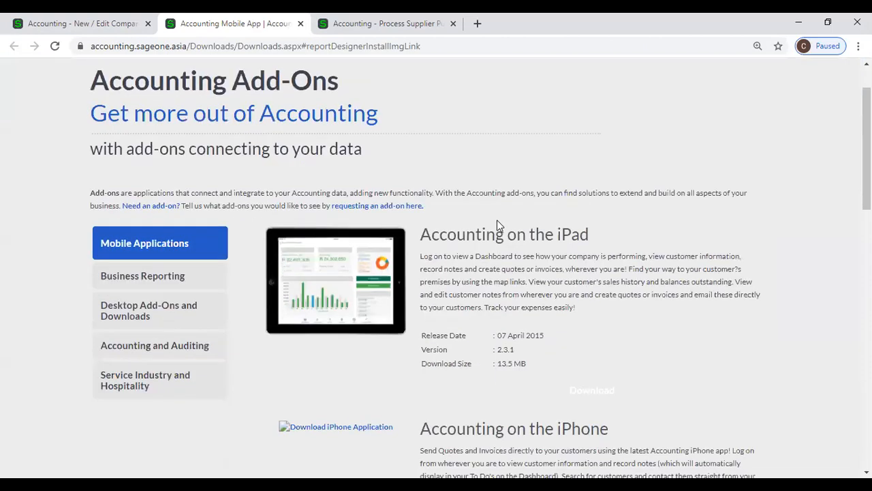
pyautogui.scroll(-2, 617, 255)
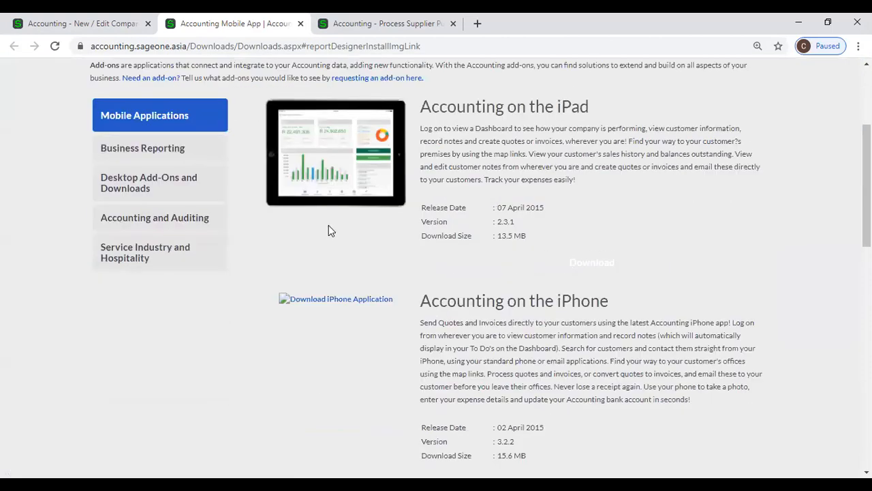
pyautogui.click(166, 186)
pyautogui.scroll(3, 205, 307)
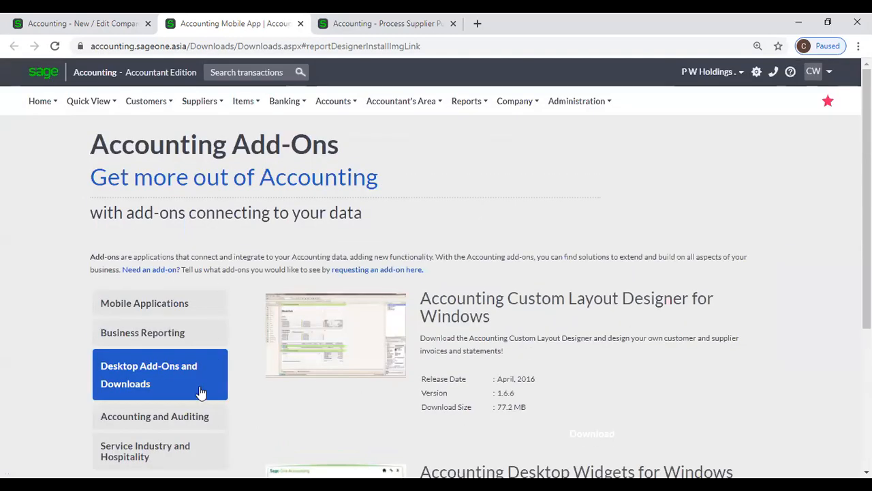
pyautogui.scroll(-3, 458, 334)
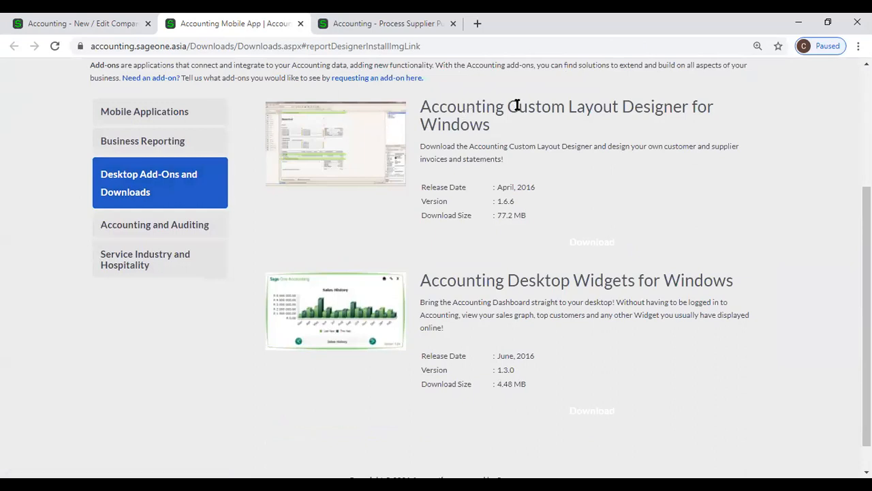
pyautogui.click(343, 133)
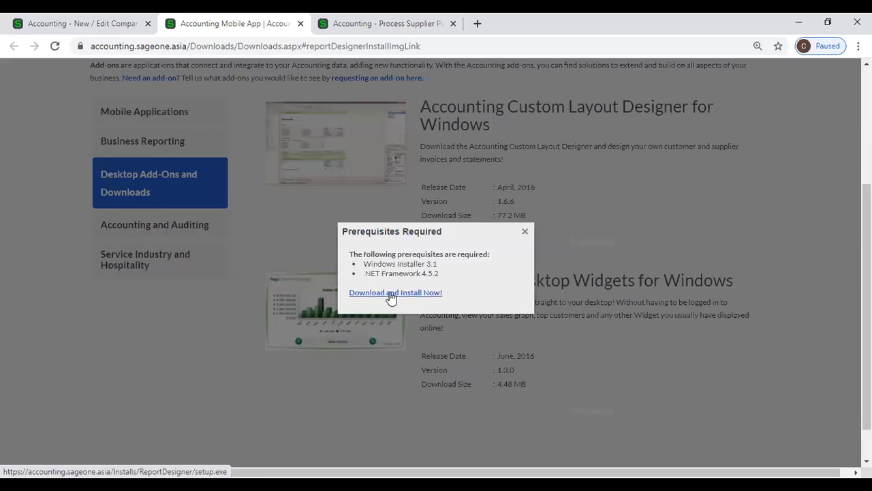
pyautogui.click(524, 234)
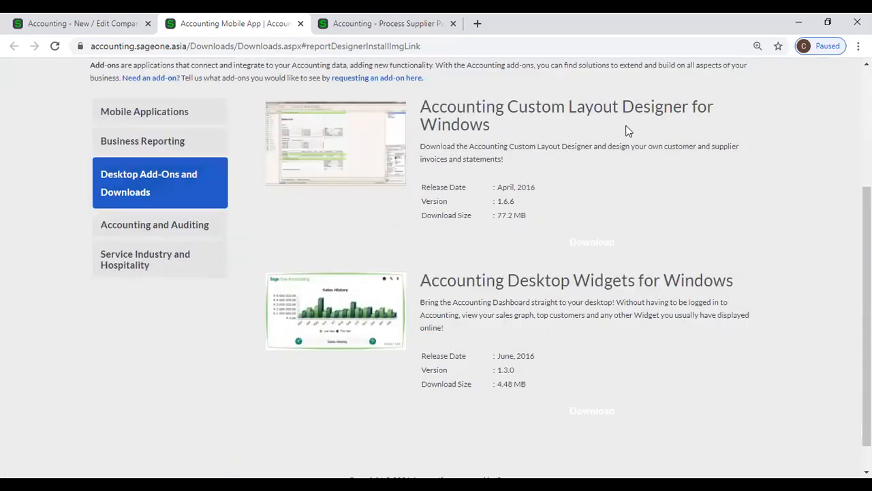
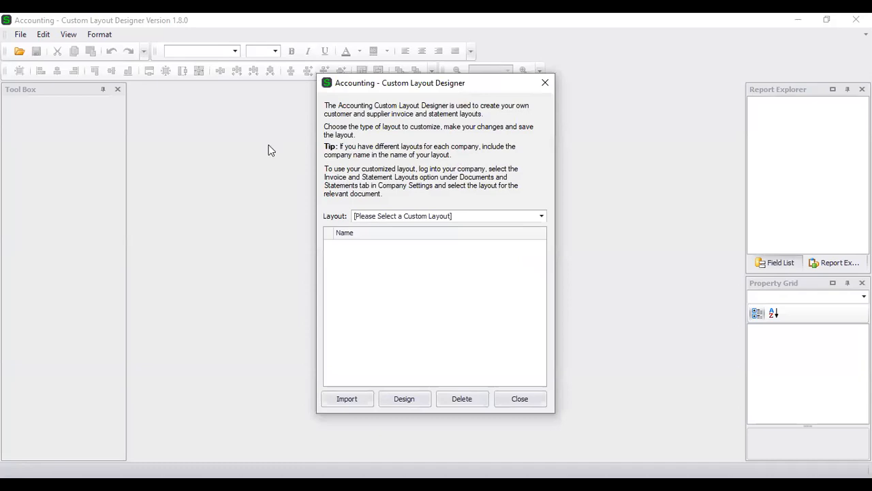
# Move the Custom Layout Designer start dialog aside and drop down the list of Layout types
pyautogui.moveTo(390, 89); pyautogui.dragTo(343, 77)
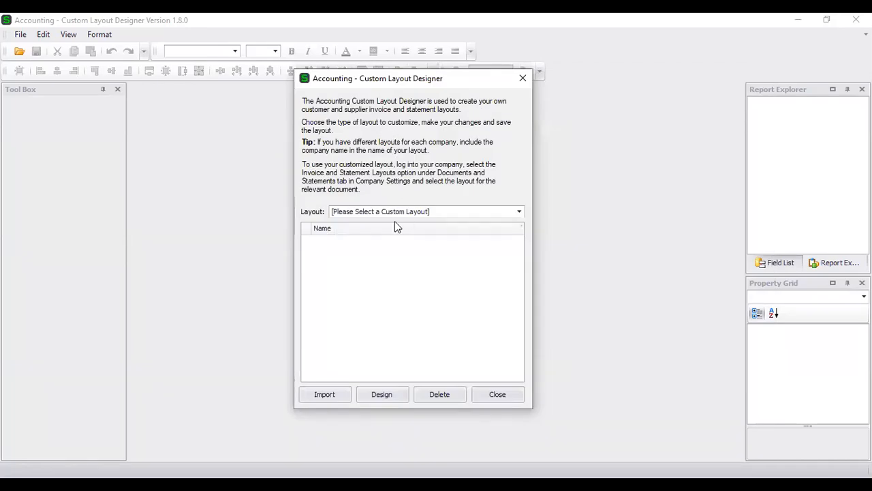
pyautogui.click(401, 214)
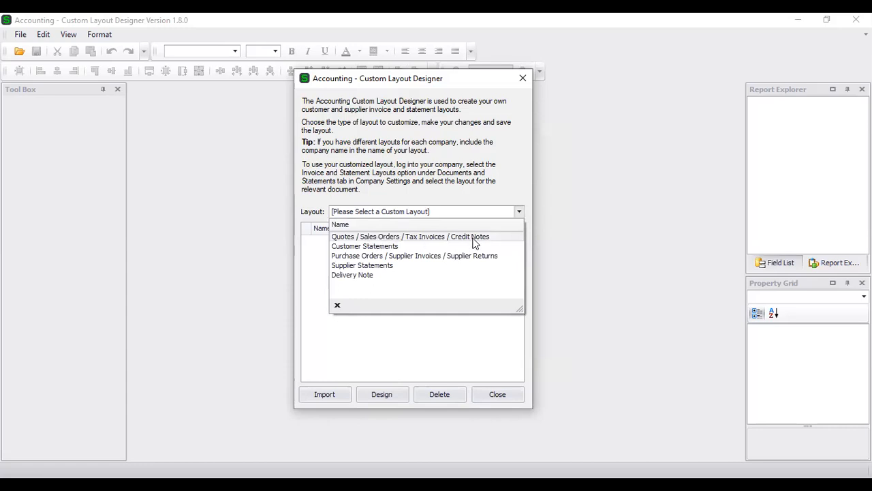
# Open the Default (Classic) Quotes / Sales Orders / Tax Invoices / Credit Notes layout in the designer
pyautogui.click(428, 237)
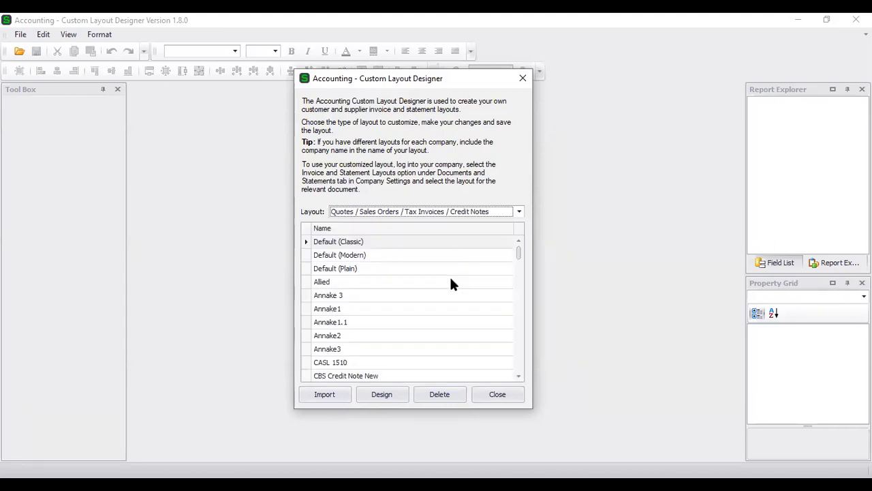
pyautogui.click(399, 241)
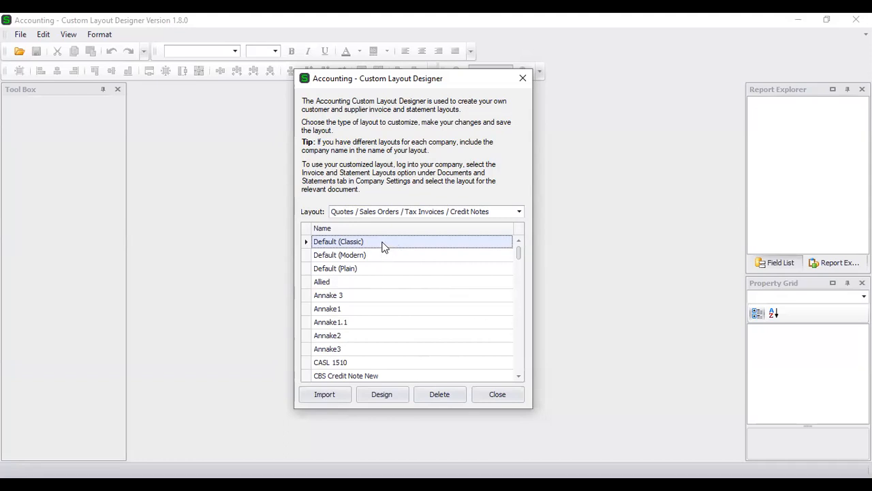
pyautogui.click(394, 395)
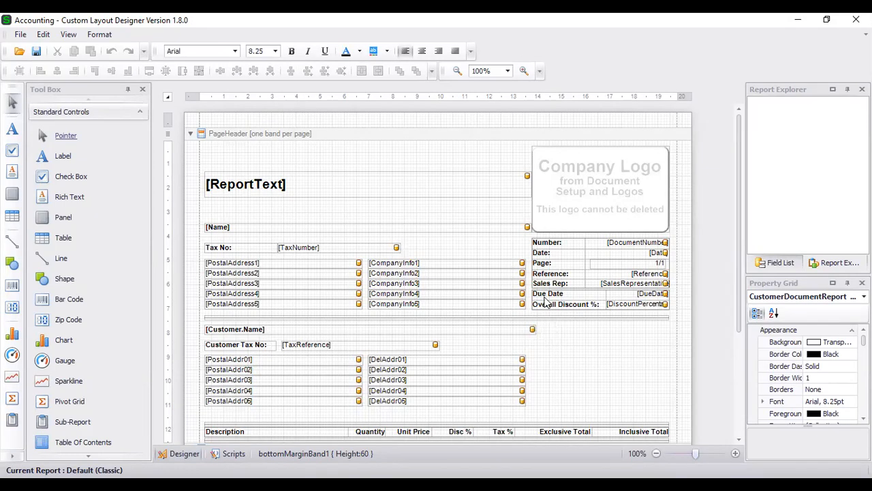
# Inspect the PageHeader's [ReportText] field and Company Logo placeholder
pyautogui.click(458, 177)
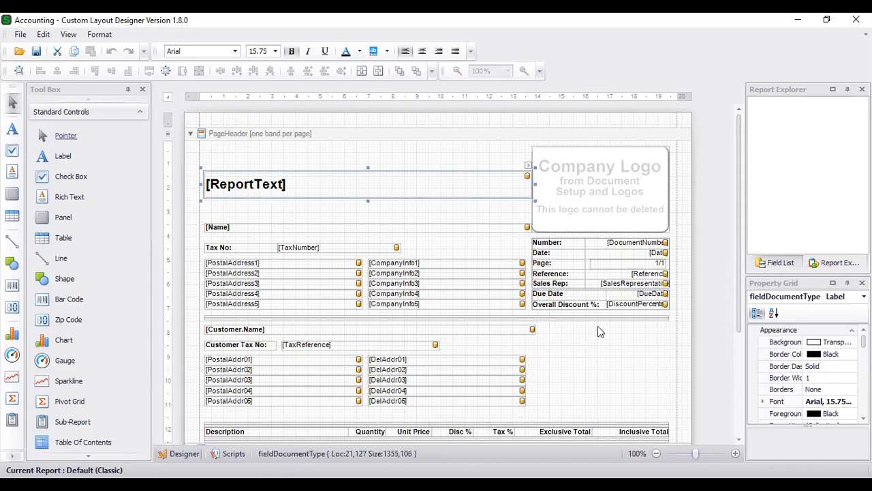
pyautogui.scroll(-3, 591, 338)
pyautogui.scroll(3, 575, 198)
pyautogui.click(583, 183)
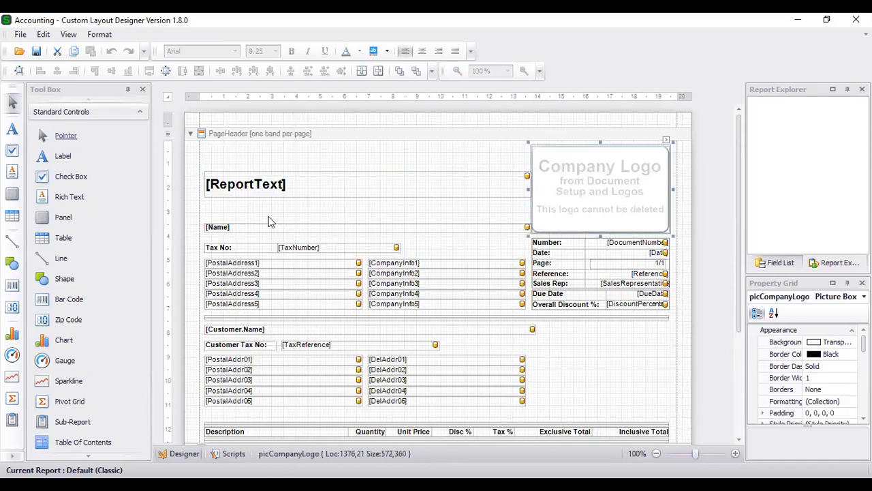
pyautogui.click(289, 192)
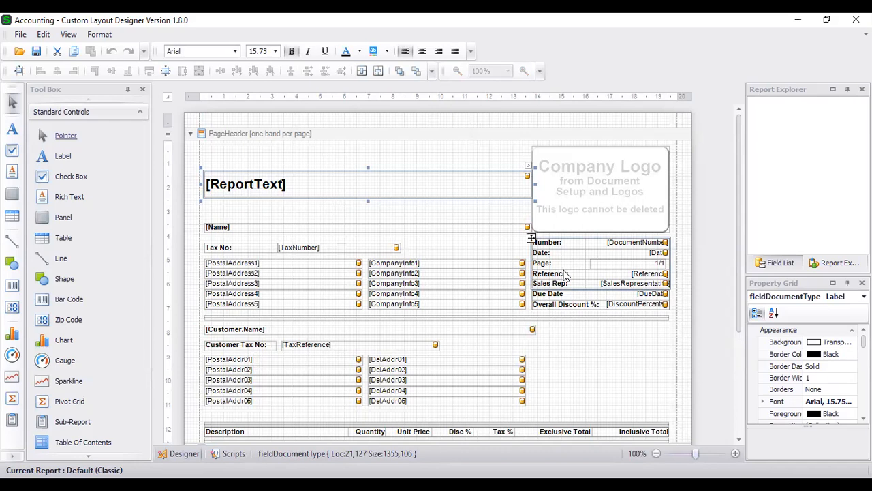
pyautogui.scroll(-5, 660, 305)
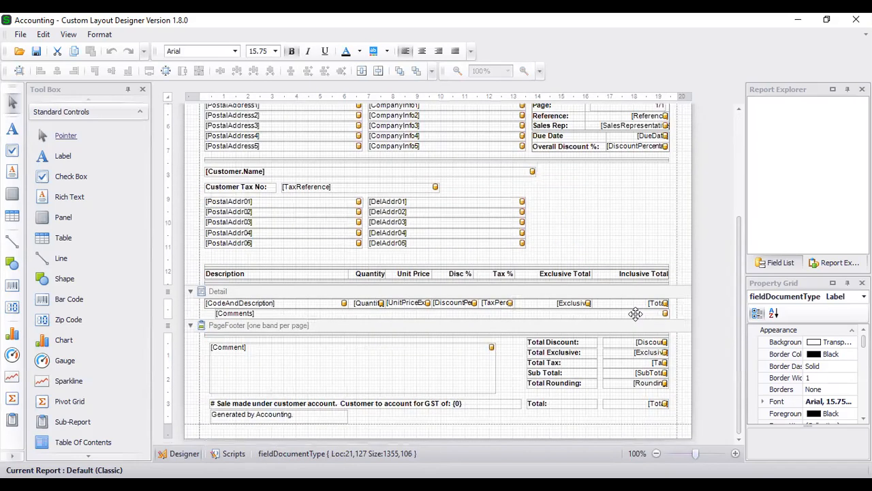
pyautogui.scroll(2, 635, 313)
pyautogui.scroll(3, 635, 313)
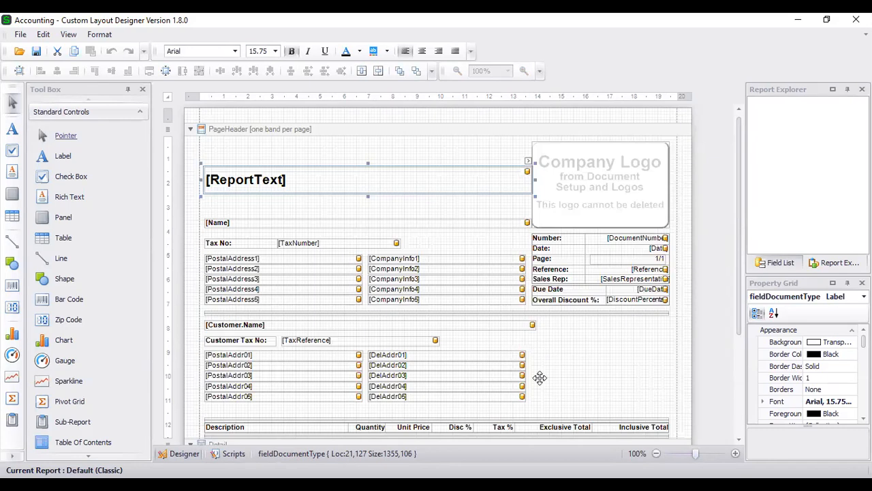
# Drag the PageFooter band's bottom edge down to add empty space below its fields
pyautogui.scroll(-3, 537, 402)
pyautogui.moveTo(536, 424); pyautogui.dragTo(535, 454)
pyautogui.scroll(-1, 418, 397)
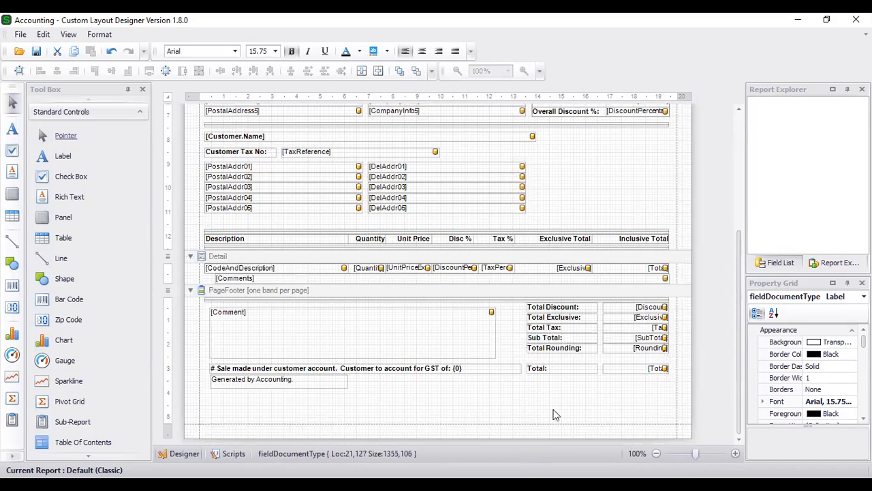
pyautogui.click(316, 405)
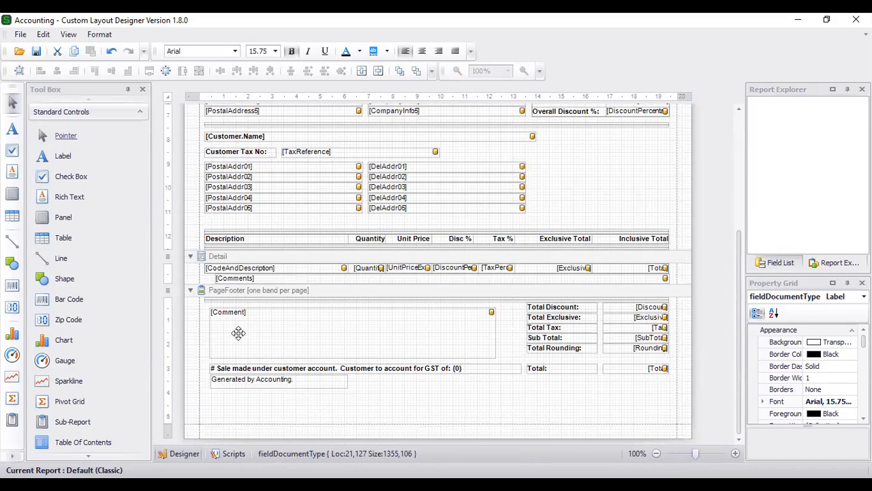
# Draw an empty label in the page footer and add an enlarged [Comment] field from the Field List
pyautogui.click(62, 156)
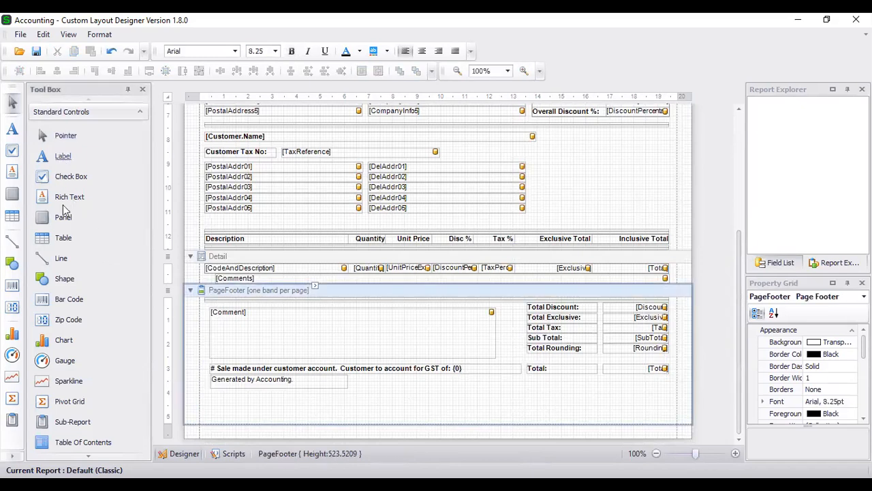
pyautogui.moveTo(233, 395); pyautogui.dragTo(359, 416)
pyautogui.click(781, 263)
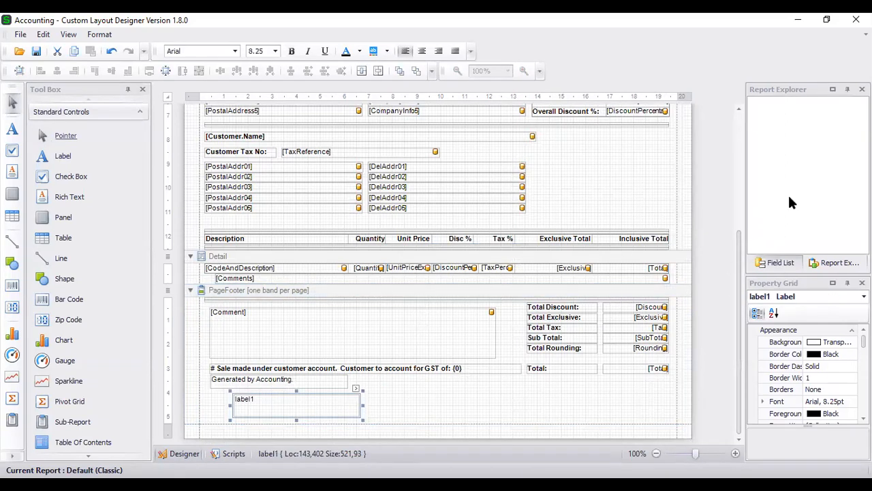
pyautogui.scroll(-9, 785, 163)
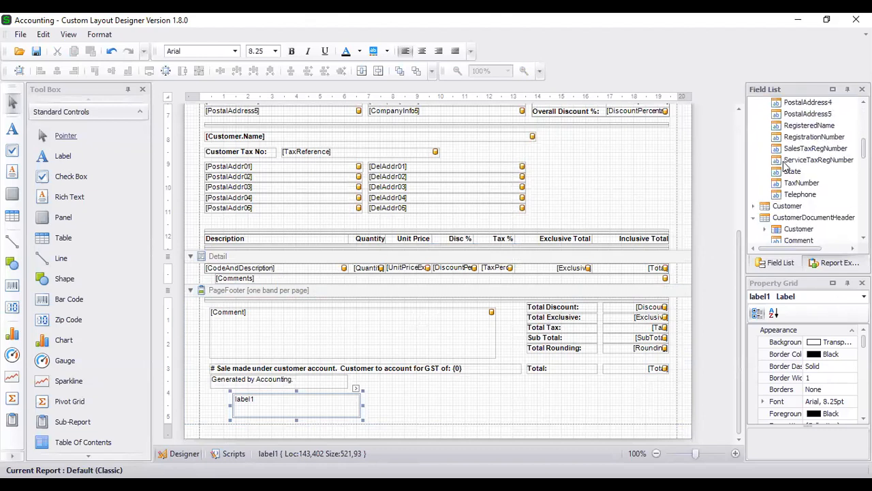
pyautogui.moveTo(797, 172); pyautogui.dragTo(501, 408)
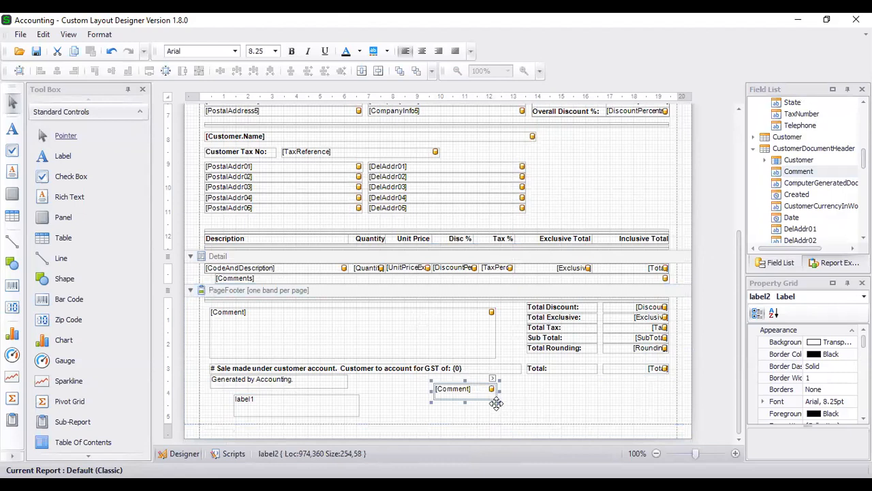
pyautogui.moveTo(497, 402); pyautogui.dragTo(535, 420)
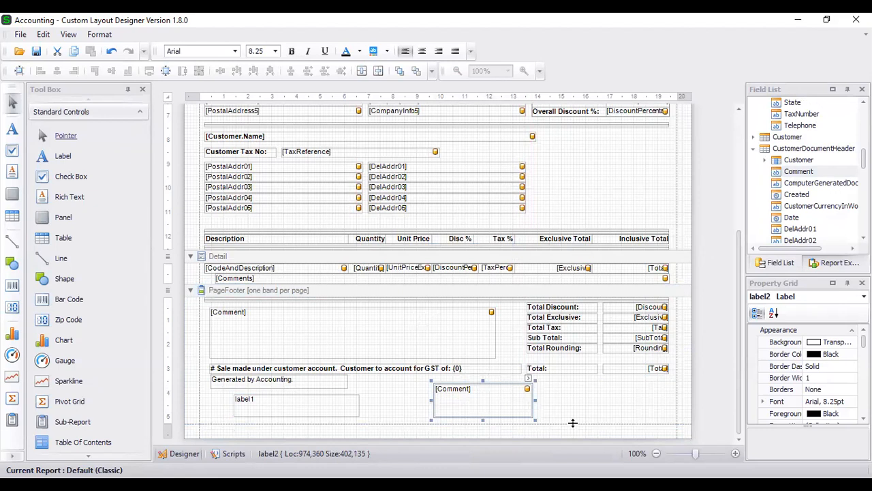
pyautogui.scroll(3, 578, 403)
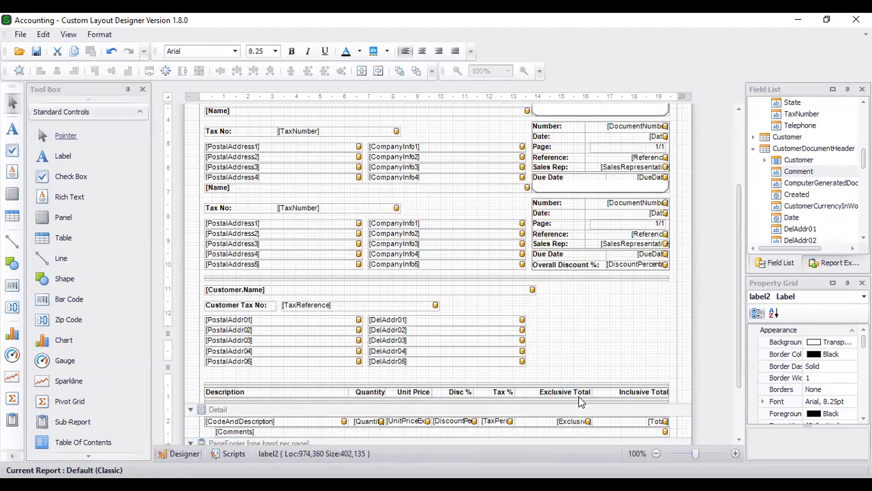
pyautogui.scroll(1, 560, 349)
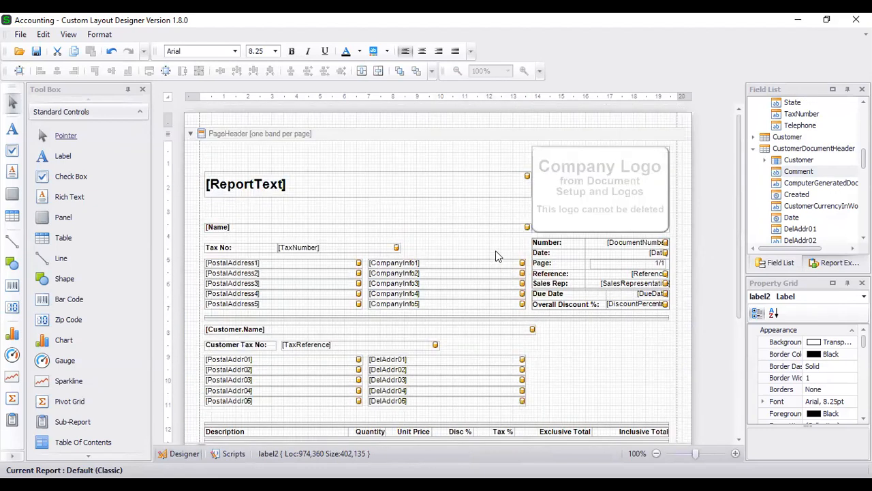
# Cancel the designer's logon prompt and close Custom Layout Designer without saving the layout
pyautogui.click(454, 484)
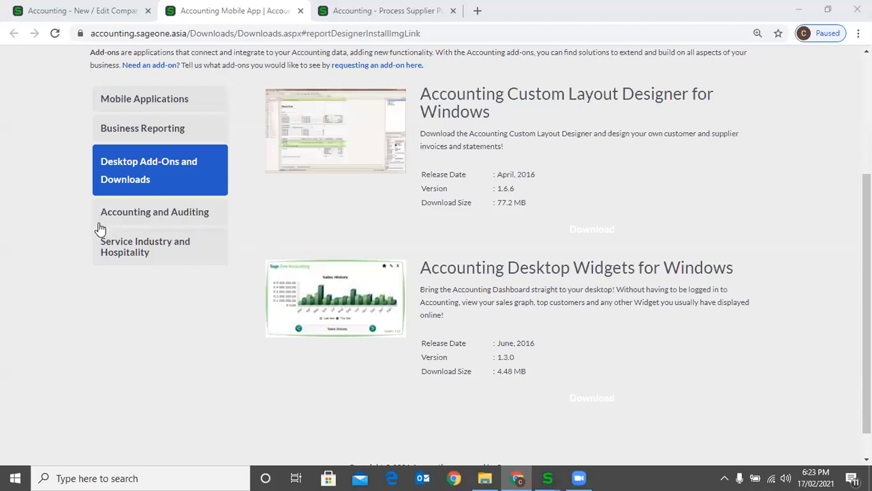
pyautogui.scroll(3, 285, 235)
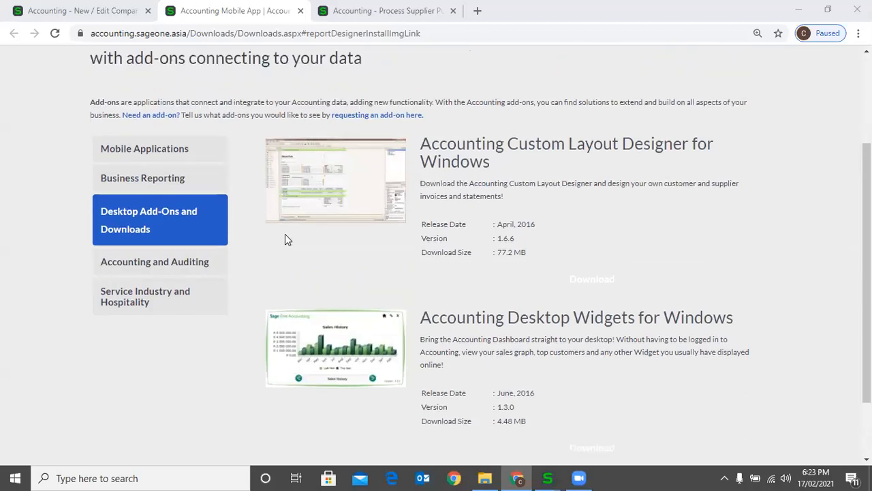
pyautogui.scroll(-3, 276, 242)
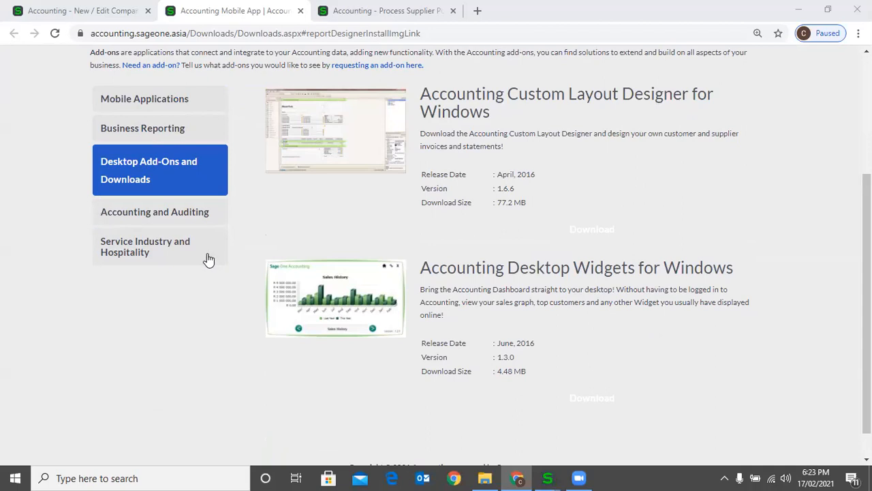
pyautogui.scroll(1, 249, 212)
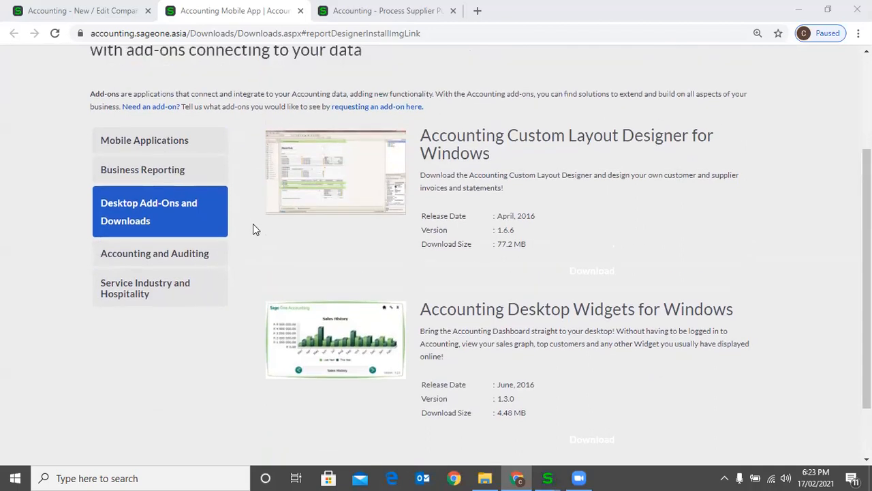
pyautogui.moveTo(548, 478)
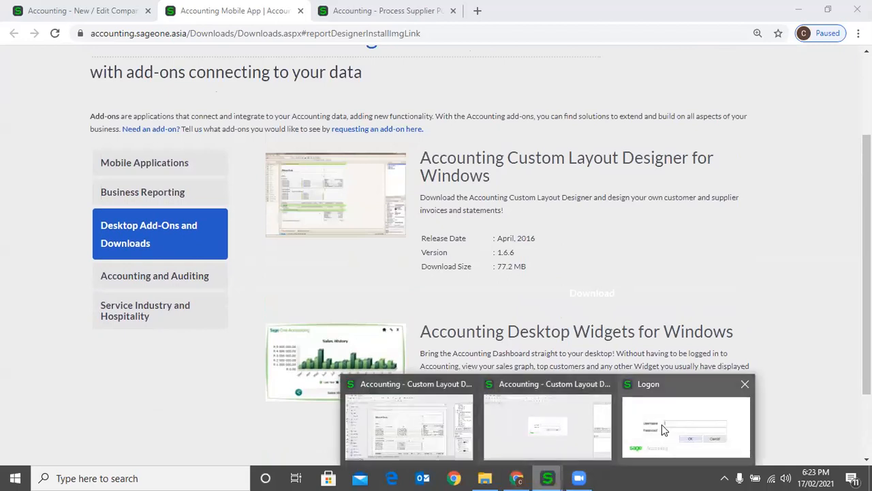
pyautogui.click(662, 426)
pyautogui.click(496, 259)
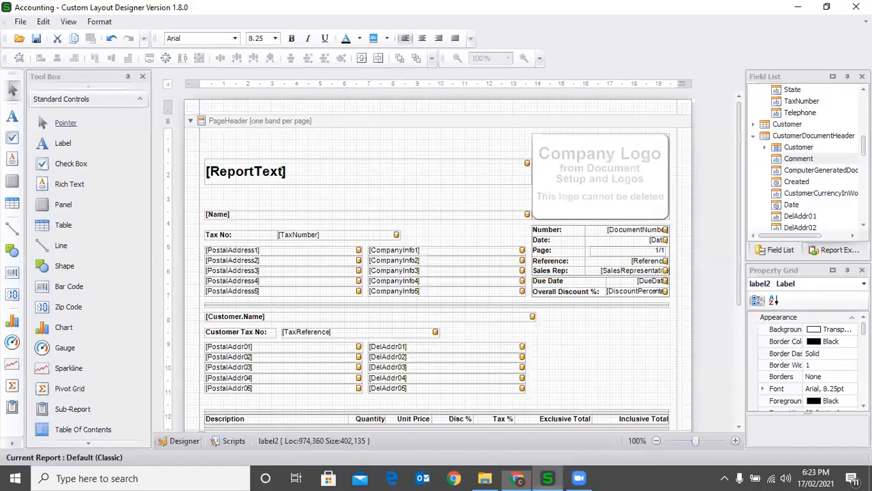
pyautogui.click(472, 285)
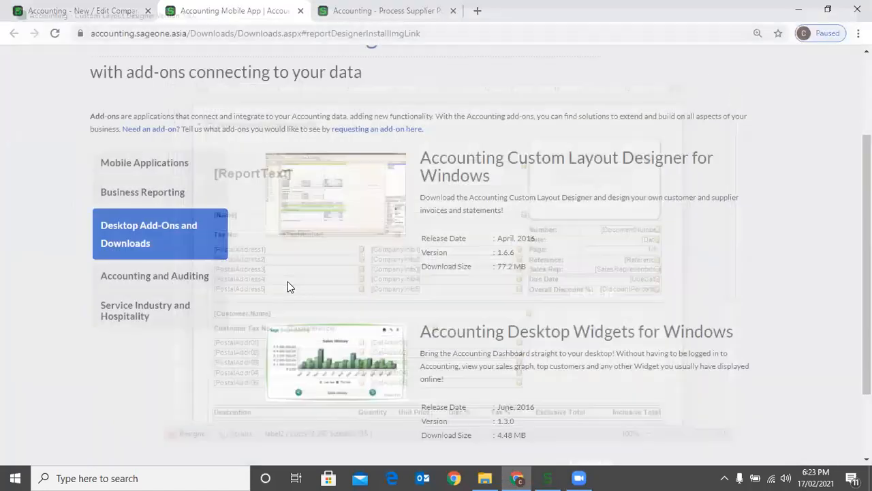
# Close the Add-Ons browser tab with Ctrl+W to return to Company Settings
pyautogui.scroll(1, 236, 185)
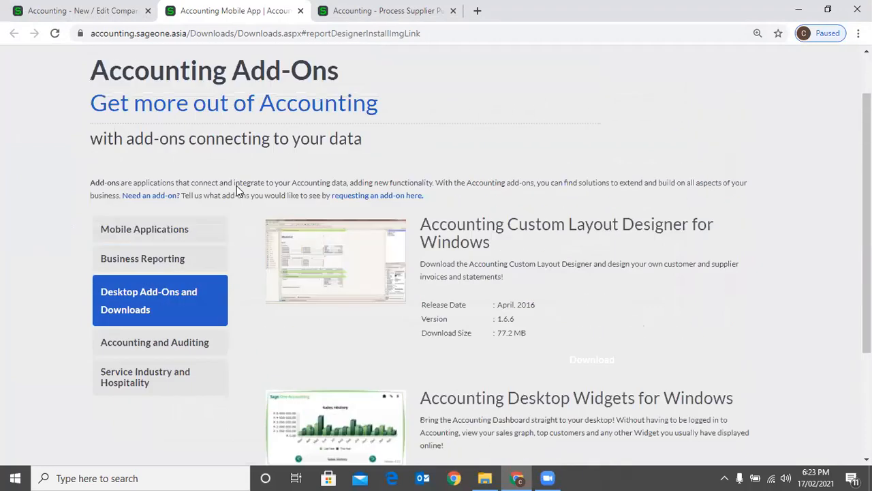
pyautogui.scroll(1, 236, 185)
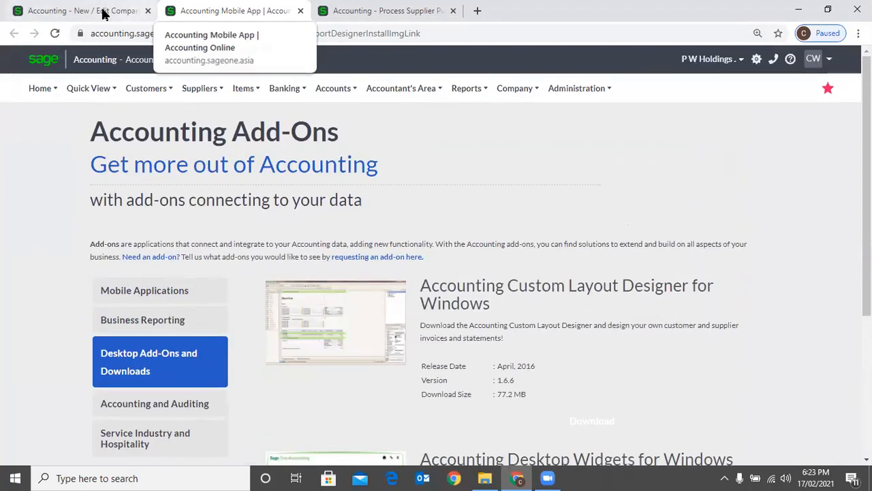
pyautogui.hotkey('ctrl', 'w')
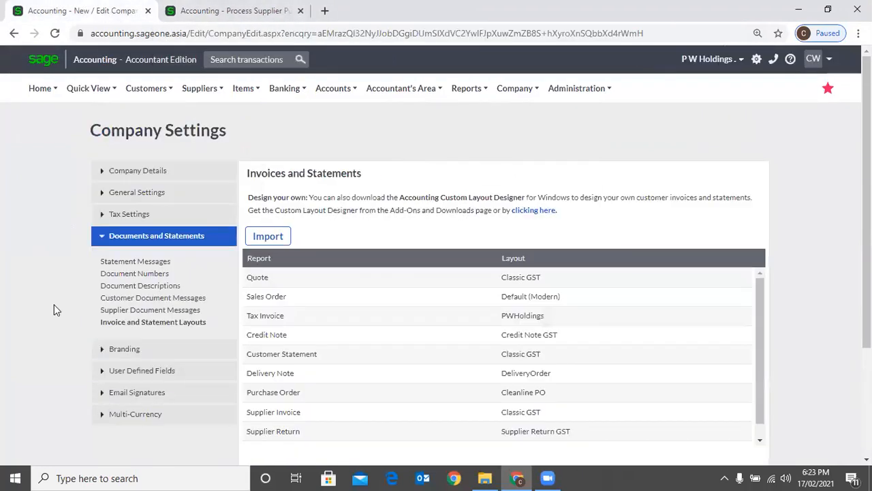
# Open the Branding settings to see the saved PW Holdings logo and its Top Right position
pyautogui.click(124, 350)
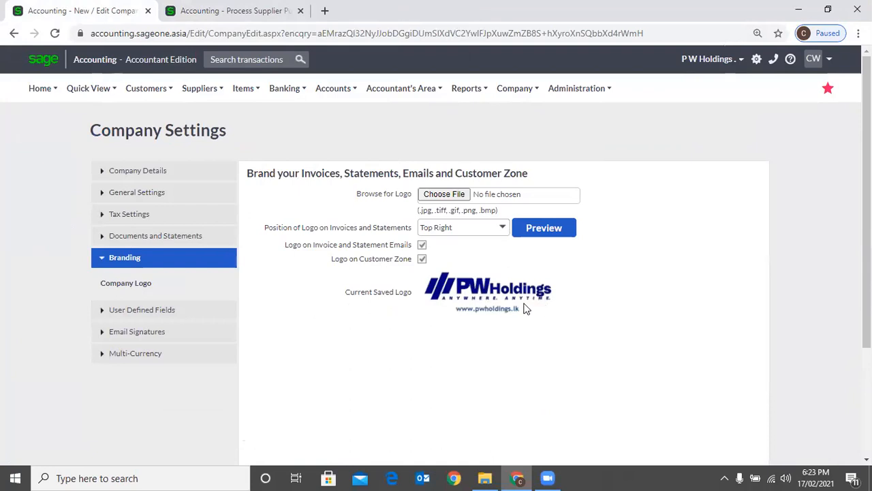
# Preview the sample invoice with the logo still positioned Top Right
pyautogui.click(461, 196)
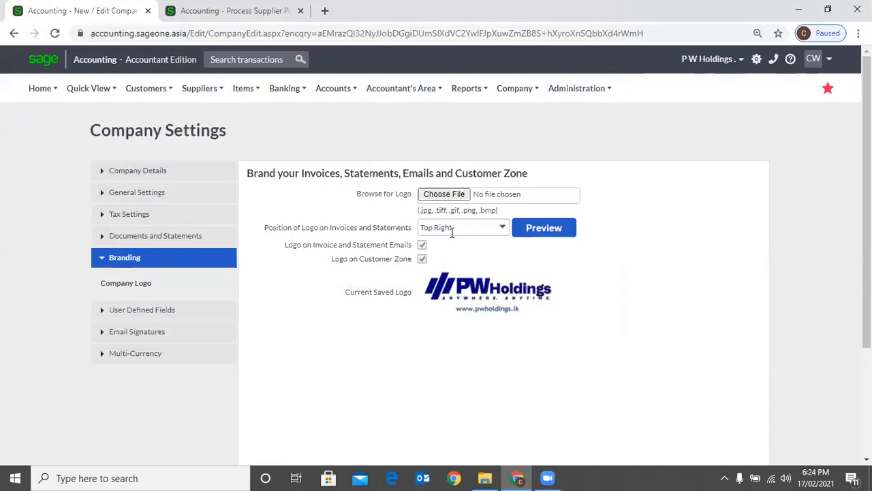
pyautogui.click(501, 229)
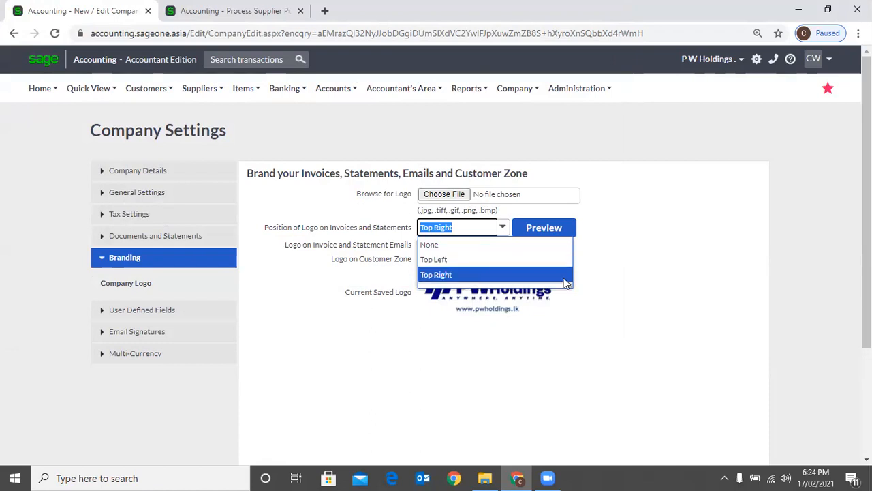
pyautogui.click(654, 289)
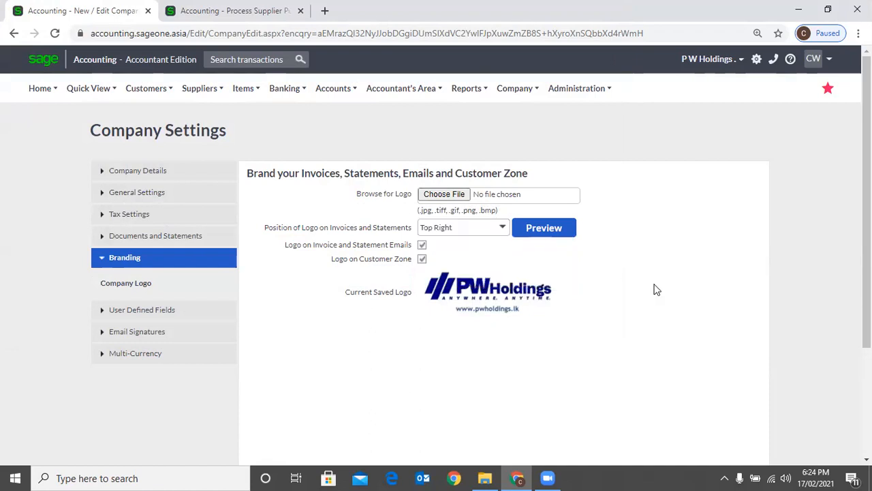
pyautogui.click(534, 231)
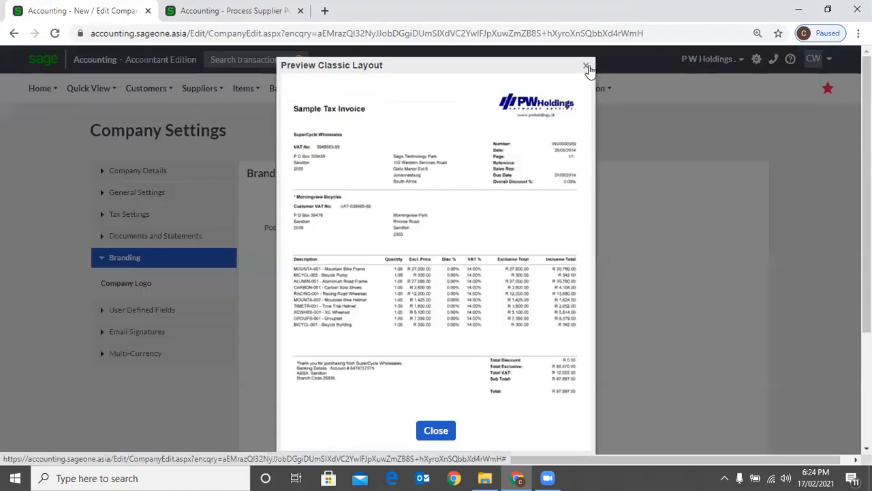
pyautogui.click(585, 65)
# Change the logo position to Top Left and confirm it on the invoice preview
pyautogui.click(502, 232)
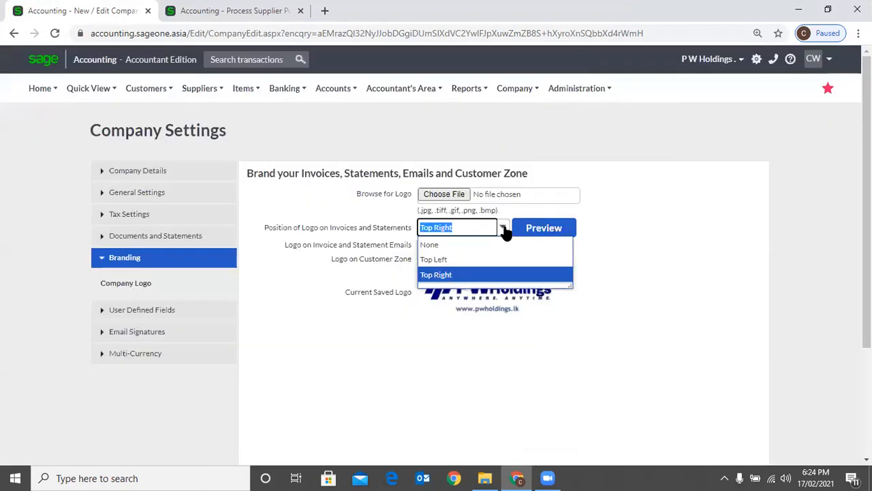
pyautogui.click(451, 258)
pyautogui.click(549, 229)
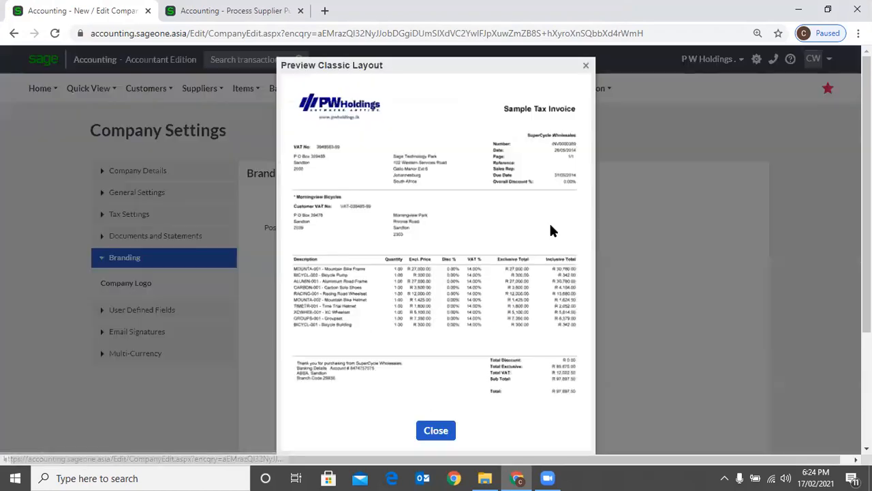
pyautogui.click(585, 66)
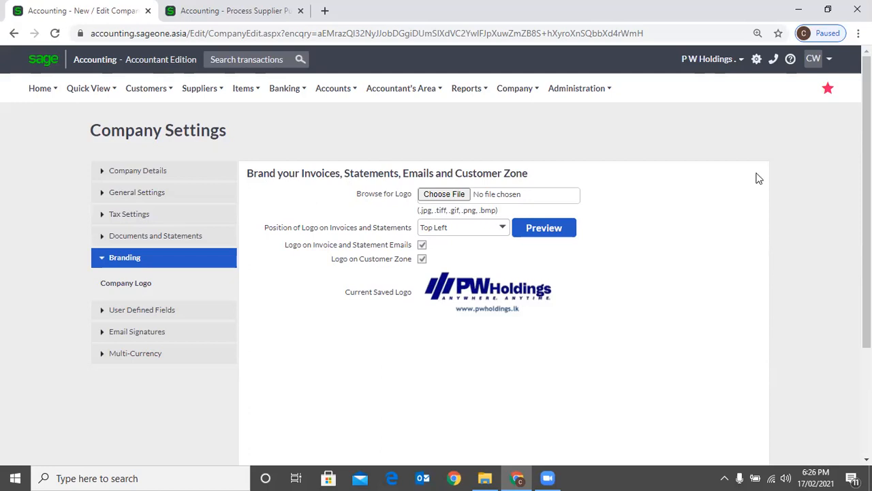
# Expand Documents and Statements in the Company Settings list to show its sub-sections
pyautogui.click(642, 75)
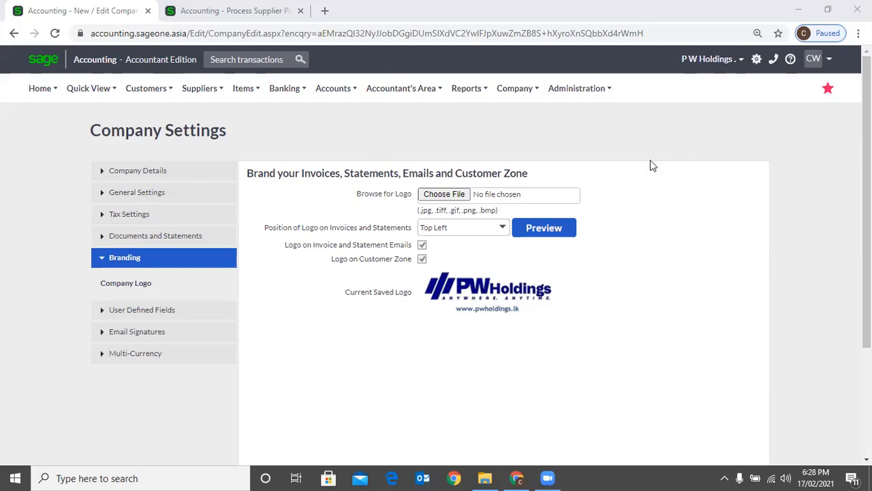
pyautogui.click(144, 236)
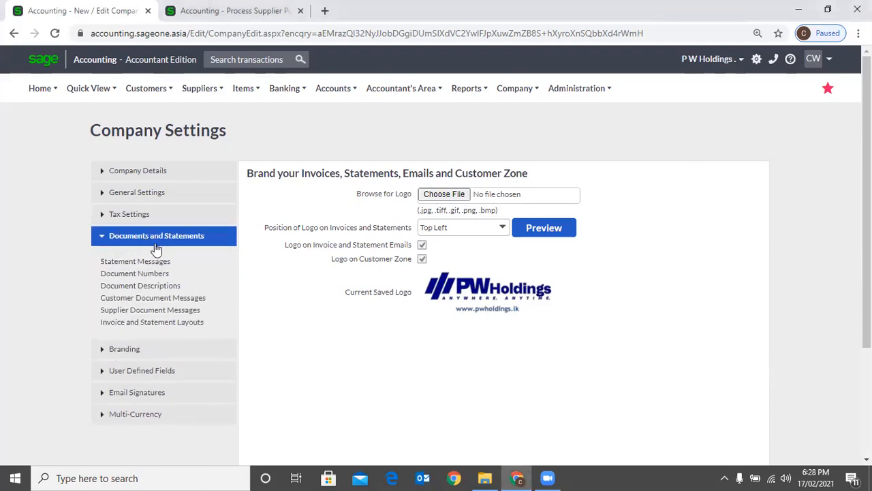
# Open Statement Messages to view the overdue texts from 'Please Settle within due date' to 'Please settle immediately'
pyautogui.click(164, 275)
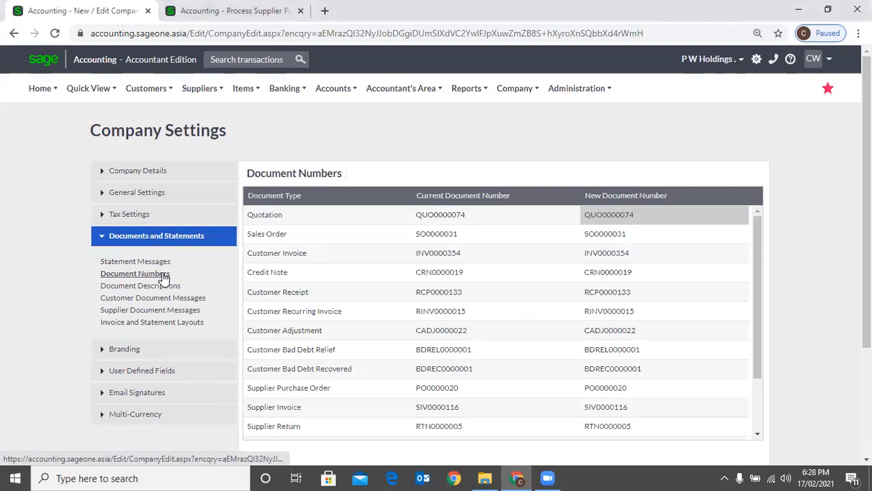
pyautogui.click(165, 264)
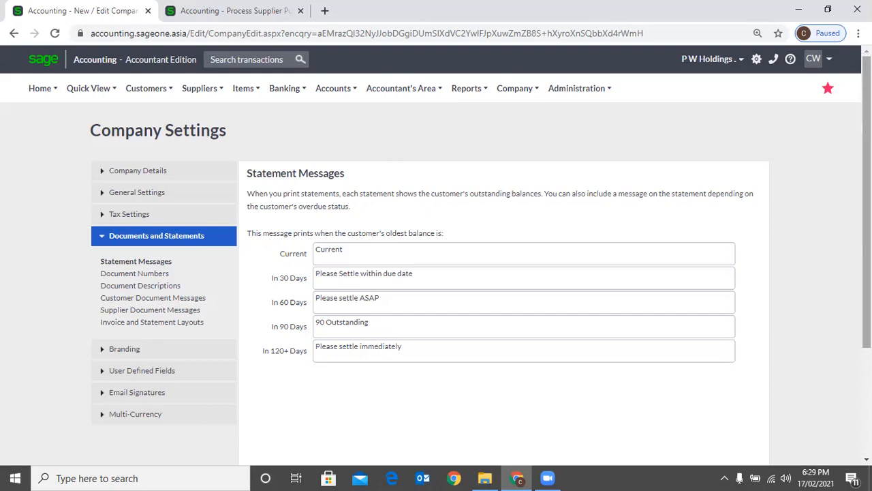
# Open Document Numbers to view current numbers such as QUO0000074 and INV0000354
pyautogui.click(171, 273)
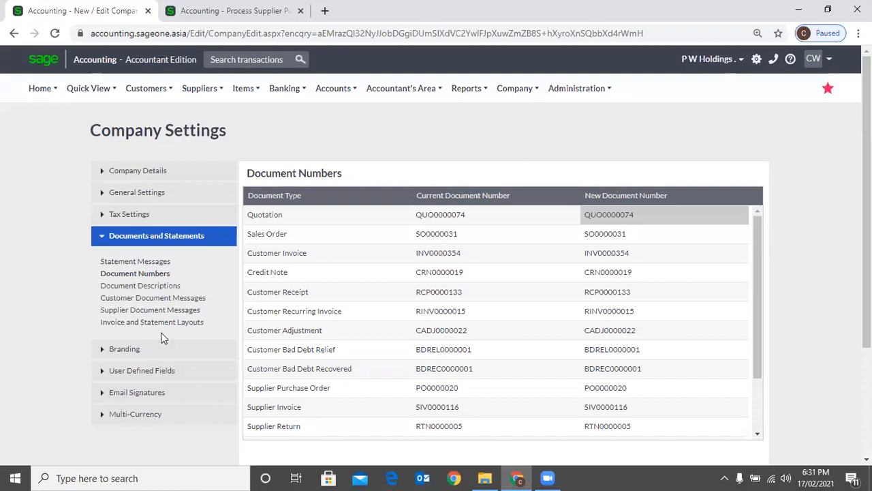
# Show the Customer user defined field labels, then start a new customer via Customers > Add a Customer
pyautogui.click(161, 370)
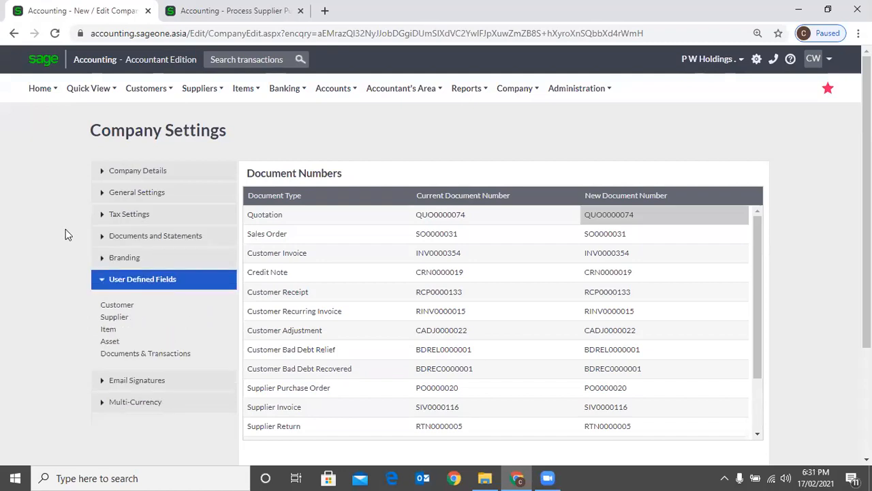
pyautogui.click(126, 308)
pyautogui.click(191, 21)
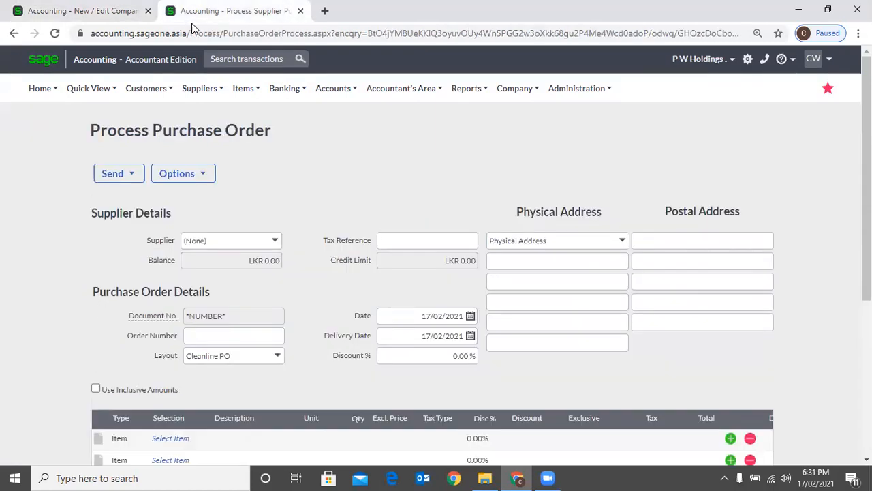
pyautogui.click(146, 88)
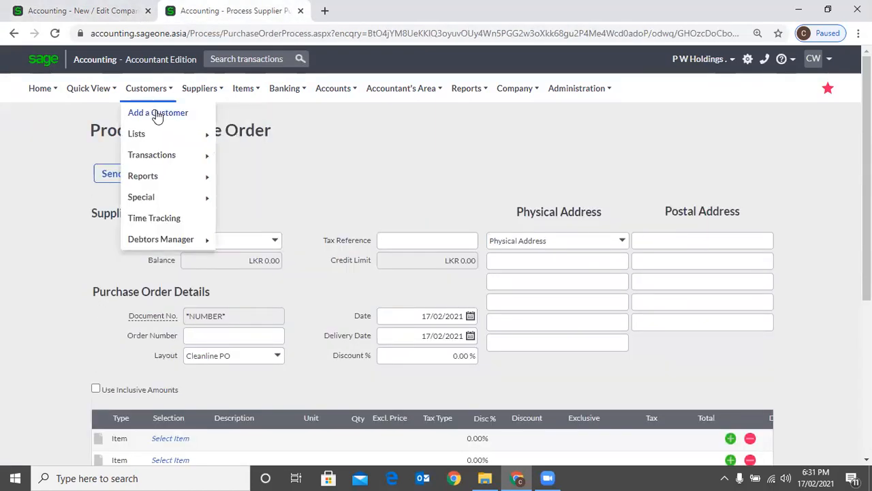
pyautogui.click(157, 115)
# Scroll through the blank New Customer form, then return to Company Settings
pyautogui.moveTo(153, 139)
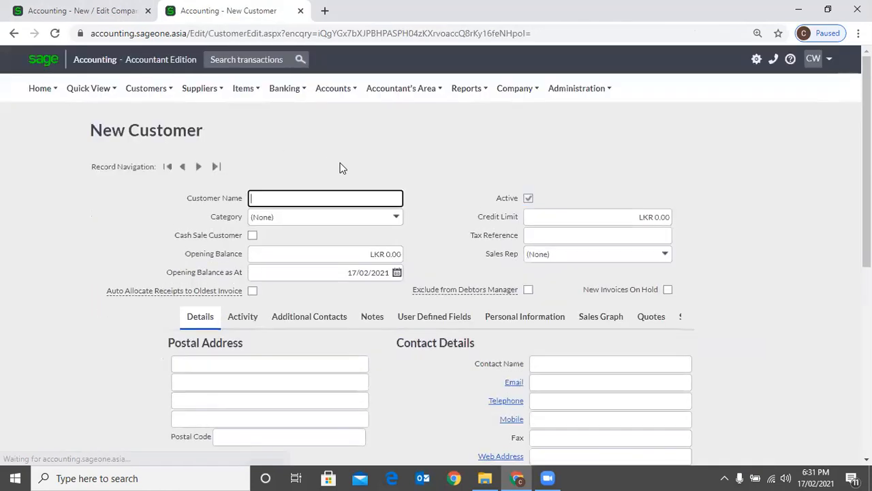
pyautogui.scroll(-3, 342, 168)
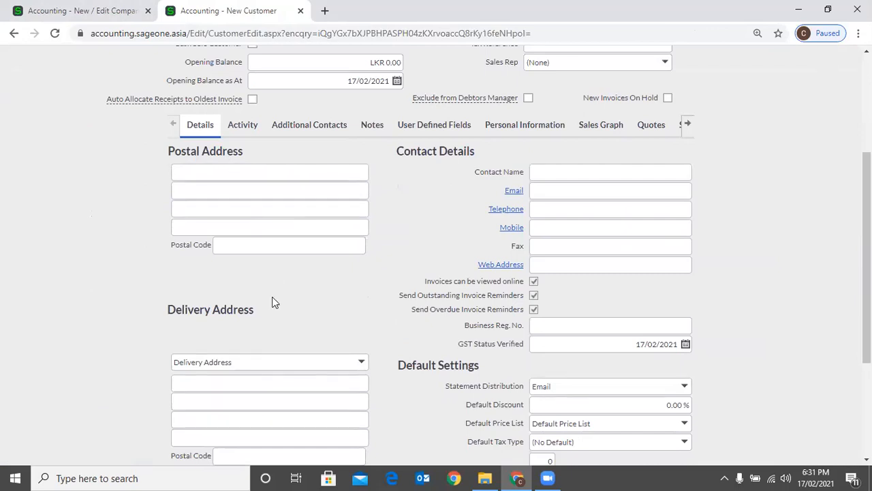
pyautogui.scroll(-2, 444, 240)
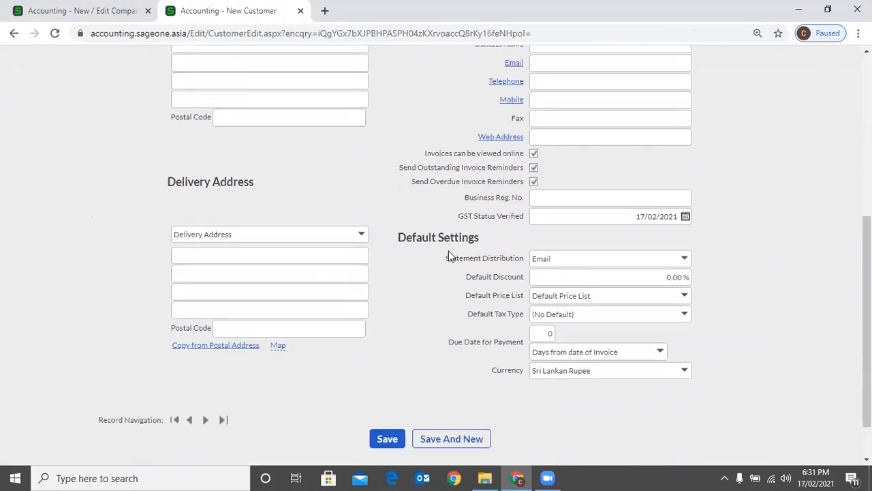
pyautogui.scroll(3, 414, 207)
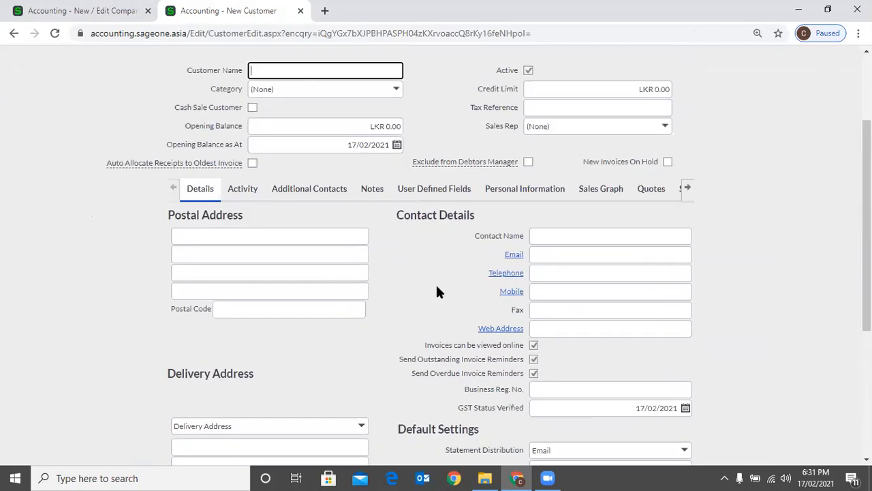
pyautogui.click(106, 11)
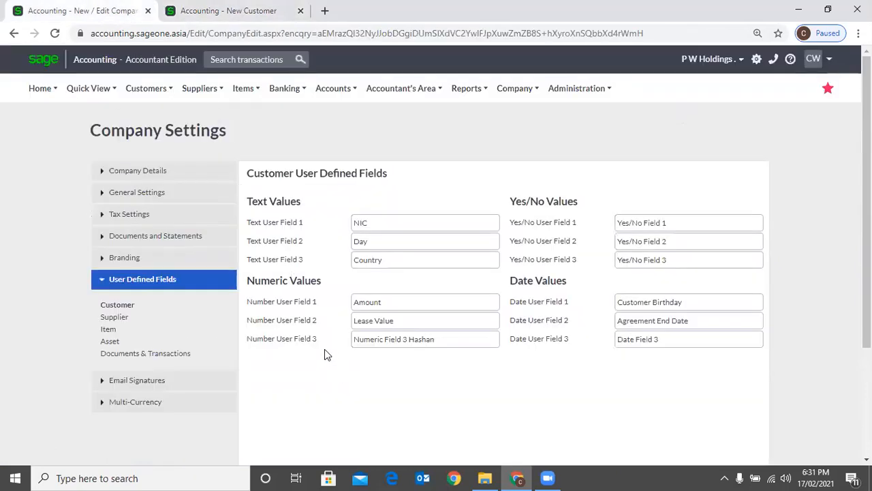
# Compare the New Customer form's User Defined Fields with the customer labels NIC, Day and Country
pyautogui.click(228, 11)
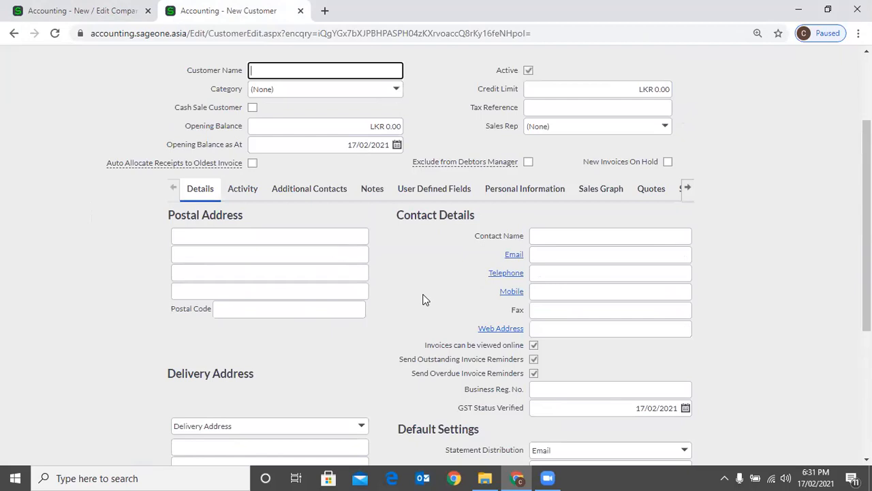
pyautogui.click(58, 11)
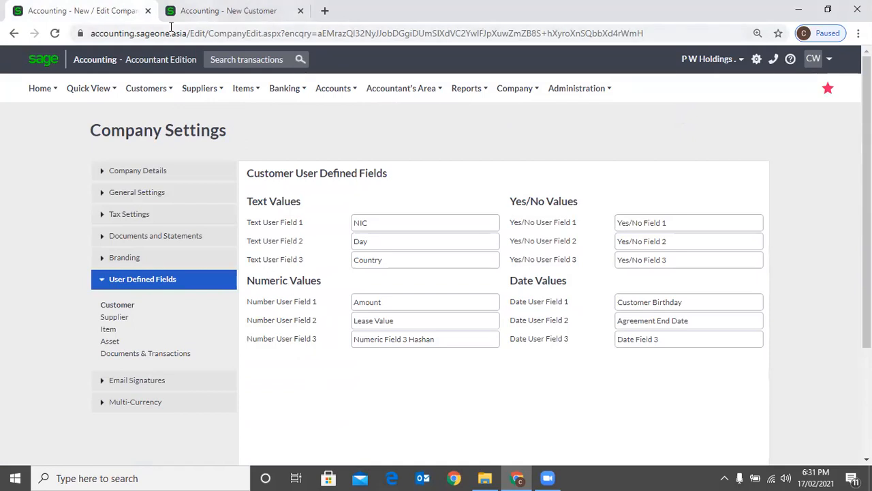
pyautogui.hotkey('ctrl', 'Tab')
pyautogui.click(425, 206)
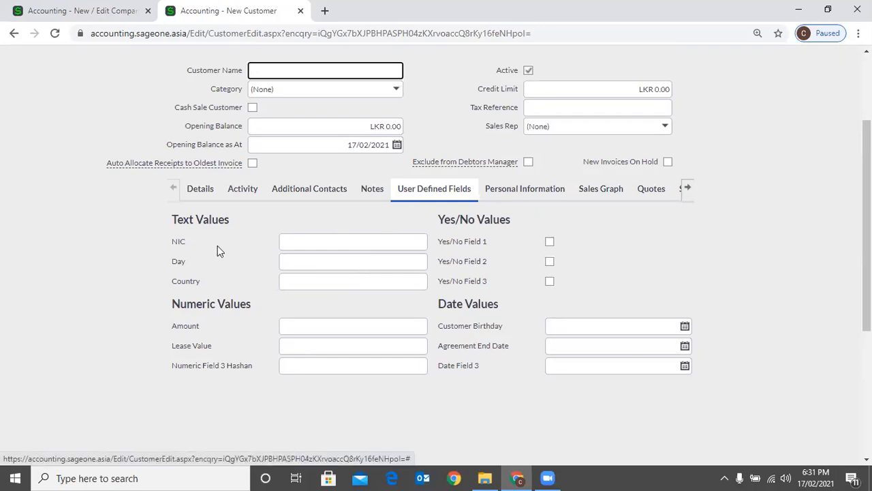
pyautogui.hotkey('ctrl', 'shift', 'Tab')
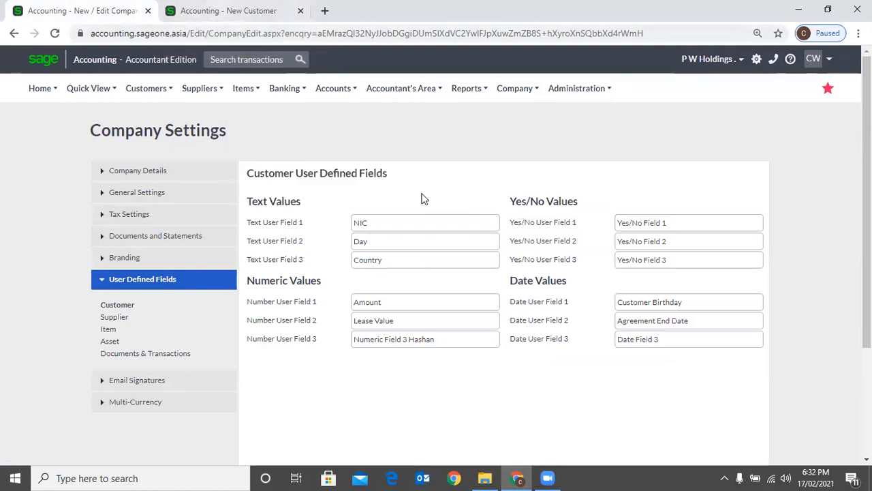
pyautogui.hotkey('ctrl', 'Tab')
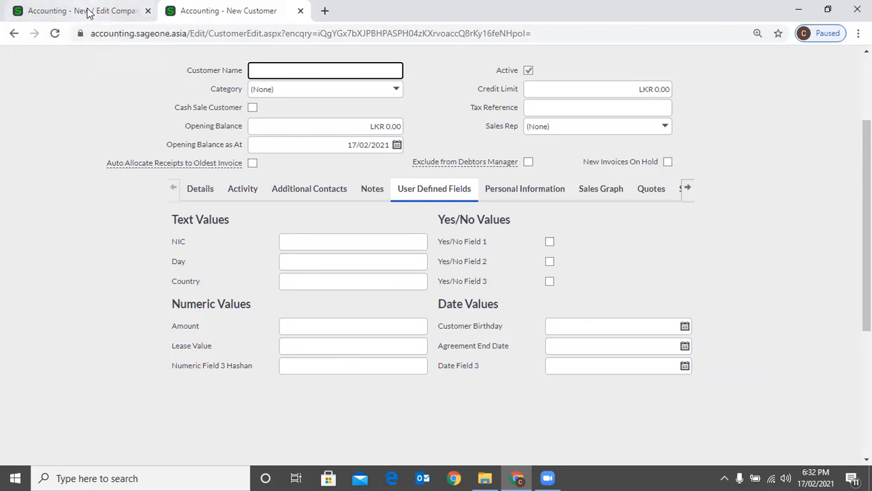
pyautogui.hotkey('ctrl', 'shift', 'Tab')
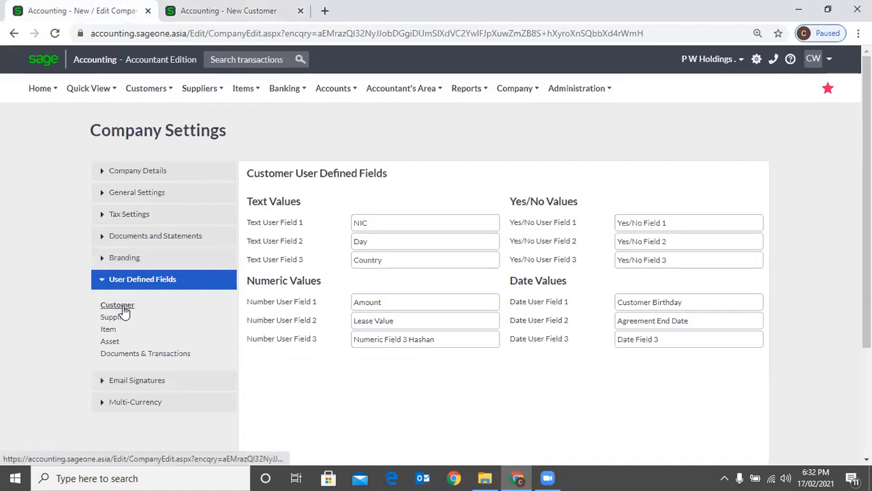
pyautogui.doubleClick(383, 224)
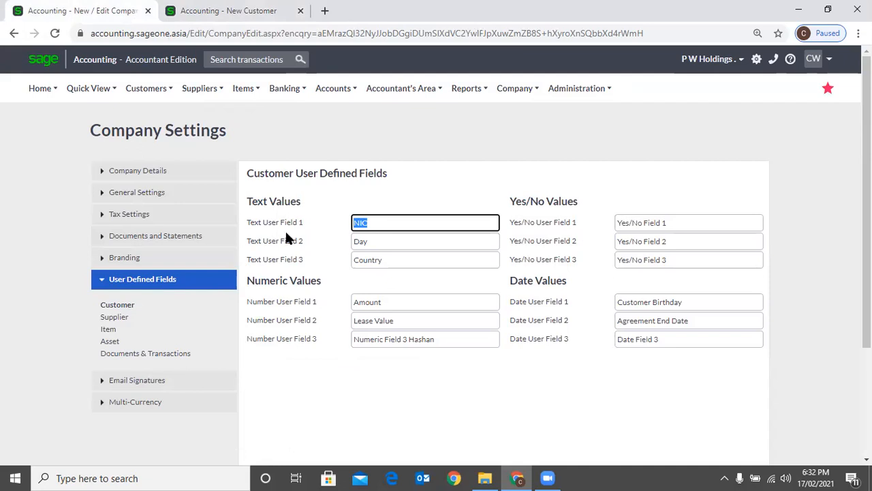
pyautogui.click(402, 218)
pyautogui.scroll(-1, 404, 214)
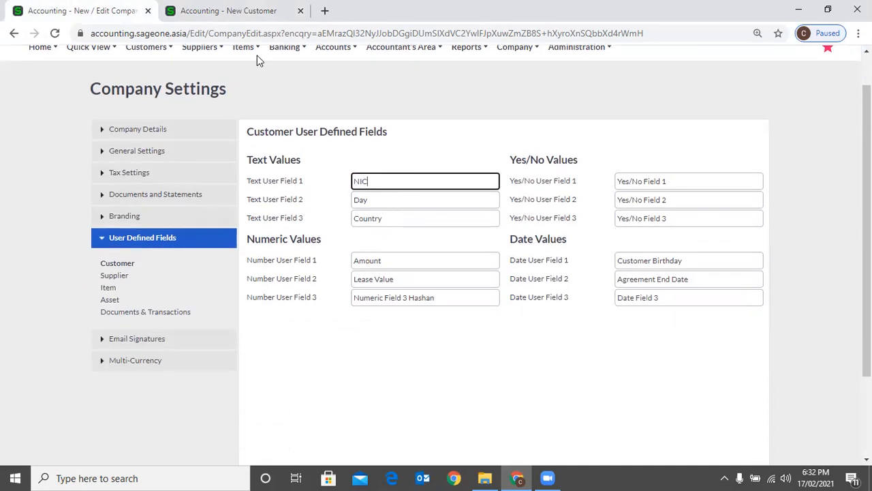
pyautogui.scroll(-1, 414, 197)
pyautogui.hotkey('ctrl', 'Tab')
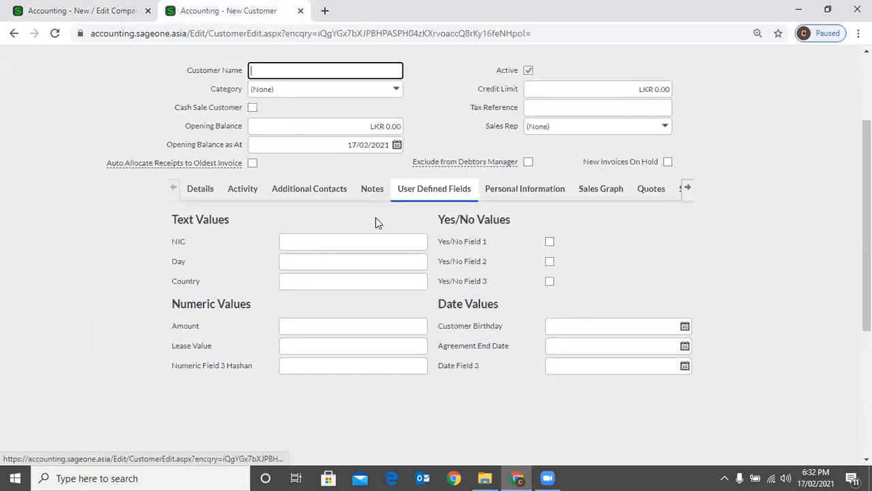
pyautogui.scroll(1, 376, 218)
pyautogui.scroll(1, 416, 230)
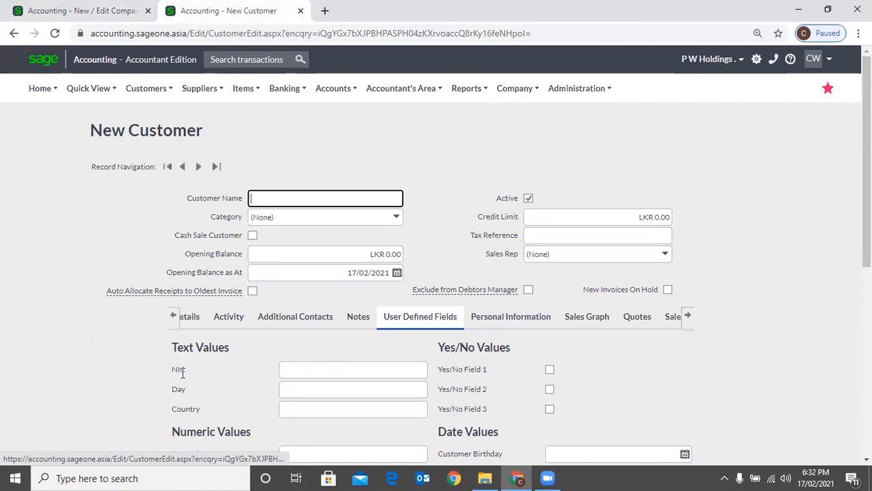
pyautogui.click(66, 18)
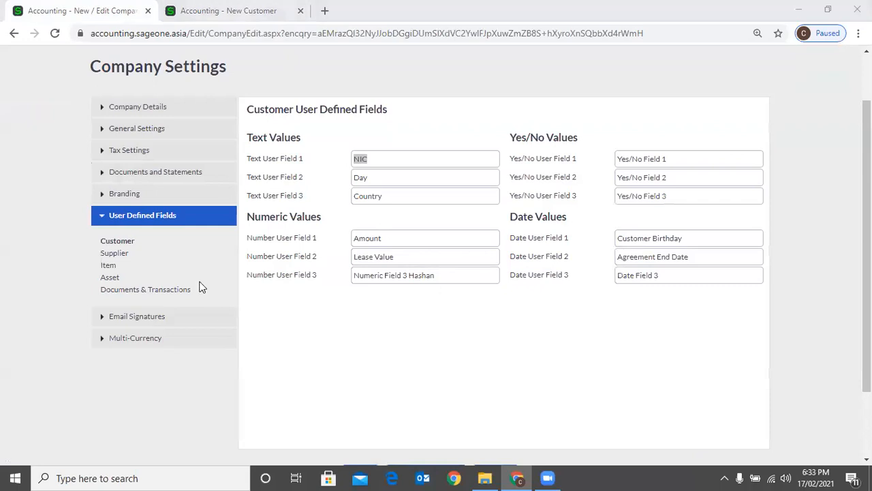
pyautogui.hotkey('ctrl', 'Tab')
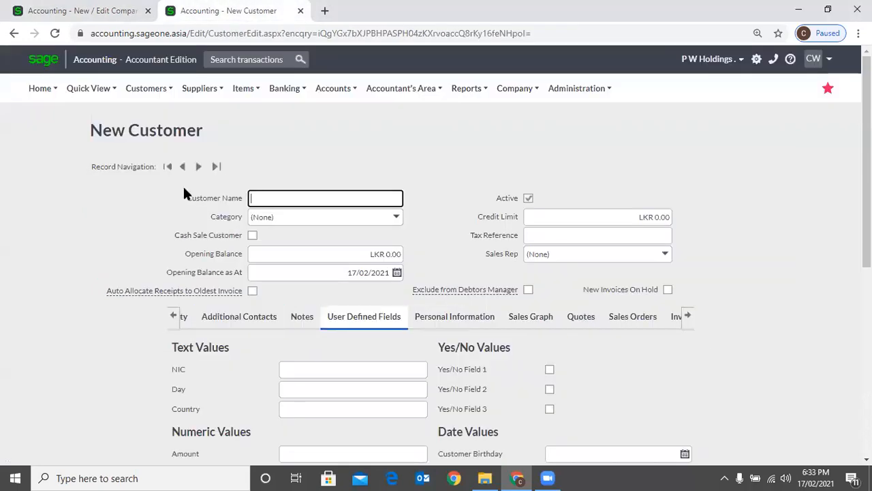
pyautogui.scroll(-3, 189, 295)
pyautogui.hotkey('ctrl', 'Tab')
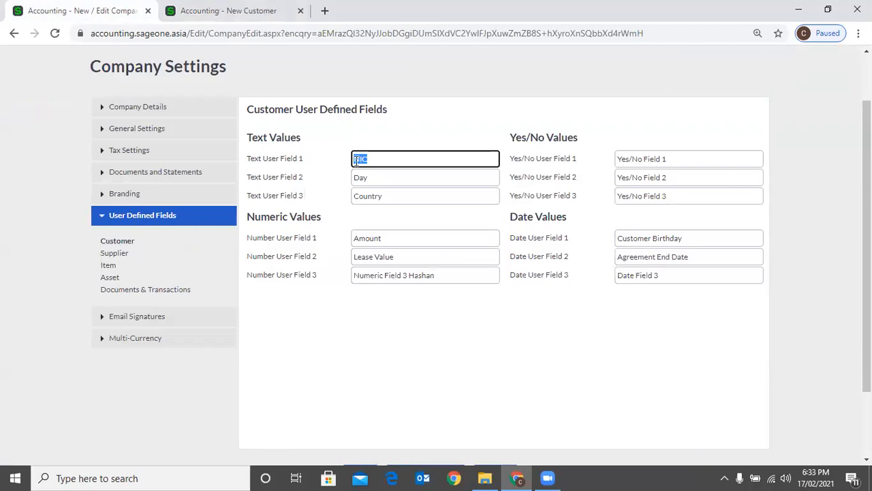
# Show the Supplier user defined field labels and view them on a blank New Supplier form
pyautogui.click(114, 253)
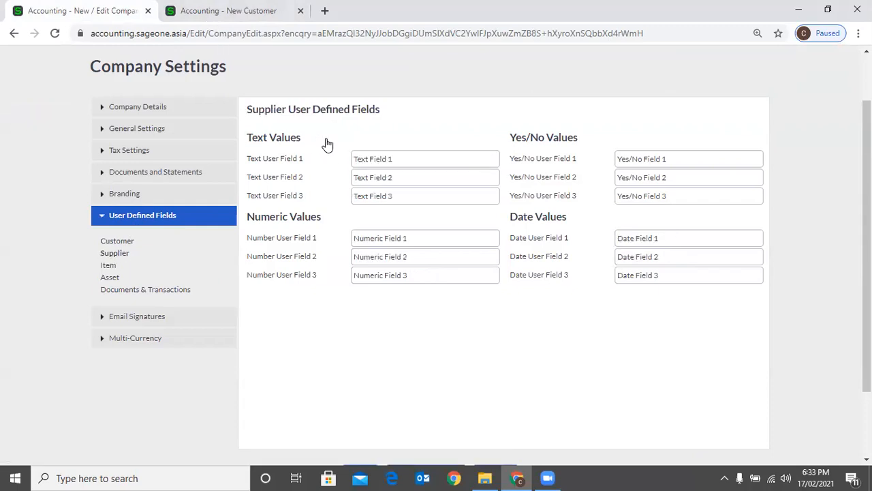
pyautogui.hotkey('ctrl', 'Tab')
pyautogui.scroll(3, 230, 97)
pyautogui.moveTo(205, 90)
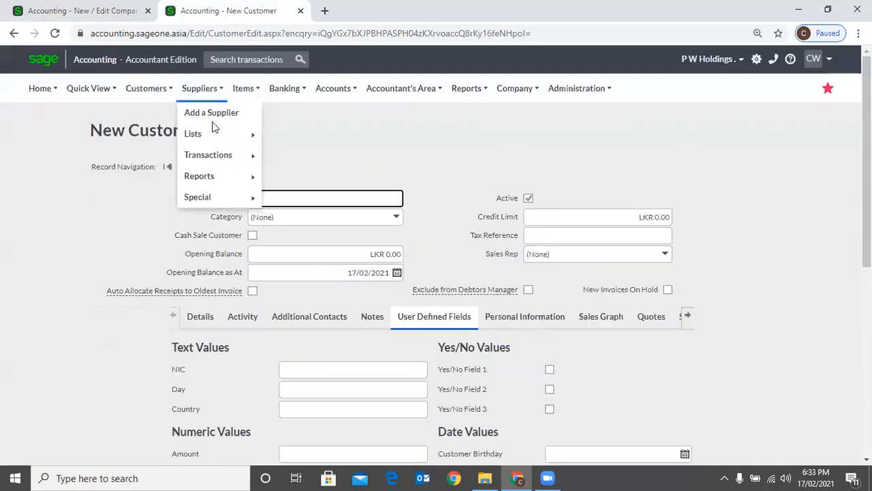
pyautogui.moveTo(225, 158)
pyautogui.click(211, 113)
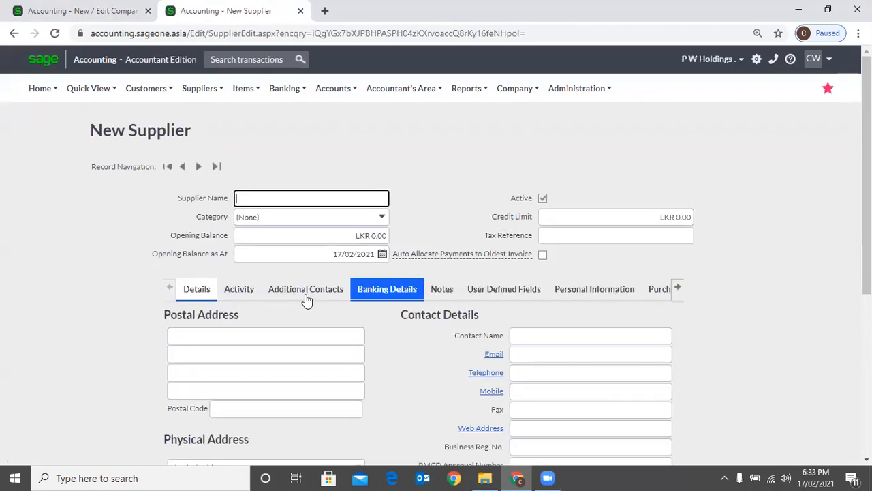
pyautogui.click(494, 299)
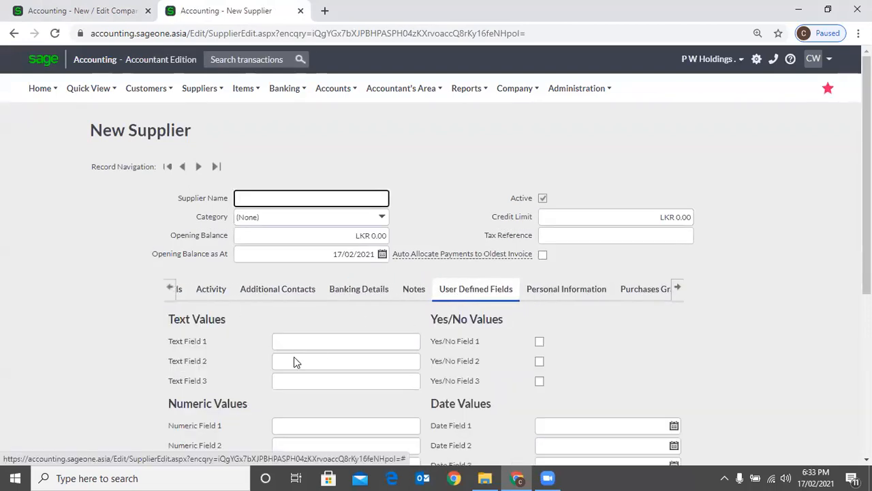
pyautogui.scroll(-3, 181, 232)
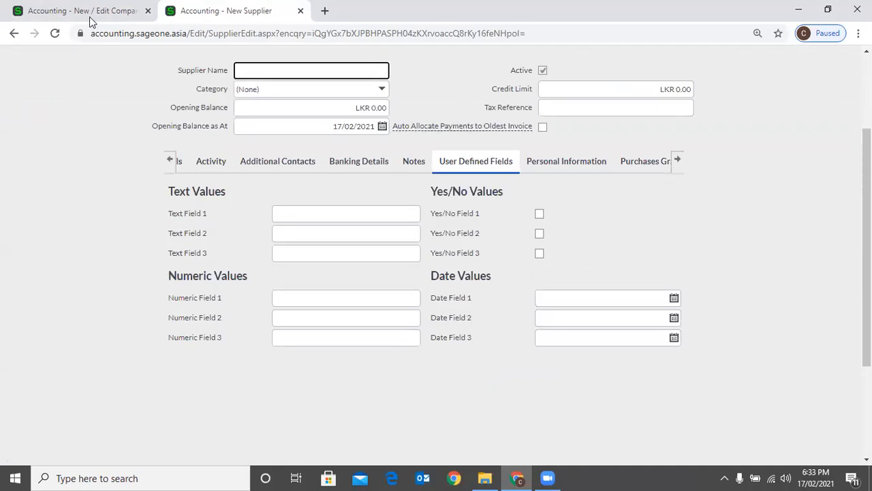
pyautogui.hotkey('ctrl', 'Tab')
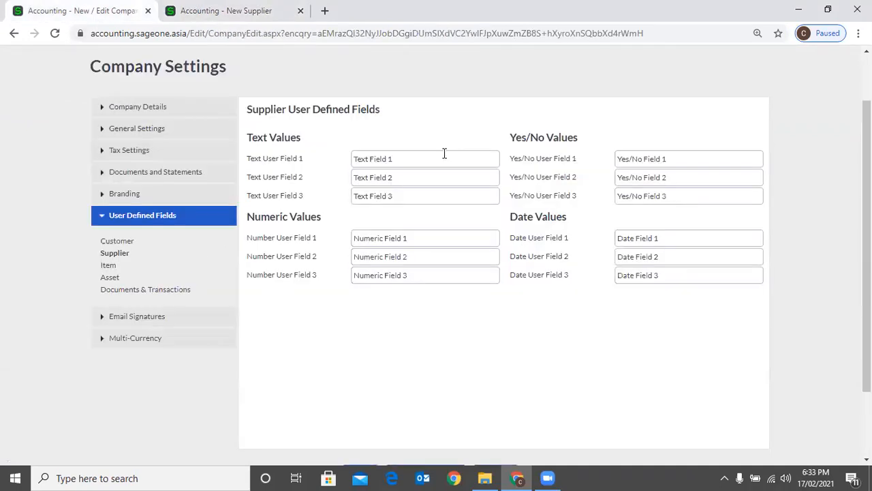
# Rename the first supplier text field label to 'Cash Supplier', save, and check it on the supplier form
pyautogui.click(434, 159)
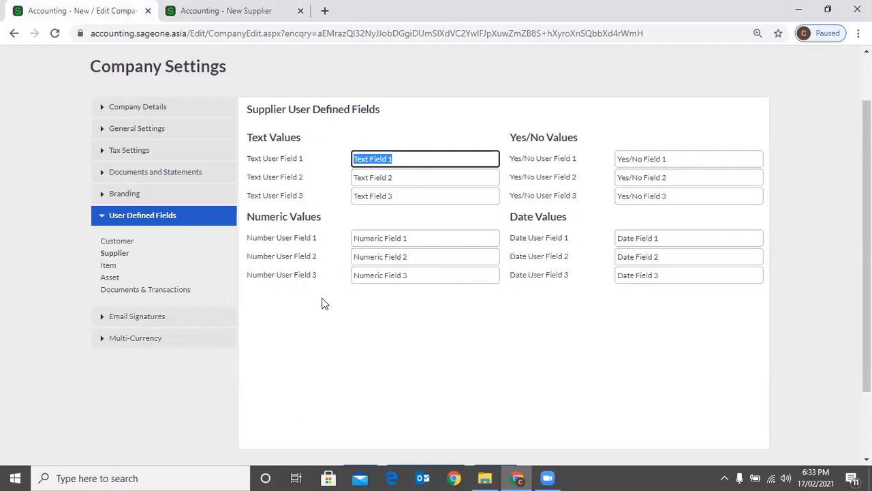
pyautogui.write('C')
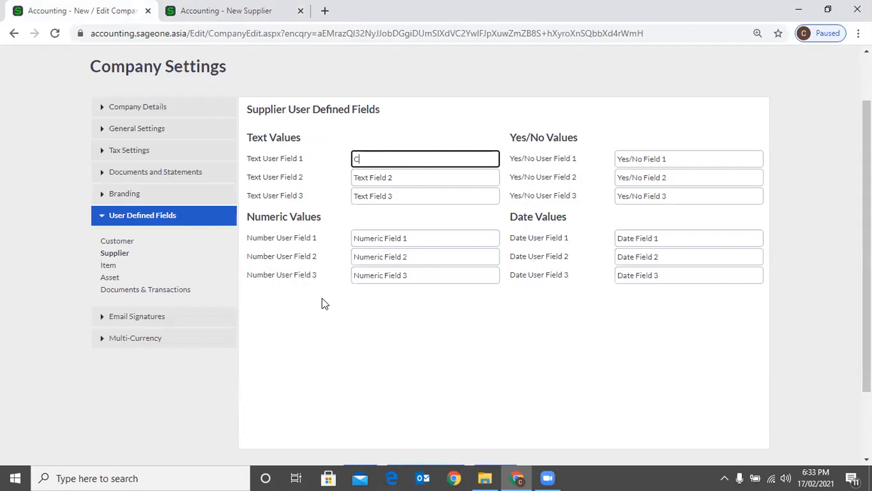
pyautogui.write('ash SUpplier')
pyautogui.press('Left')
pyautogui.press('Left')
pyautogui.press('Left')
pyautogui.press('Left')
pyautogui.press('Left')
pyautogui.press('Left')
pyautogui.press('BackSpace')
pyautogui.write('u')
pyautogui.scroll(-2, 267, 271)
pyautogui.click(360, 385)
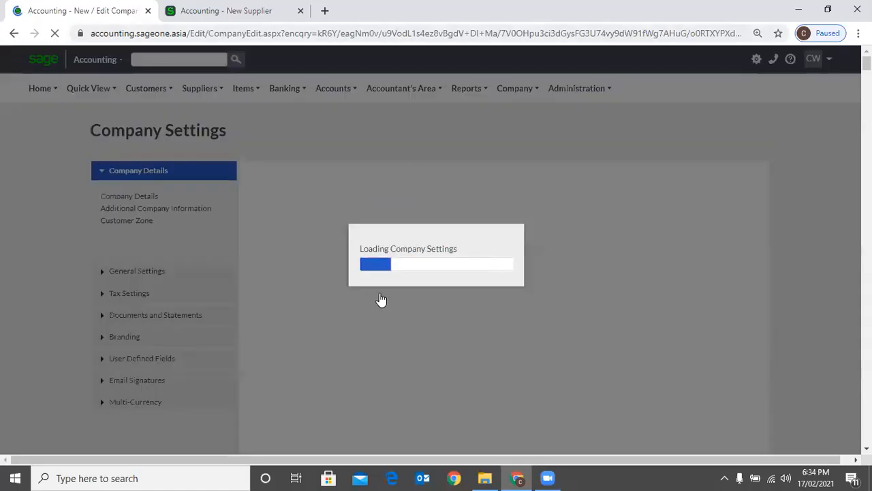
pyautogui.hotkey('ctrl', 'Tab')
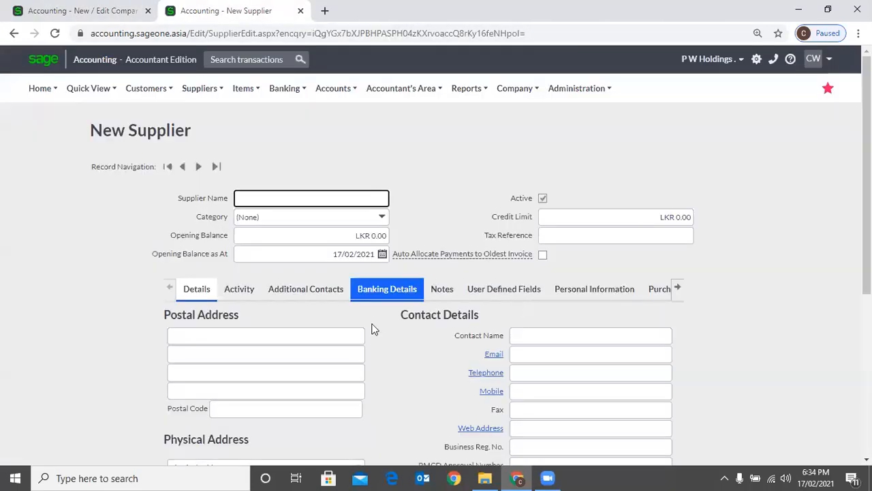
pyautogui.click(504, 289)
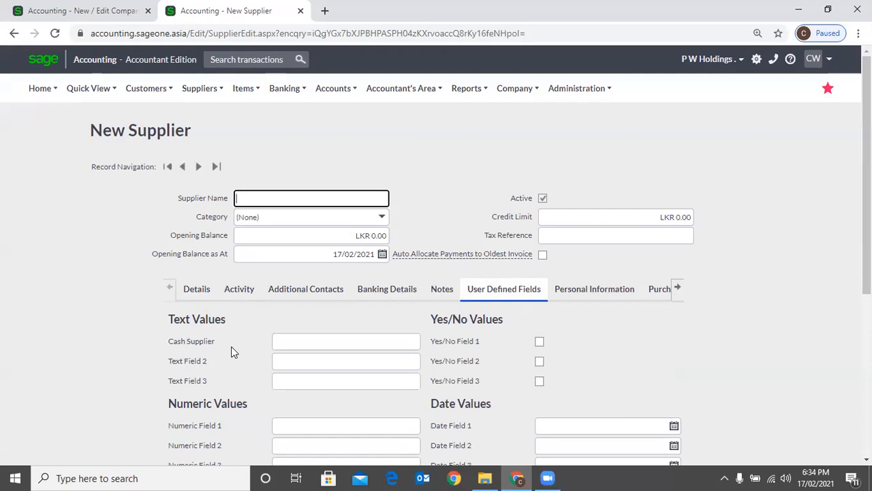
pyautogui.click(88, 11)
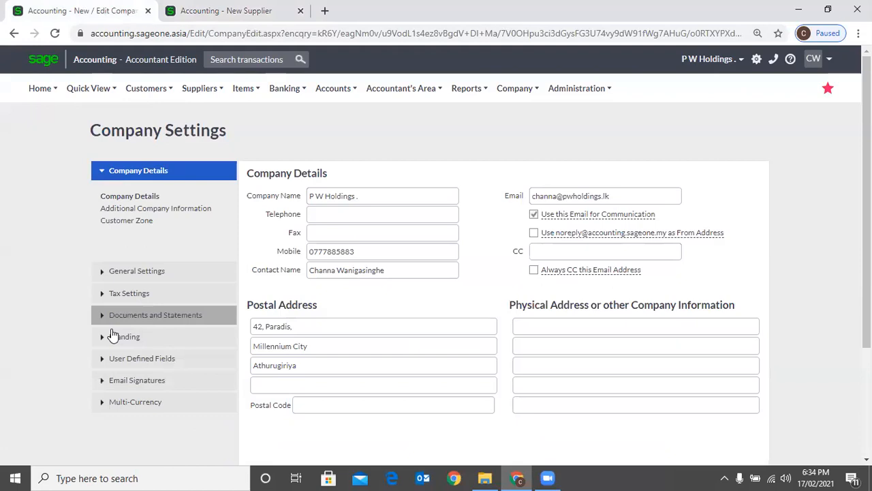
# Show the Item user defined field labels, then start a new item via Items > Add an Item
pyautogui.click(136, 357)
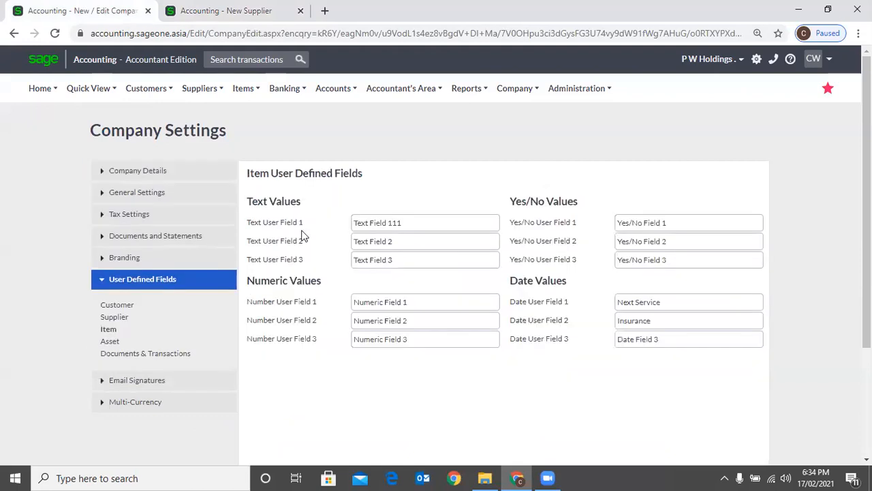
pyautogui.click(247, 95)
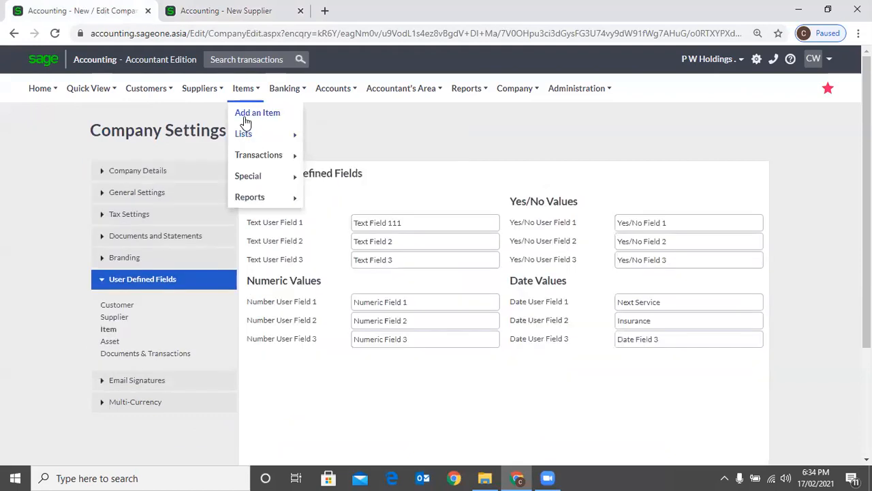
pyautogui.click(244, 120)
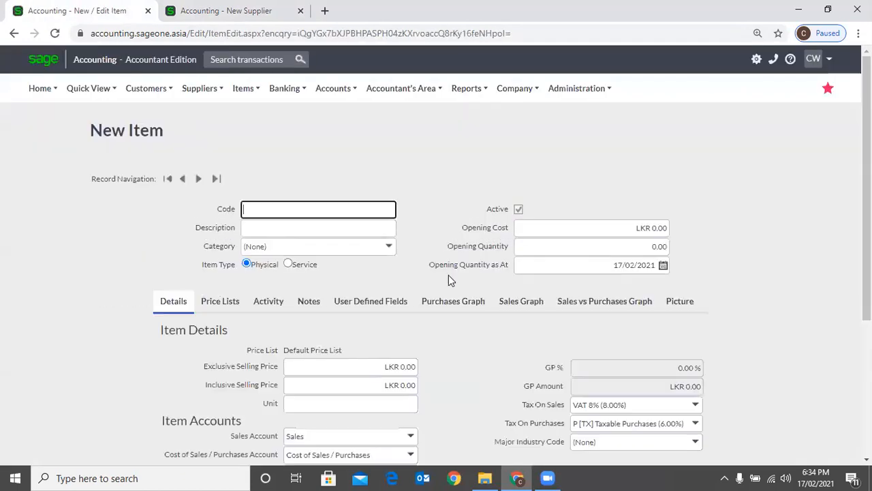
# Compare the custom fields on the New Item and New Supplier forms, then switch back to Company Settings
pyautogui.click(366, 308)
pyautogui.scroll(-2, 374, 308)
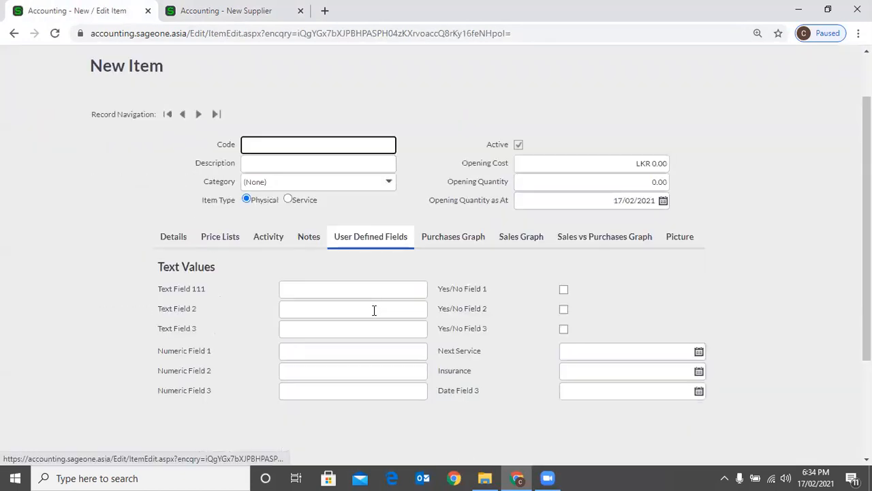
pyautogui.click(155, 19)
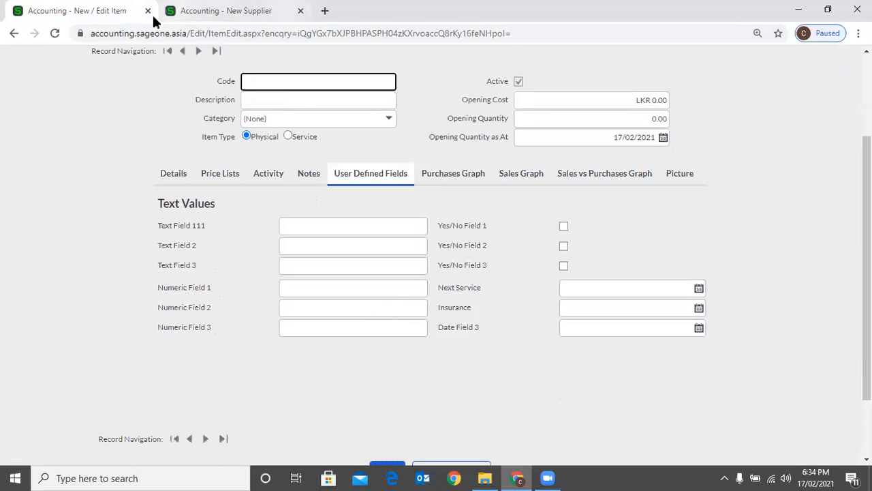
pyautogui.scroll(-1, 231, 323)
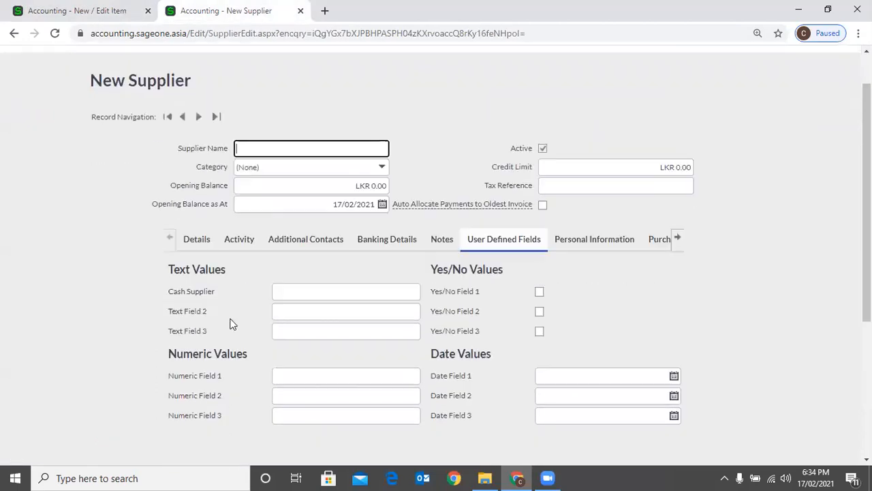
pyautogui.click(77, 15)
pyautogui.scroll(2, 453, 106)
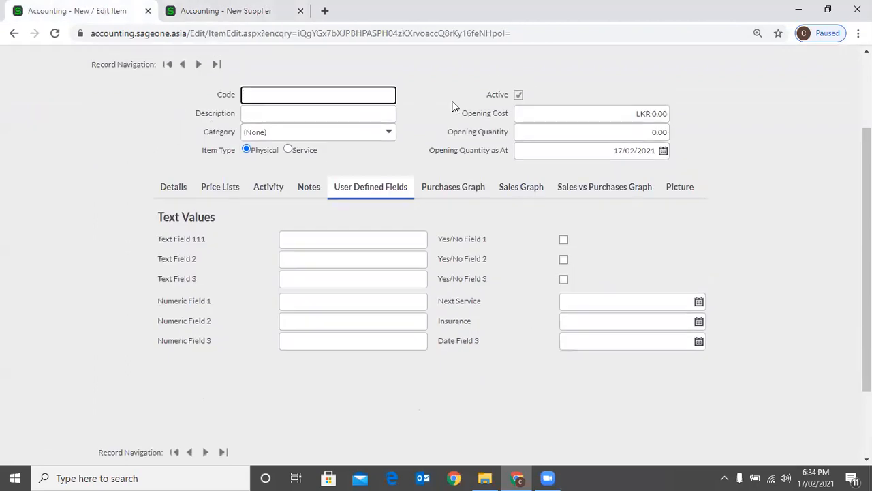
pyautogui.moveTo(477, 89)
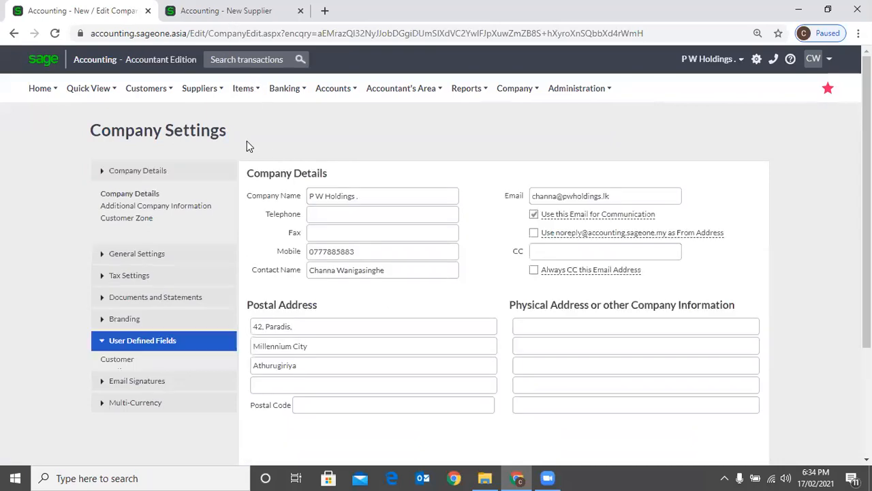
pyautogui.hotkey('ctrl', 'Tab')
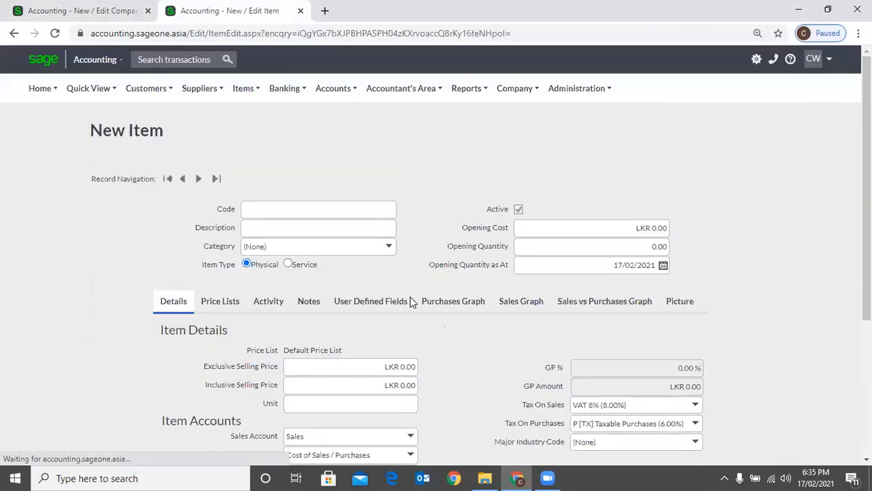
pyautogui.click(408, 300)
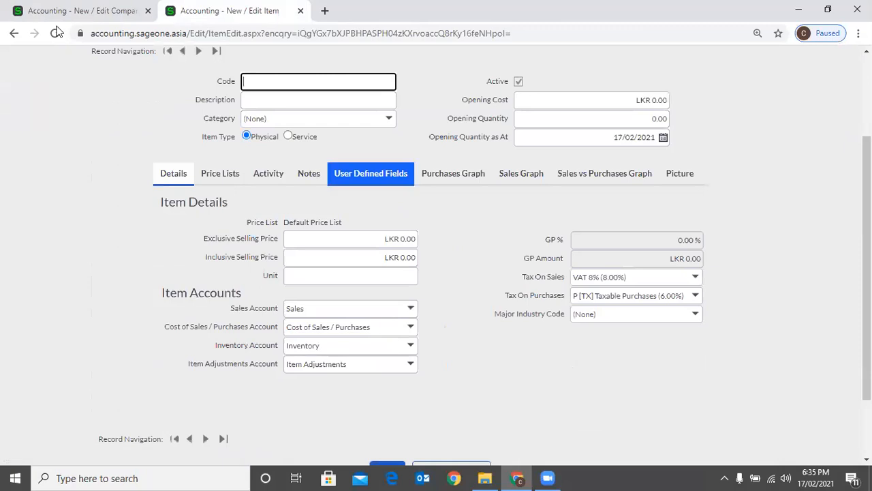
pyautogui.hotkey('ctrl', 'Tab')
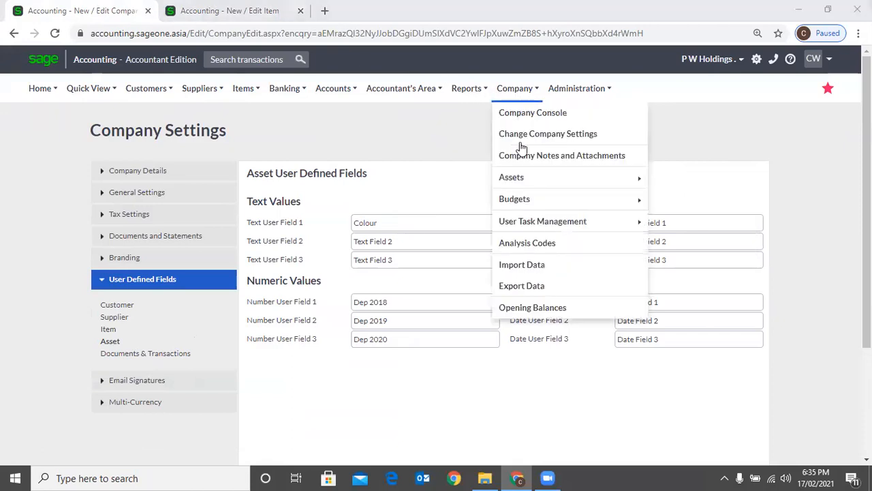
# Start a new asset to see its Colour and Dep 2018–2020 fields, then reopen Company Settings
pyautogui.click(708, 181)
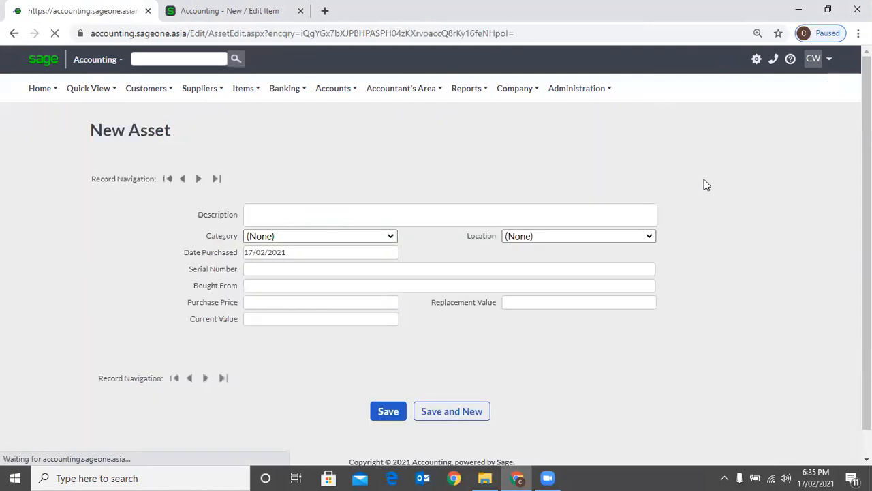
pyautogui.scroll(-2, 286, 257)
pyautogui.scroll(-2, 171, 299)
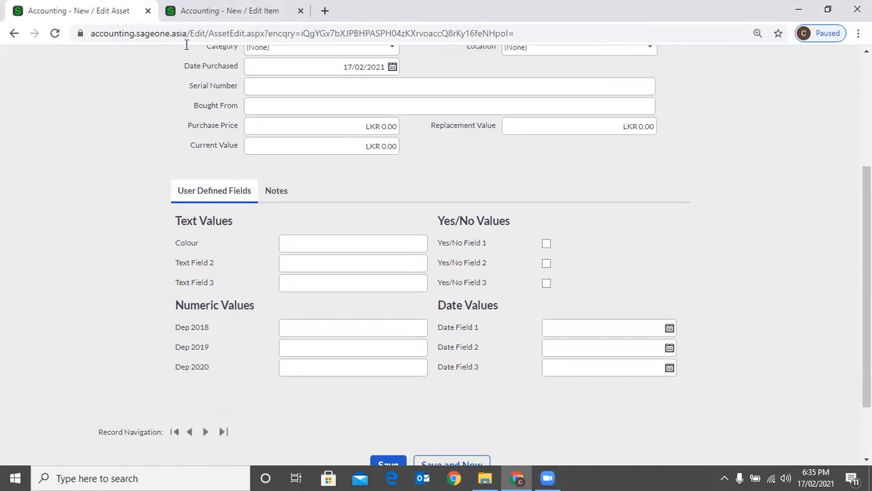
pyautogui.click(185, 12)
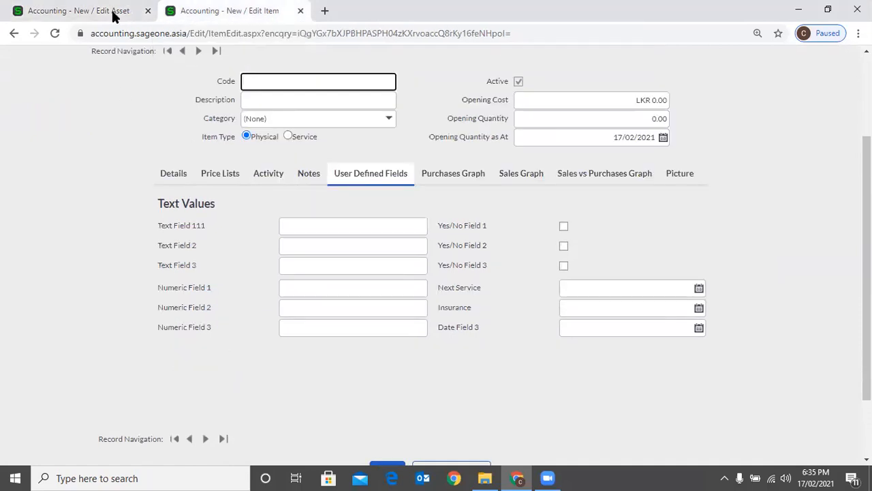
pyautogui.click(111, 12)
pyautogui.scroll(1, 418, 161)
pyautogui.scroll(2, 418, 160)
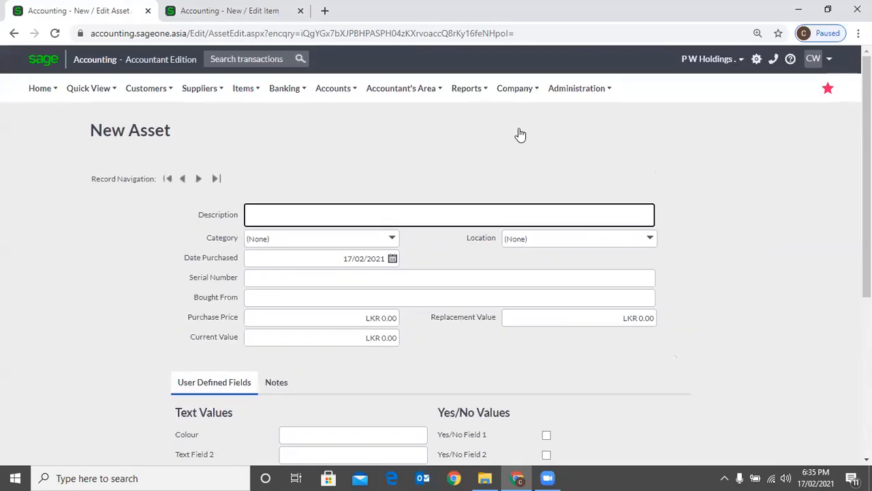
pyautogui.moveTo(517, 89)
pyautogui.click(521, 138)
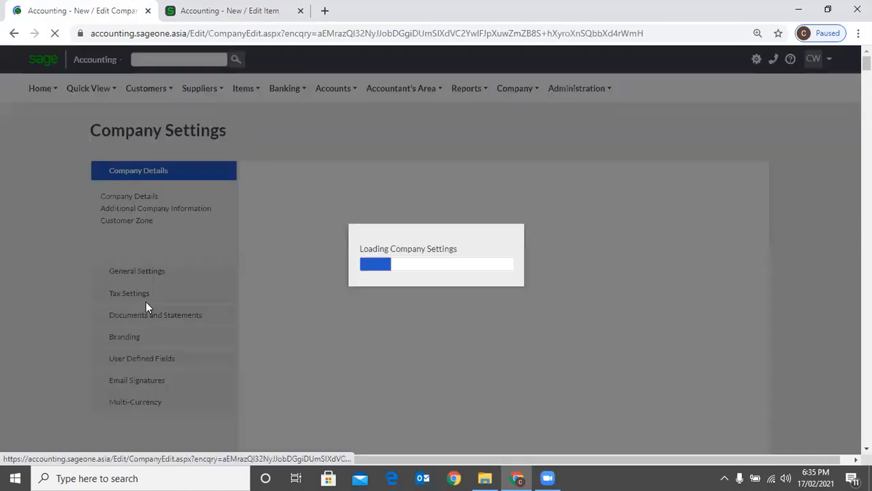
# Show the Documents & Transactions user defined field labels, then switch to the other open form
pyautogui.click(140, 358)
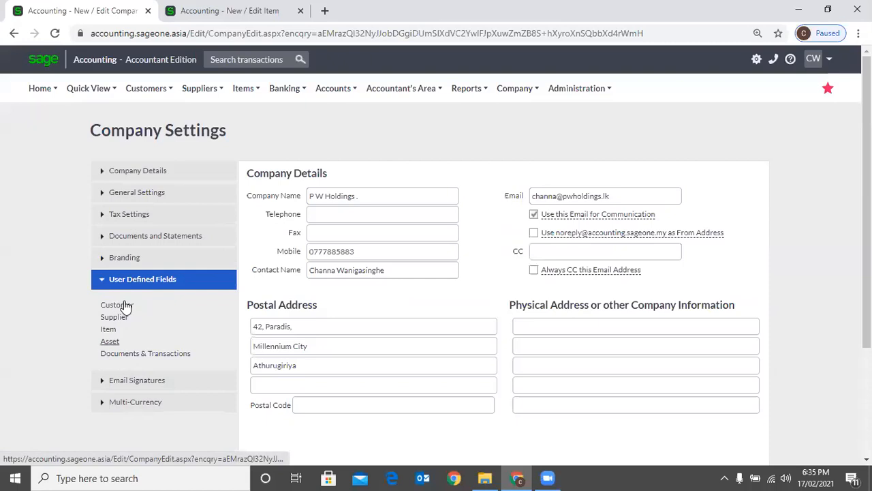
pyautogui.click(182, 354)
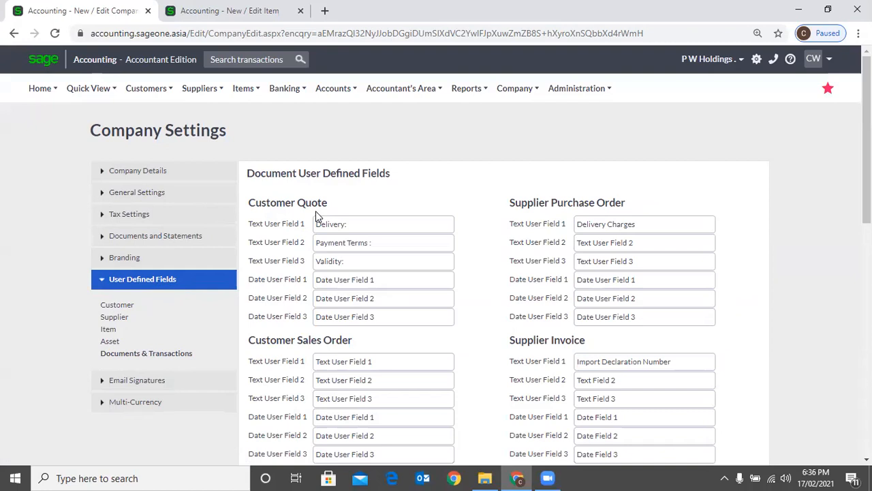
pyautogui.click(230, 11)
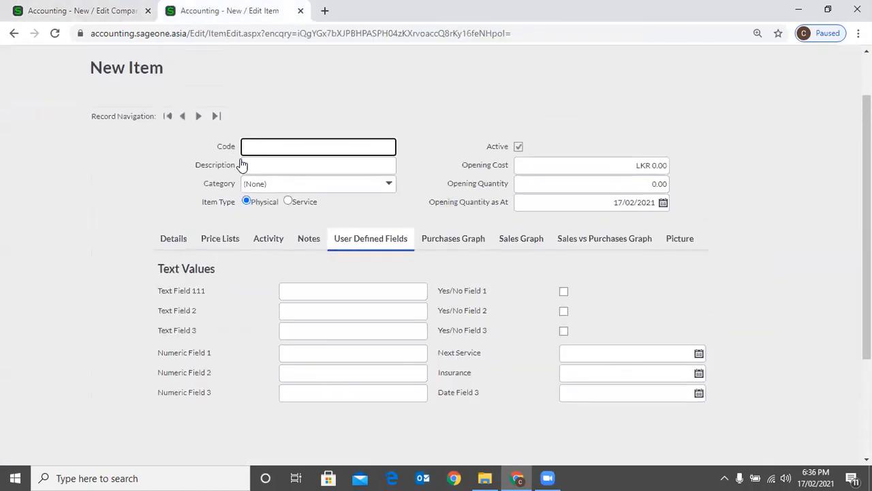
pyautogui.scroll(2, 242, 164)
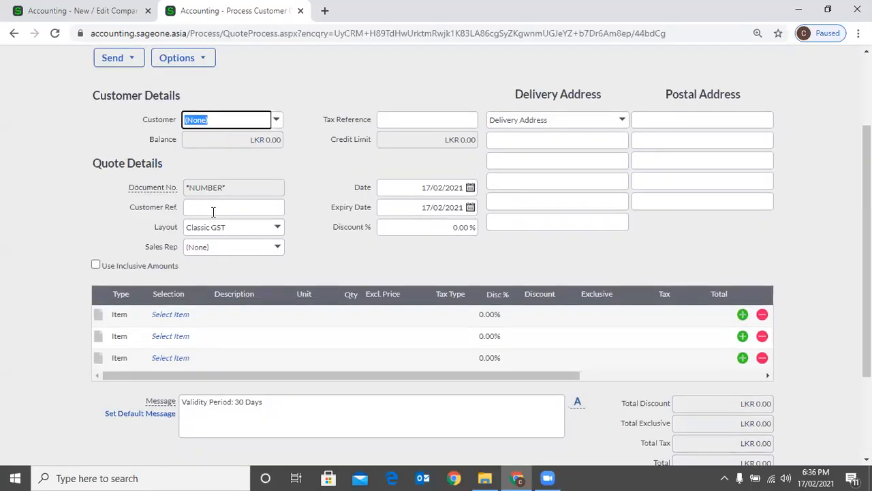
# Check the new quote's Delivery, Payment Terms and Validity prompts against Company Settings, then dismiss them
pyautogui.click(305, 225)
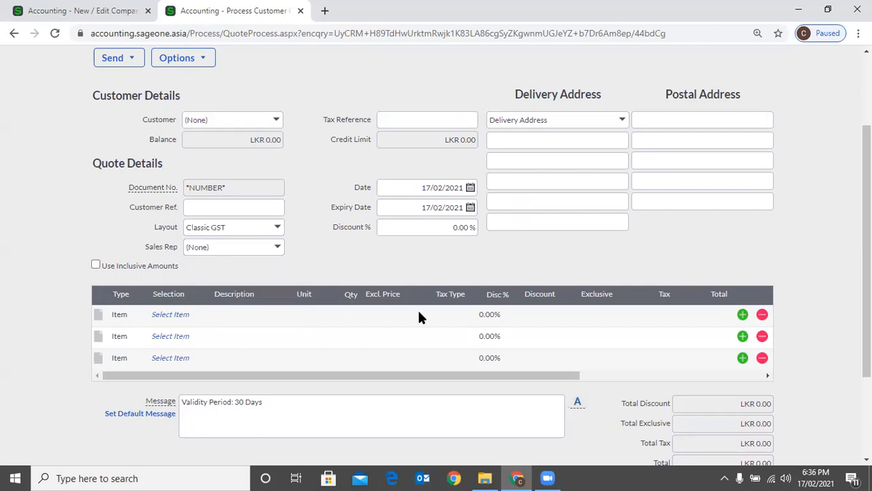
pyautogui.scroll(-2, 275, 173)
pyautogui.scroll(2, 310, 186)
pyautogui.scroll(2, 310, 194)
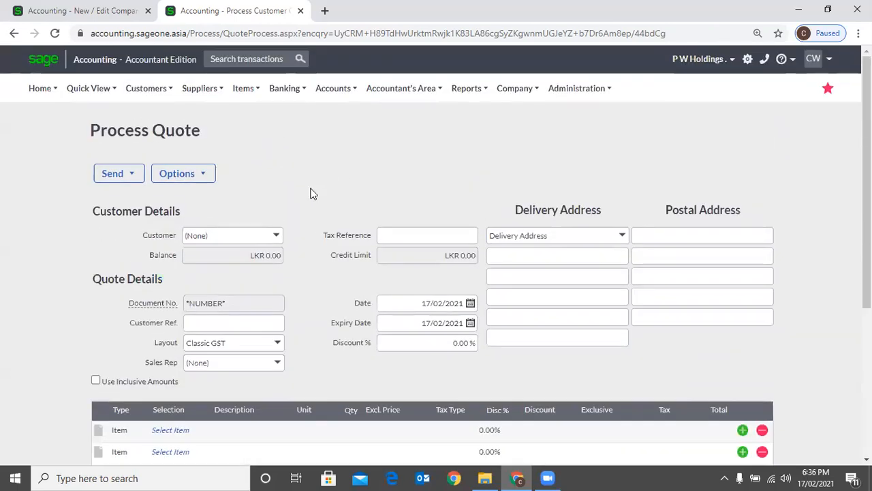
pyautogui.click(191, 176)
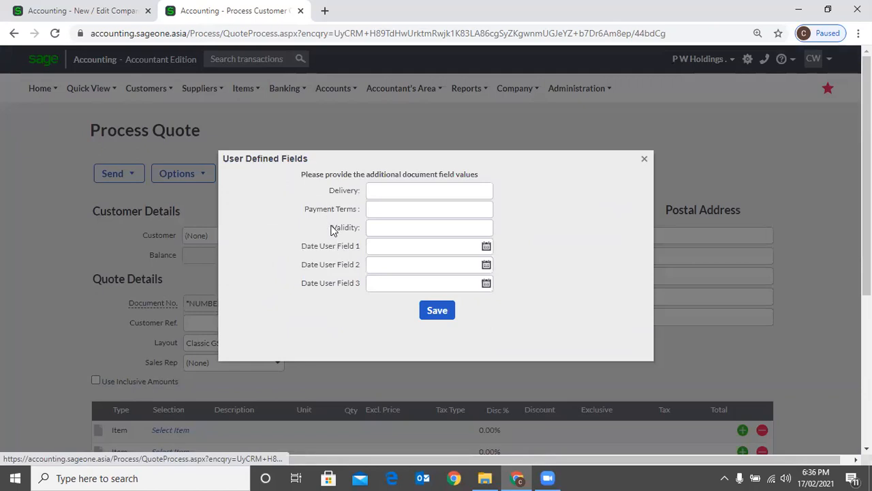
pyautogui.click(69, 15)
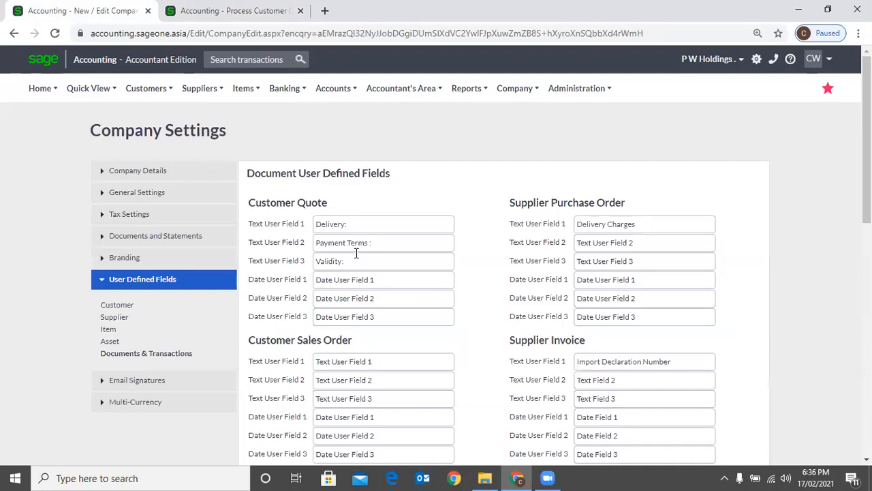
pyautogui.scroll(-1, 444, 230)
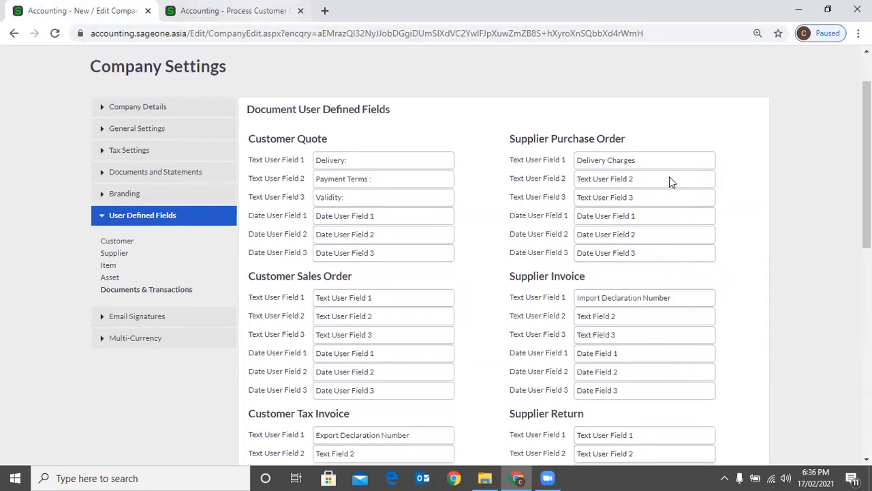
pyautogui.hotkey('ctrl', 'Tab')
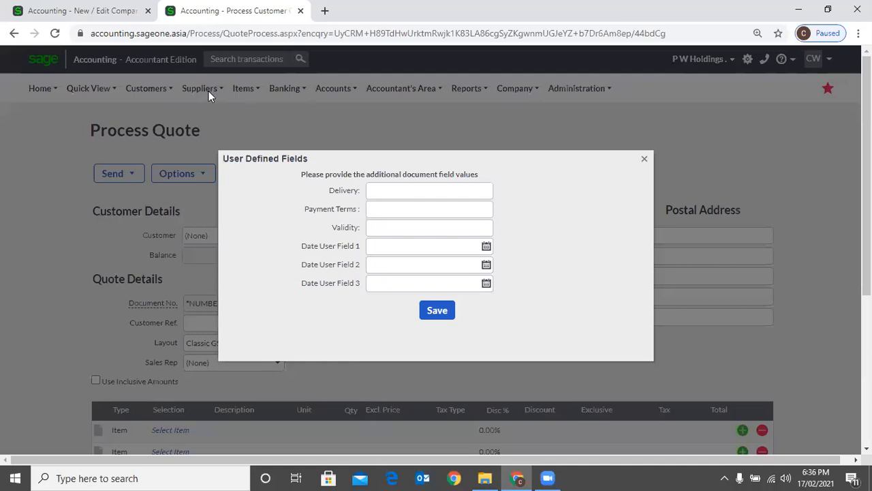
pyautogui.press('Escape')
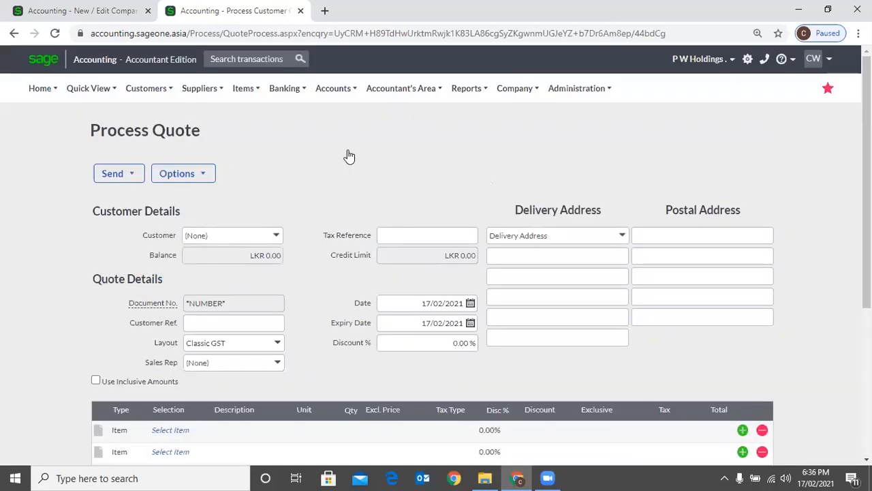
pyautogui.moveTo(201, 89)
pyautogui.moveTo(208, 156)
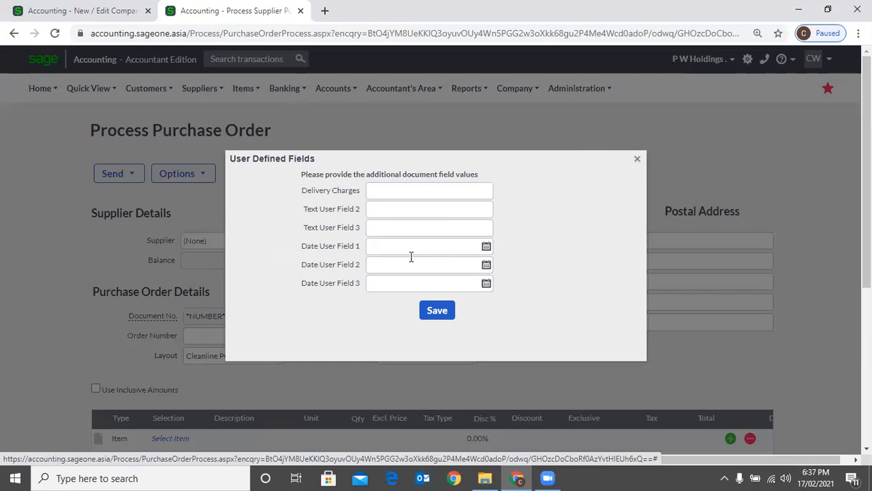
# Return from the purchase order's Delivery Charges prompt to the Company Settings tab
pyautogui.click(82, 11)
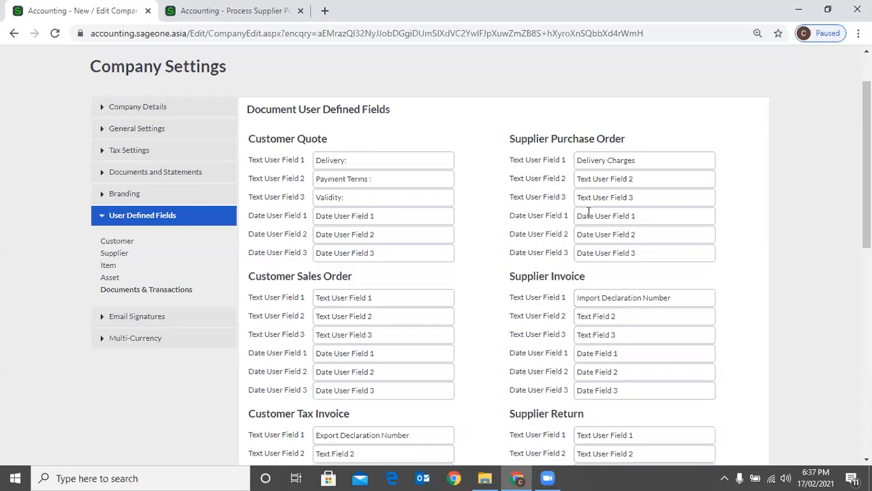
pyautogui.scroll(-10, 340, 113)
pyautogui.scroll(10, 337, 114)
# Show the Email Signatures settings, then open the email for the first tax invoice
pyautogui.click(201, 305)
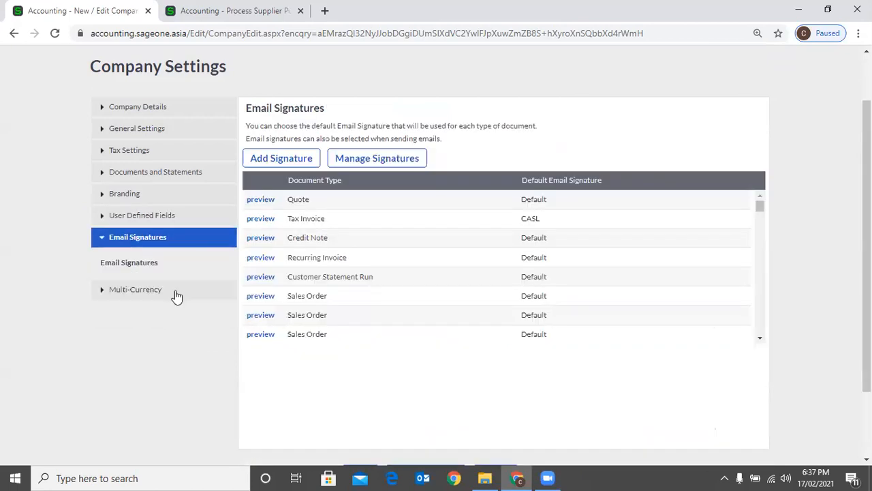
pyautogui.scroll(1, 207, 97)
pyautogui.click(225, 12)
pyautogui.moveTo(148, 90)
pyautogui.moveTo(152, 154)
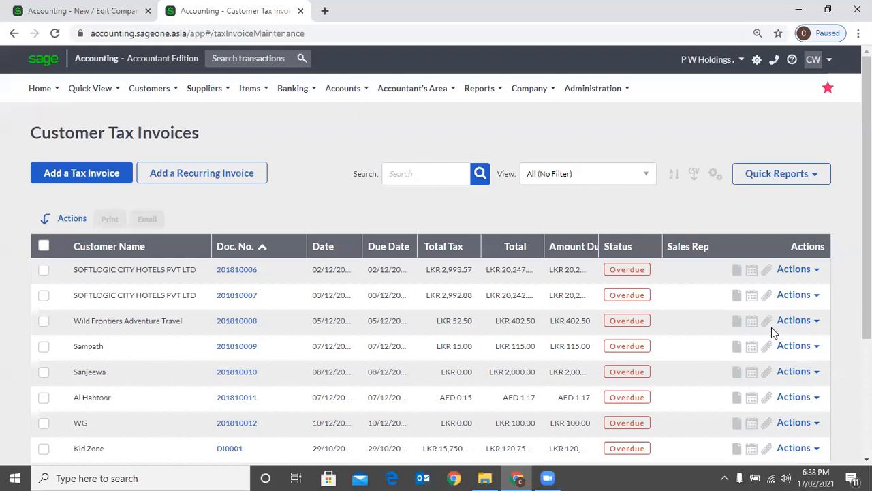
pyautogui.click(797, 269)
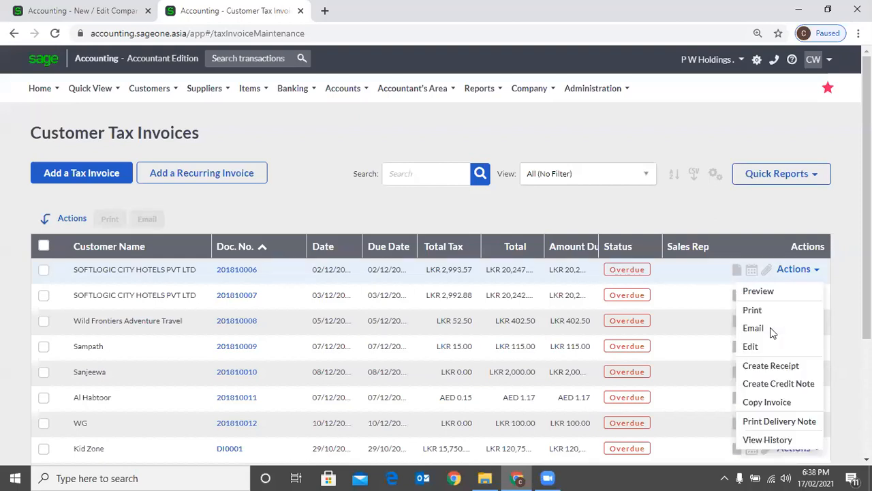
pyautogui.click(516, 229)
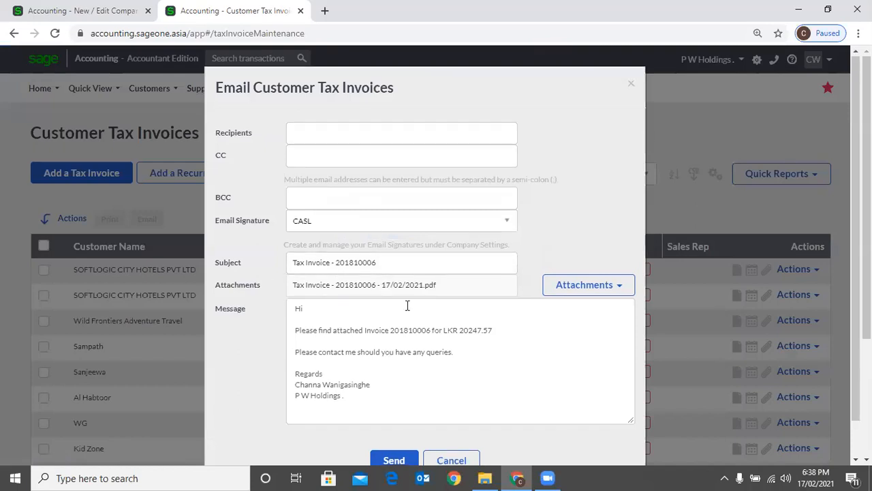
pyautogui.scroll(-1, 409, 306)
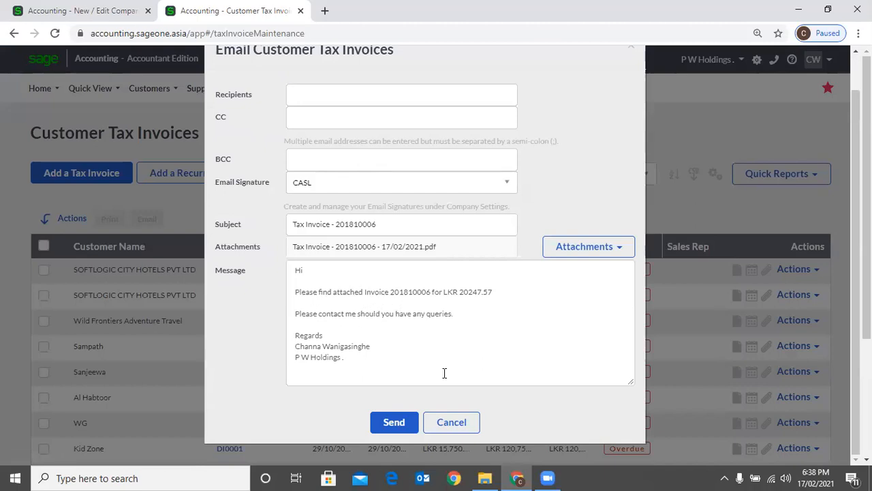
pyautogui.click(468, 423)
# Back in Company Settings, close the template preview and start adding a new email signature
pyautogui.hotkey('ctrl', 'Tab')
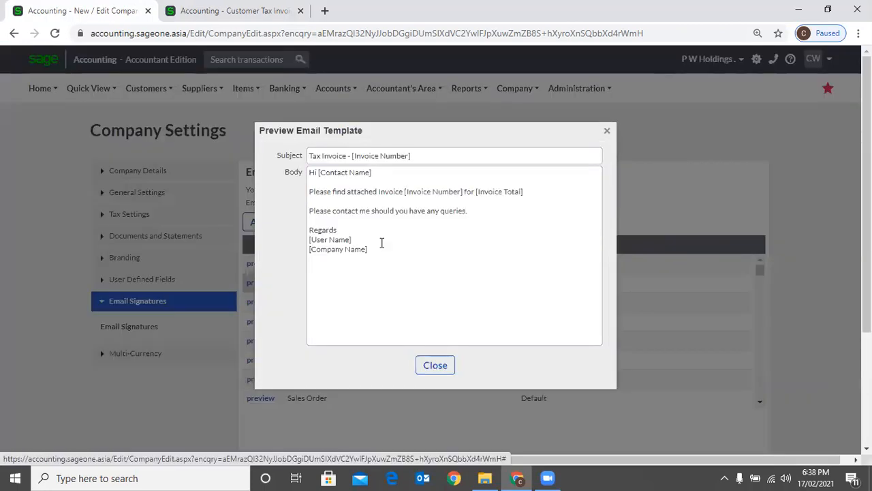
pyautogui.click(605, 134)
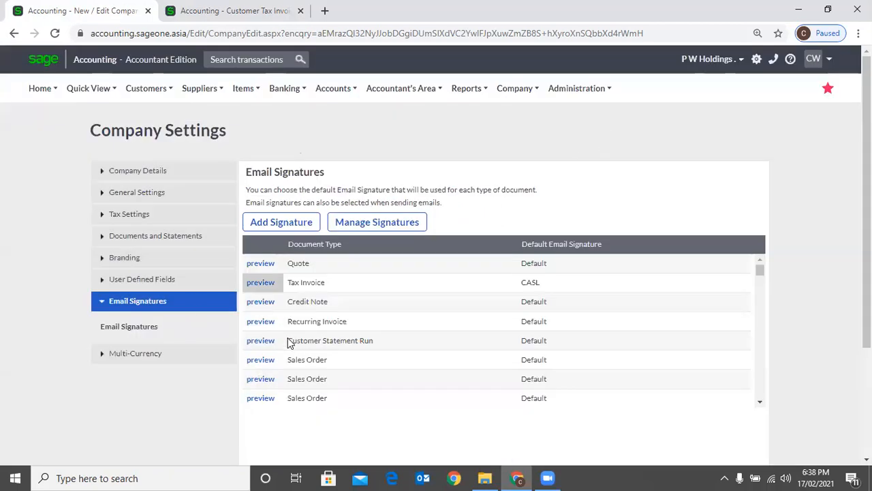
pyautogui.click(286, 225)
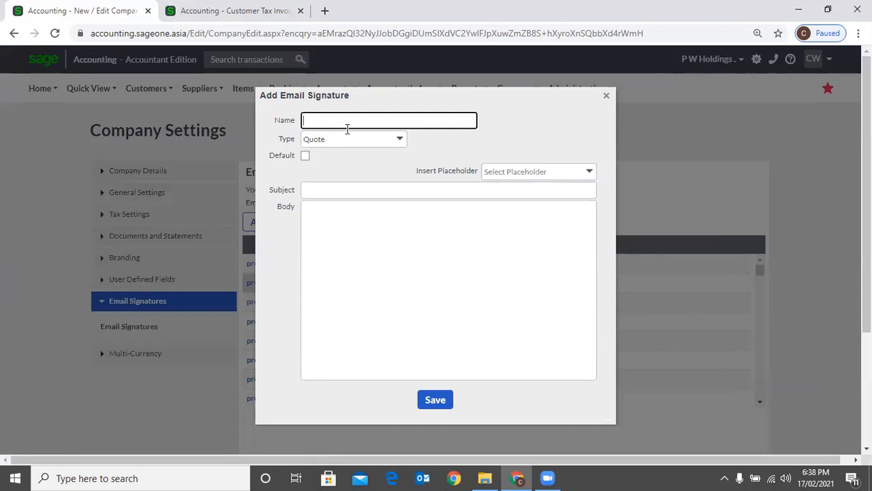
# Set the new signature's Type to Tax Invoice, comparing it with the invoice email's CASL signature
pyautogui.click(399, 141)
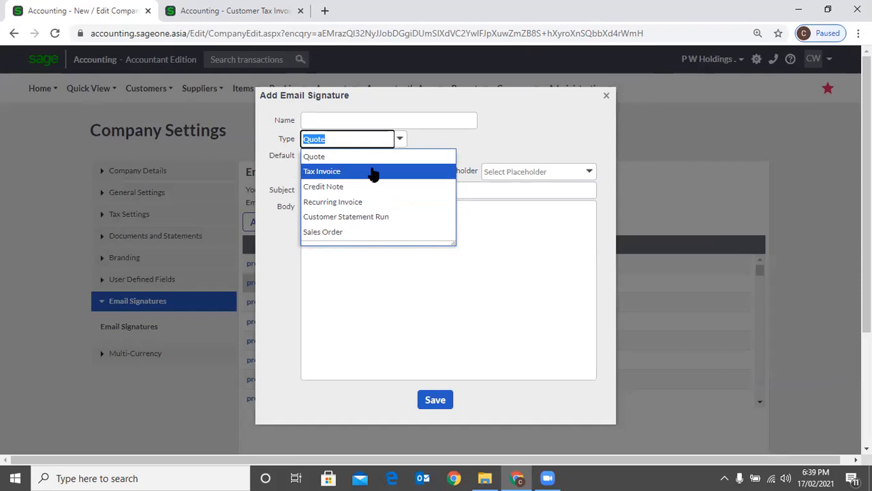
pyautogui.click(373, 172)
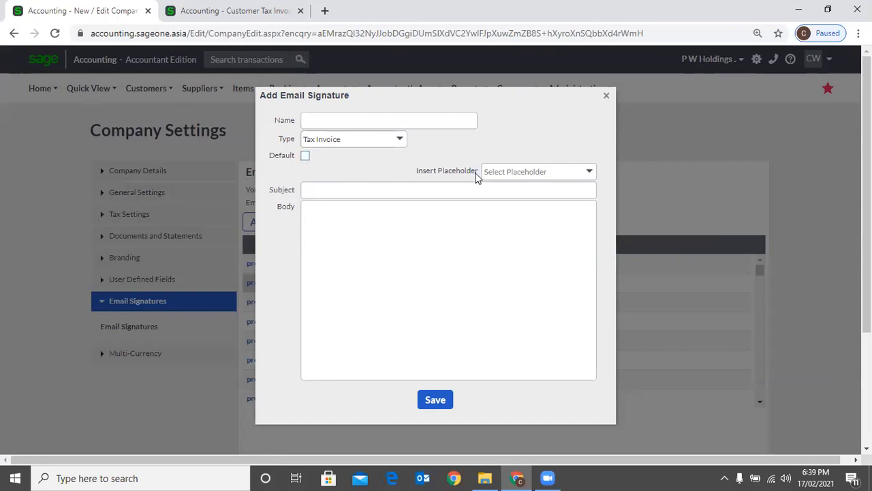
pyautogui.click(212, 21)
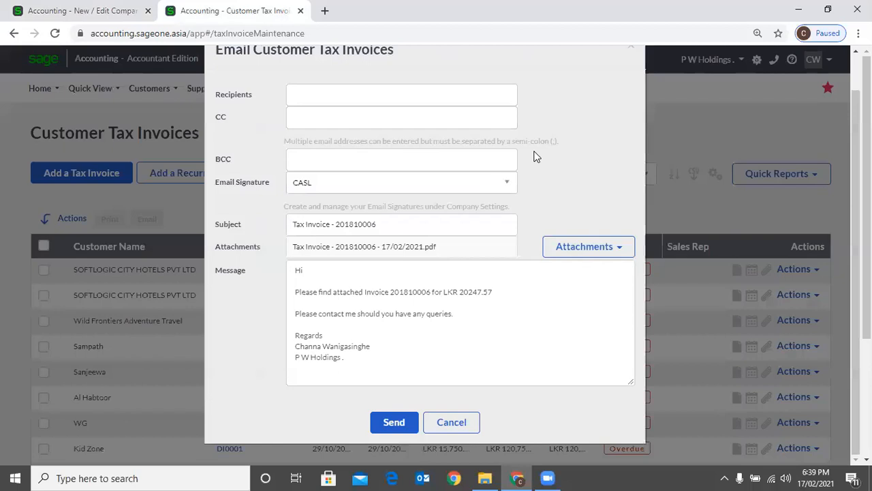
pyautogui.click(77, 12)
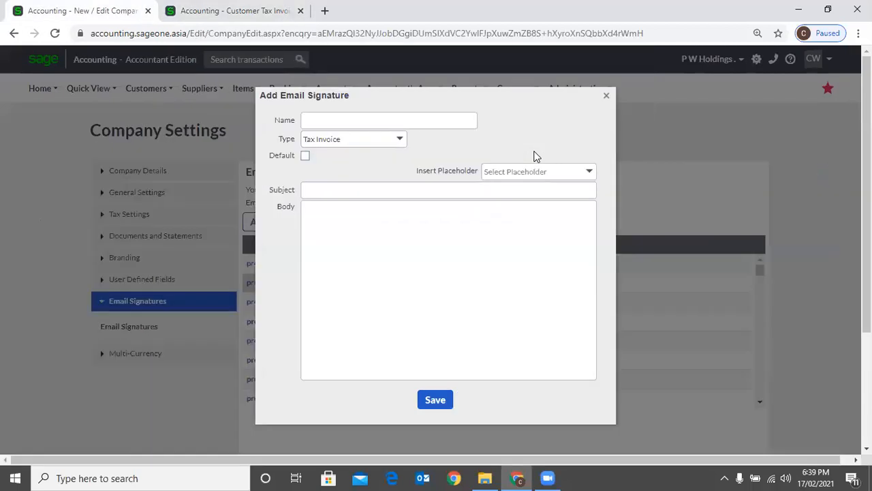
pyautogui.click(231, 11)
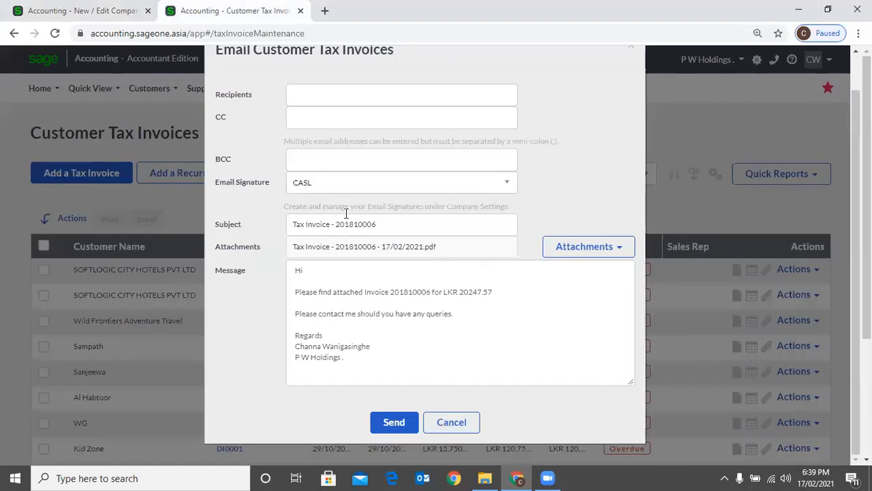
# Insert the [Invoice Number] placeholder into the new signature's Subject
pyautogui.hotkey('ctrl', 'shift', 'Tab')
pyautogui.click(590, 172)
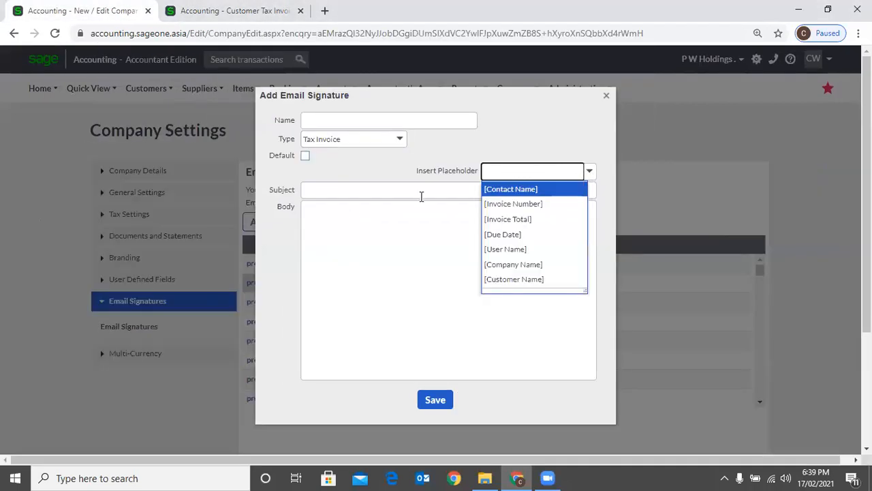
pyautogui.click(393, 190)
pyautogui.click(589, 173)
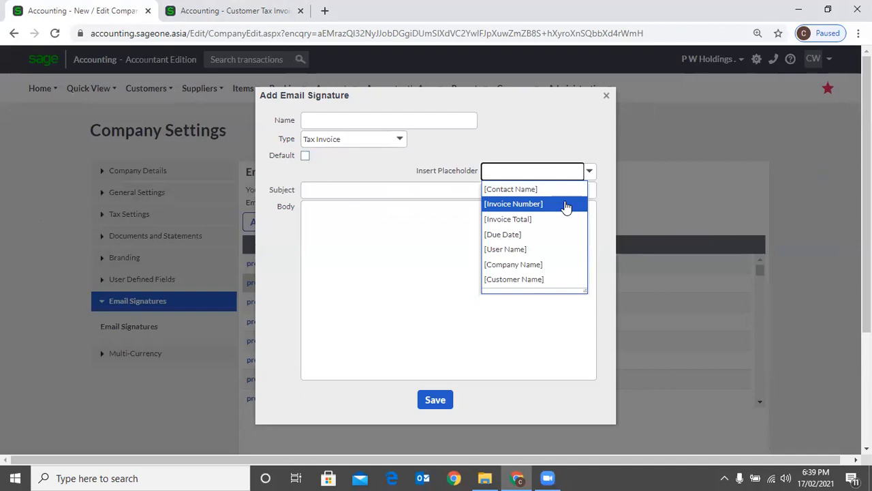
pyautogui.click(565, 205)
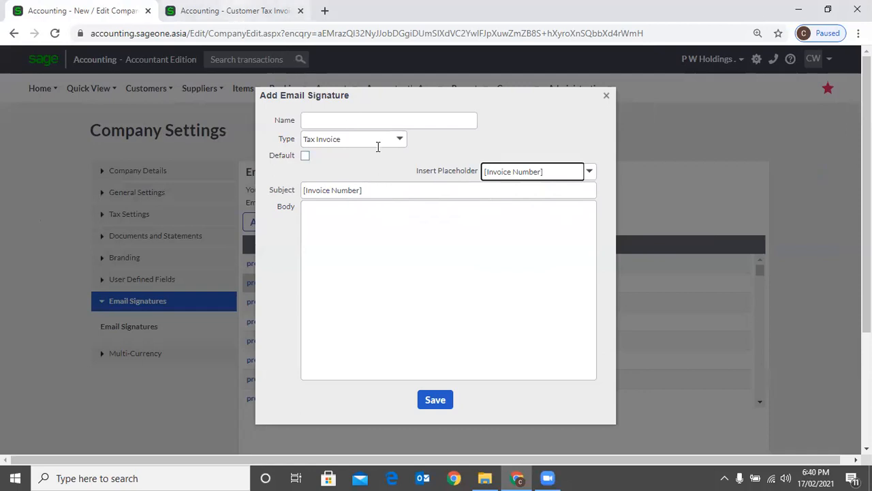
# Compare the subject with the invoice email's subject line, then move to the Body field
pyautogui.hotkey('ctrl', 'Tab')
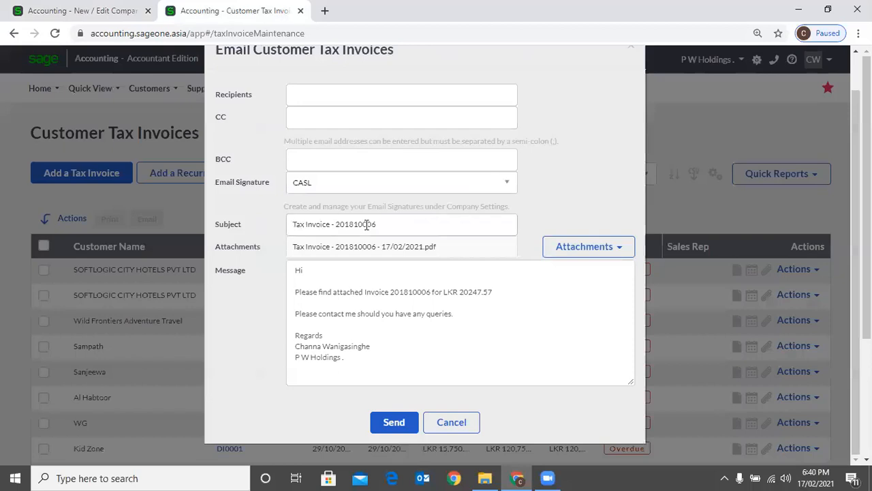
pyautogui.click(332, 226)
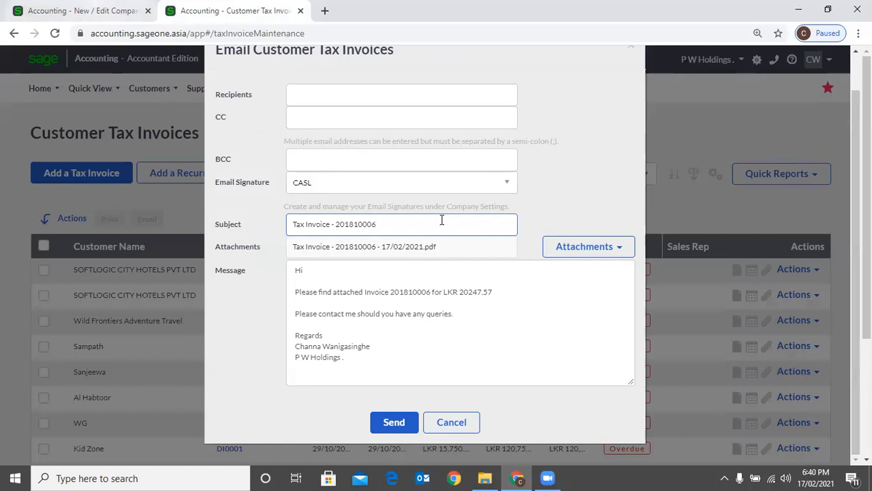
pyautogui.hotkey('ctrl', 'Tab')
pyautogui.click(393, 188)
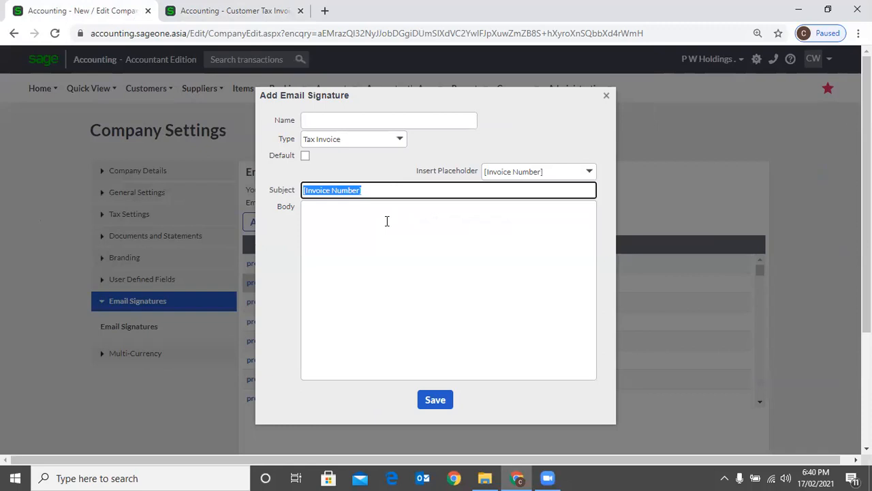
pyautogui.click(387, 221)
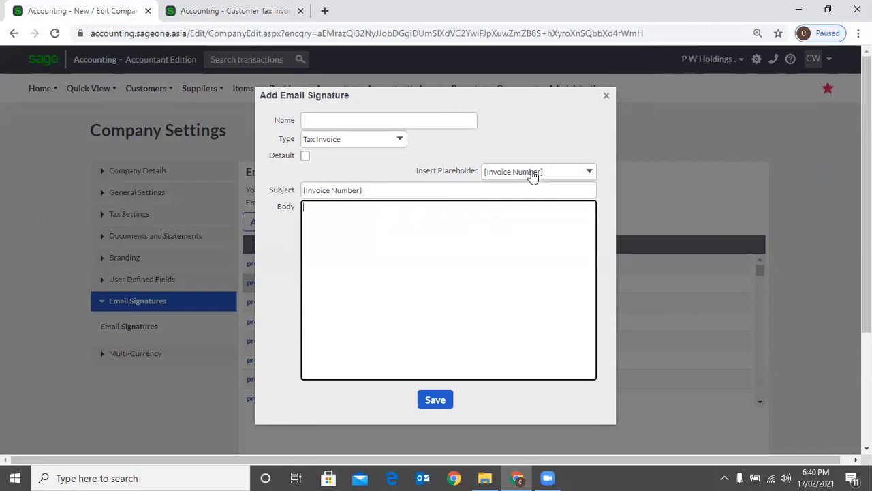
# Start the body with 'Dear [Contact Name]' followed by a new line
pyautogui.click(590, 172)
pyautogui.click(566, 188)
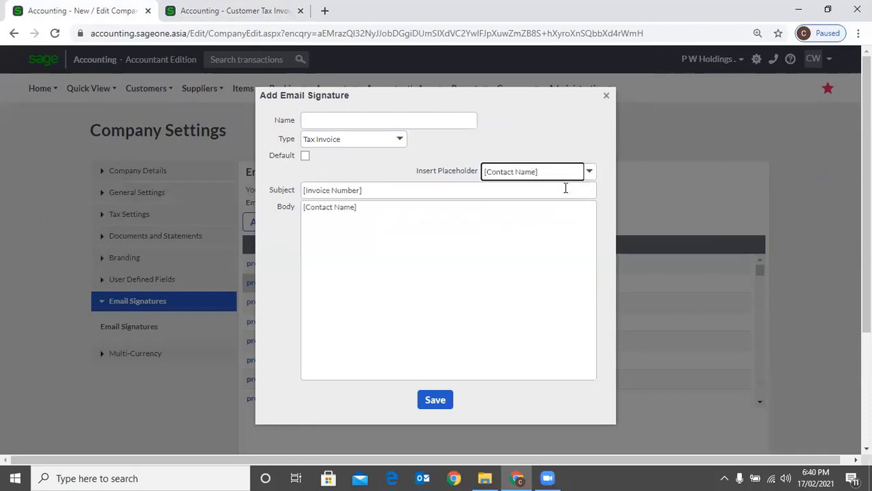
pyautogui.click(374, 208)
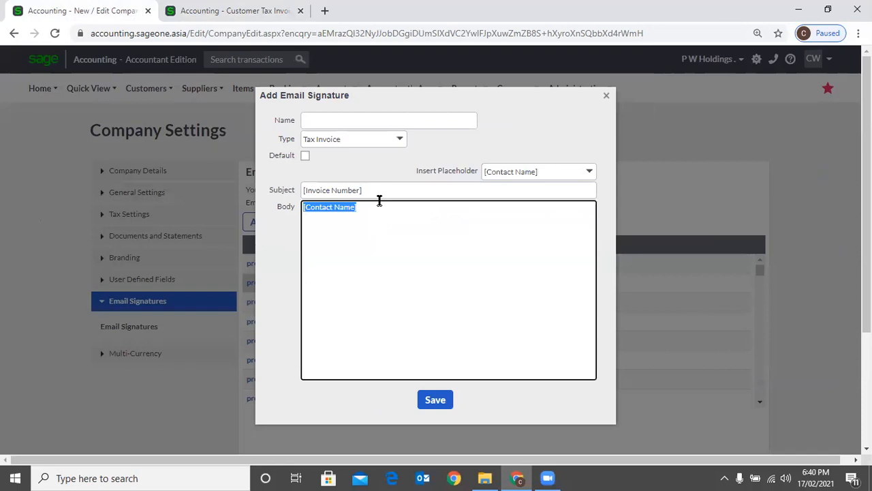
pyautogui.click(379, 202)
pyautogui.press('Home')
pyautogui.write('Dear')
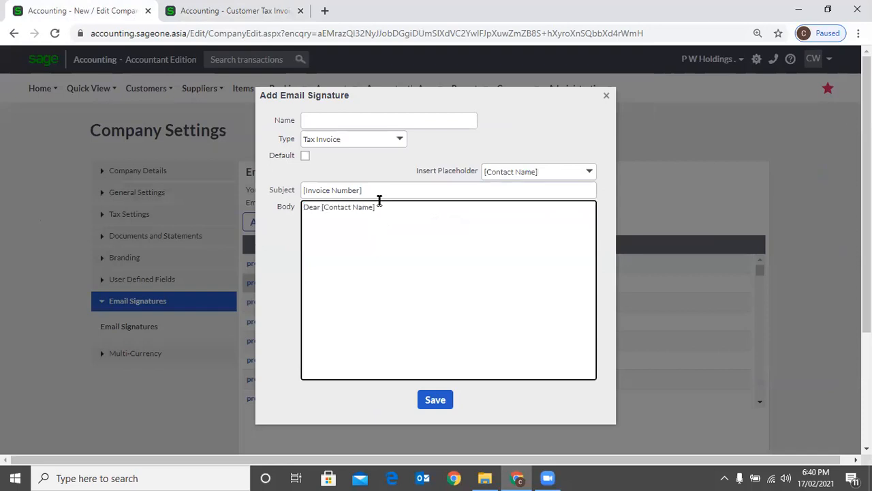
pyautogui.click(235, 43)
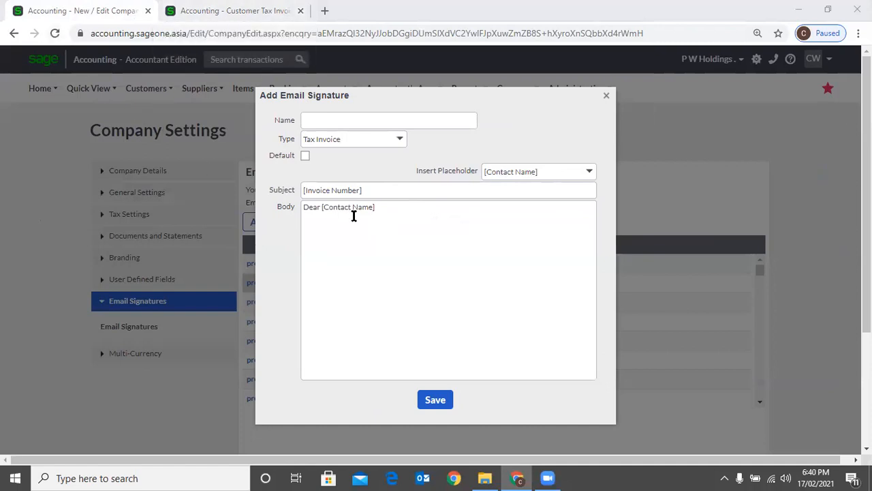
pyautogui.tripleClick(401, 204)
pyautogui.click(401, 203)
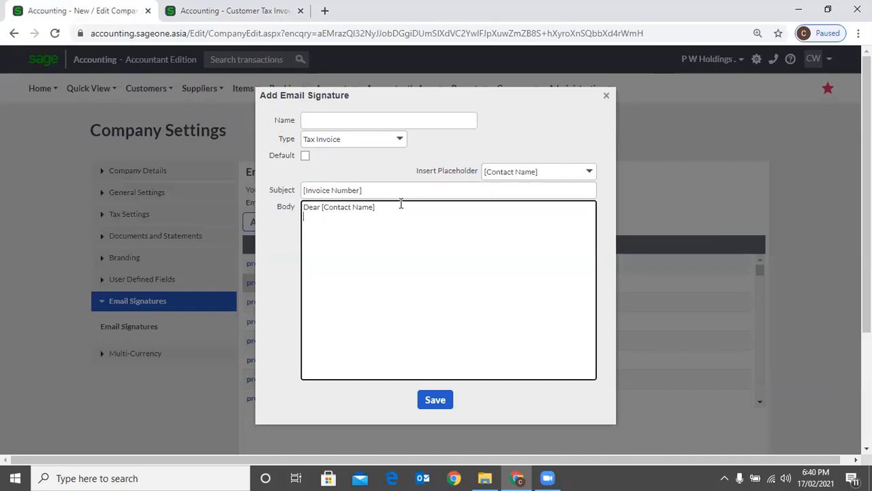
pyautogui.press('Return')
# Add [Invoice Total], [User Name] and [Company Name] placeholder lines to the body
pyautogui.click(589, 172)
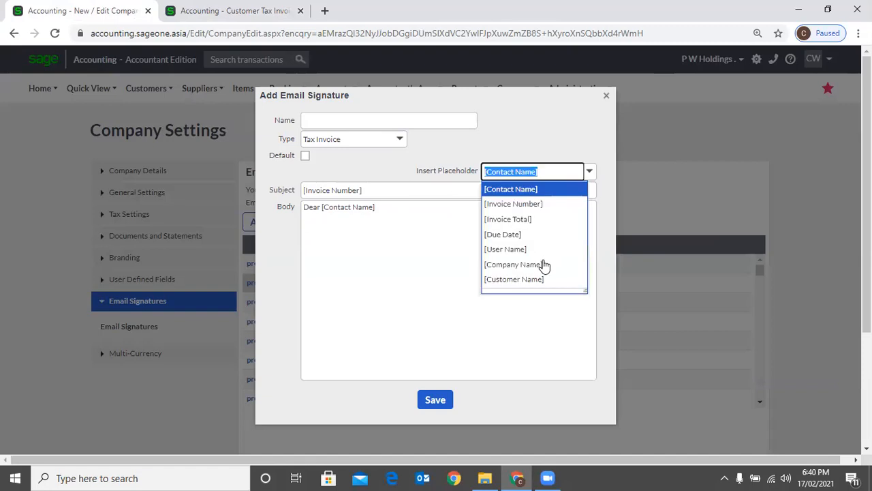
pyautogui.press('Down')
pyautogui.press('Down')
pyautogui.press('Down')
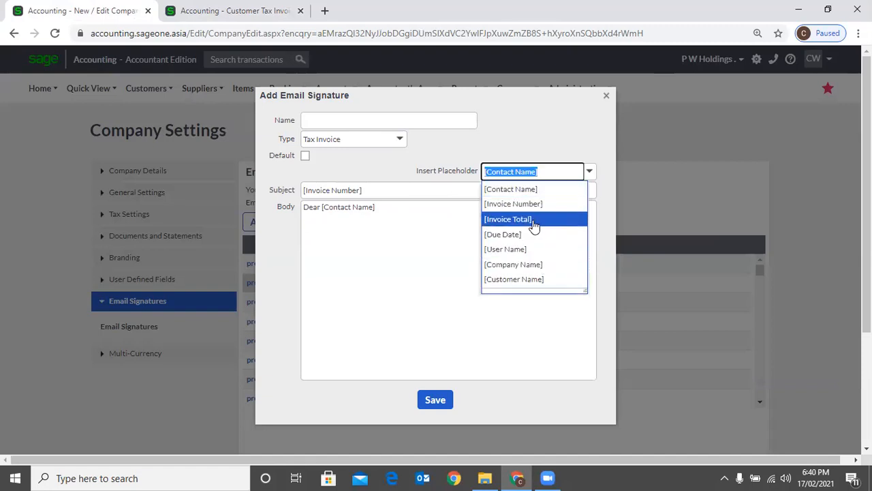
pyautogui.click(533, 223)
pyautogui.hotkey('ctrl', 'a')
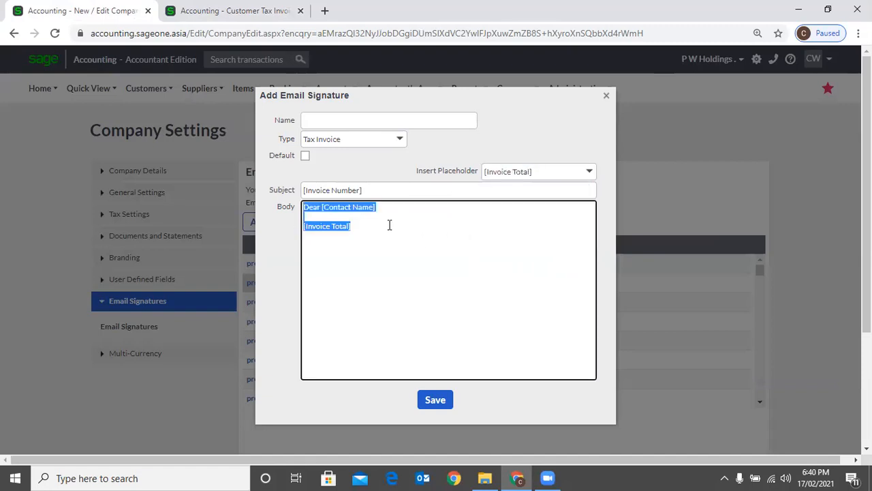
pyautogui.click(389, 225)
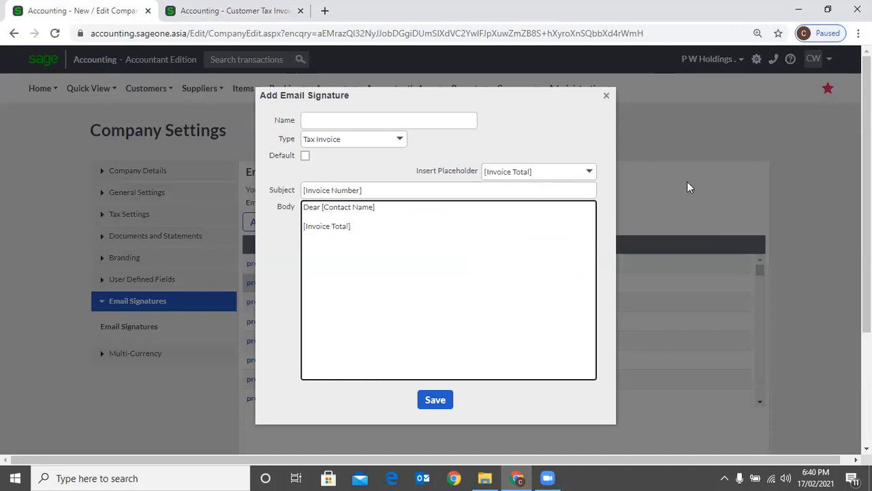
pyautogui.click(590, 173)
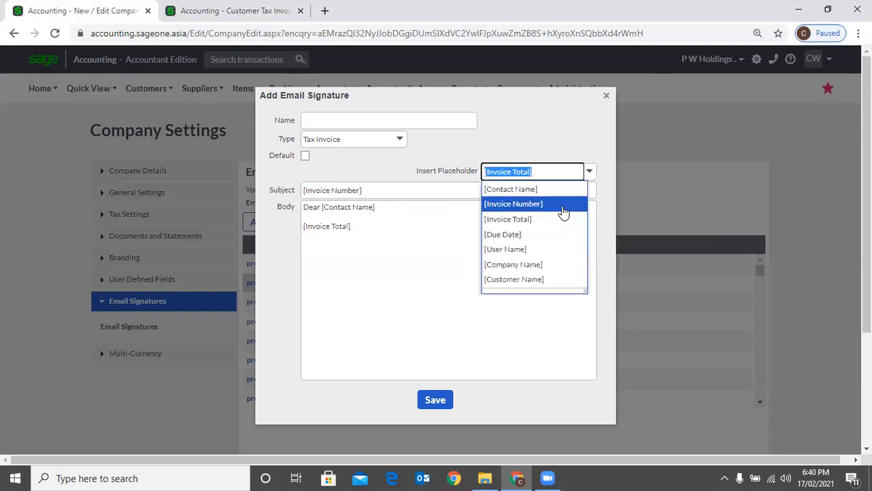
pyautogui.click(538, 250)
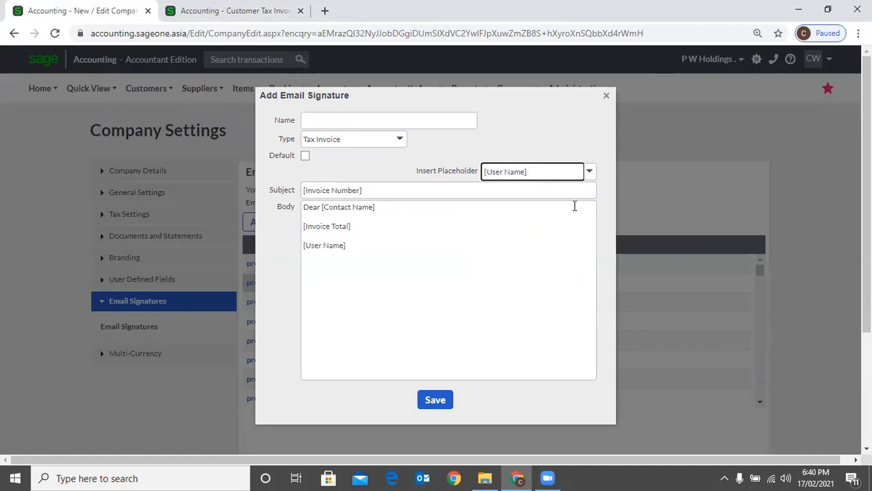
pyautogui.click(494, 236)
pyautogui.hotkey('ctrl', 'a')
pyautogui.press('Right')
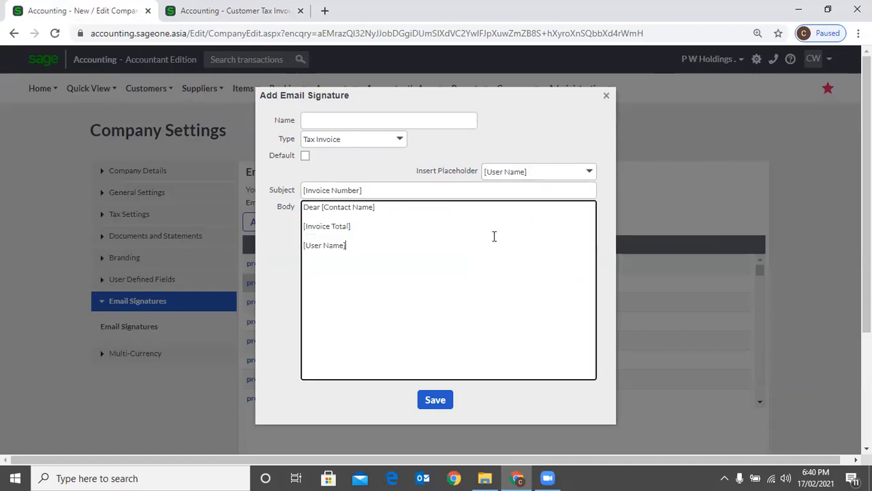
pyautogui.click(589, 178)
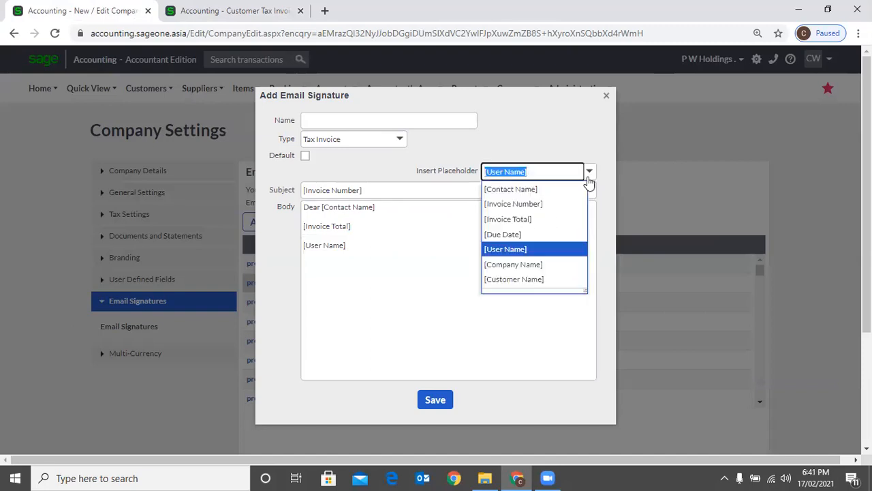
pyautogui.click(552, 264)
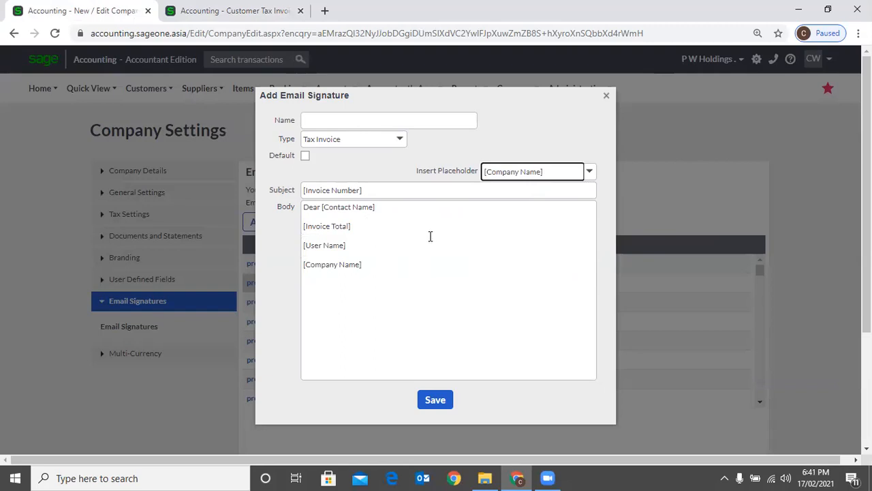
# Close the Add Email Signature dialog without saving the Tax Invoice signature
pyautogui.click(604, 96)
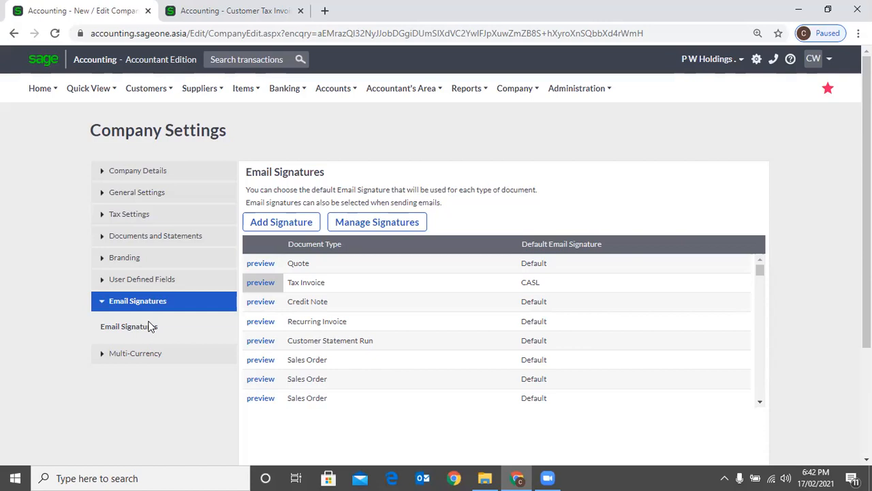
pyautogui.click(149, 327)
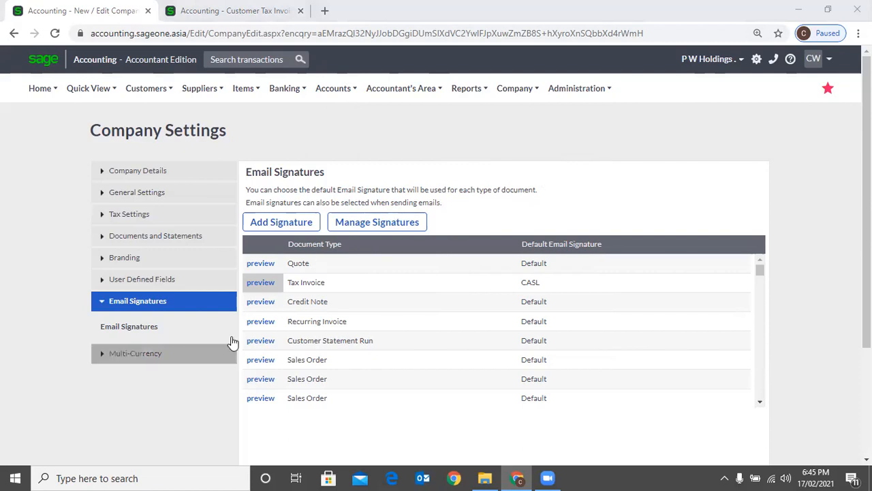
# Show the Multi-Currency settings with exchange rates against home currency LKR
pyautogui.click(177, 361)
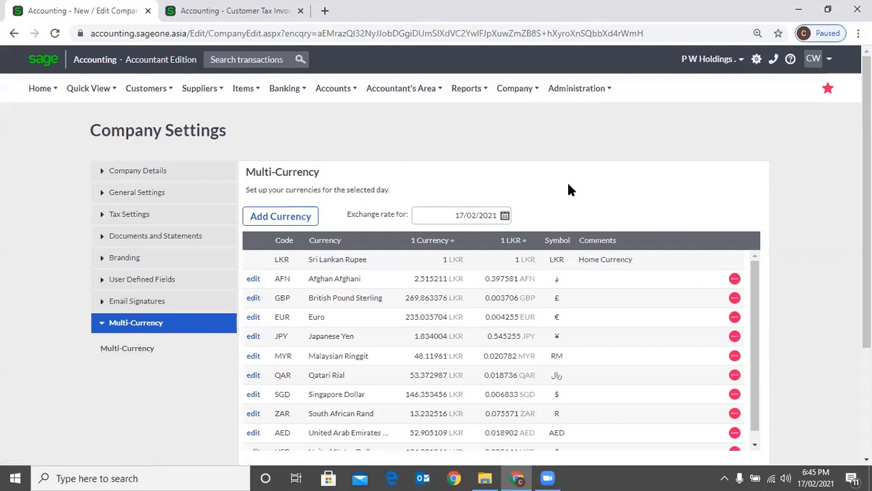
pyautogui.moveTo(589, 99)
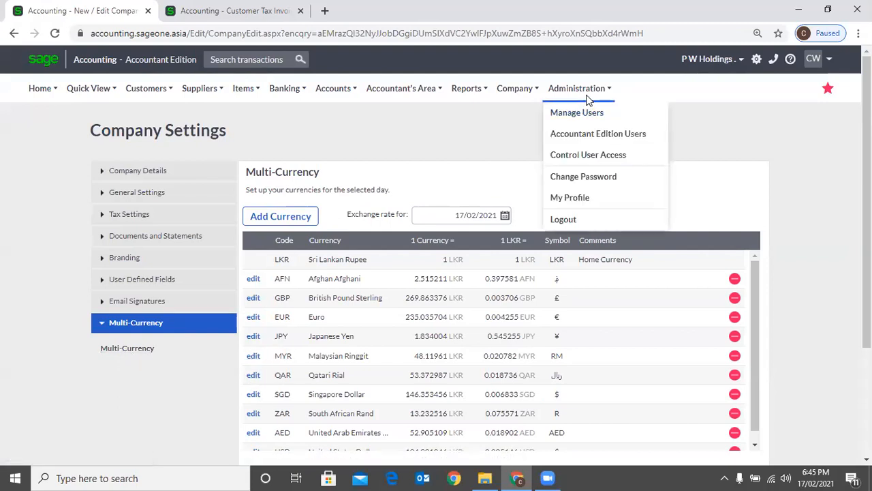
# Go to Administration > My Profile, review billing licence counts, and start a subscription Upgrade
pyautogui.click(574, 204)
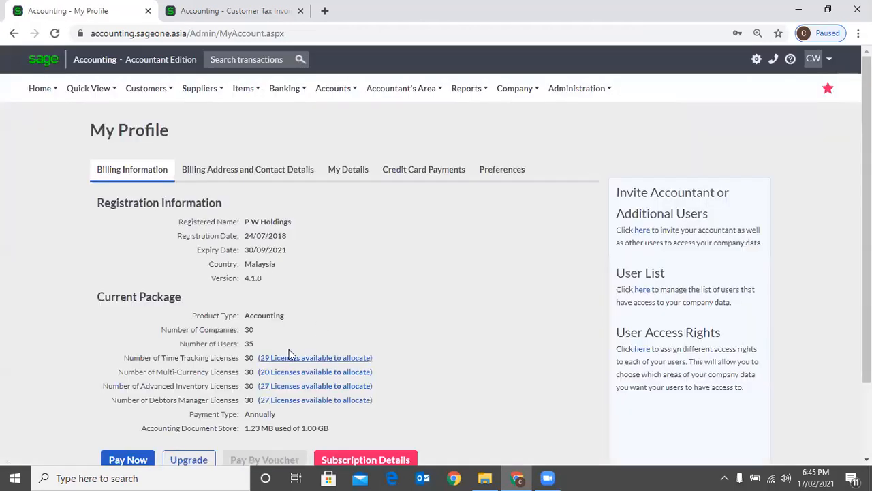
pyautogui.scroll(-1, 205, 371)
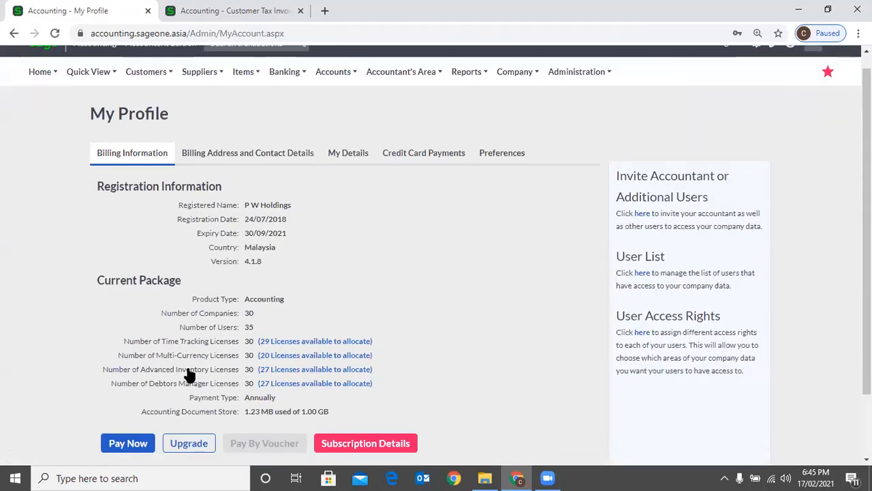
pyautogui.scroll(-1, 190, 373)
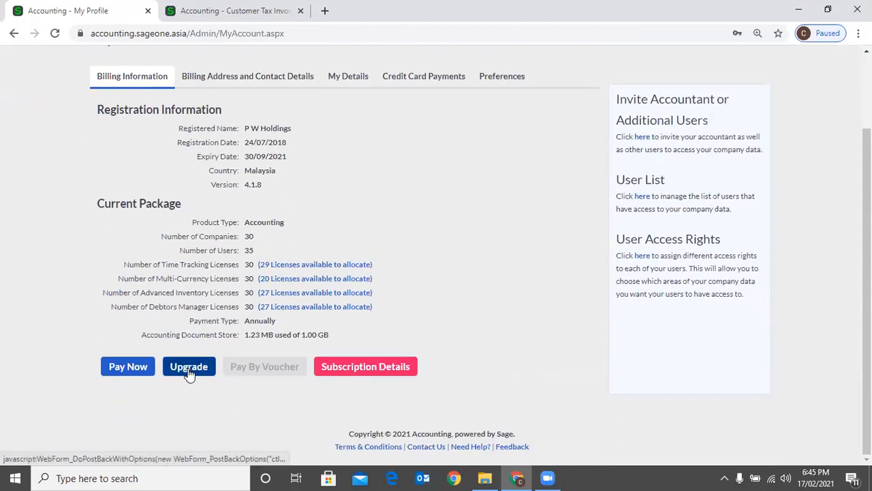
pyautogui.click(189, 373)
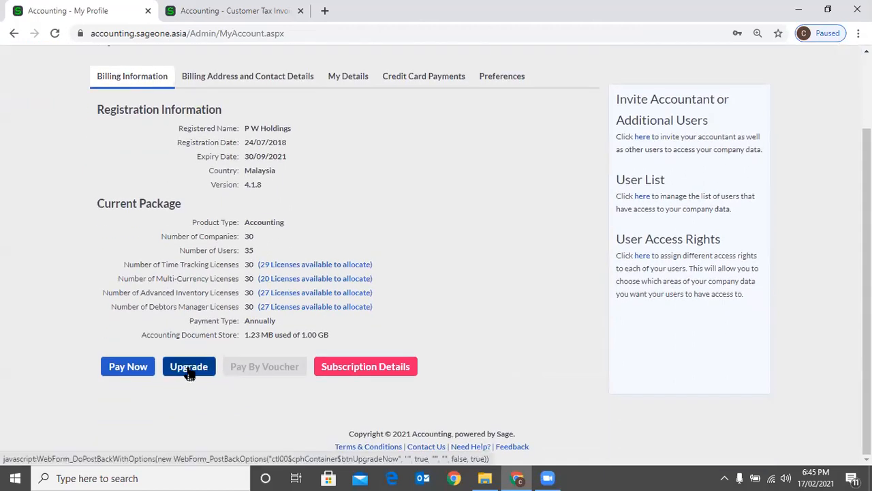
pyautogui.click(190, 370)
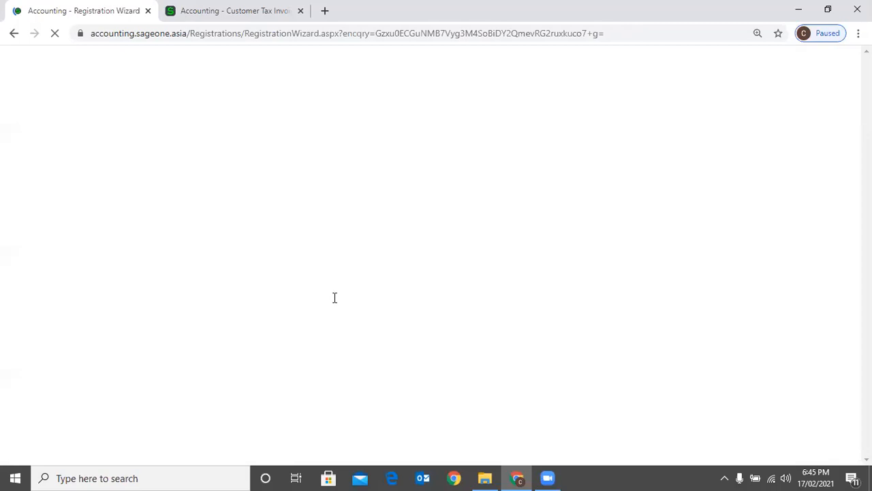
pyautogui.scroll(-3, 356, 311)
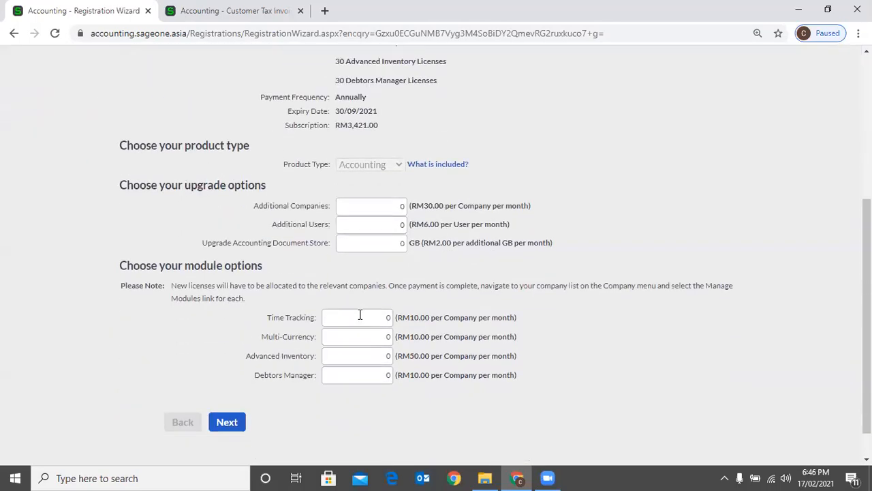
pyautogui.scroll(-1, 356, 316)
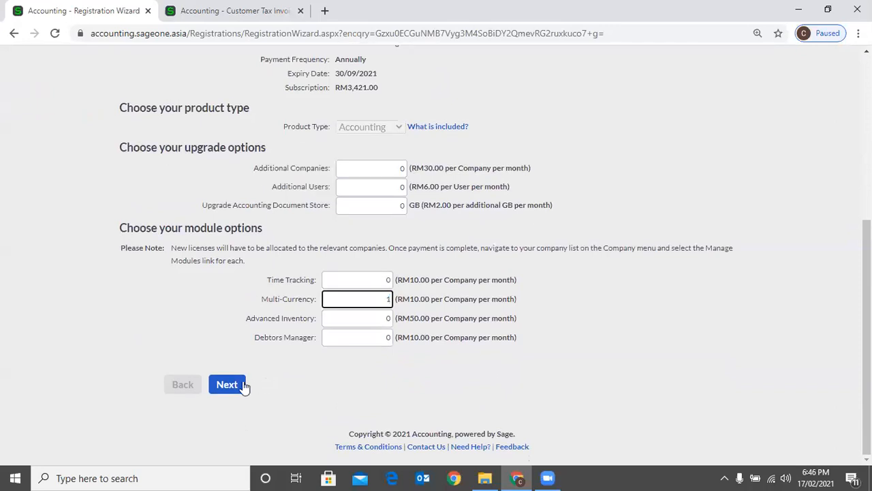
pyautogui.click(243, 386)
pyautogui.click(349, 172)
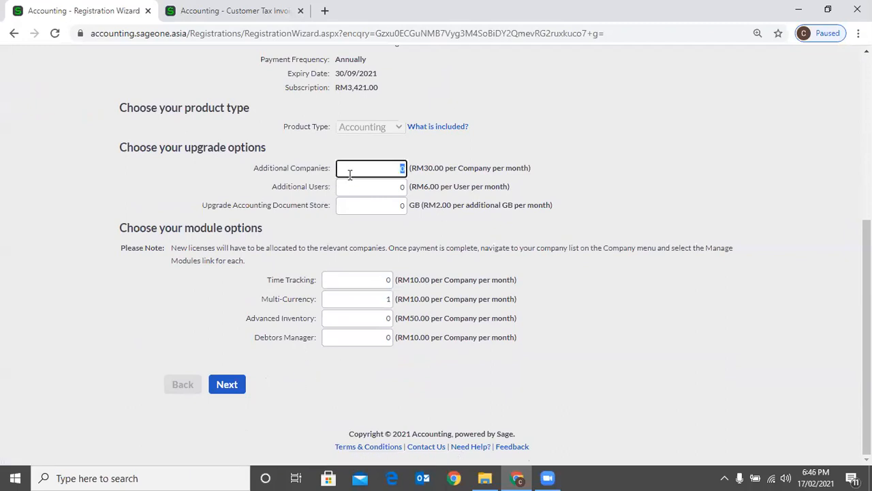
pyautogui.click(347, 182)
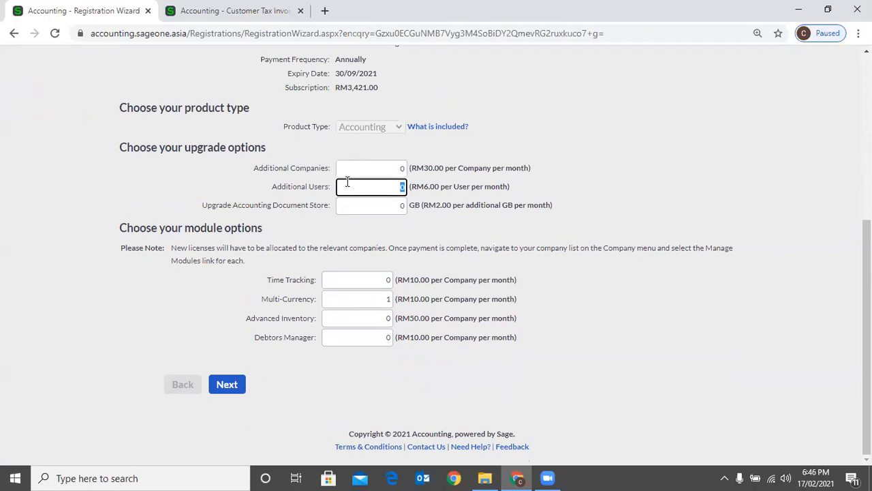
pyautogui.click(360, 198)
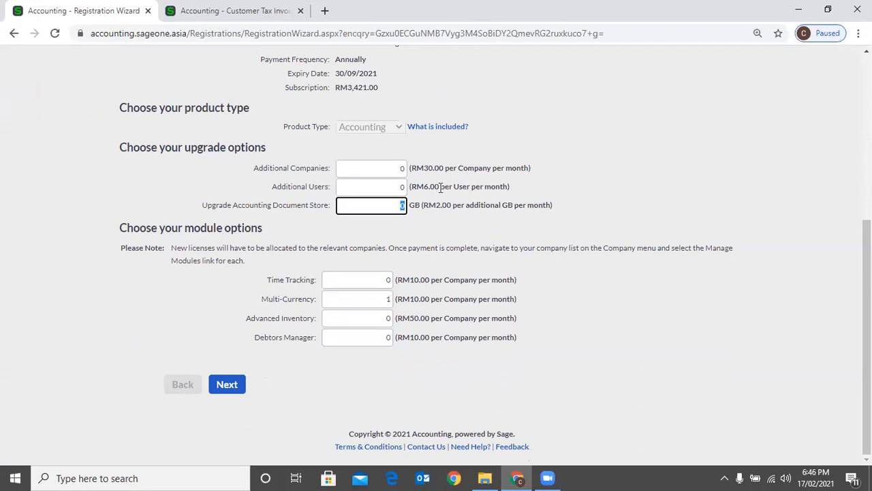
# Enter quantity 1 for Advanced Inventory, Debtors Manager and Time Tracking modules
pyautogui.click(366, 317)
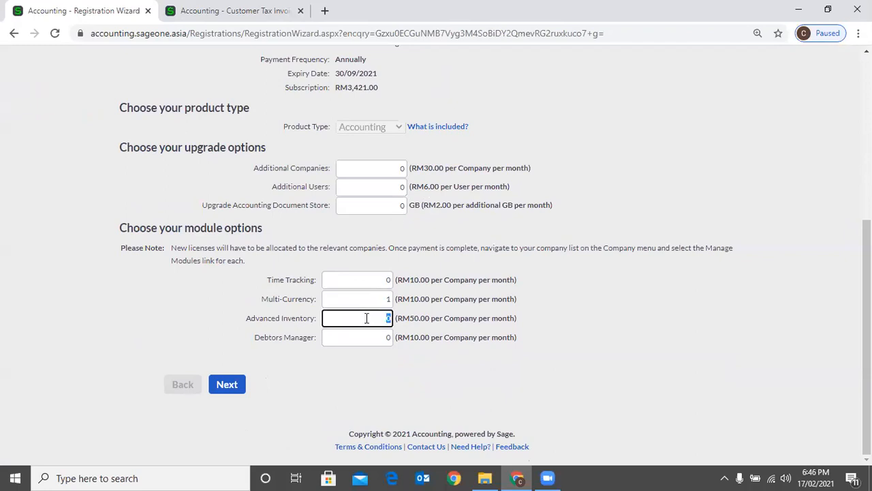
pyautogui.write('1')
pyautogui.click(364, 337)
pyautogui.write('1')
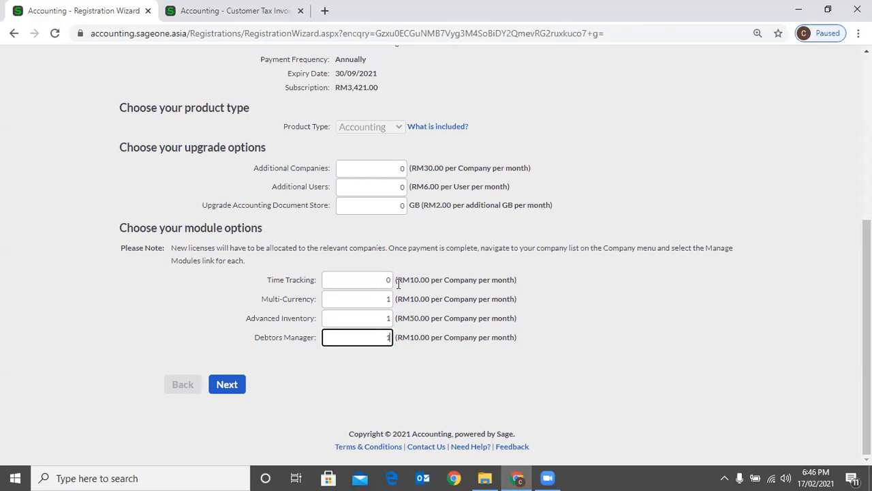
pyautogui.click(395, 281)
pyautogui.write('1')
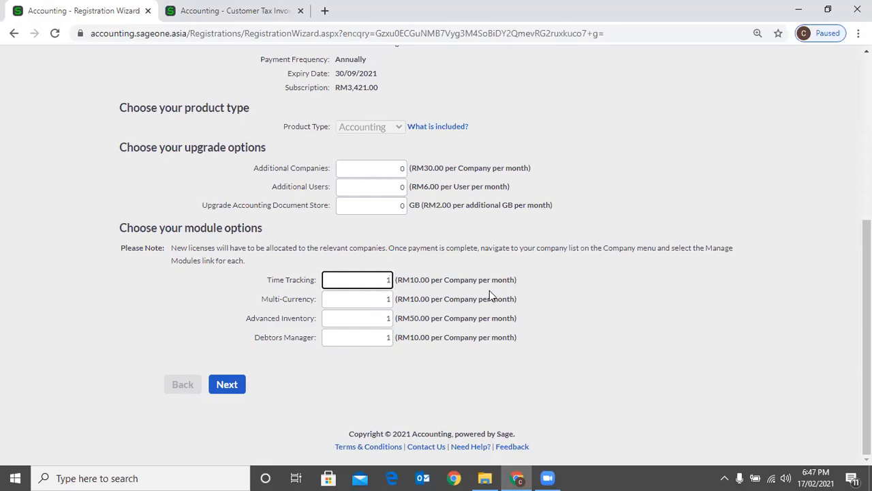
pyautogui.scroll(2, 573, 85)
# Restart the subscription upgrade from the My Profile billing page
pyautogui.scroll(3, 574, 161)
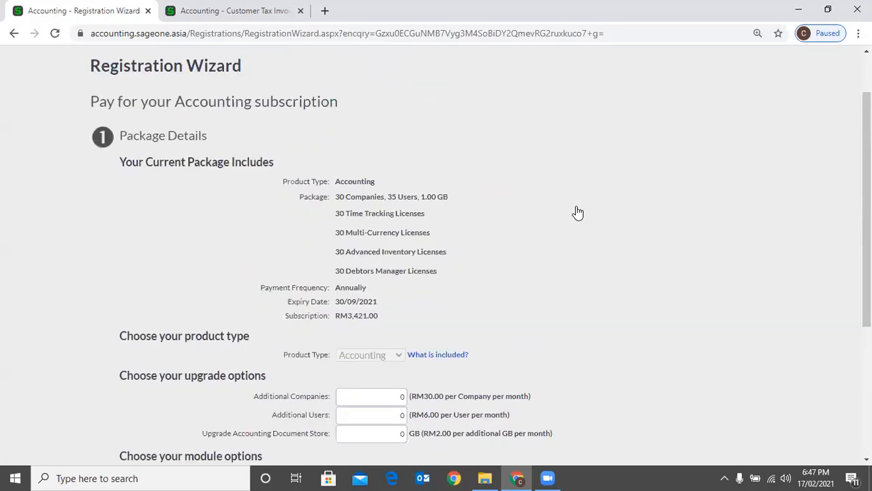
pyautogui.scroll(1, 580, 204)
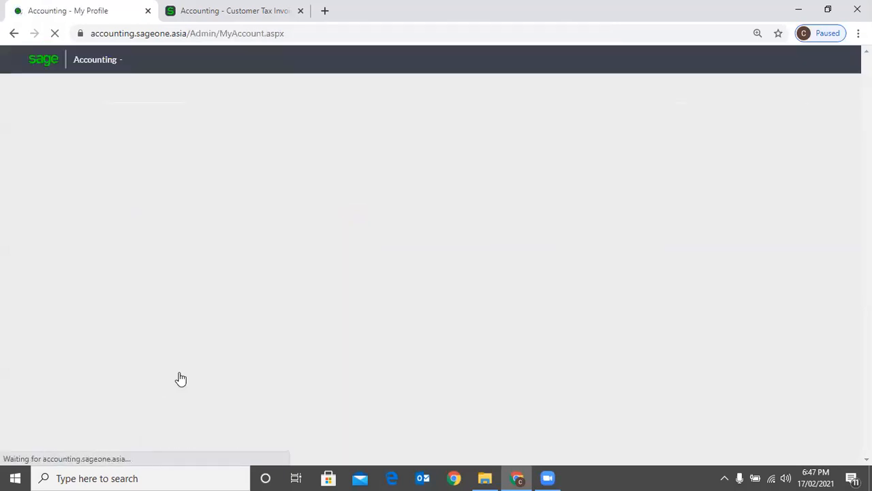
pyautogui.scroll(-2, 180, 377)
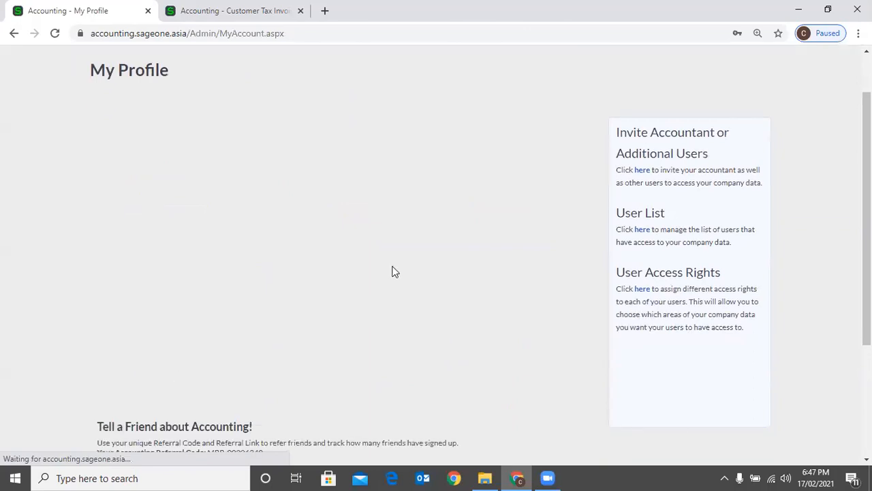
pyautogui.scroll(-1, 398, 270)
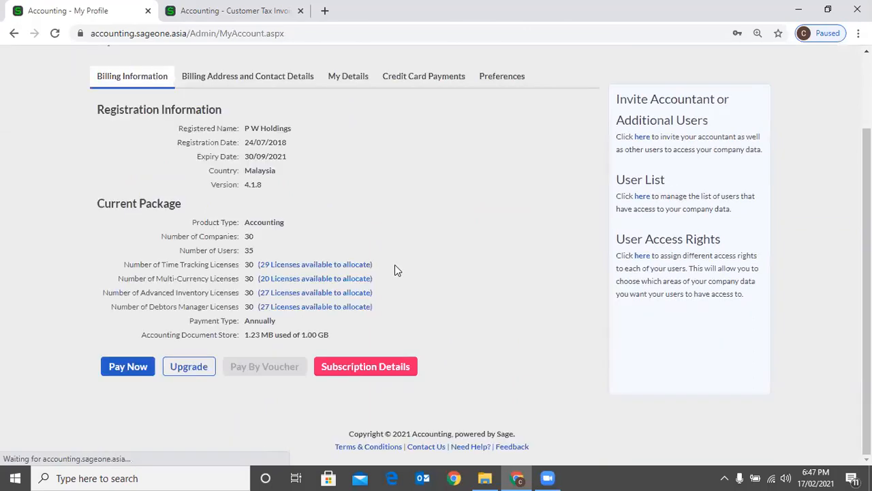
pyautogui.click(189, 366)
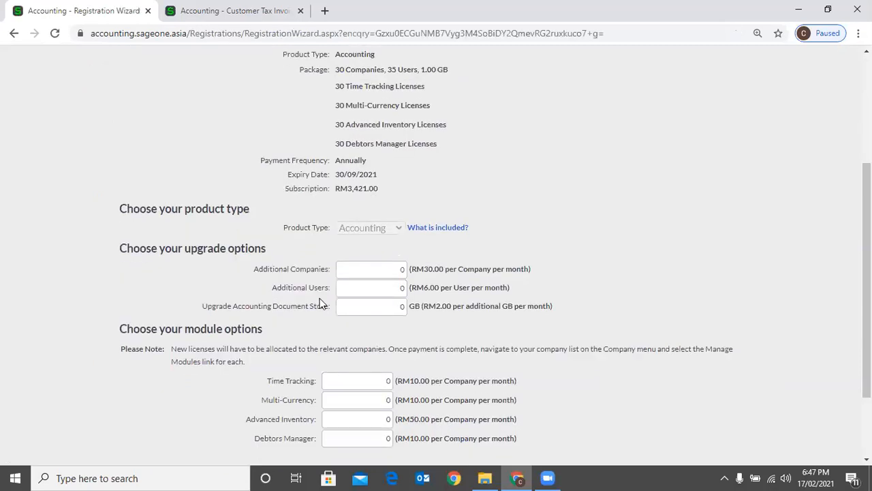
# Enter quantity 1 for Multi-Currency, Advanced Inventory and Debtors Manager modules
pyautogui.scroll(-1, 320, 305)
pyautogui.scroll(-1, 349, 302)
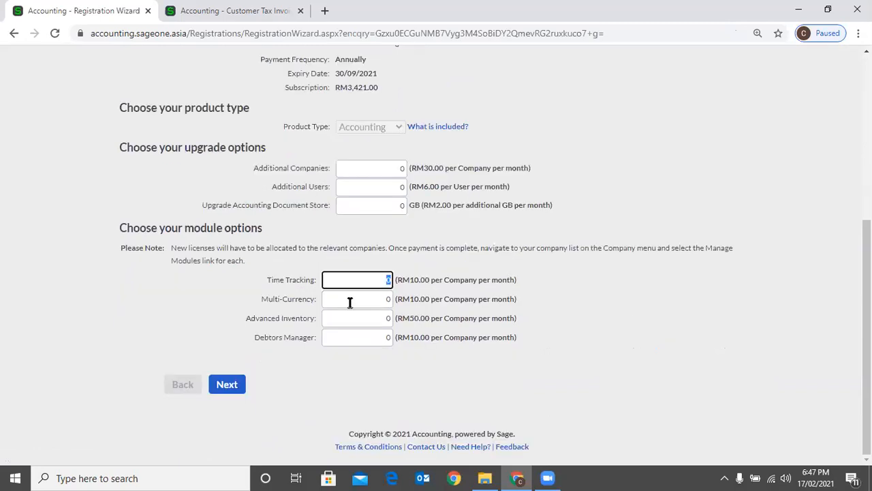
pyautogui.click(350, 303)
pyautogui.write('1')
pyautogui.click(364, 317)
pyautogui.write('1')
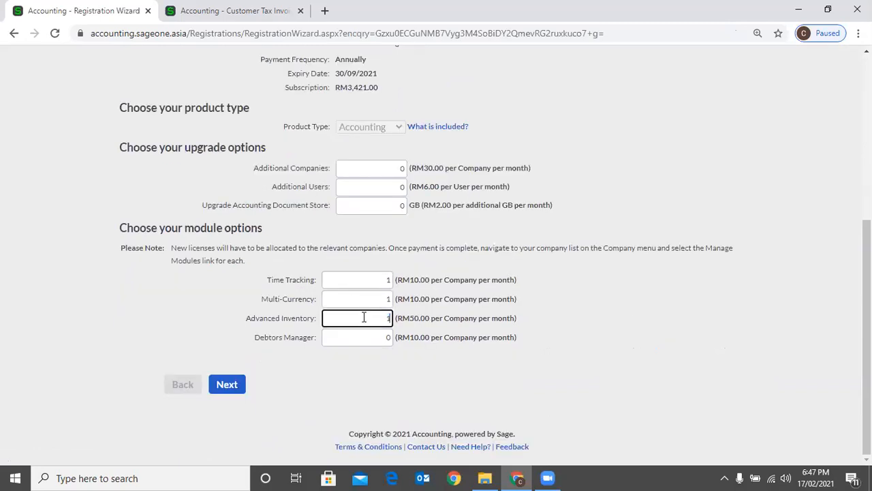
pyautogui.click(368, 338)
pyautogui.write('1')
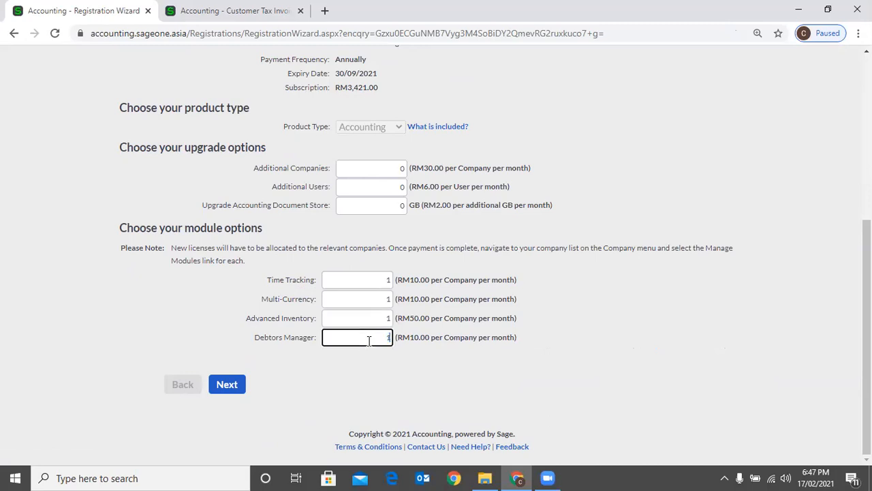
pyautogui.click(312, 378)
# Close the Customer Tax Invoices e-mail without sending it
pyautogui.click(236, 11)
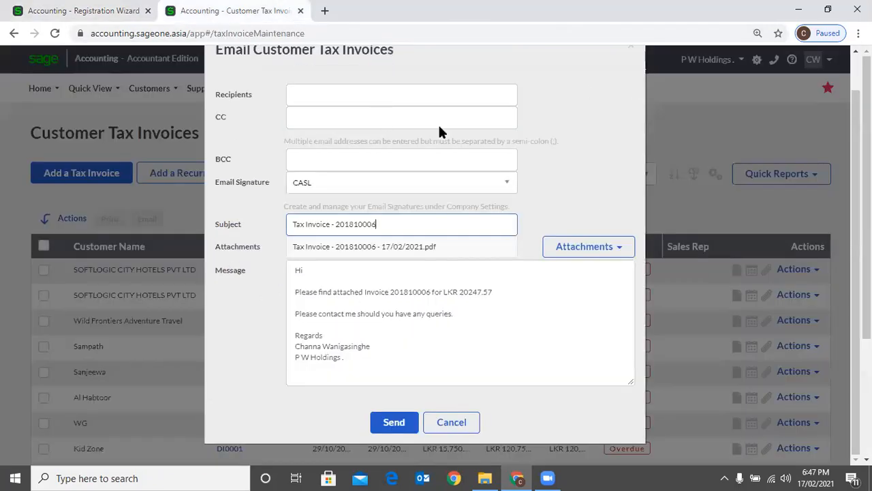
pyautogui.click(631, 49)
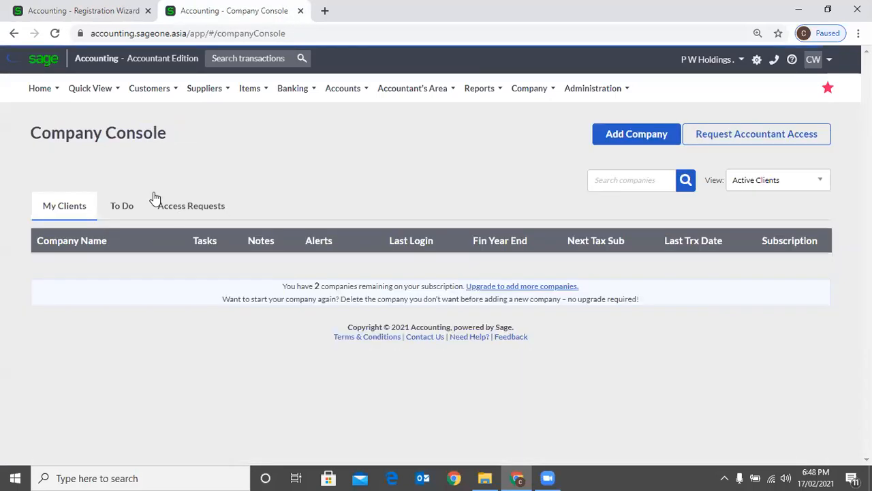
pyautogui.scroll(-1, 276, 206)
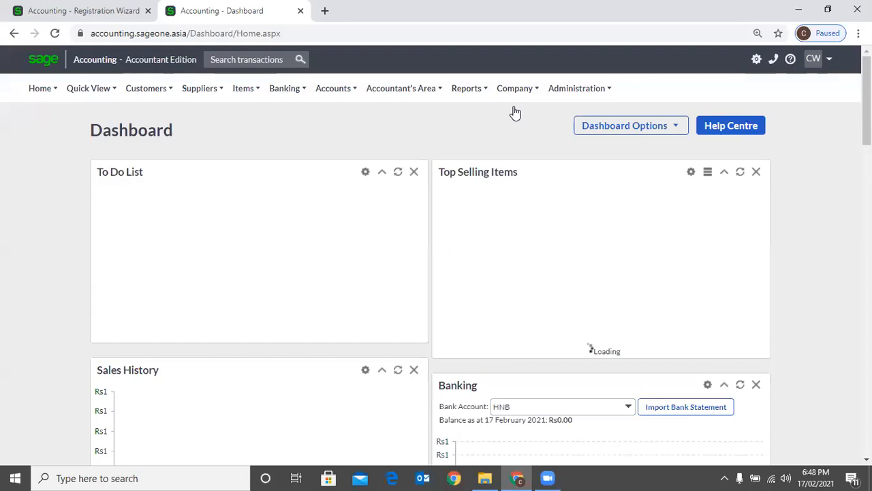
# Open the Company Console and dismiss the module allocation window
pyautogui.moveTo(515, 114)
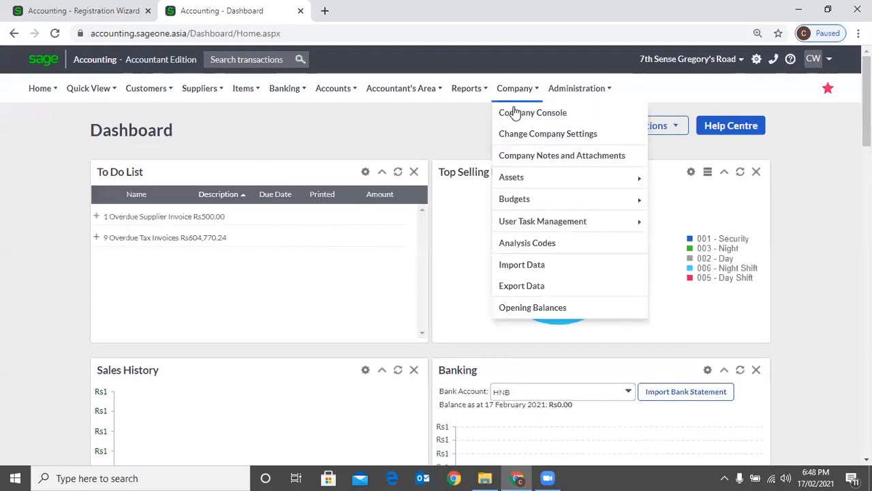
pyautogui.click(515, 113)
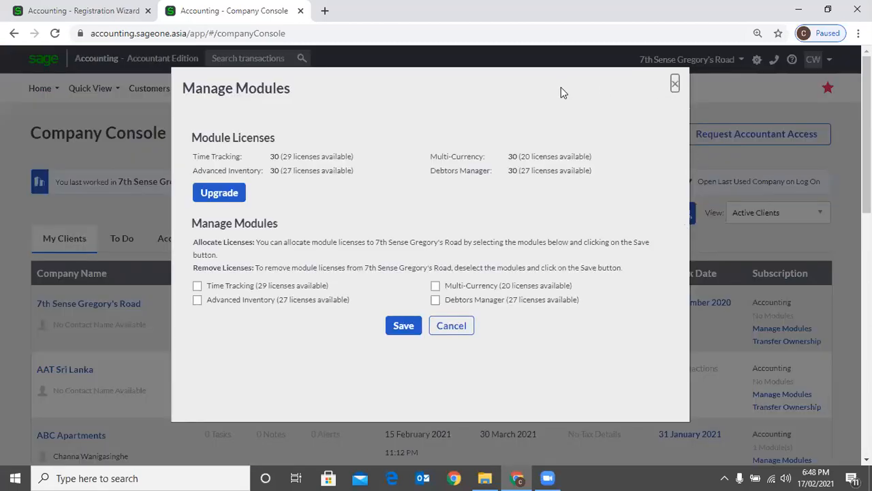
pyautogui.press('Escape')
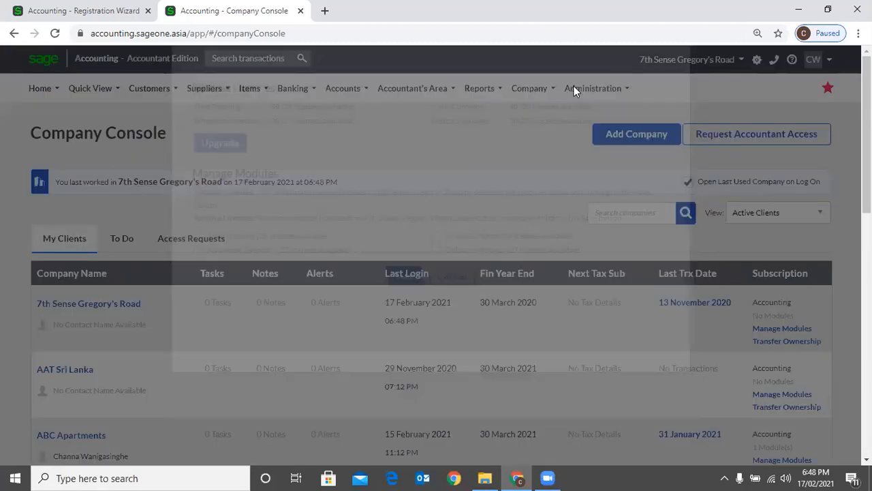
pyautogui.moveTo(574, 89)
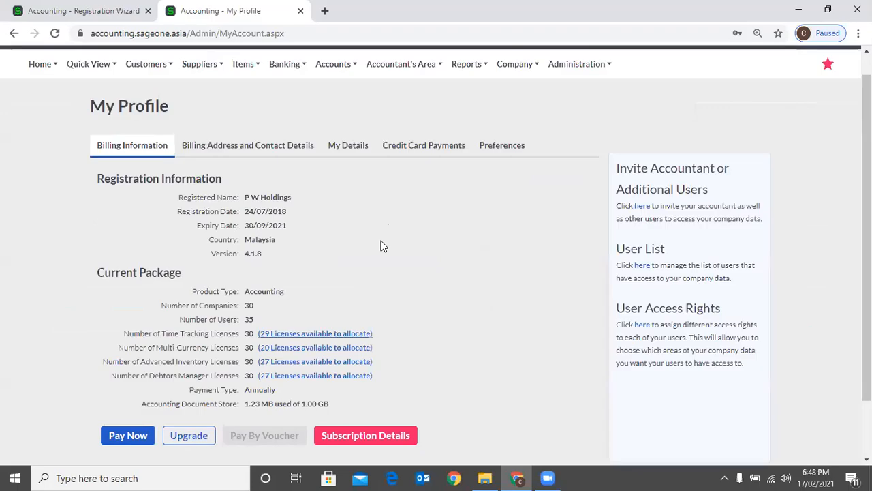
# Leave the wizard's module quantities and choose Company > Company Console
pyautogui.scroll(-1, 379, 242)
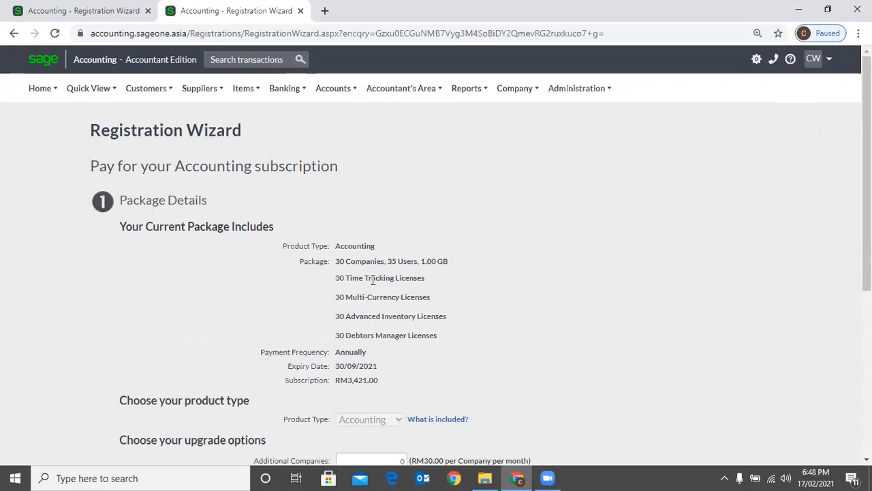
pyautogui.scroll(-5, 373, 280)
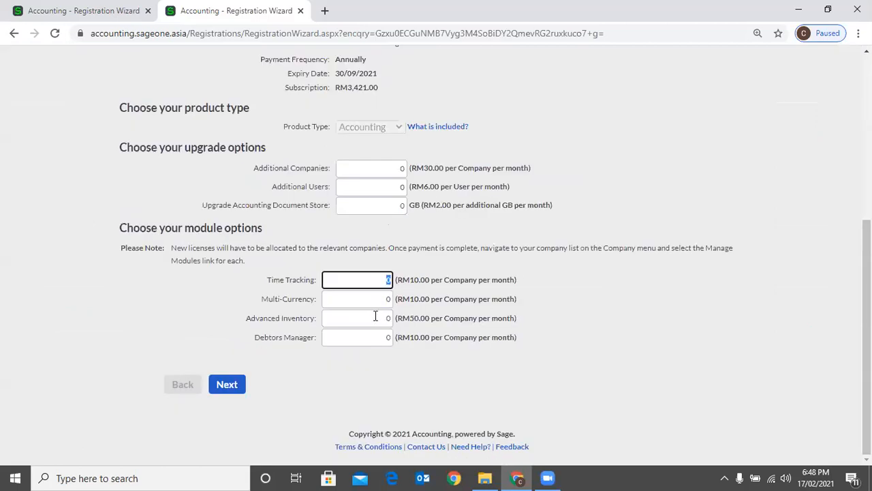
pyautogui.press('Tab')
pyautogui.press('Tab')
pyautogui.press('Tab')
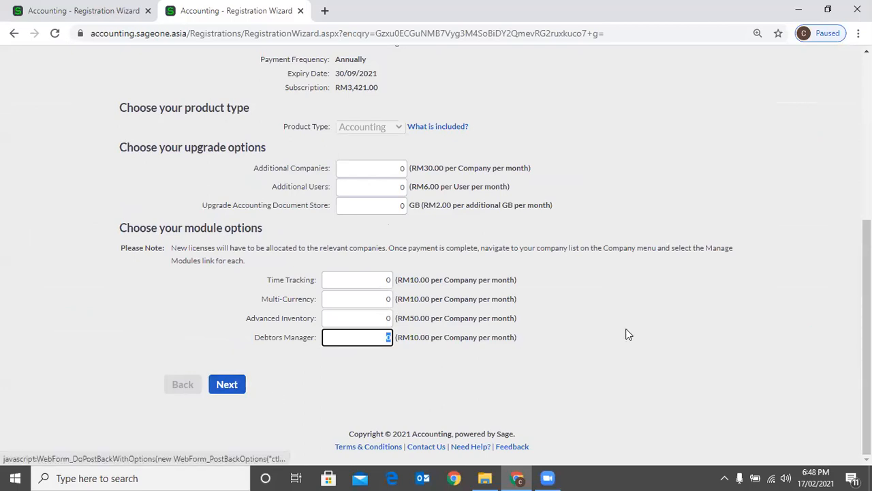
pyautogui.scroll(2, 624, 300)
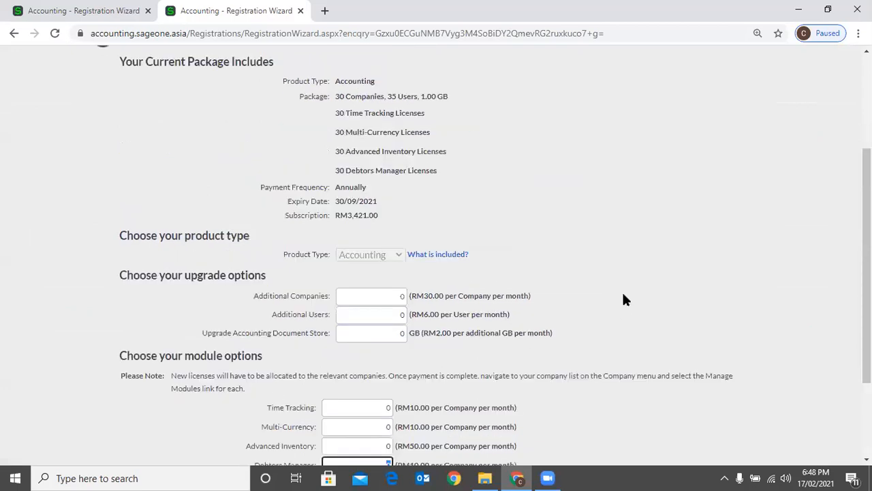
pyautogui.scroll(2, 619, 282)
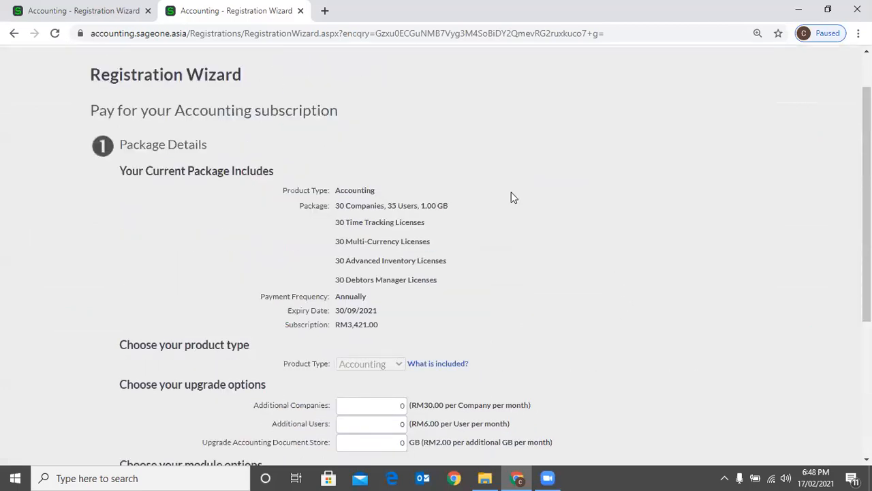
pyautogui.scroll(1, 514, 177)
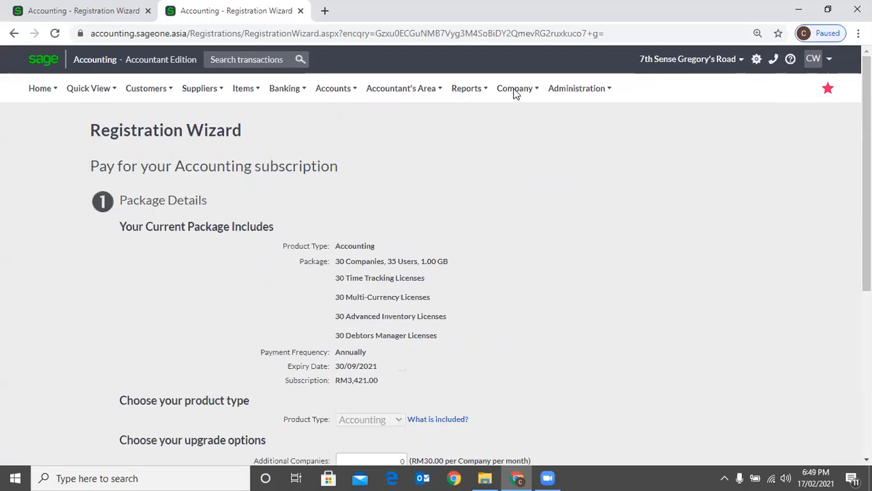
pyautogui.click(516, 93)
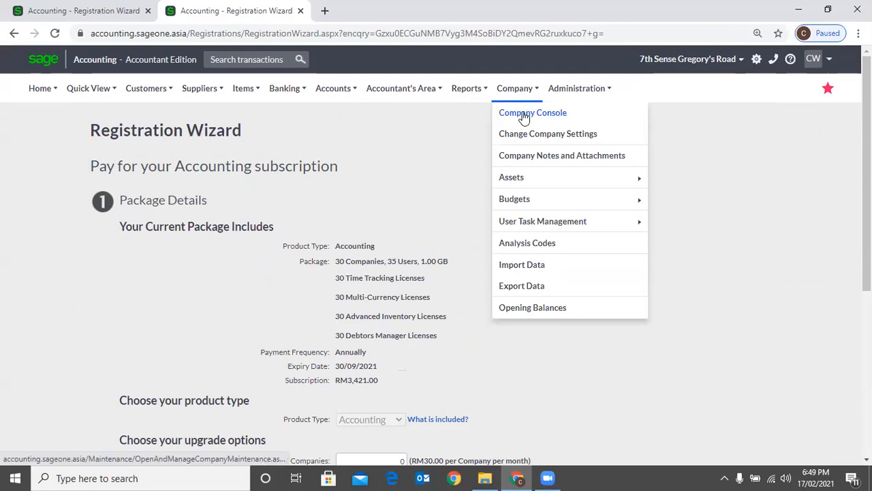
pyautogui.click(524, 115)
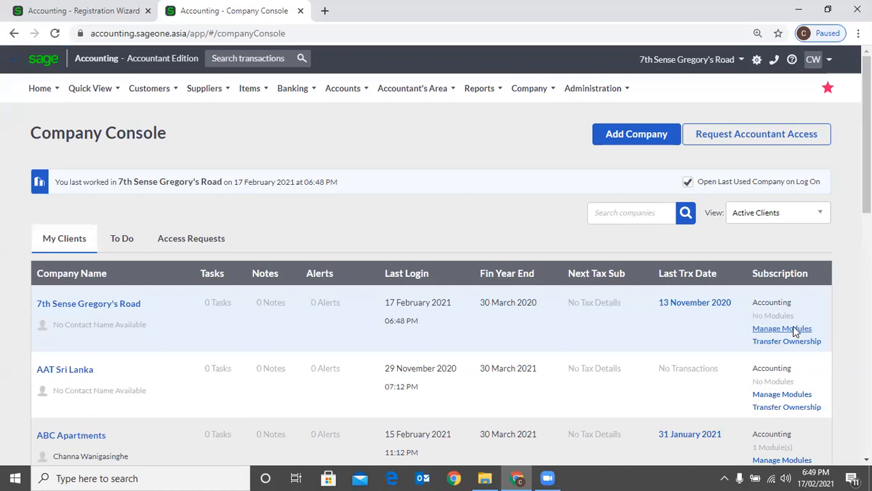
# In Manage Modules for 7th Sense Gregory's Road, tick Time Tracking, Advanced Inventory, Multi-Currency, Debtors Manager, then discard
pyautogui.click(109, 305)
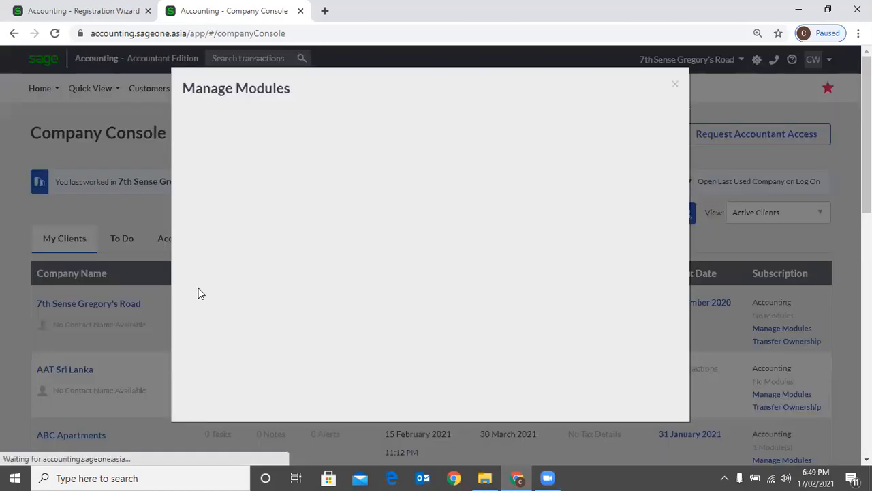
pyautogui.click(197, 286)
pyautogui.click(197, 300)
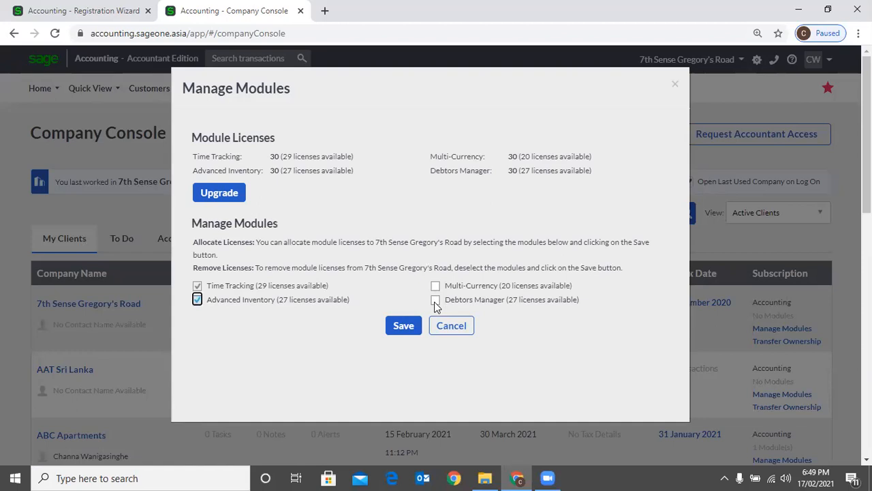
pyautogui.click(435, 286)
pyautogui.click(436, 300)
pyautogui.click(449, 327)
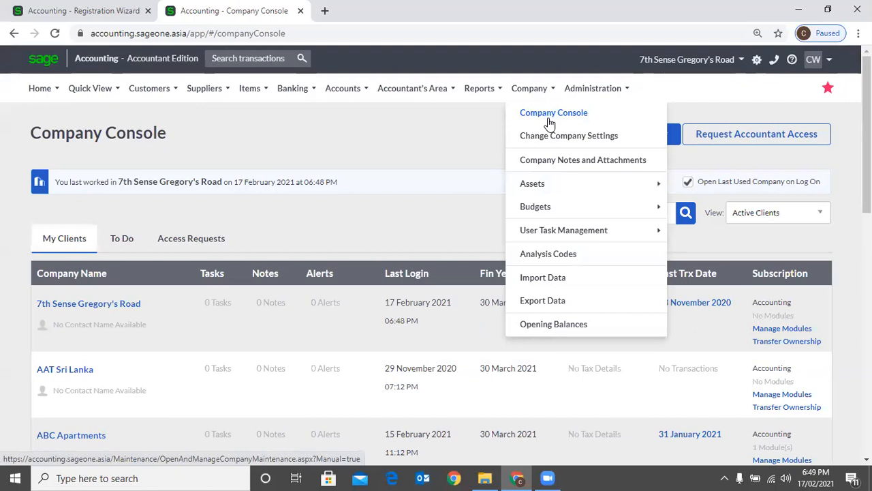
# Reload the console, tick Multi-Currency and Debtors Manager, then close without saving
pyautogui.click(550, 123)
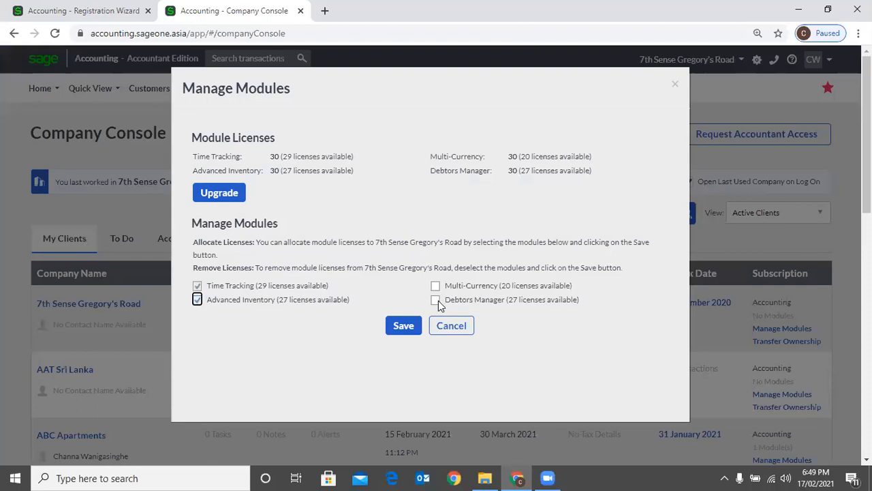
pyautogui.click(435, 285)
pyautogui.click(436, 300)
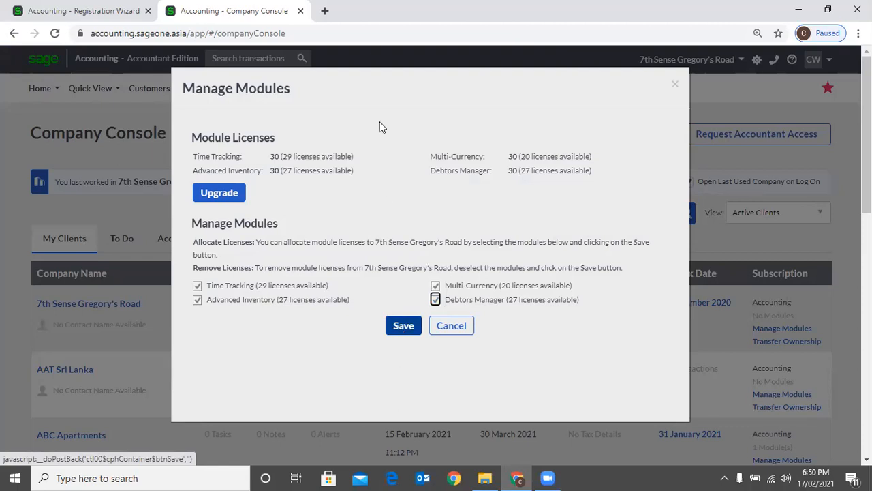
pyautogui.click(674, 85)
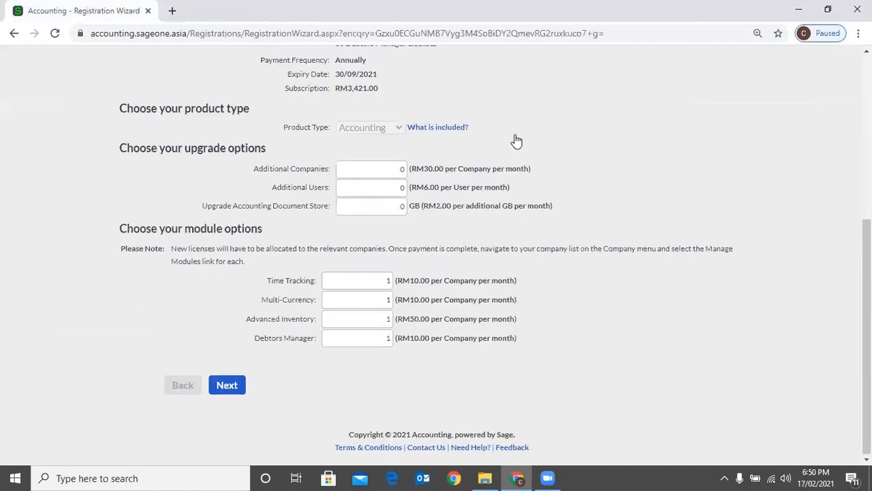
# Switch the active company back to 7th Sense Gregory's Road using the company switcher
pyautogui.scroll(4, 195, 175)
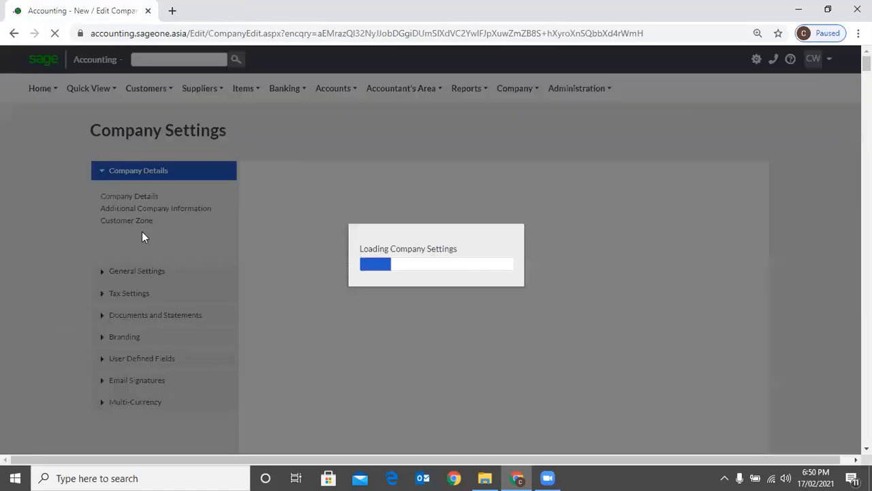
pyautogui.scroll(-1, 646, 55)
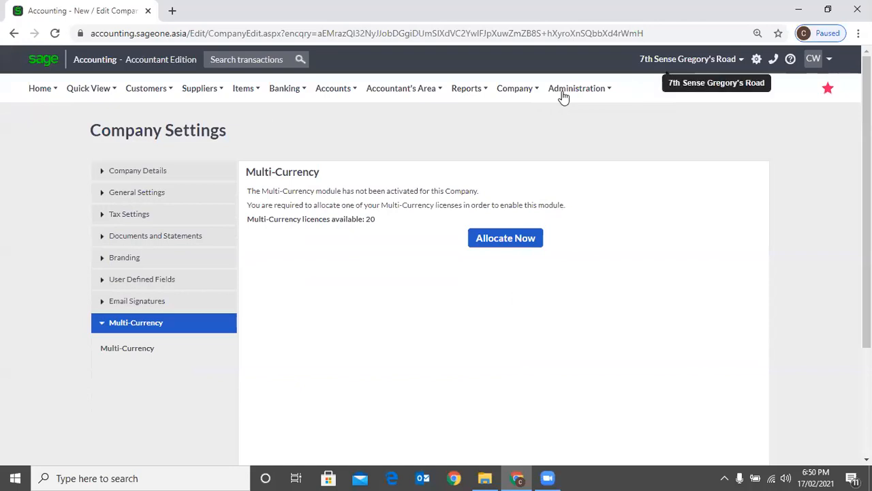
pyautogui.click(683, 60)
pyautogui.click(684, 218)
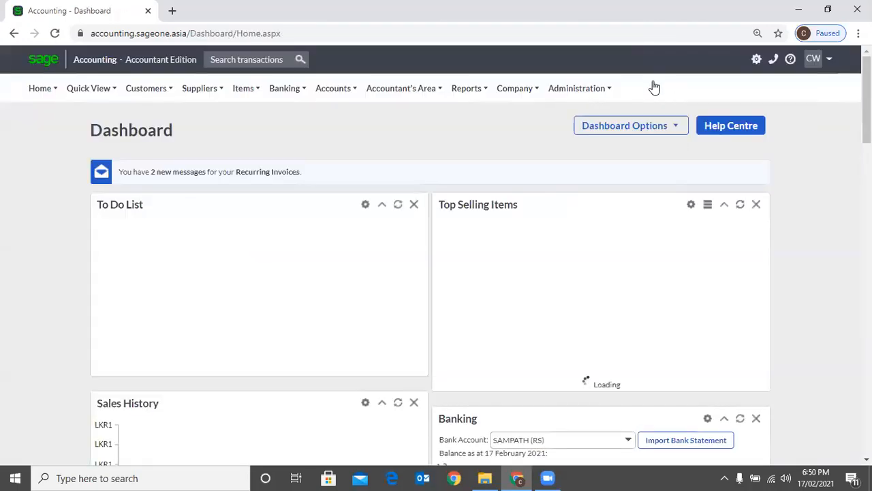
pyautogui.moveTo(705, 60)
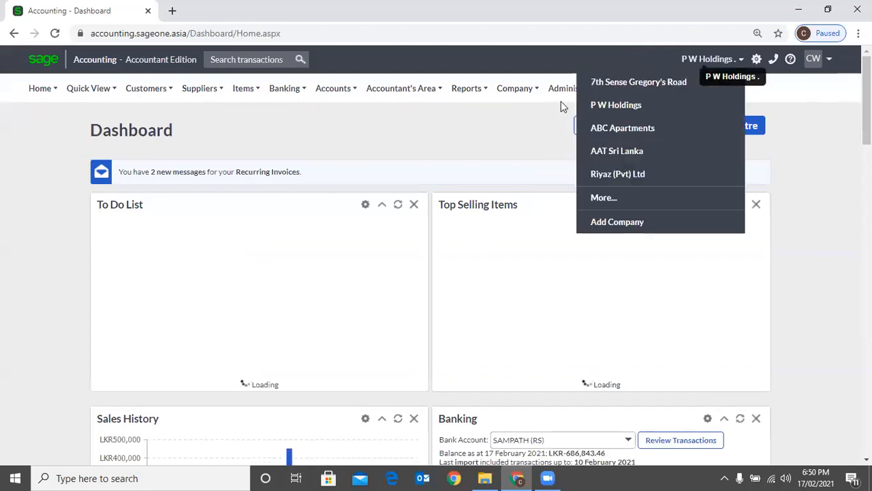
pyautogui.click(639, 82)
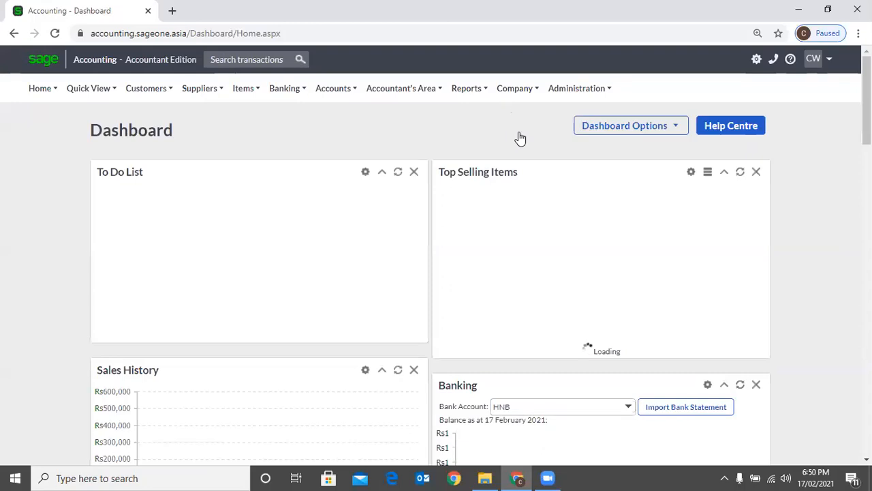
# Bring up Company > Change Company Settings and scroll down the Company Details page
pyautogui.moveTo(516, 89)
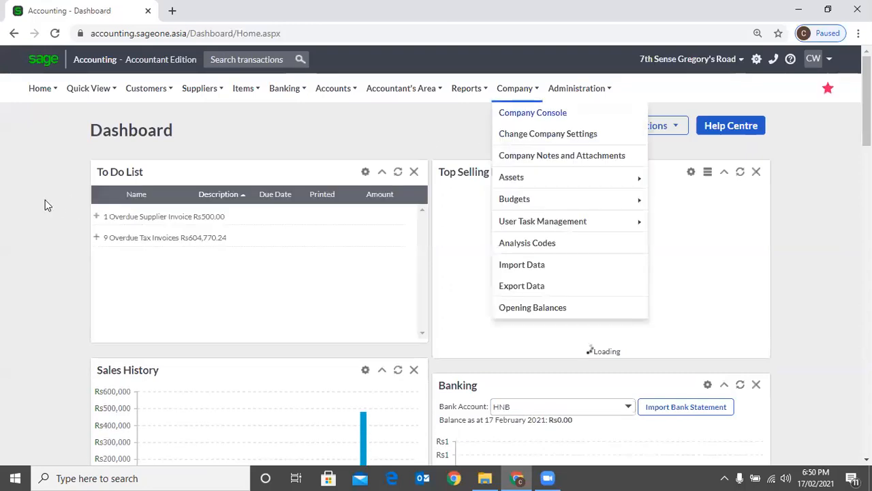
pyautogui.click(548, 134)
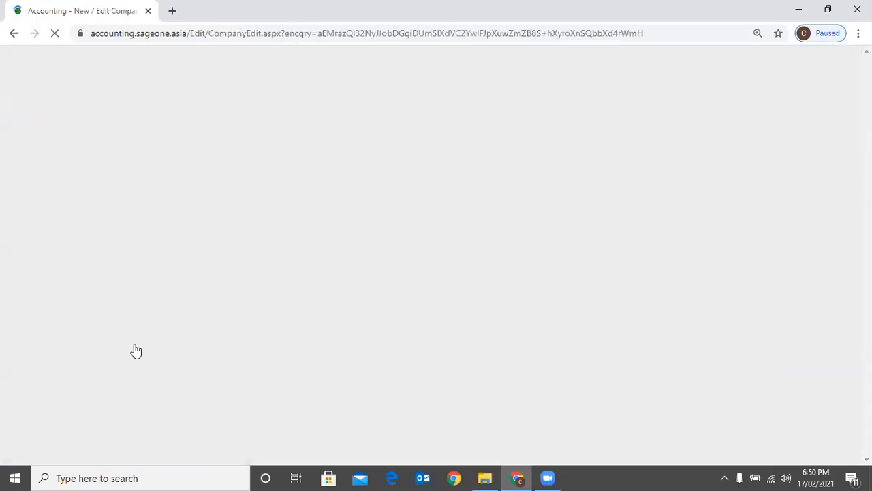
pyautogui.scroll(-1, 137, 342)
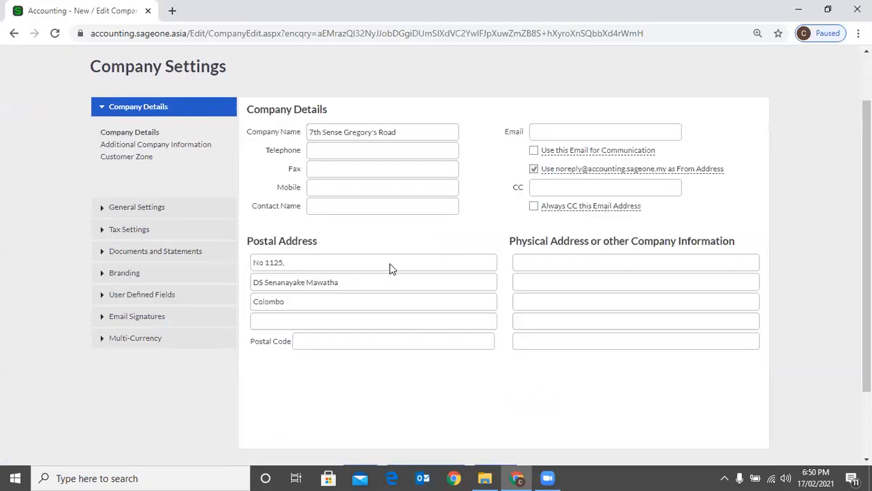
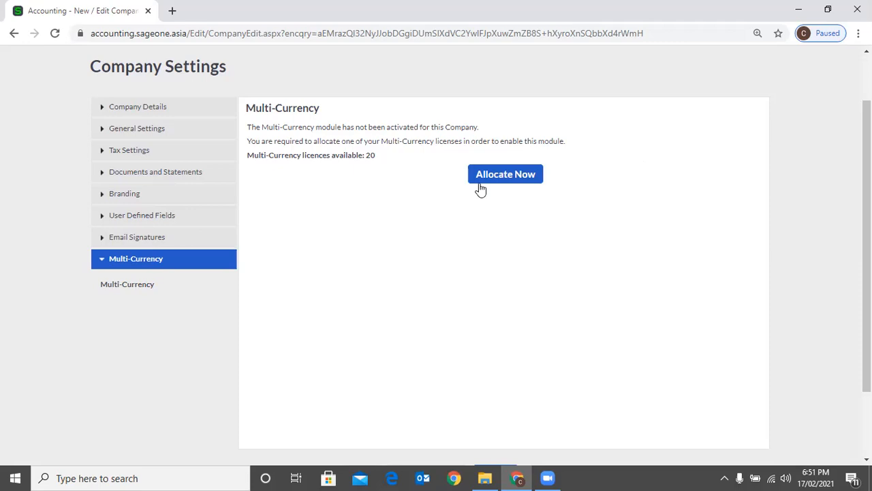
# Open Company Settings and expand the Multi-Currency section
pyautogui.scroll(1, 517, 107)
pyautogui.click(534, 97)
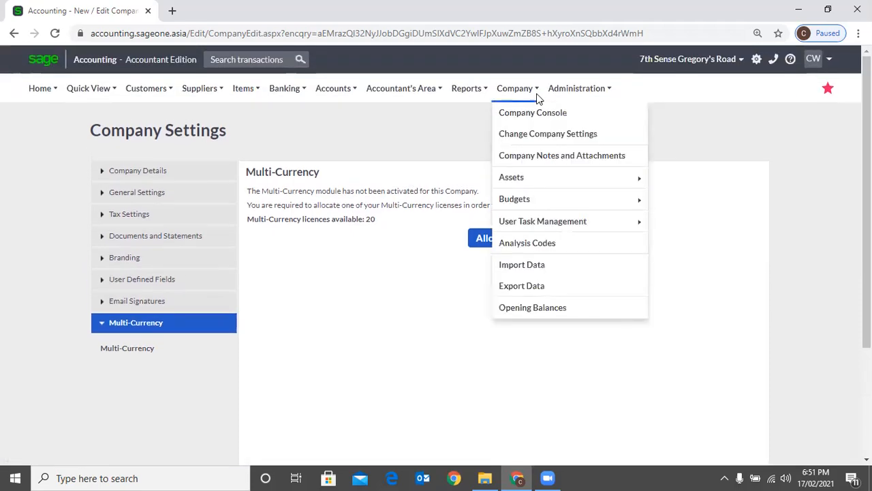
pyautogui.click(543, 141)
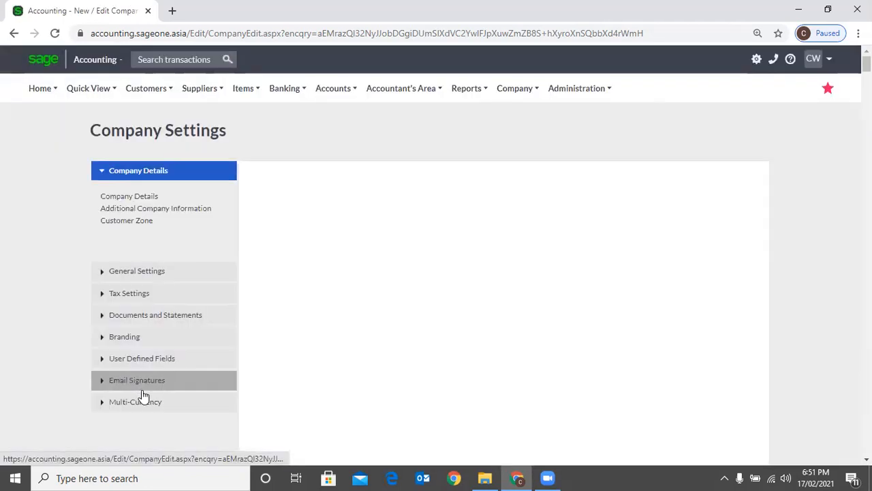
pyautogui.click(149, 402)
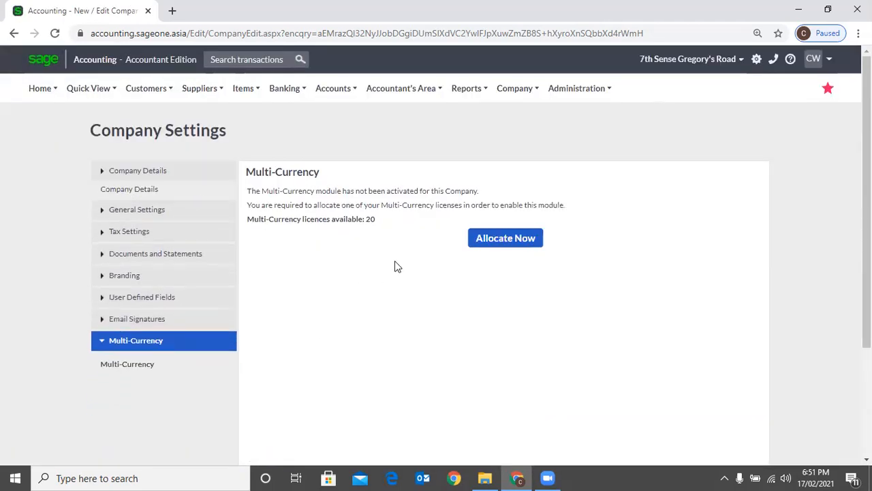
# Allocate a Multi-Currency licence and enable Multi-Currency, leaving Home Currency at (None)
pyautogui.click(492, 249)
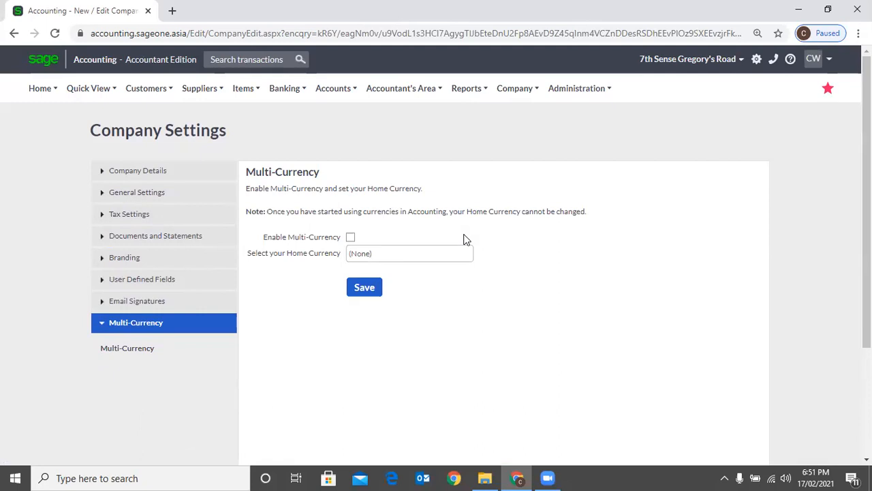
pyautogui.click(350, 238)
pyautogui.click(466, 263)
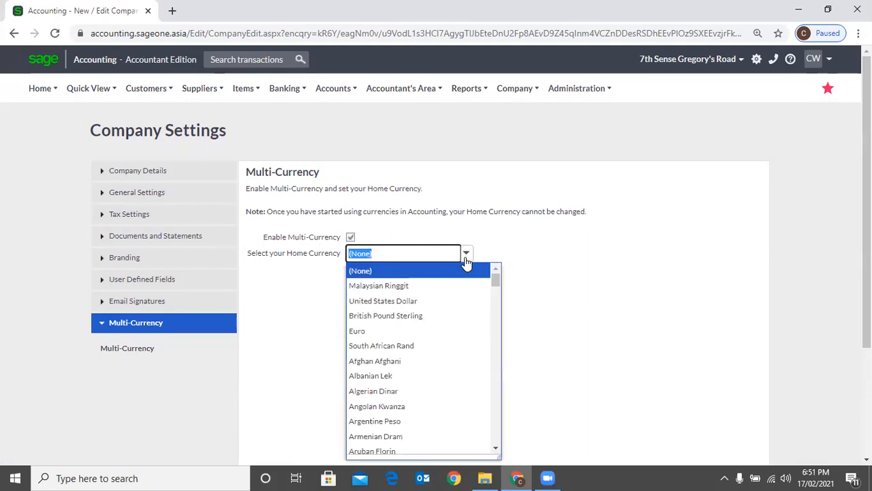
pyautogui.click(521, 246)
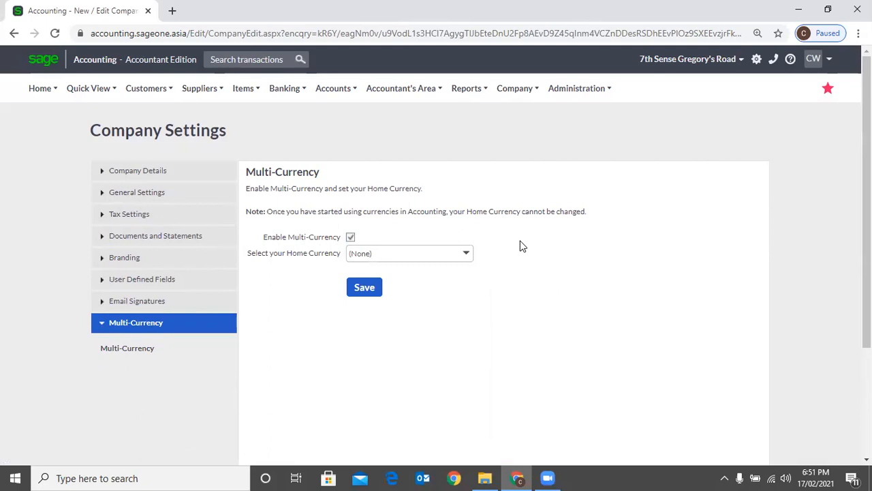
pyautogui.click(466, 254)
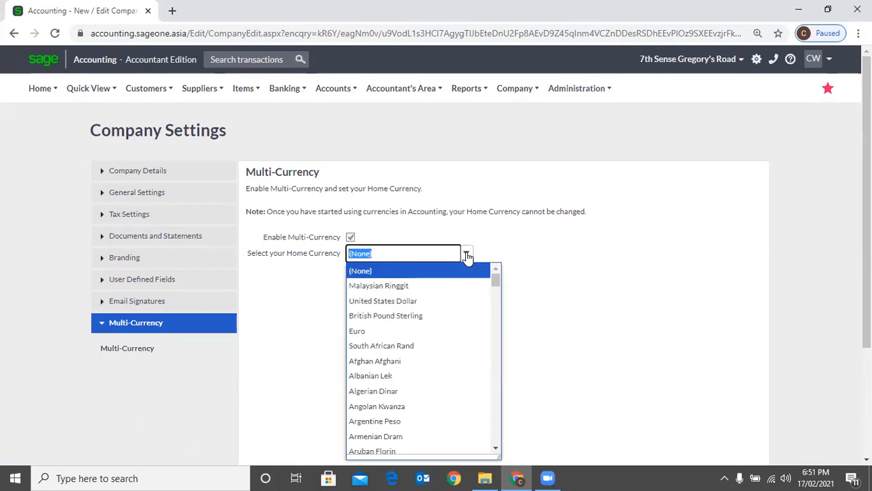
pyautogui.write('S')
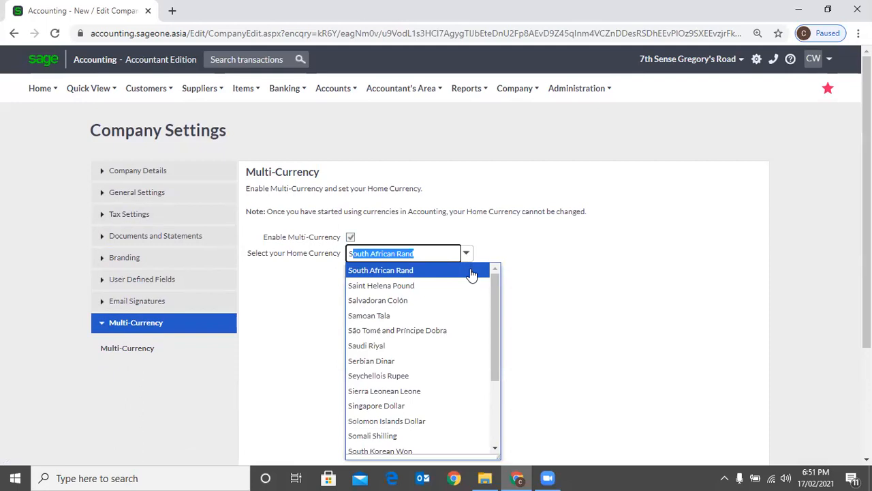
pyautogui.write('ri Lankan Rupee')
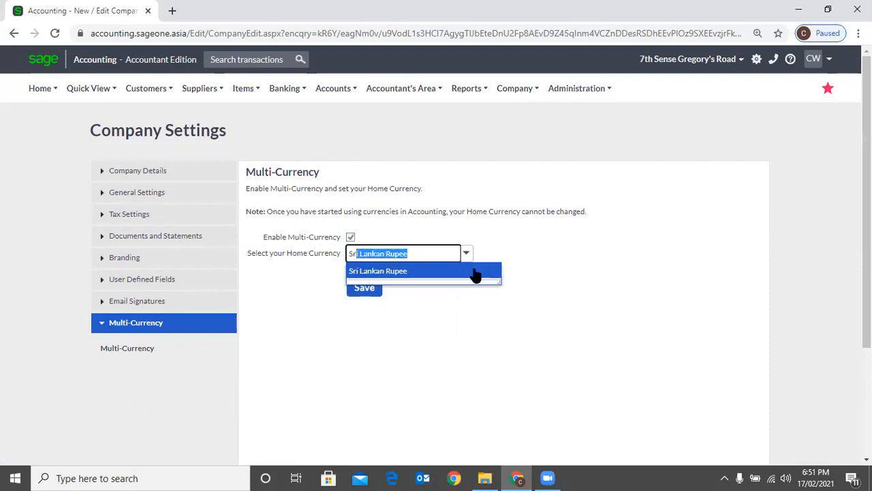
pyautogui.click(534, 251)
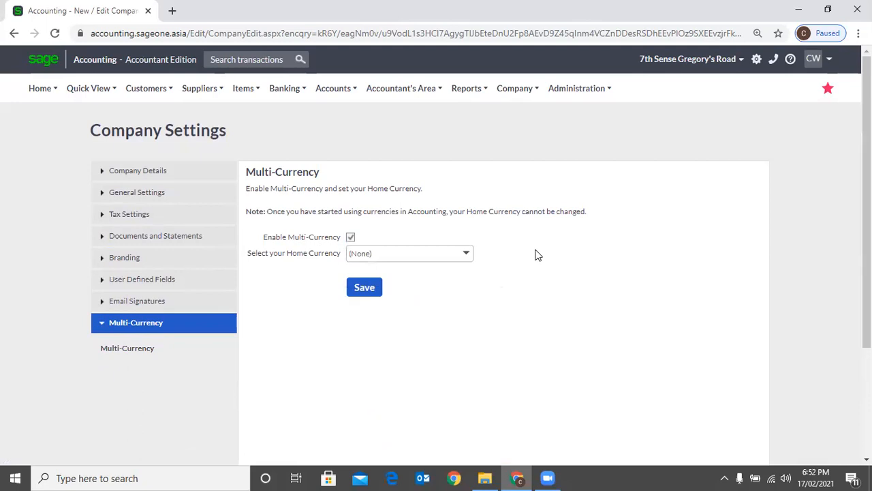
# Set the home currency to United States Dollar
pyautogui.click(471, 256)
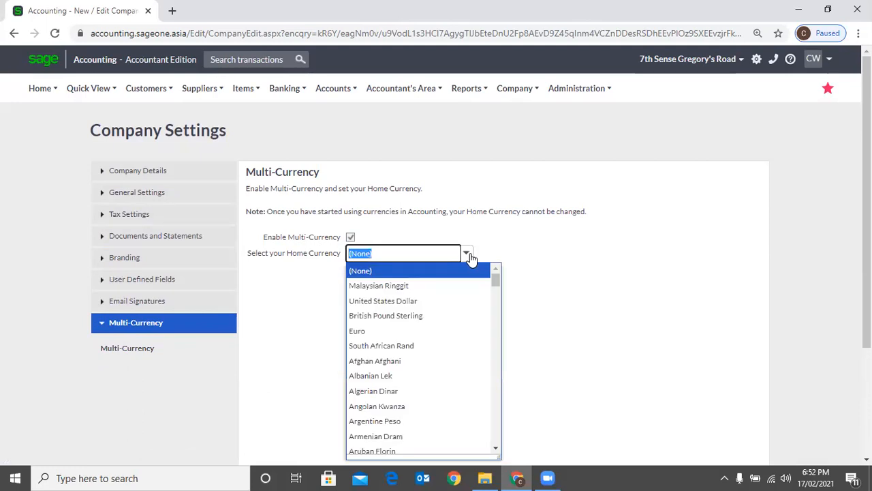
pyautogui.press('Down')
pyautogui.press('Down')
pyautogui.press('Return')
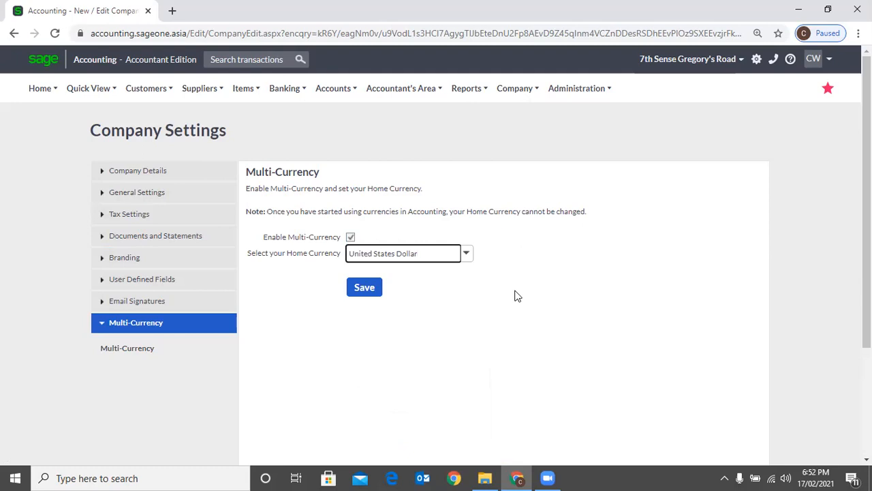
# Keep Multi-Currency enabled, recheck the US Dollar home currency, and bring up the company list
pyautogui.click(351, 238)
pyautogui.click(464, 259)
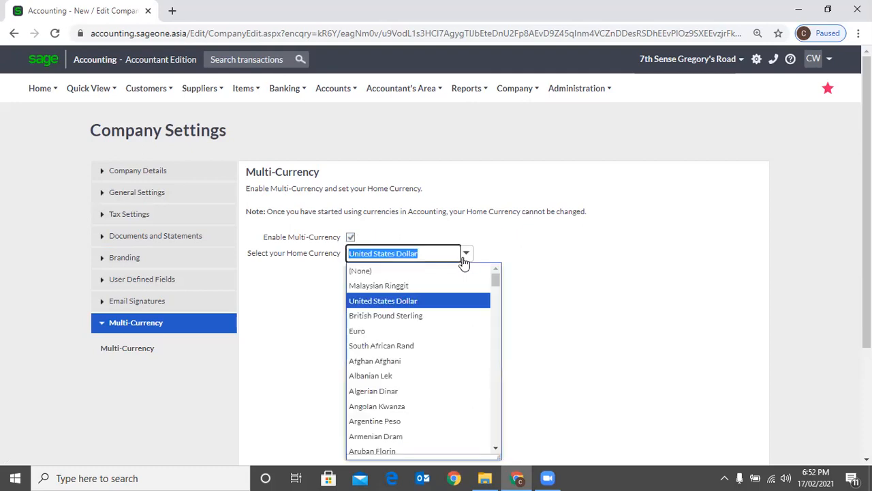
pyautogui.scroll(-4, 446, 314)
pyautogui.click(494, 244)
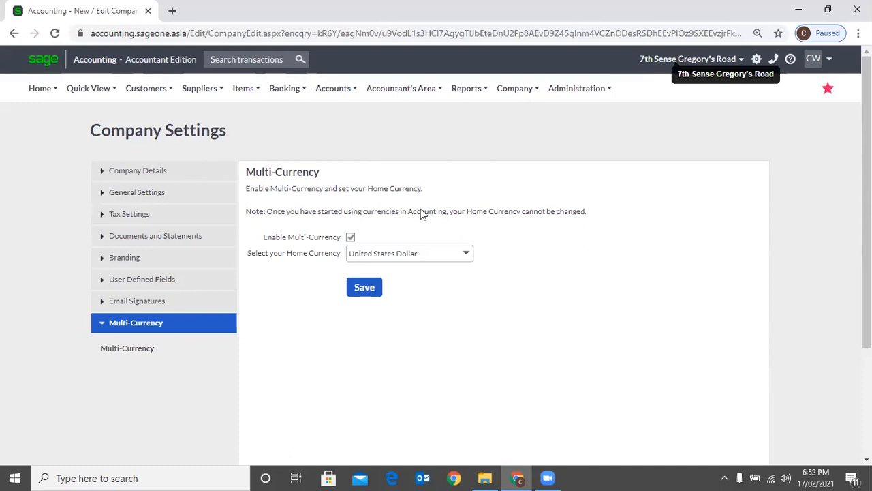
pyautogui.click(690, 60)
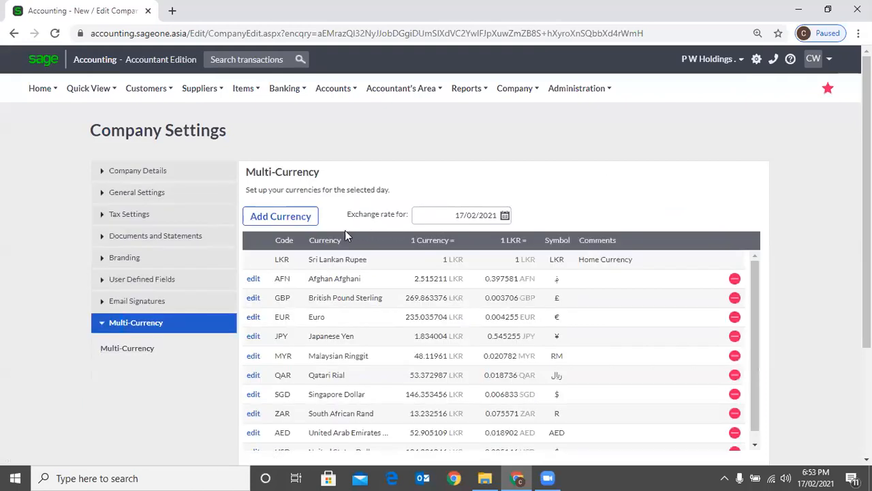
# Add Australian Dollar as a new currency at 150.64936 LKR and check it in the table
pyautogui.click(291, 223)
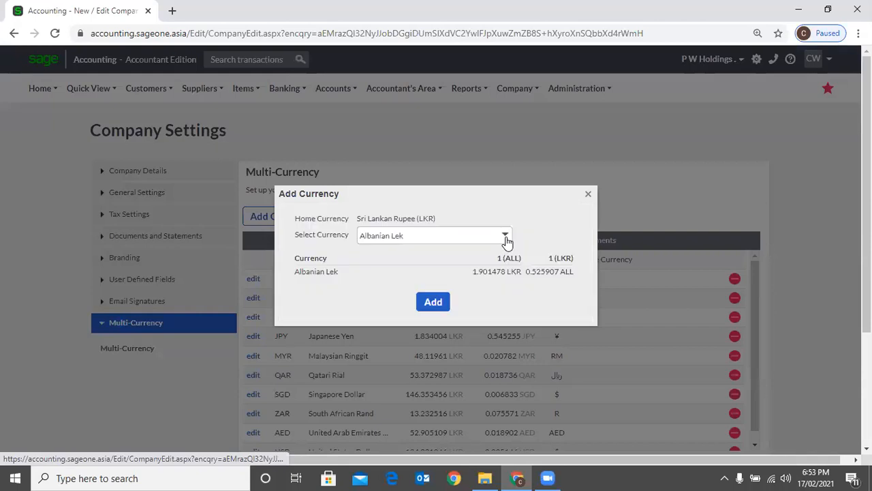
pyautogui.click(505, 235)
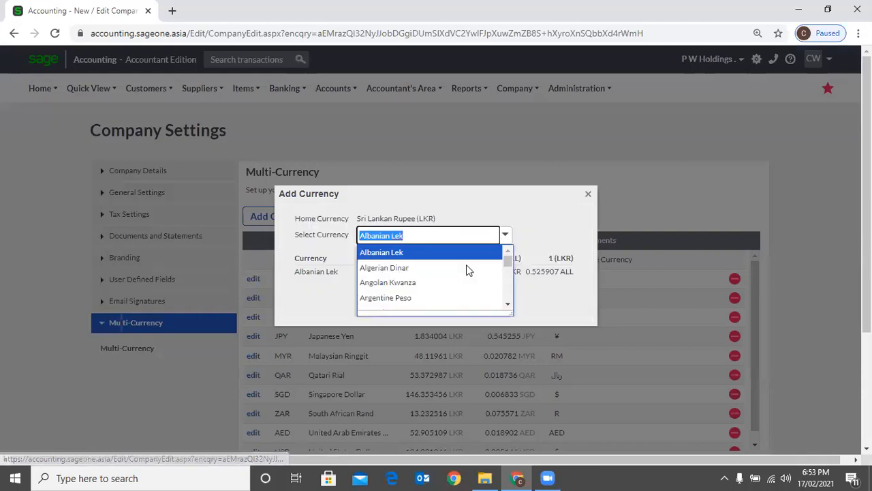
pyautogui.scroll(-1, 430, 293)
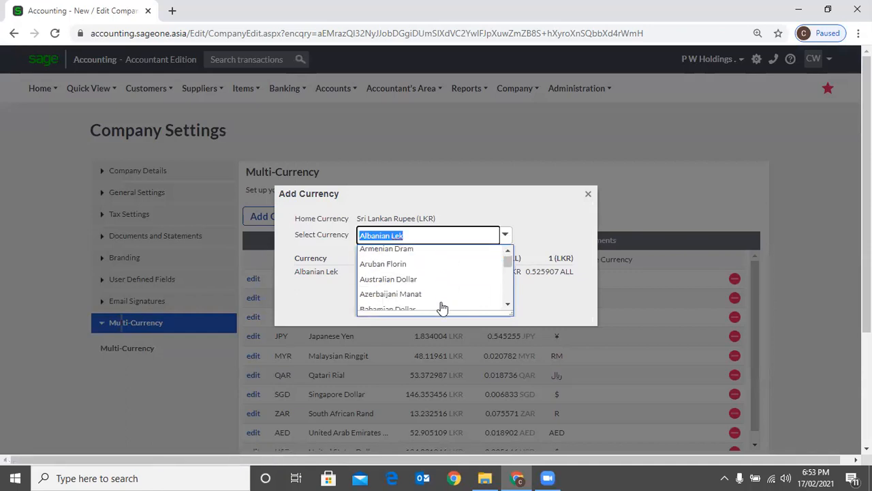
pyautogui.press('Return')
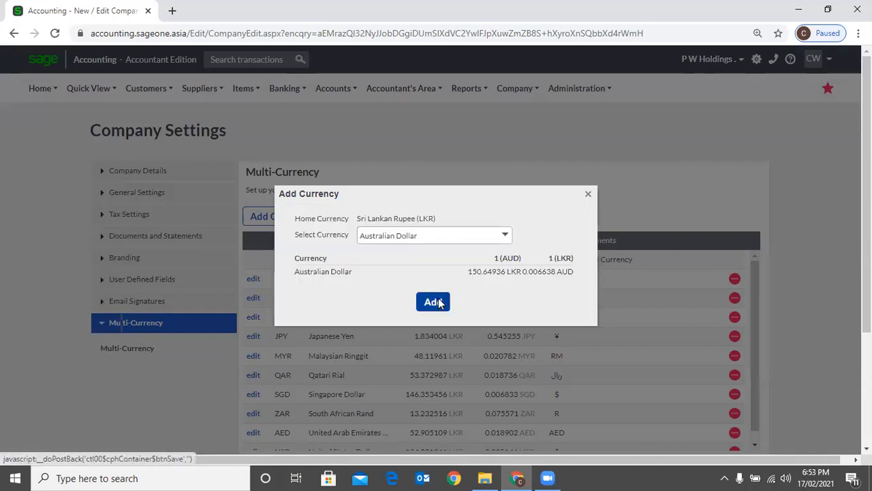
pyautogui.click(436, 301)
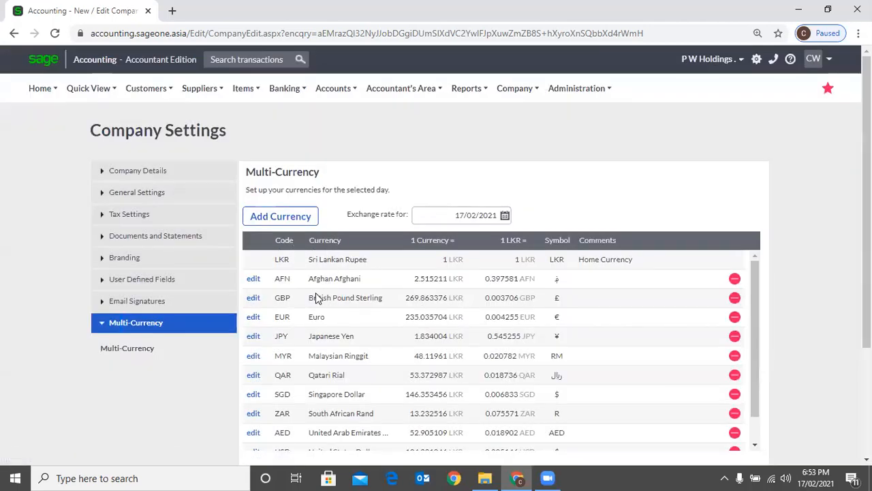
pyautogui.scroll(-2, 355, 446)
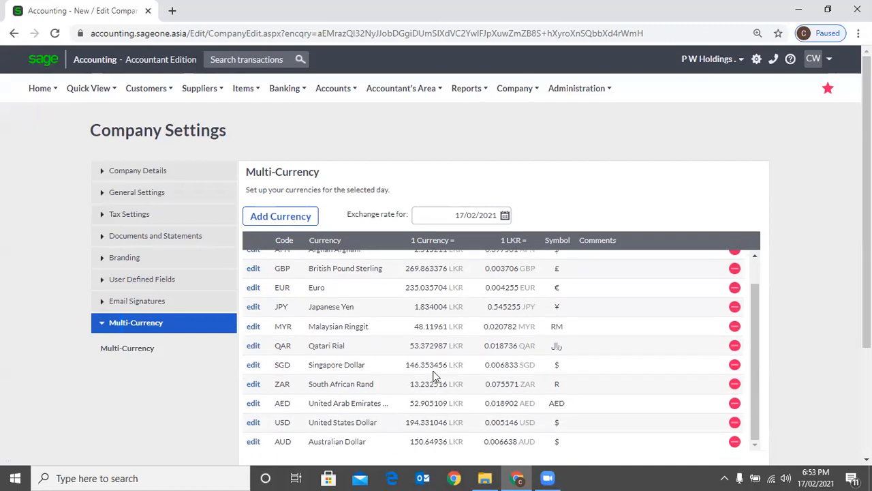
pyautogui.scroll(2, 424, 269)
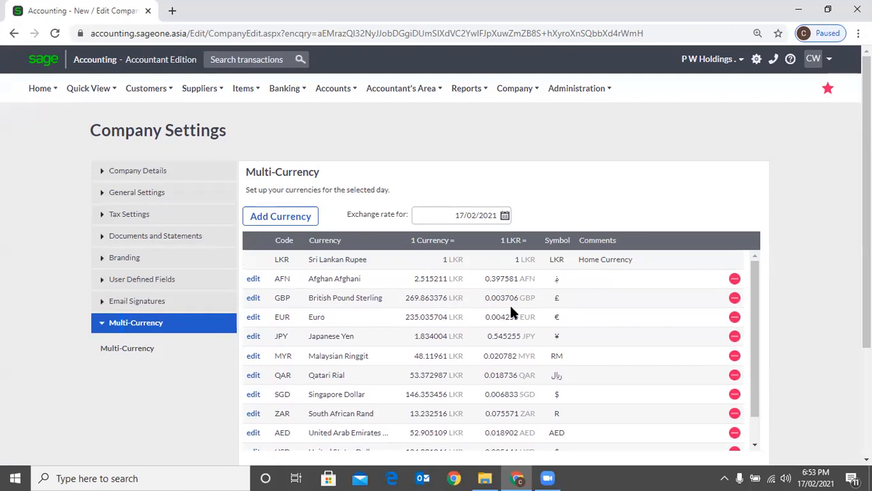
# Update the GBP row with a new custom rate of 269.863376 LKR for 17/02/2021
pyautogui.click(253, 298)
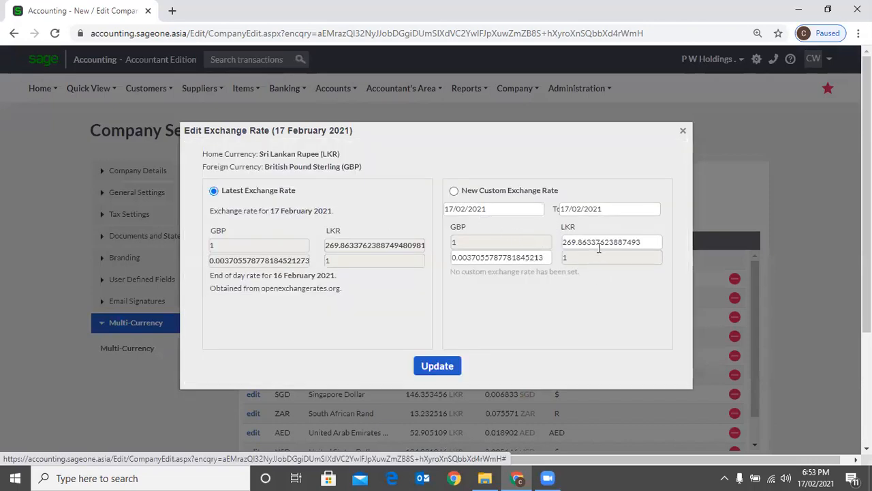
pyautogui.click(600, 248)
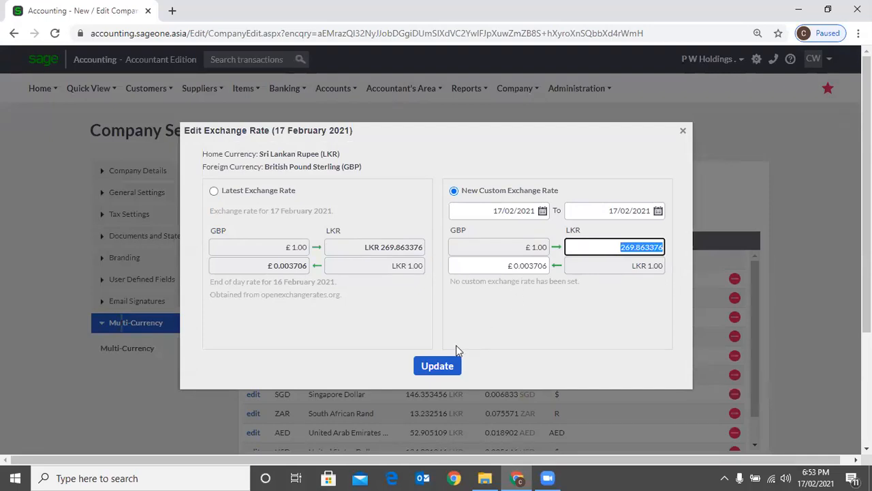
pyautogui.click(439, 369)
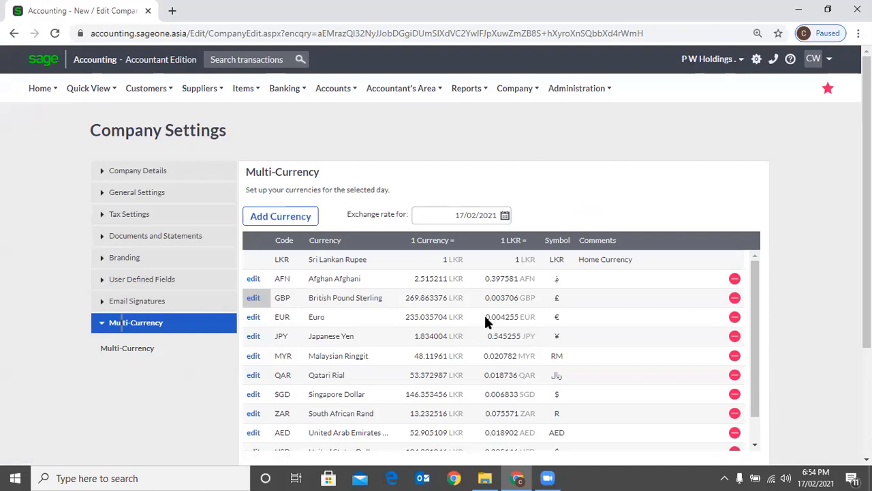
# Scroll the currency table to review rates, including AUD 150.64936 and USD 194.331046 LKR
pyautogui.scroll(-1, 481, 318)
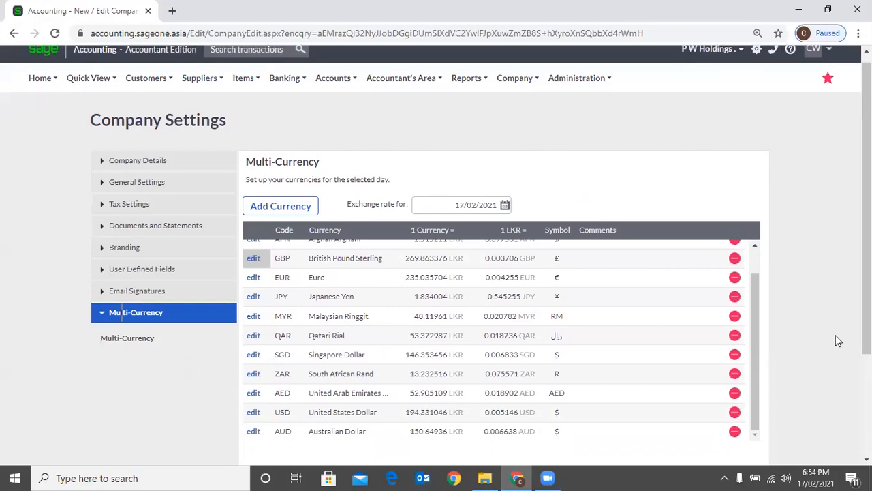
pyautogui.scroll(-2, 835, 330)
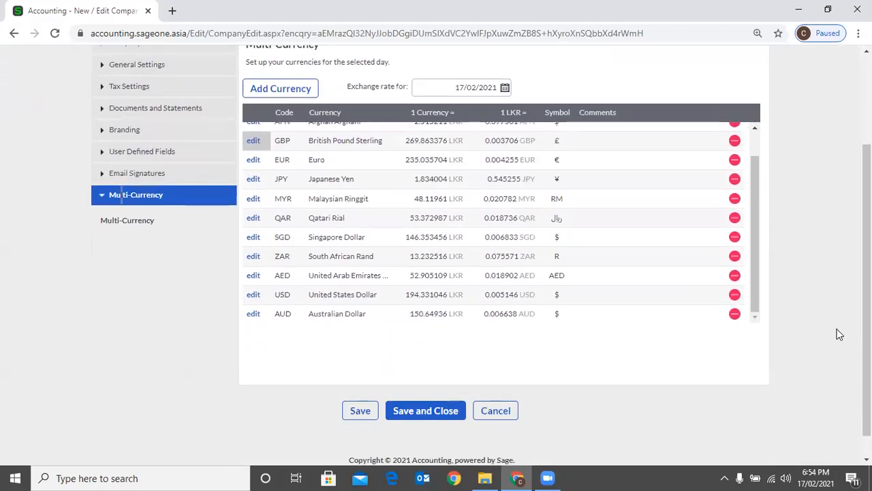
pyautogui.scroll(1, 835, 330)
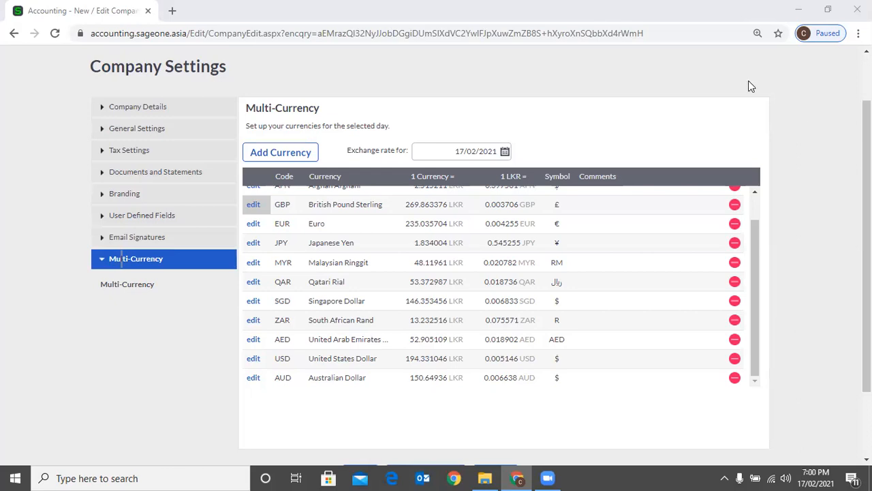
pyautogui.scroll(1, 654, 349)
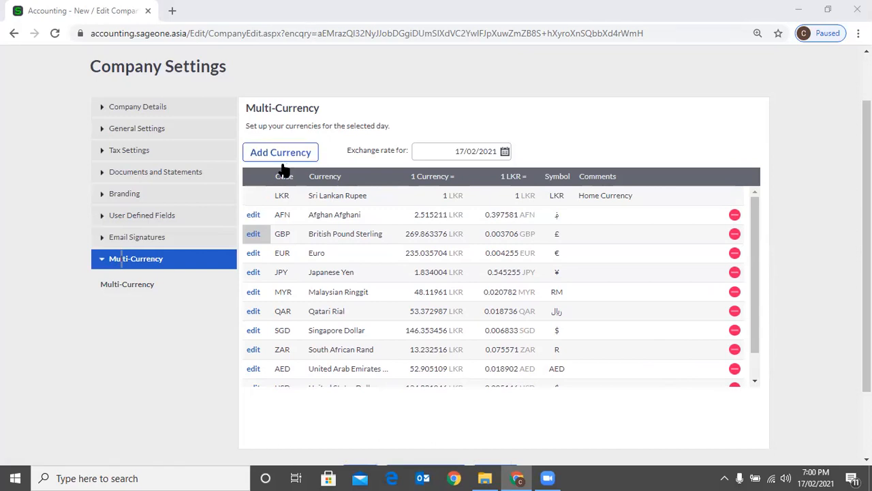
pyautogui.scroll(-2, 725, 259)
pyautogui.scroll(-2, 743, 256)
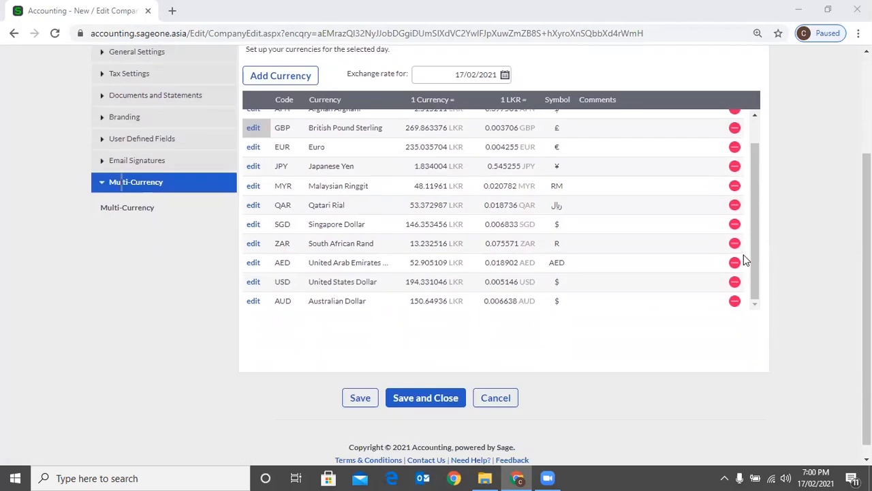
pyautogui.scroll(3, 305, 315)
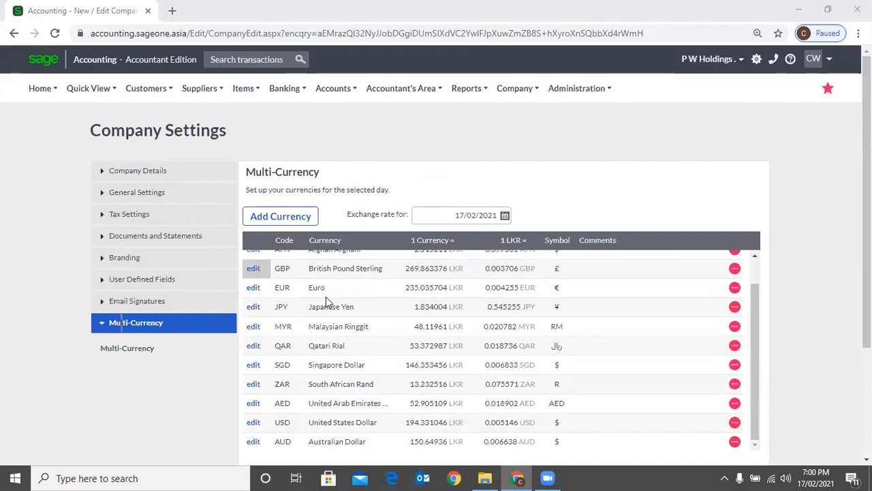
# Step through Company Details, Tax Settings and Document Numbers, ending on the Branding logo page
pyautogui.click(180, 177)
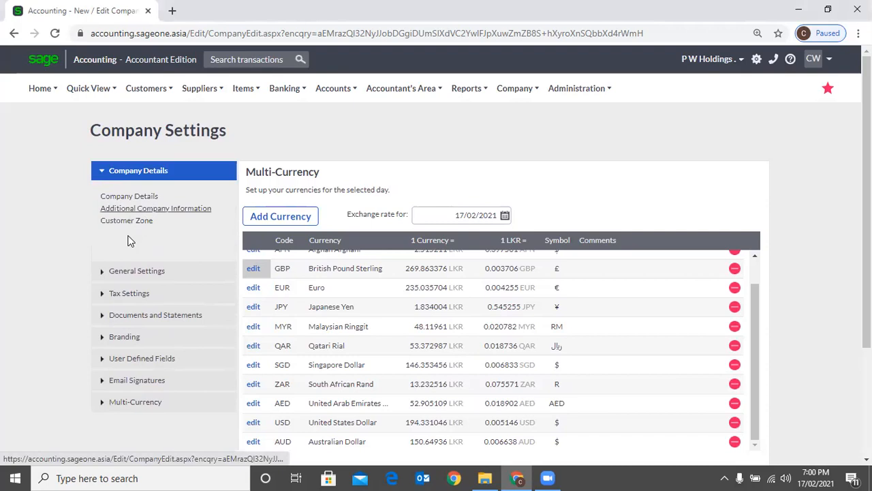
pyautogui.scroll(-2, 263, 192)
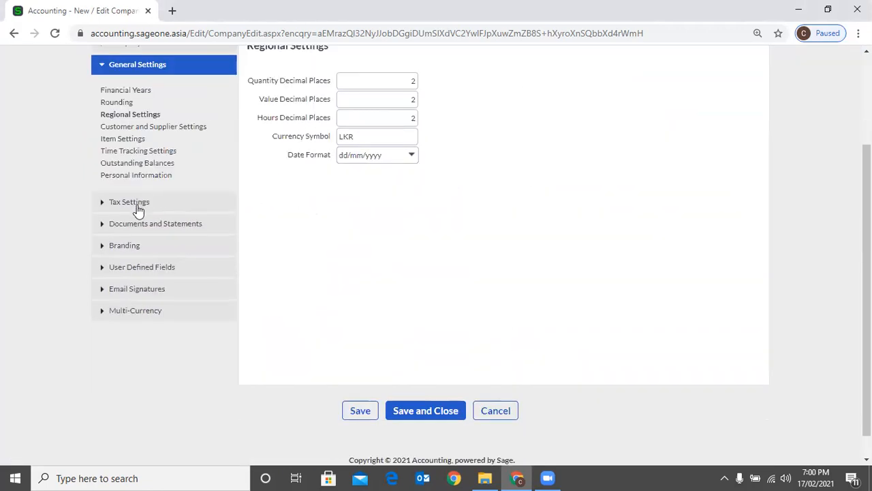
pyautogui.scroll(1, 138, 210)
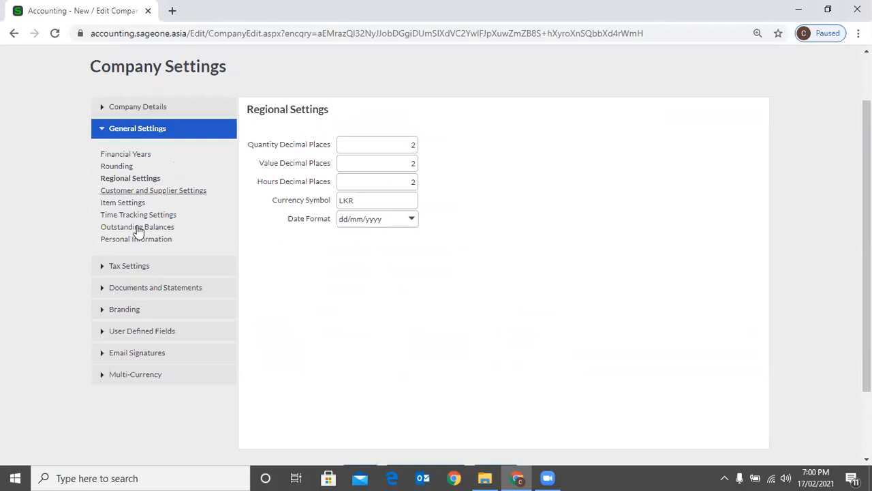
pyautogui.click(154, 190)
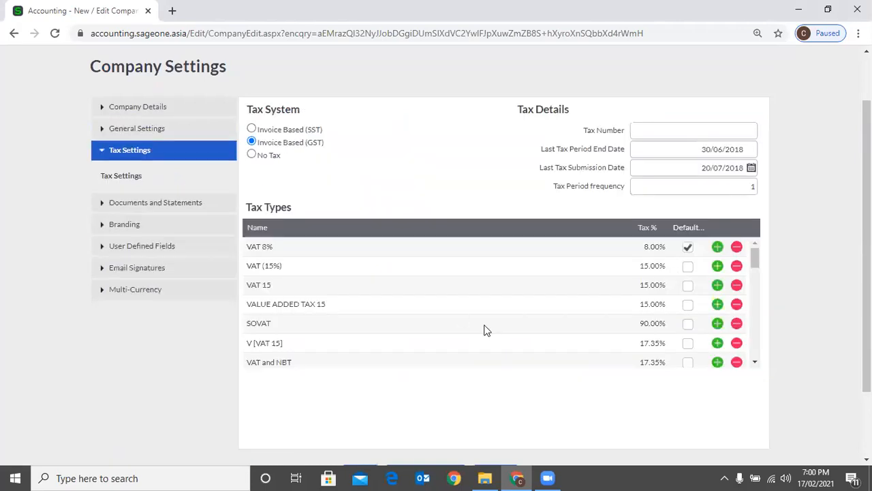
pyautogui.click(174, 204)
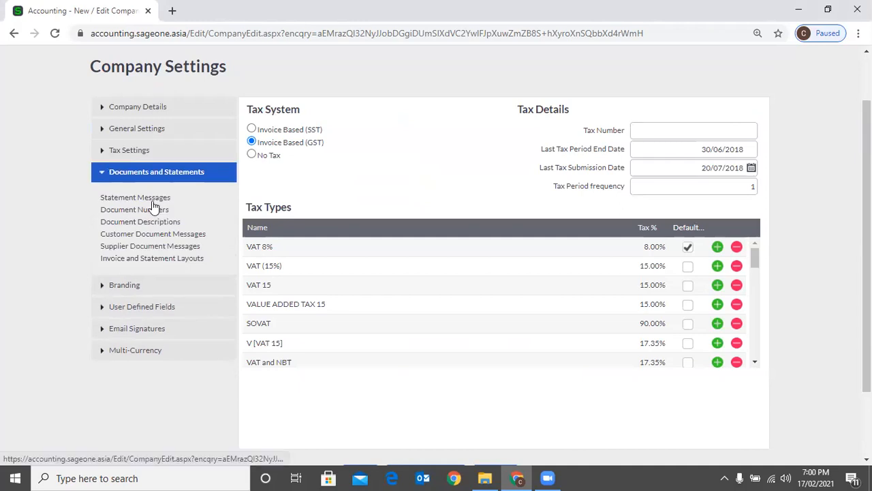
pyautogui.click(158, 209)
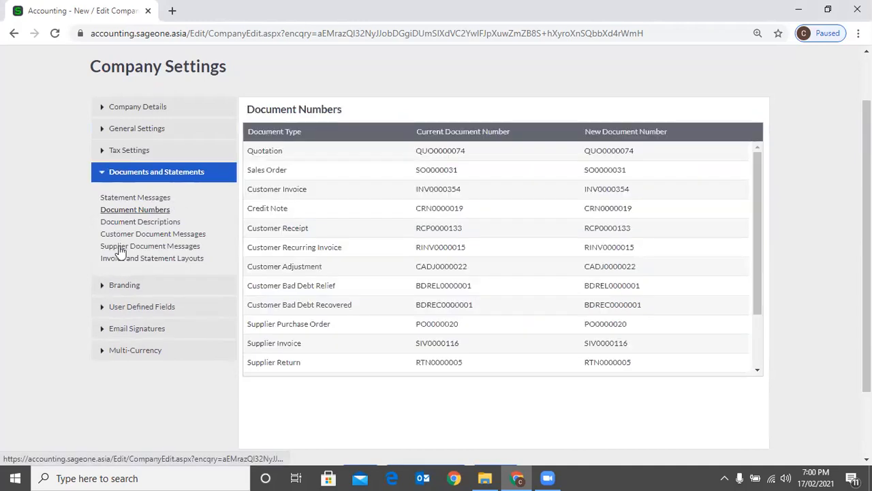
pyautogui.click(128, 284)
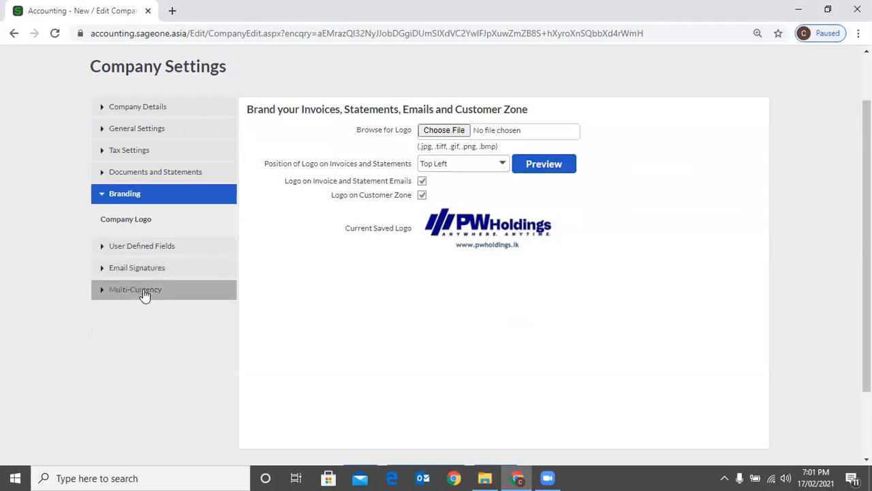
# Return to the Multi-Currency page and scroll to the top of the LKR rate list
pyautogui.click(192, 312)
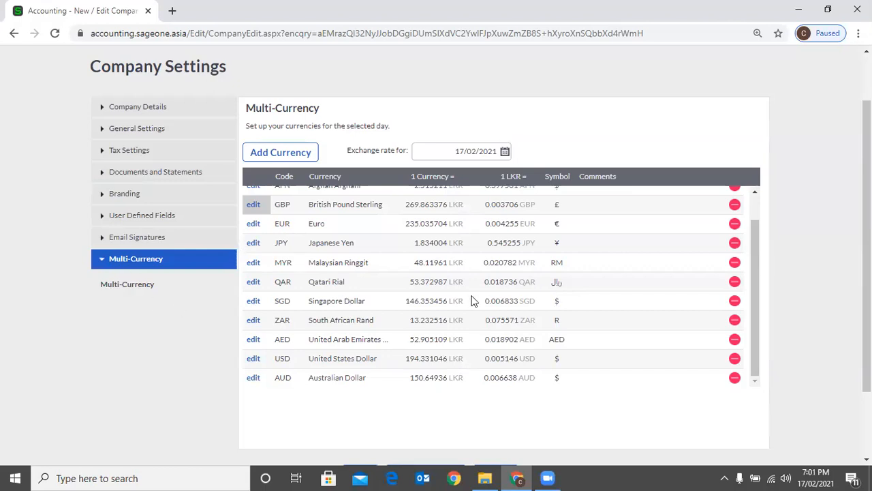
pyautogui.scroll(2, 818, 321)
pyautogui.scroll(1, 757, 275)
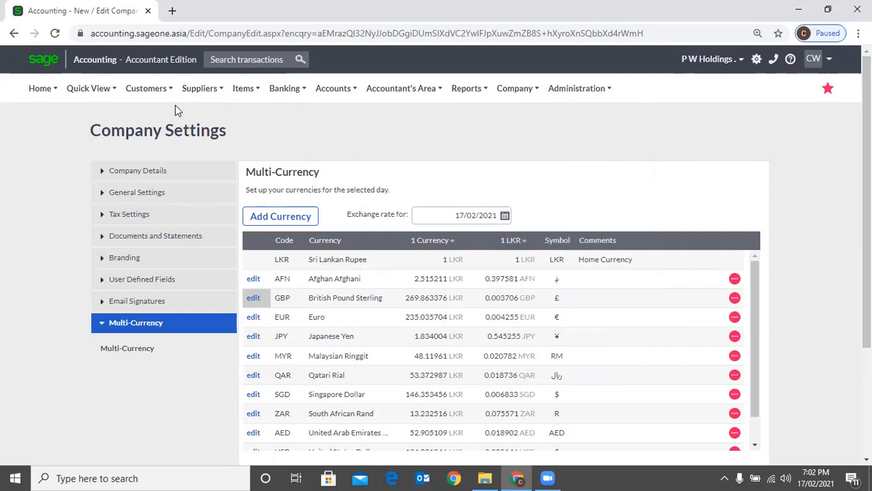
# Start a new customer via Customers > Add a Customer and look over the empty Category list
pyautogui.moveTo(150, 94)
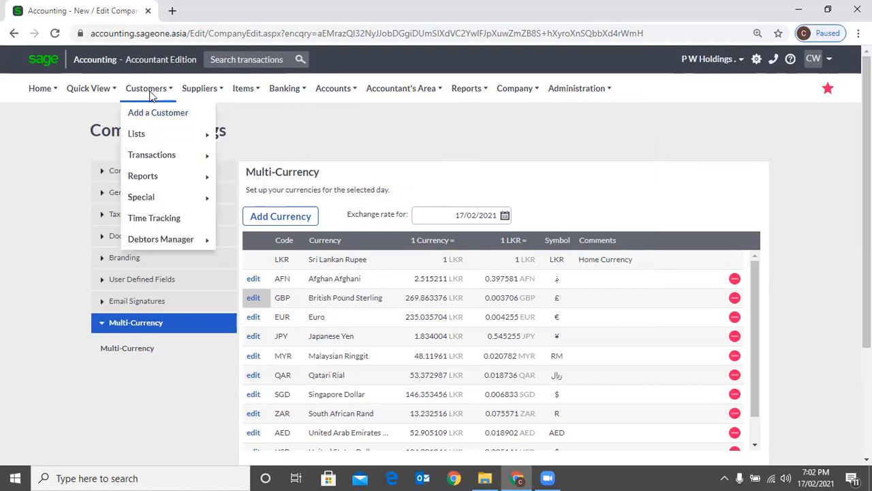
pyautogui.click(183, 118)
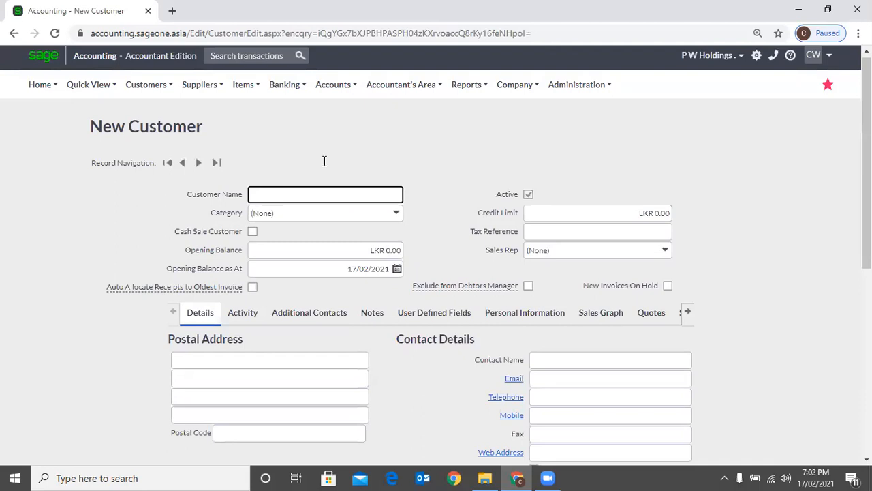
pyautogui.scroll(-2, 324, 160)
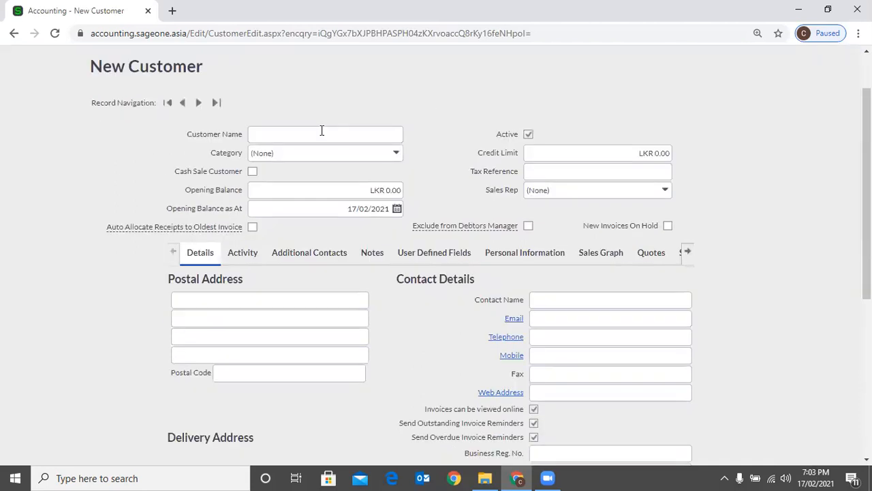
pyautogui.press('Down')
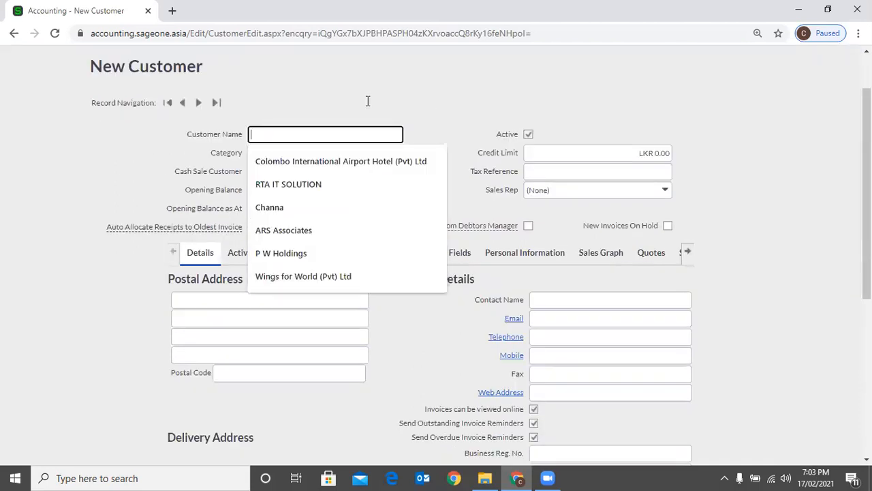
pyautogui.click(398, 153)
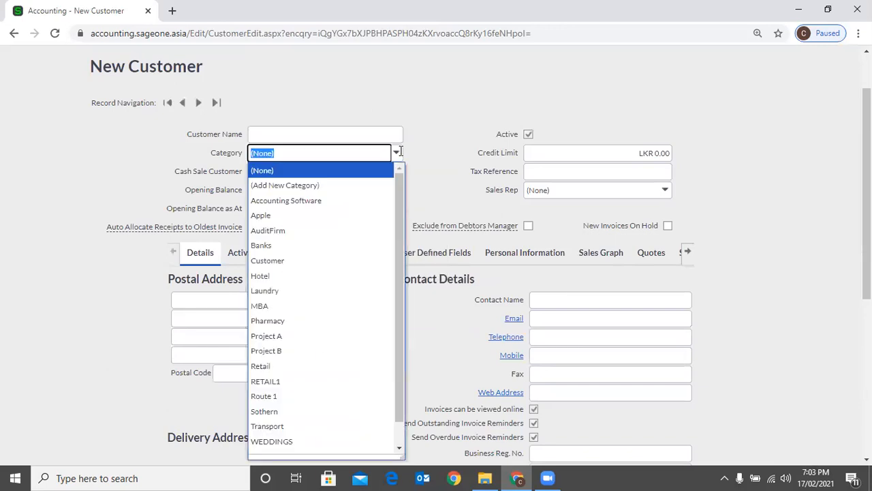
pyautogui.click(451, 136)
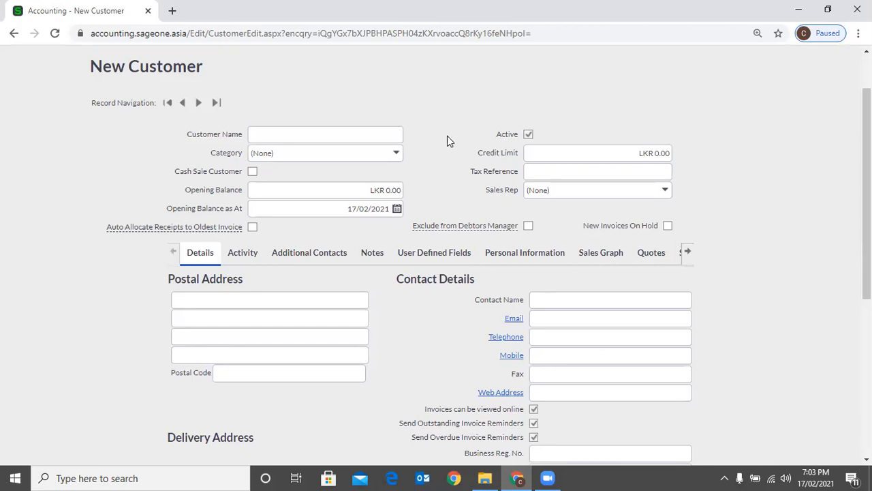
# Duplicate the browser tab and open the Sales By Customer report in it
pyautogui.rightClick(127, 18)
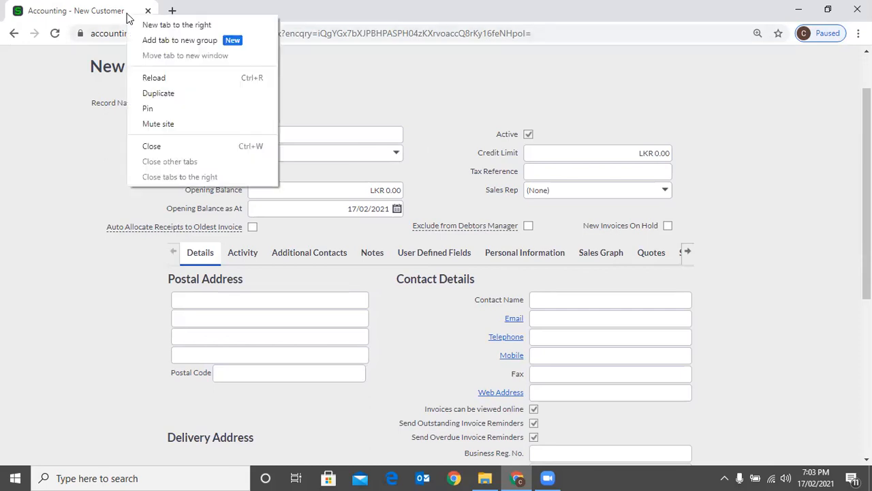
pyautogui.click(161, 86)
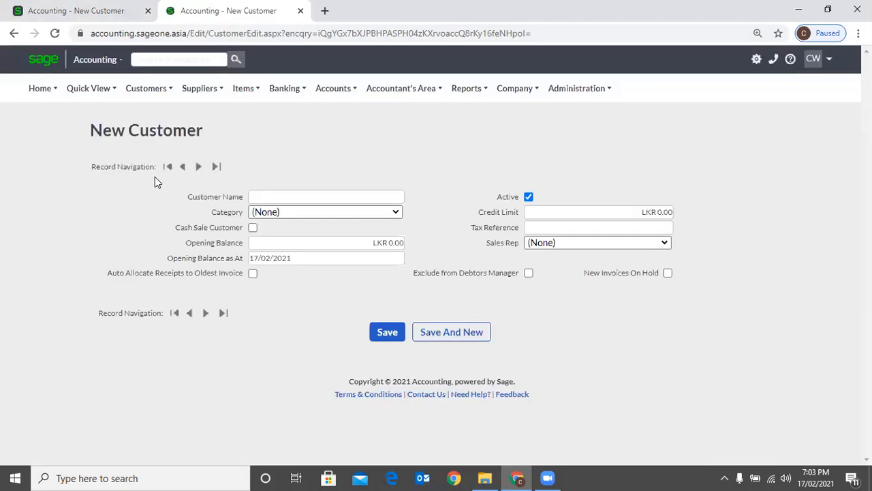
pyautogui.moveTo(148, 89)
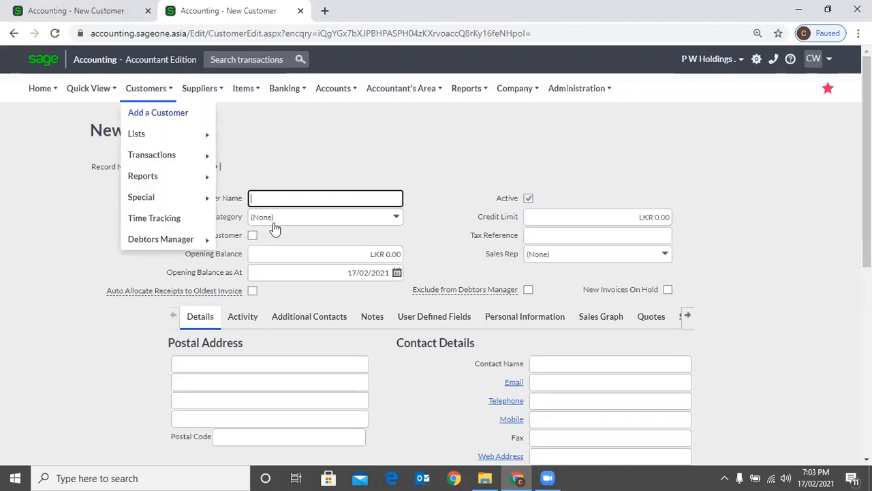
pyautogui.moveTo(152, 156)
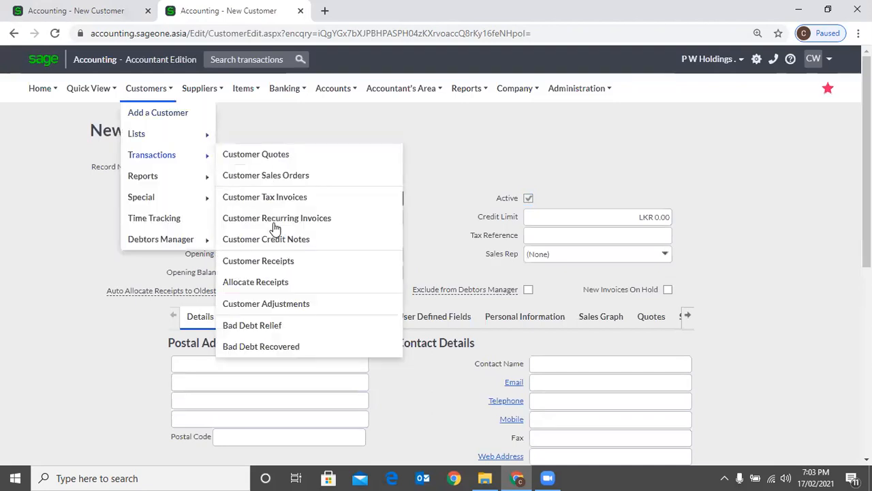
pyautogui.click(274, 227)
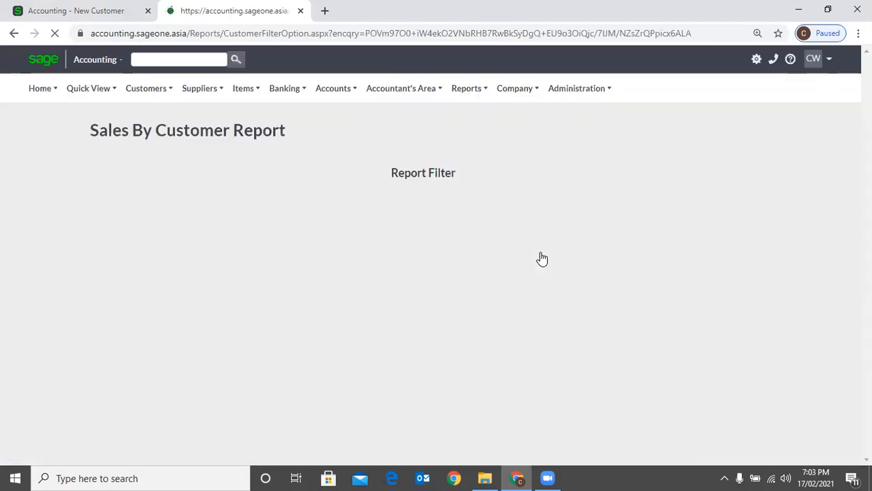
# Set the report's From and To Category to Retail, then go back to the New Customer tab
pyautogui.click(542, 257)
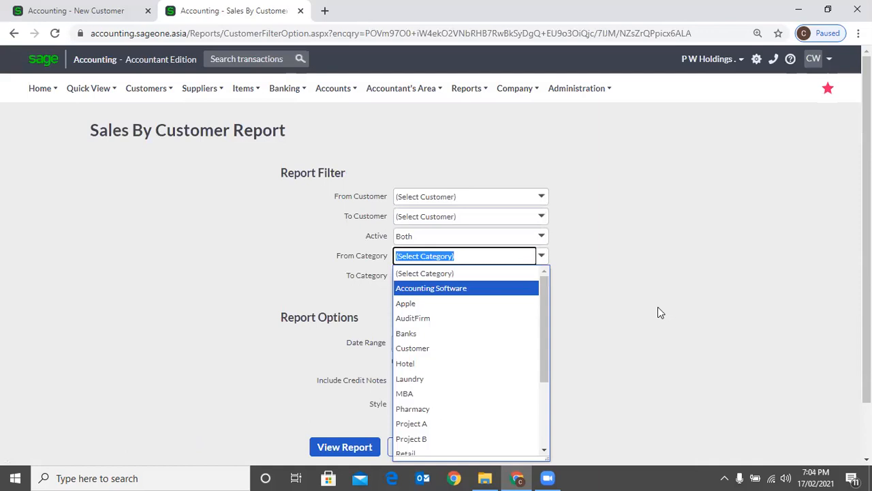
pyautogui.click(406, 452)
pyautogui.scroll(-2, 229, 194)
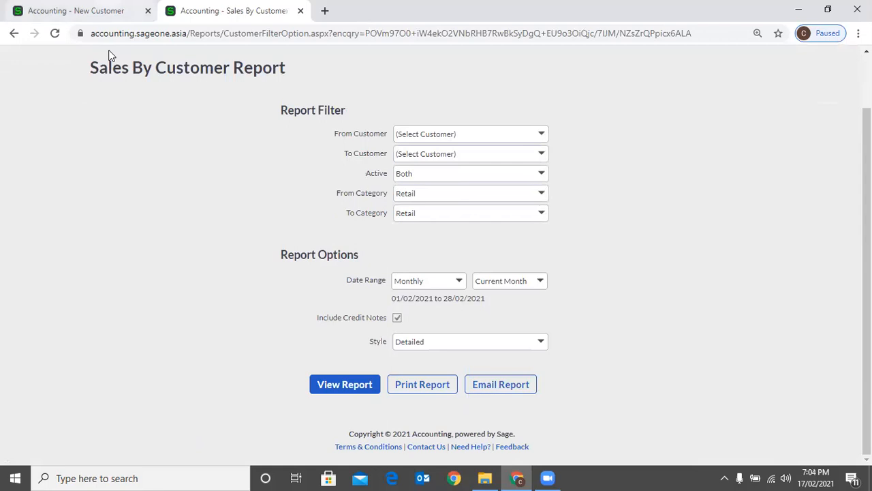
pyautogui.hotkey('ctrl', 'shift', 'Tab')
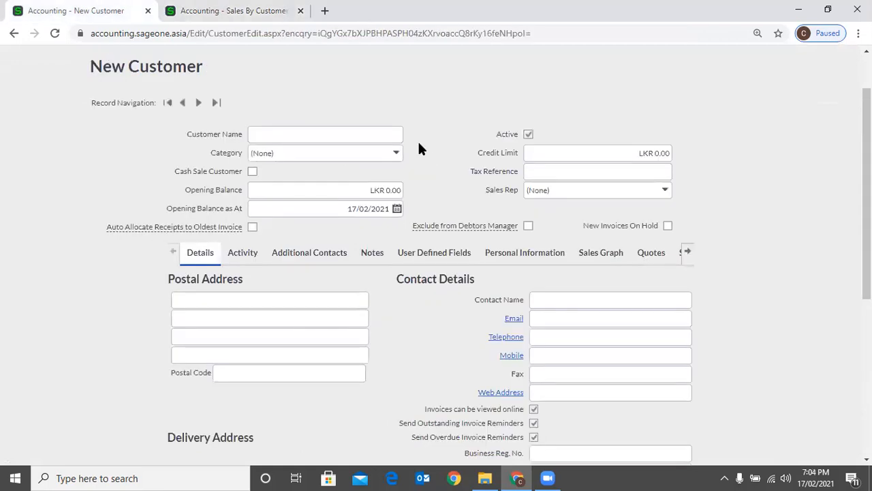
# Leave Category at (None) and Cash Sale Customer unticked, moving on to the Opening Balance field
pyautogui.click(397, 152)
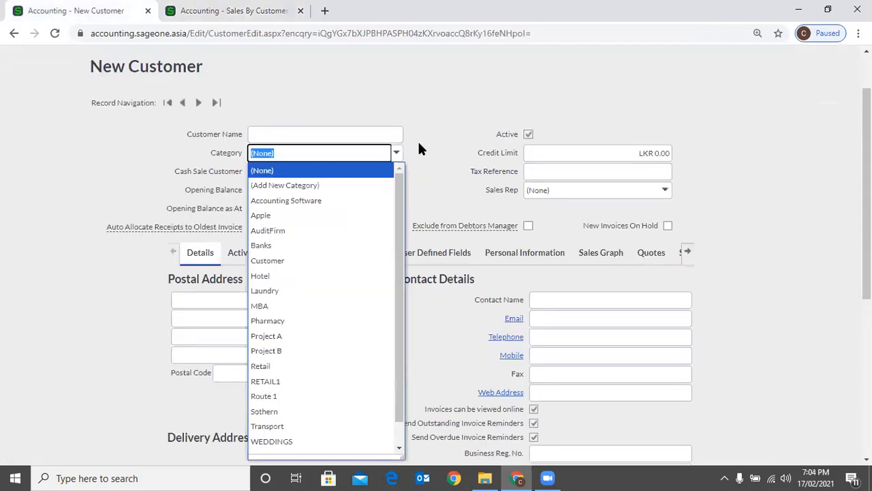
pyautogui.click(416, 150)
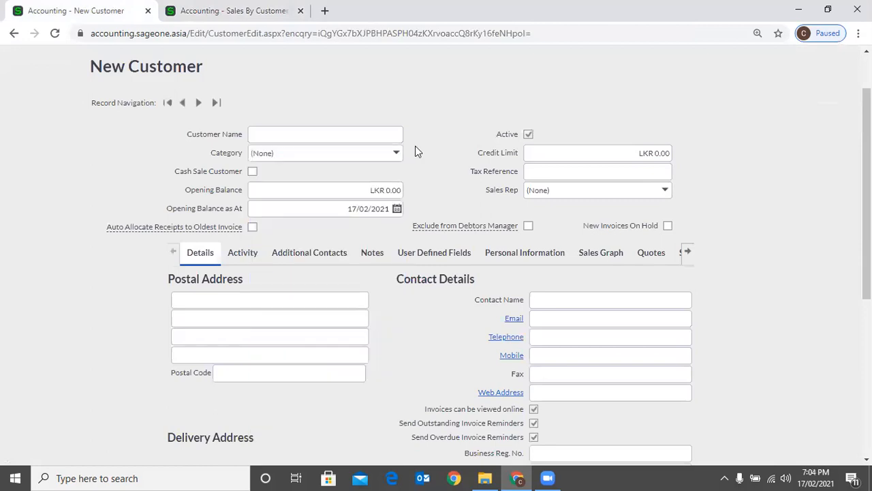
pyautogui.click(398, 152)
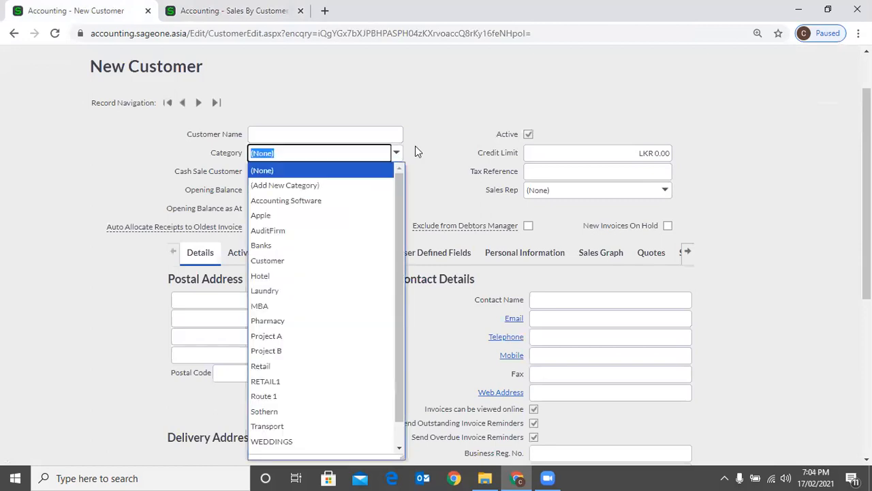
pyautogui.click(417, 151)
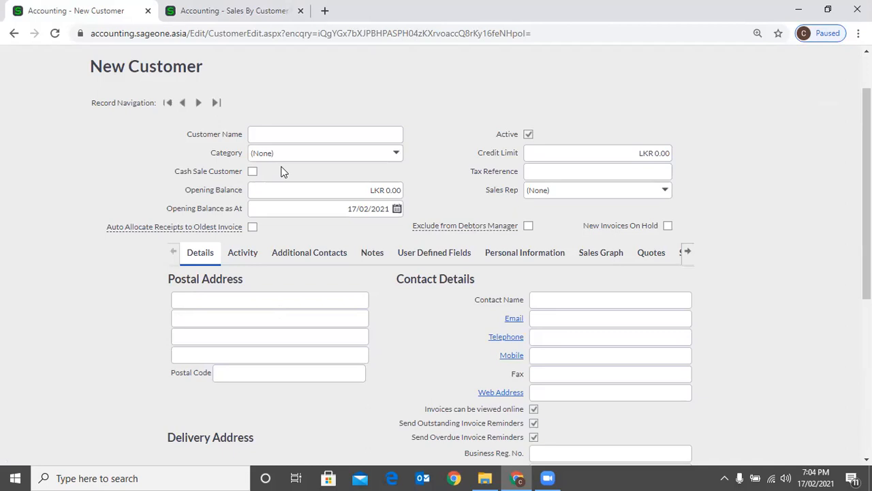
pyautogui.click(252, 171)
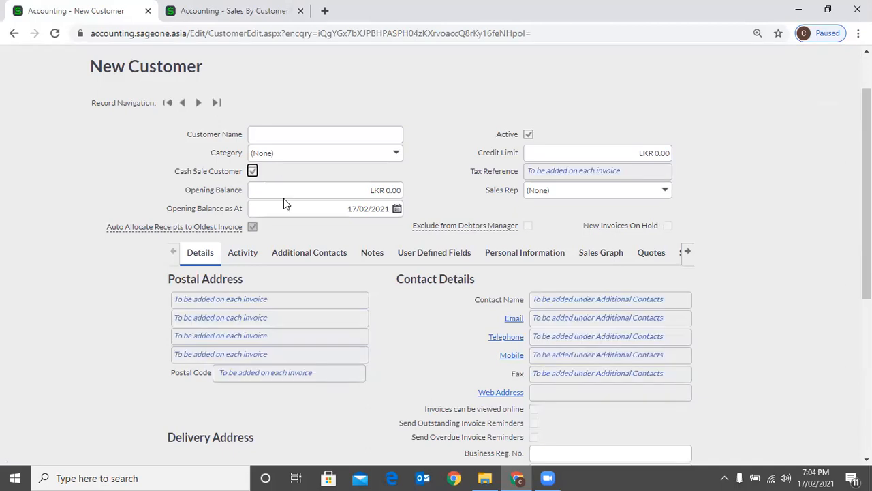
pyautogui.press('space')
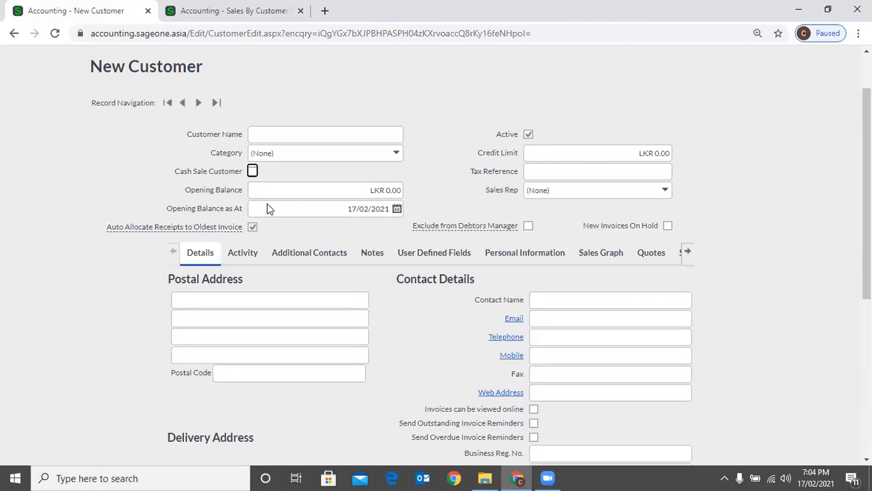
pyautogui.press('Tab')
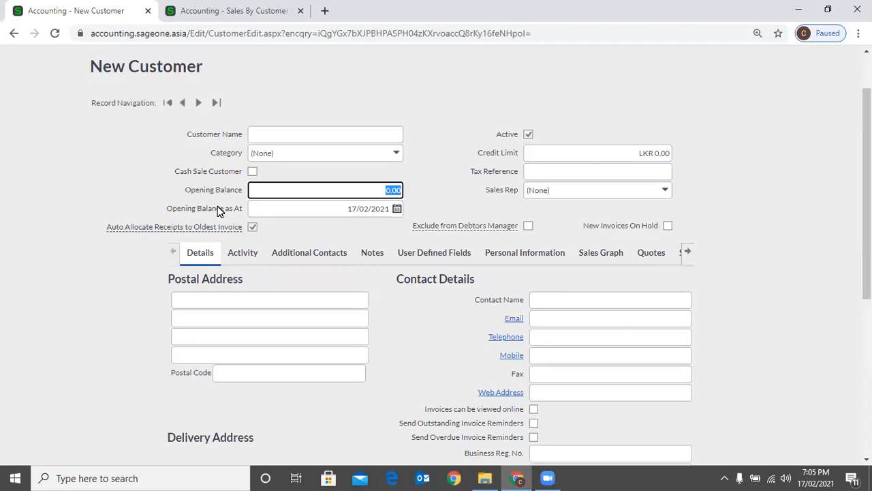
# Keep the opening balance at 0.00 and date it 31/12/2020 via the calendar
pyautogui.click(294, 184)
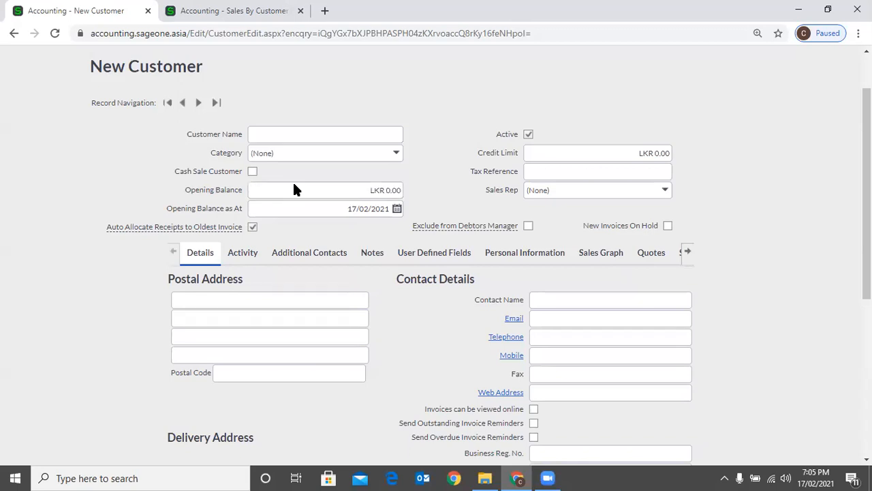
pyautogui.press('Tab')
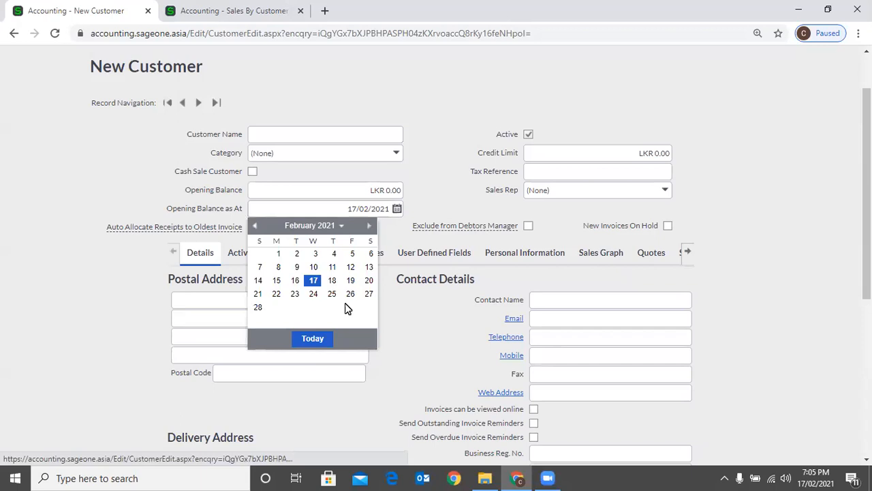
pyautogui.scroll(2, 333, 307)
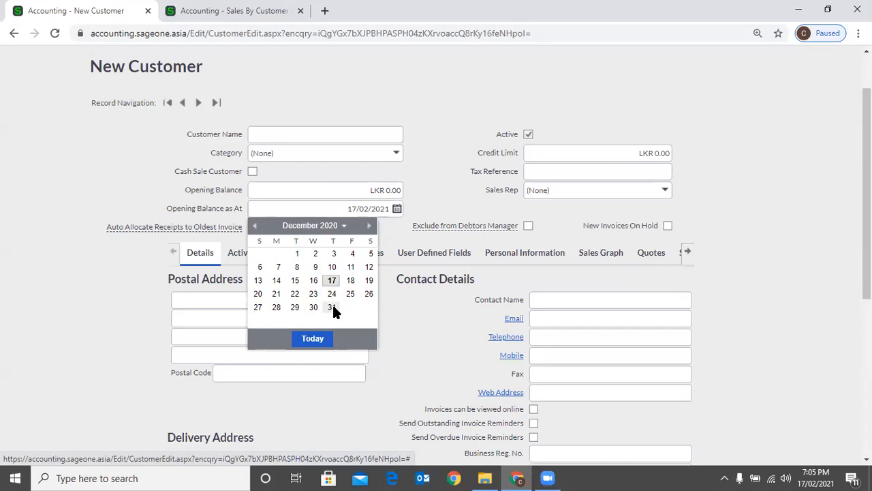
pyautogui.click(458, 154)
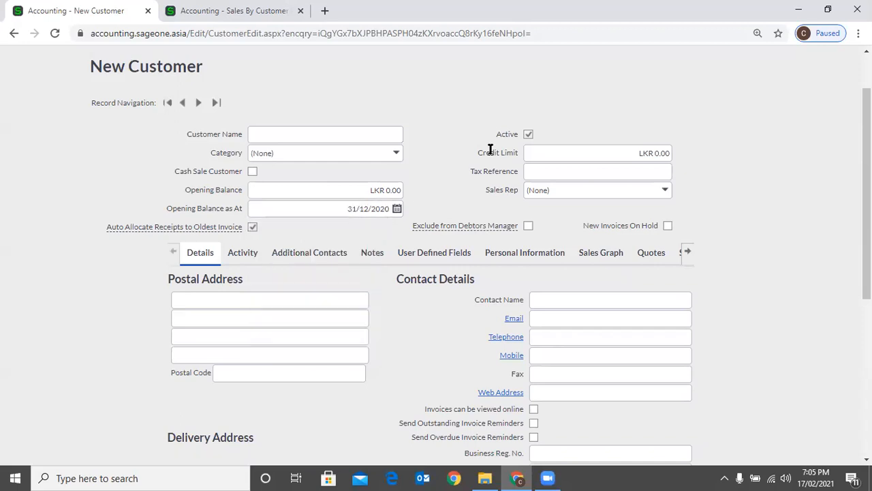
pyautogui.click(544, 147)
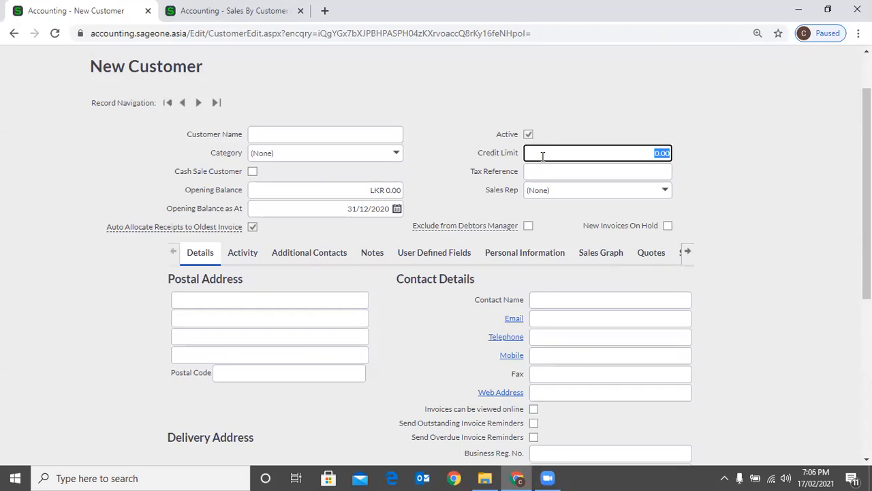
# Enter a 100,000 credit limit and fill in the previously used tax reference
pyautogui.write('100,000')
pyautogui.click(711, 162)
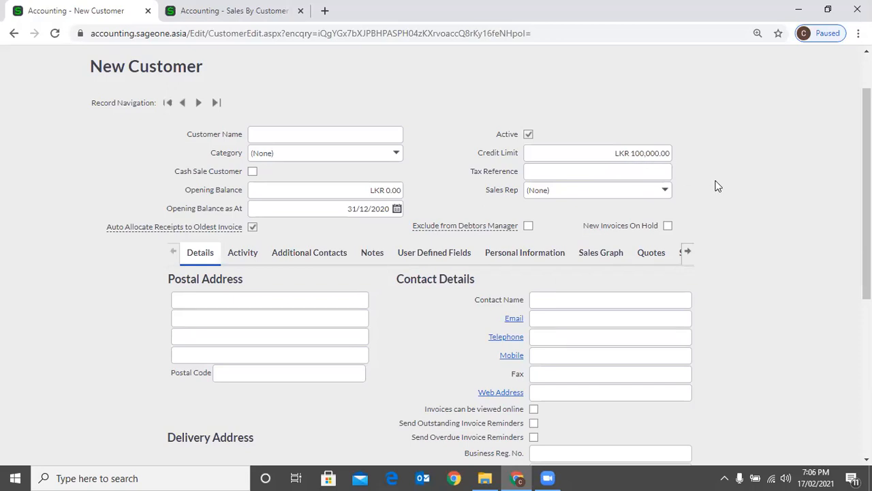
pyautogui.click(591, 171)
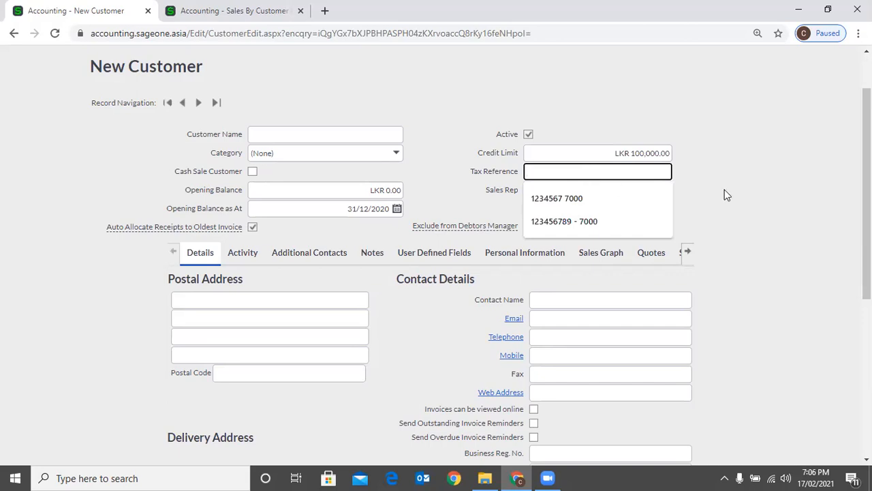
pyautogui.click(578, 199)
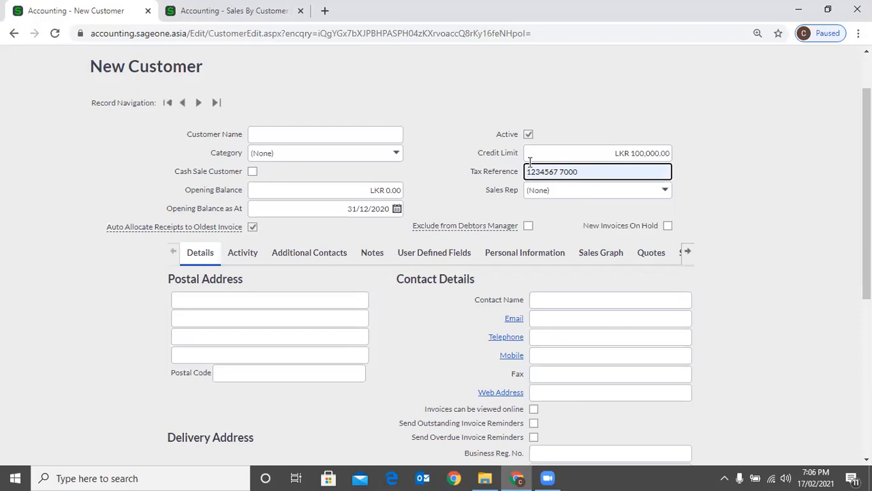
pyautogui.click(720, 192)
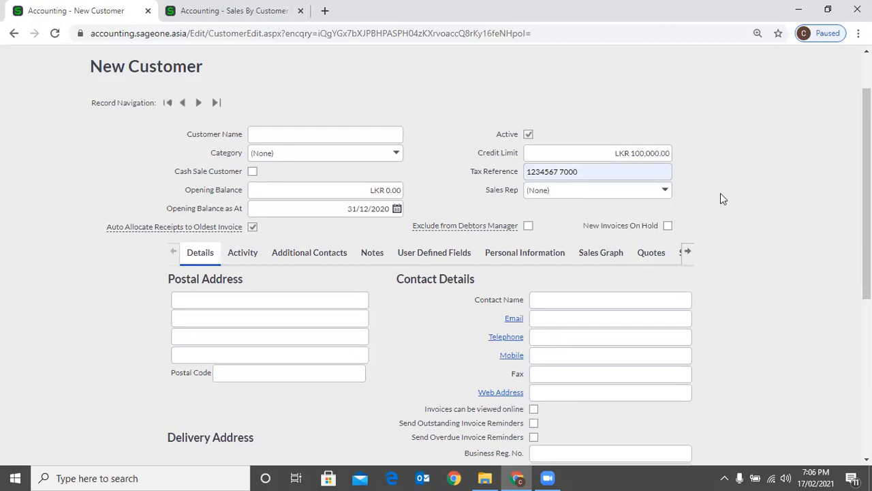
# Assign an active sales rep after dismissing the inactive-rep warning
pyautogui.click(665, 193)
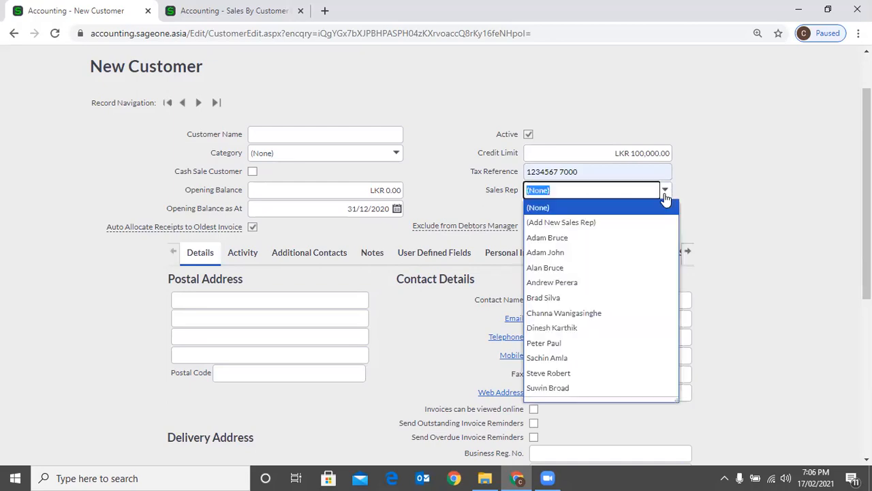
pyautogui.click(628, 246)
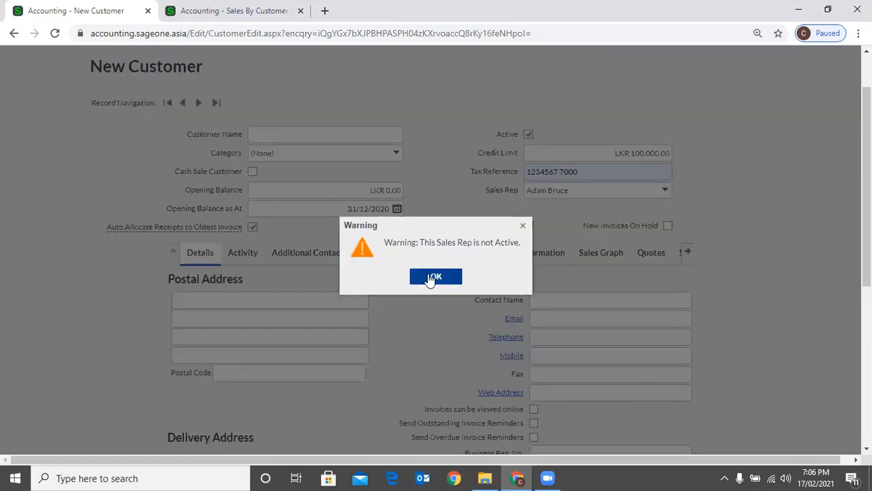
pyautogui.click(440, 276)
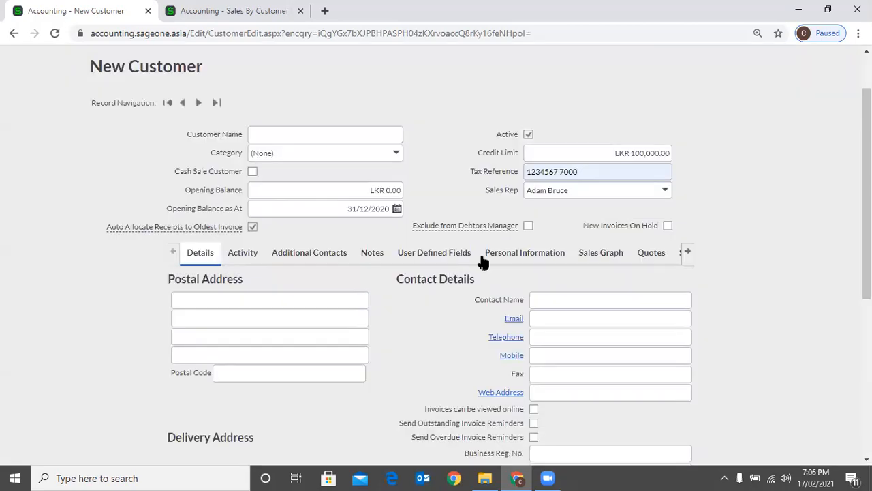
pyautogui.click(663, 194)
pyautogui.click(594, 252)
# Return to the Sales By Customer report tab
pyautogui.moveTo(212, 235)
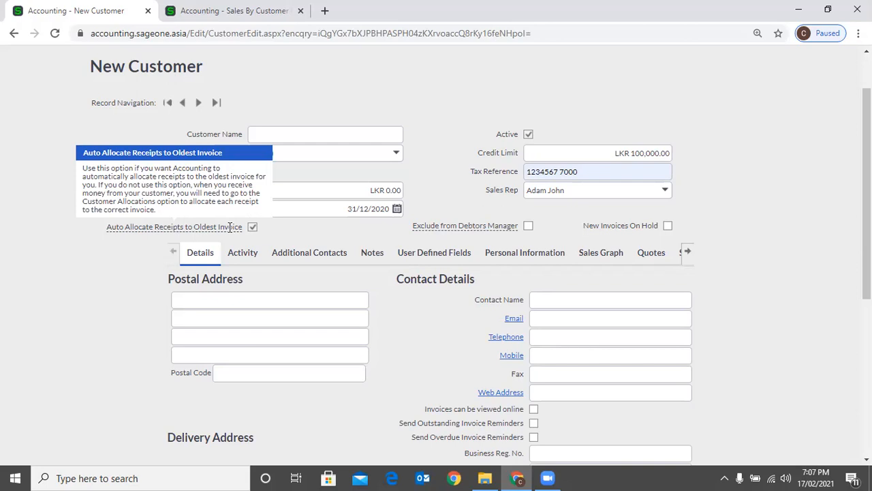
pyautogui.click(228, 12)
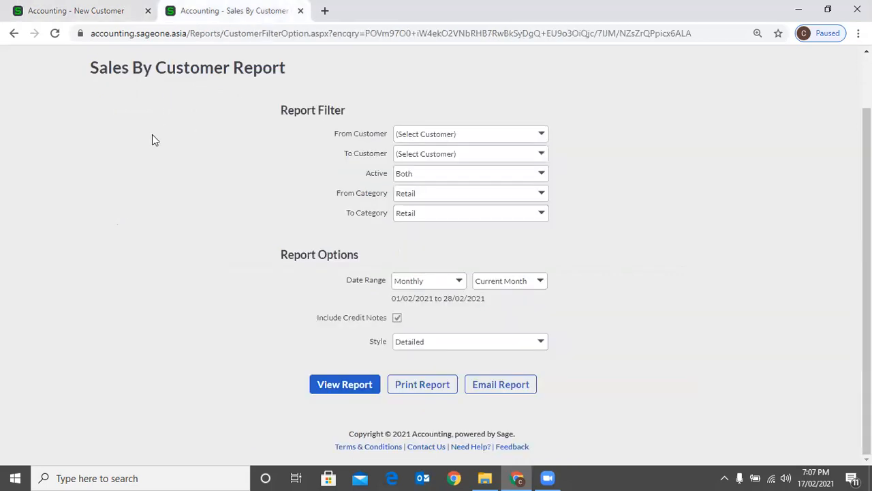
pyautogui.scroll(2, 153, 134)
# Start a new receipt from Customers > Transactions > Customer Receipts
pyautogui.moveTo(148, 89)
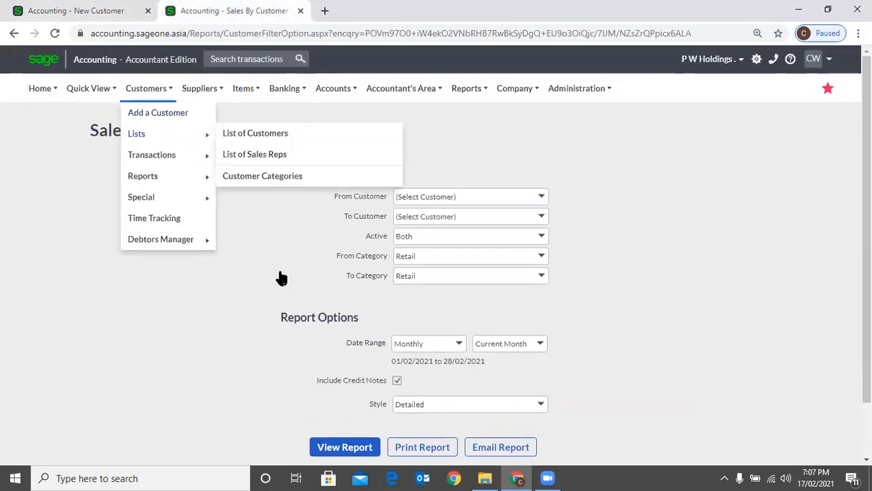
pyautogui.moveTo(154, 155)
pyautogui.click(289, 270)
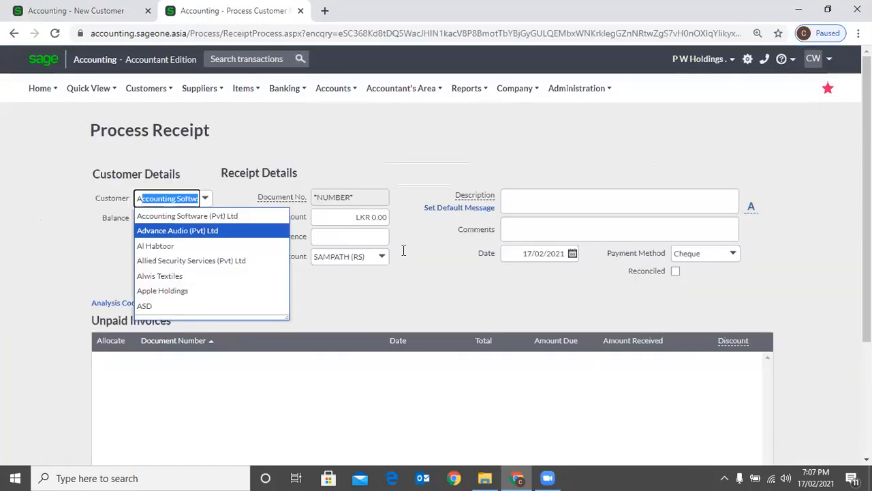
# Sort the unpaid invoices by date, then enter a receipt amount so it auto-allocates
pyautogui.scroll(-2, 408, 218)
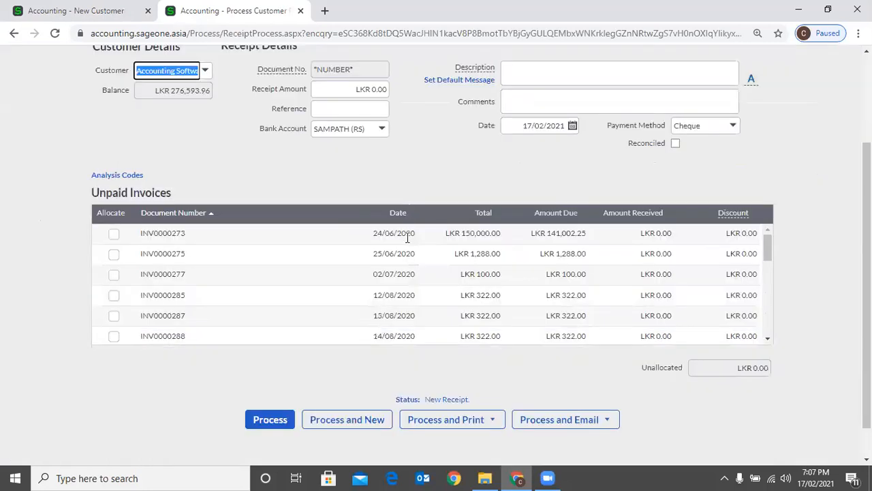
pyautogui.click(408, 213)
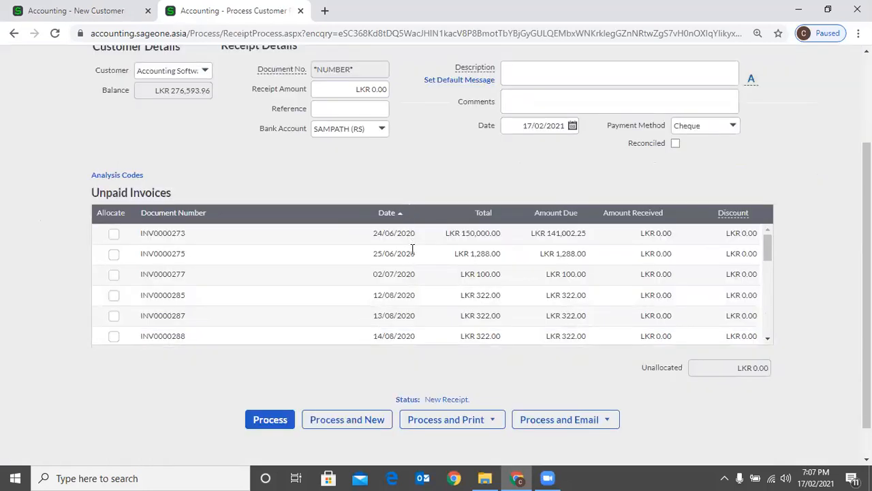
pyautogui.click(332, 91)
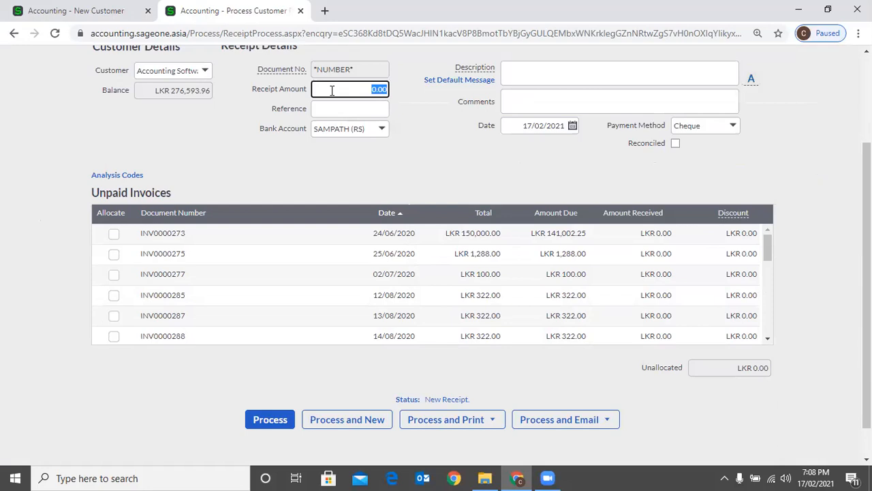
pyautogui.write('14')
pyautogui.write('000')
pyautogui.write('0')
pyautogui.press('Tab')
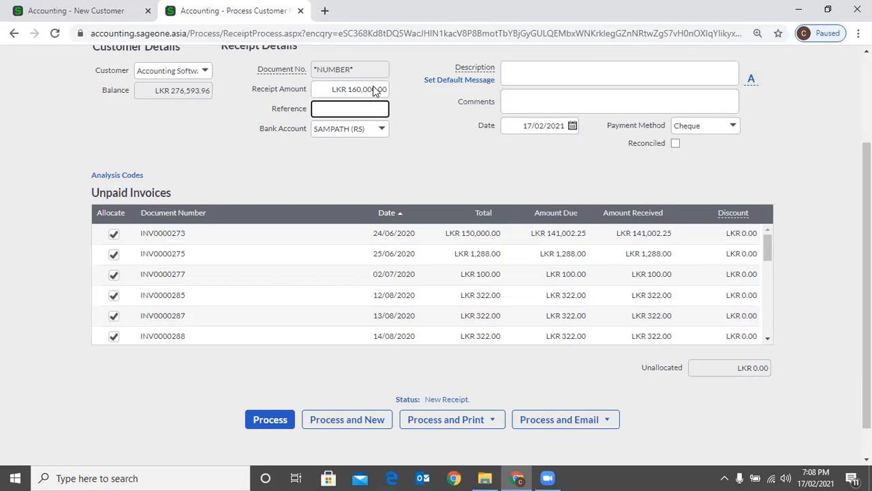
# Clear all allocations, auto-allocate a 155,000 receipt, and go back to the New Customer form
pyautogui.click(132, 262)
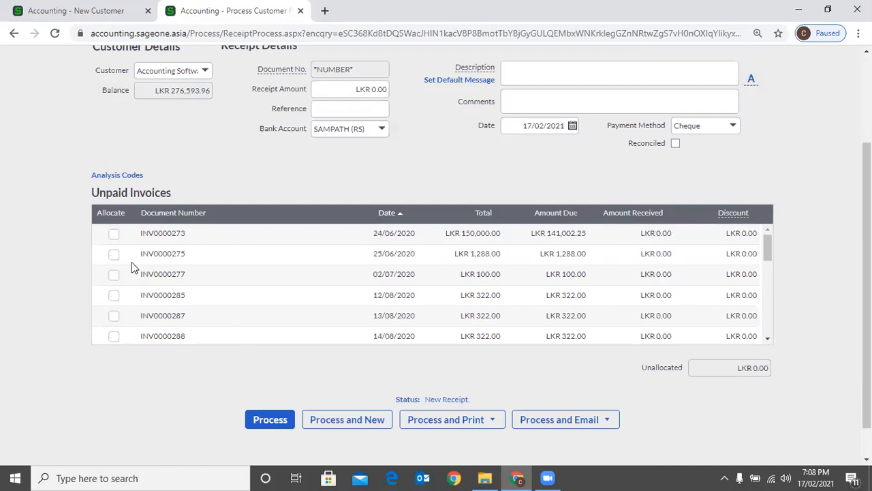
pyautogui.click(340, 92)
pyautogui.write('155000')
pyautogui.press('Tab')
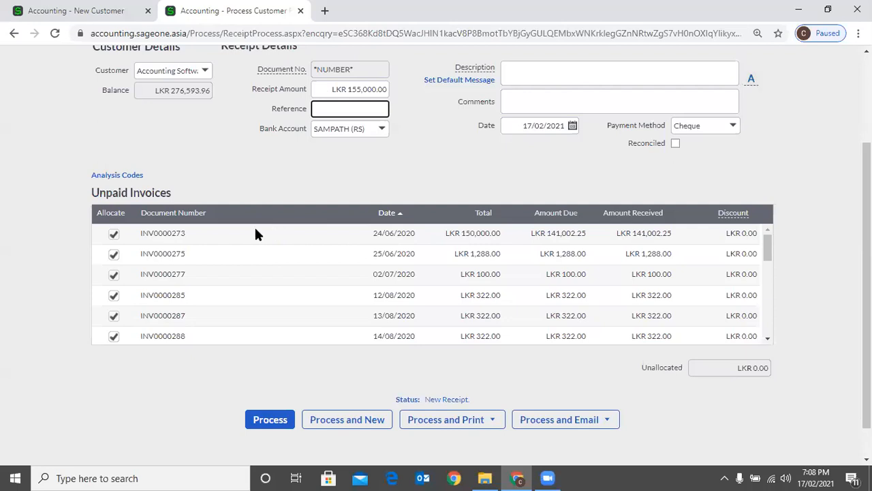
pyautogui.hotkey('ctrl', 'Tab')
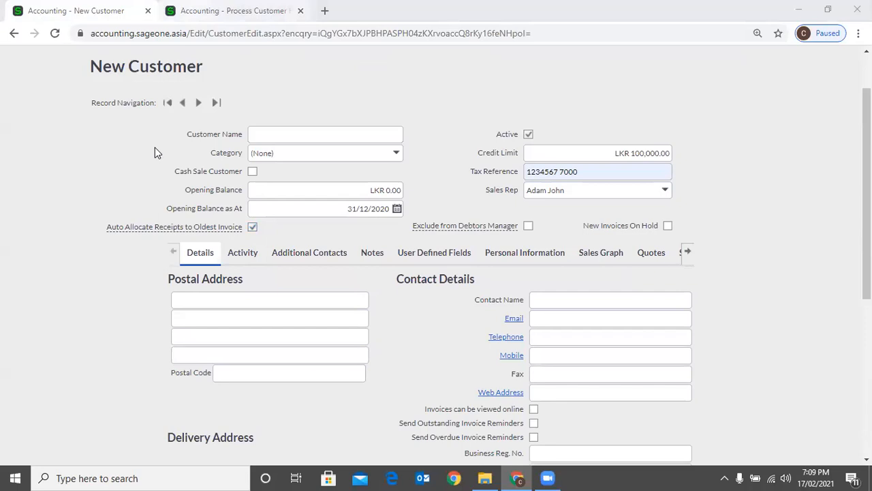
# Return to the receipt tab and open the Customer Receipts list for a new receipt
pyautogui.hotkey('ctrl', 'Tab')
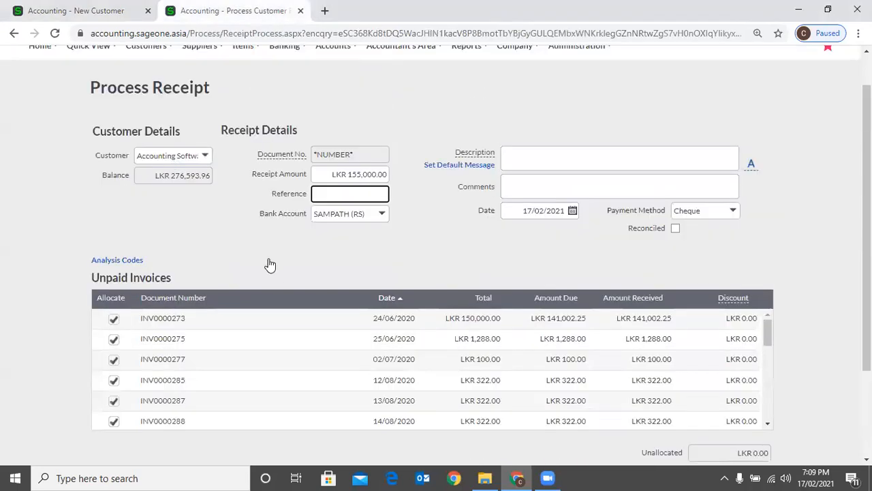
pyautogui.scroll(2, 269, 260)
pyautogui.click(146, 88)
pyautogui.moveTo(151, 155)
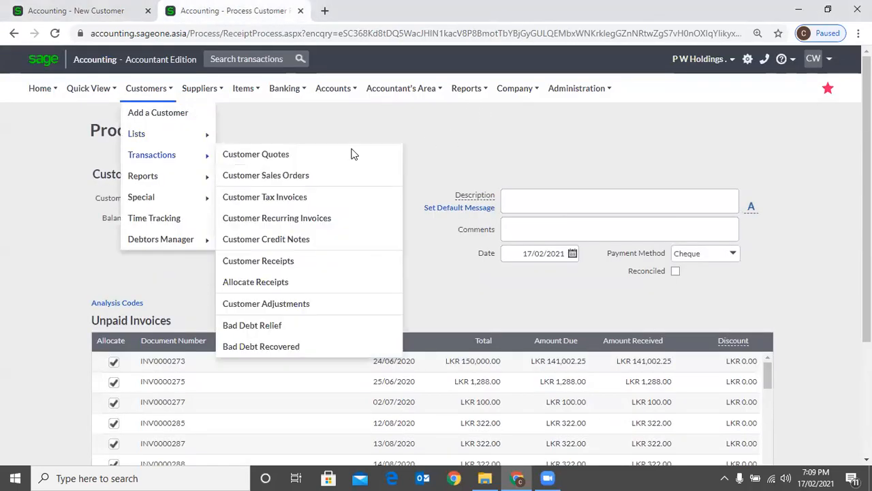
pyautogui.click(311, 176)
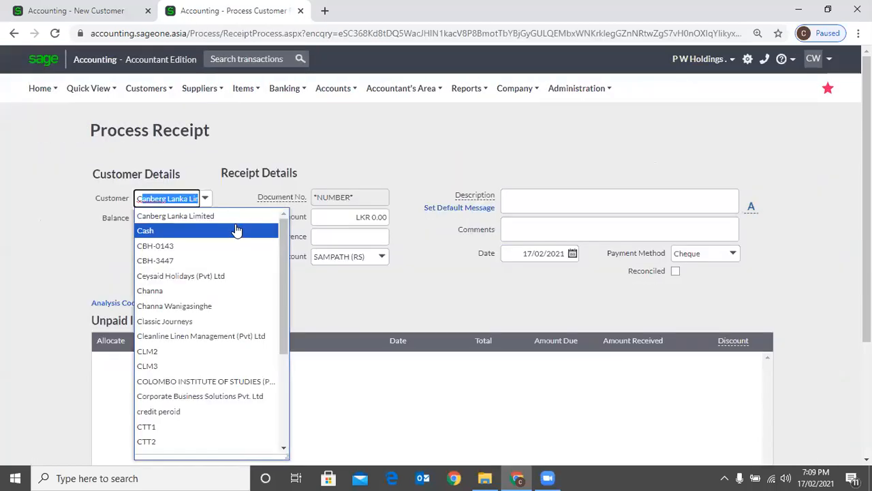
# Select Cash as customer and auto-allocate a 1,000 receipt amount
pyautogui.write('ash')
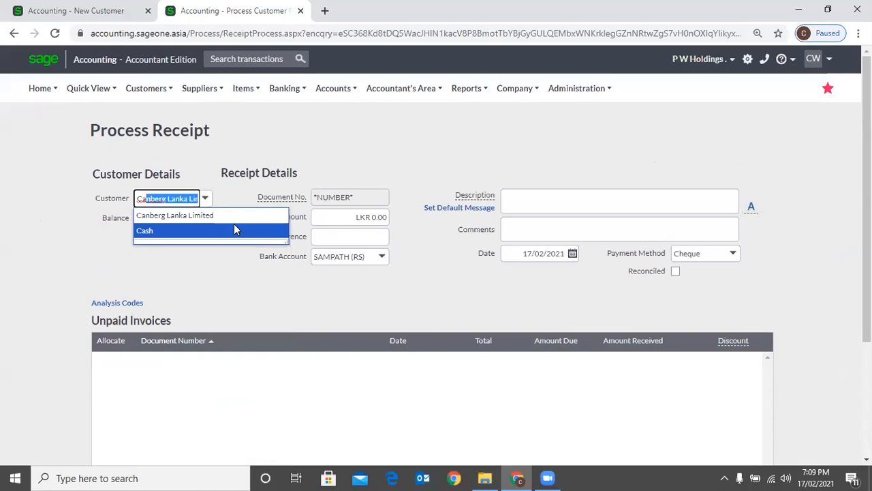
pyautogui.click(233, 231)
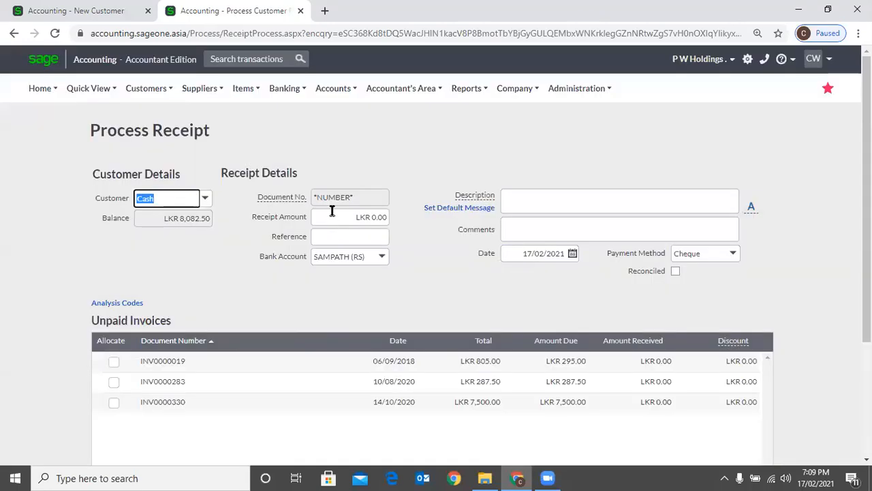
pyautogui.click(332, 211)
pyautogui.click(333, 213)
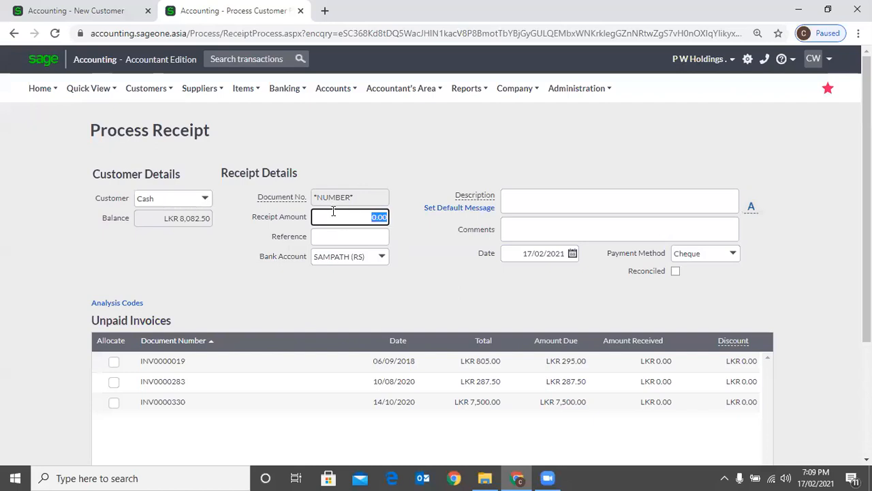
pyautogui.write('1000')
pyautogui.press('Tab')
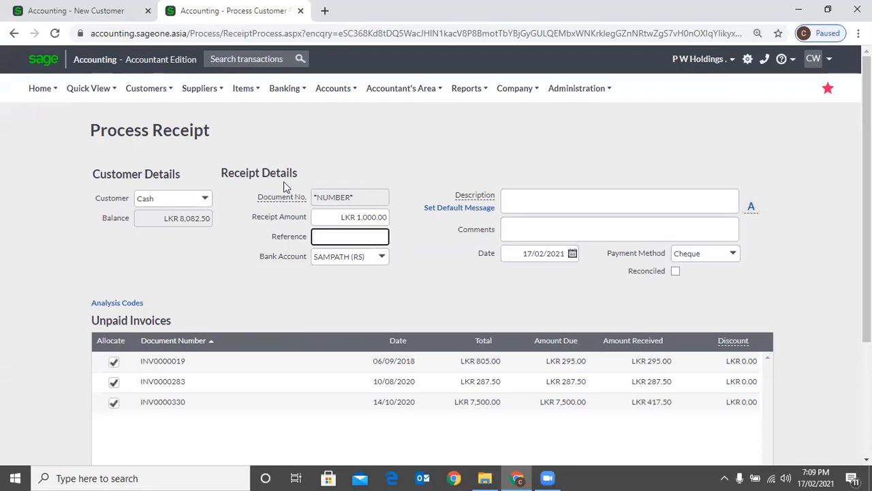
# Discard the unsaved receipt and leave the page for a blank one
pyautogui.moveTo(152, 91)
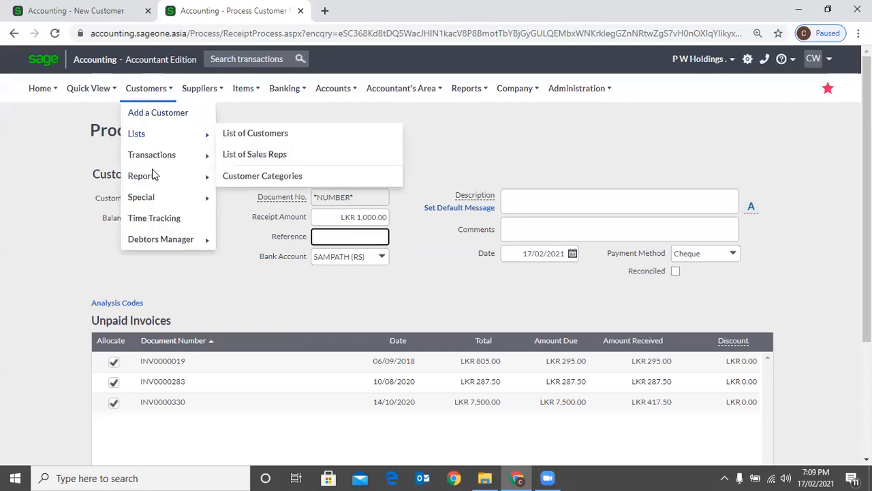
pyautogui.moveTo(208, 160)
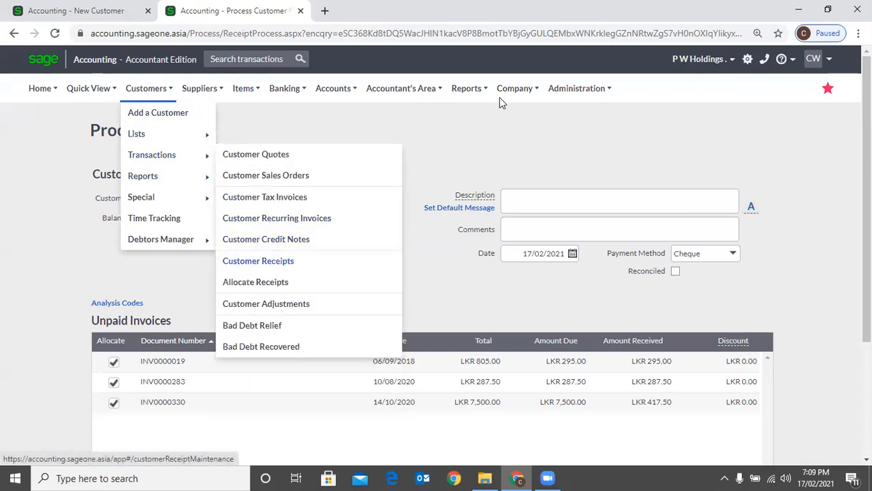
pyautogui.press('Return')
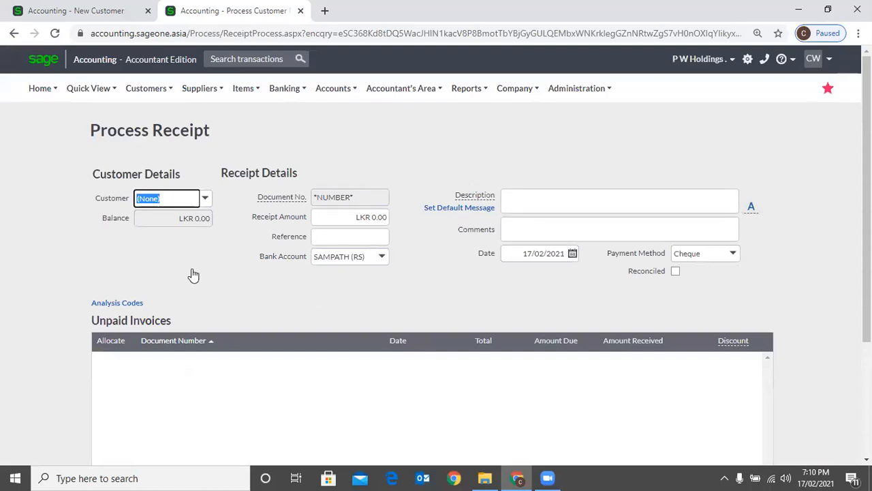
# Enter a 1,000 receipt from Allied Security Services (Pvt) Ltd, leaving DI0047 and DI0008 unallocated
pyautogui.write('a')
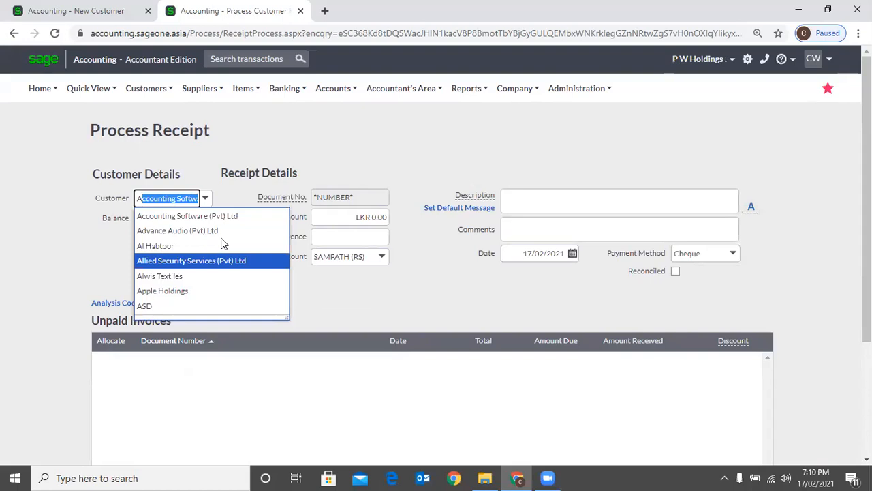
pyautogui.click(219, 260)
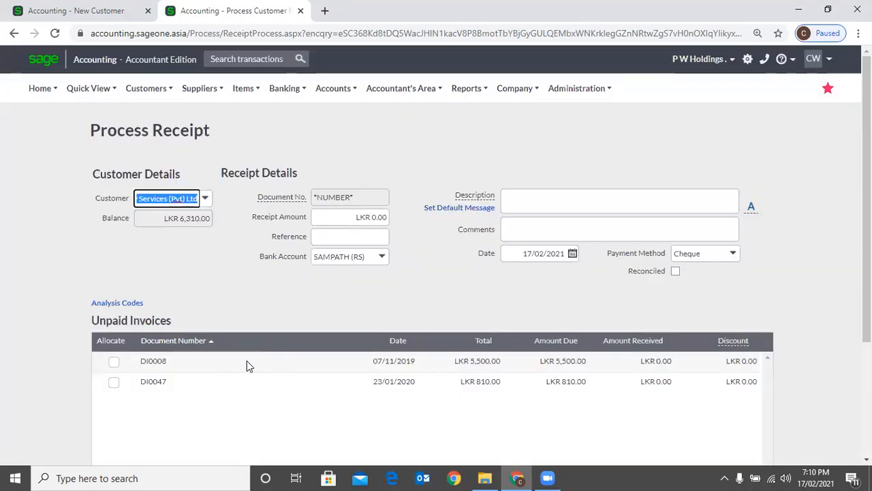
pyautogui.write('1000')
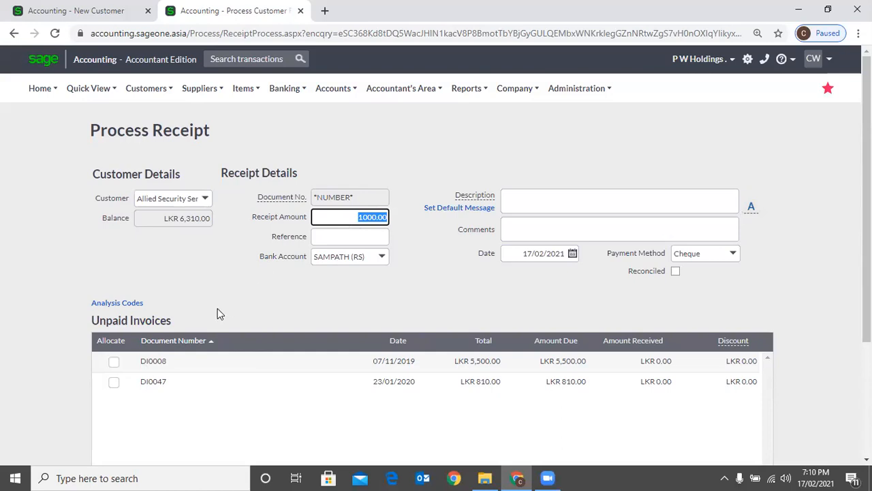
pyautogui.click(113, 381)
pyautogui.click(112, 361)
pyautogui.click(112, 361)
pyautogui.click(315, 182)
pyautogui.hotkey('ctrl', 'Tab')
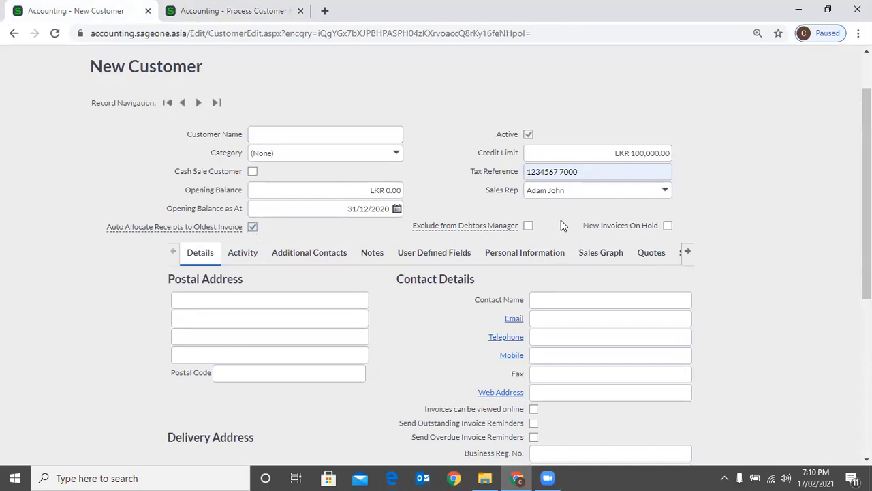
# Switch to the Process Receipt page and bring up the Customers > Debtors Manager submenu
pyautogui.scroll(1, 443, 220)
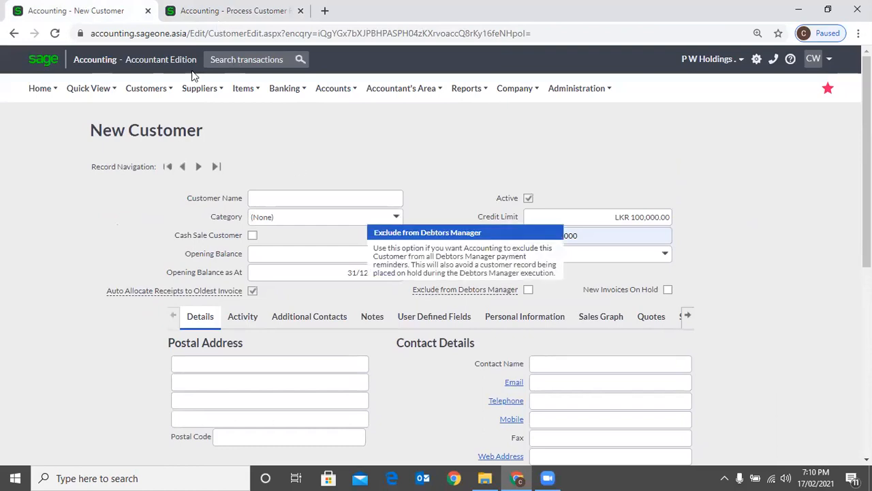
pyautogui.hotkey('ctrl', 'Tab')
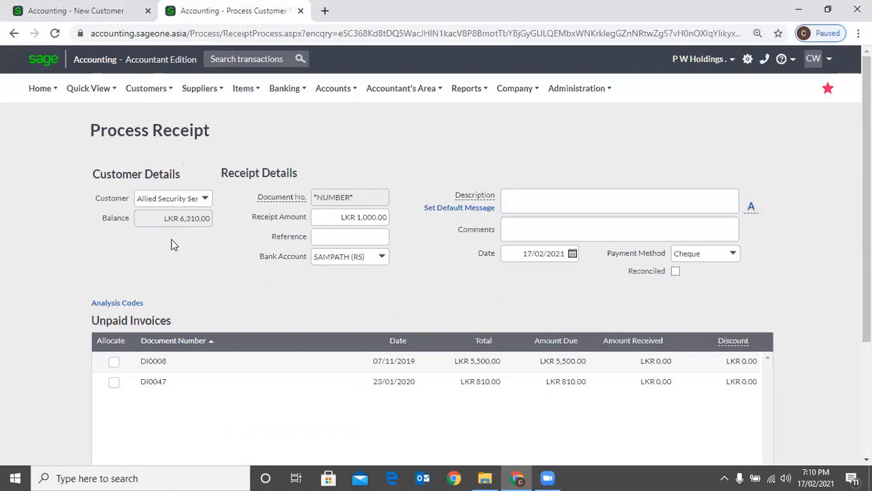
pyautogui.moveTo(149, 89)
pyautogui.moveTo(180, 243)
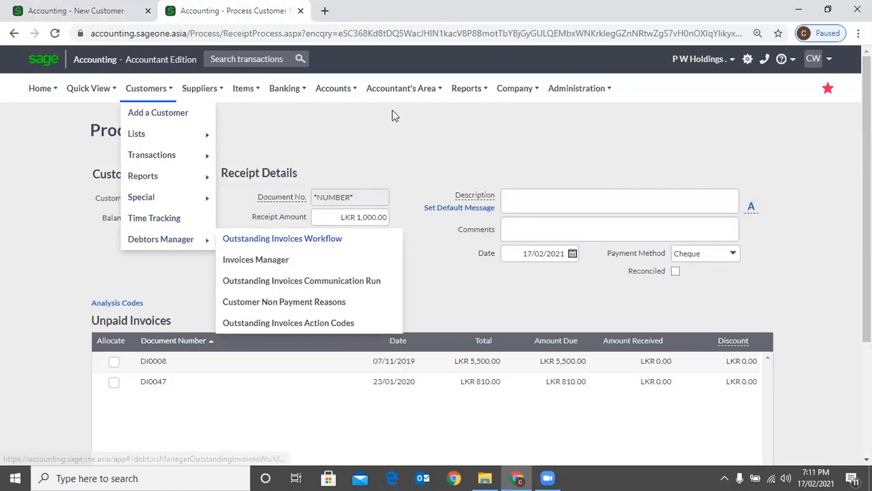
# Open the Outstanding Invoices Workflow and scroll its timeline from Invoice Issued to Payment Received
pyautogui.click(485, 108)
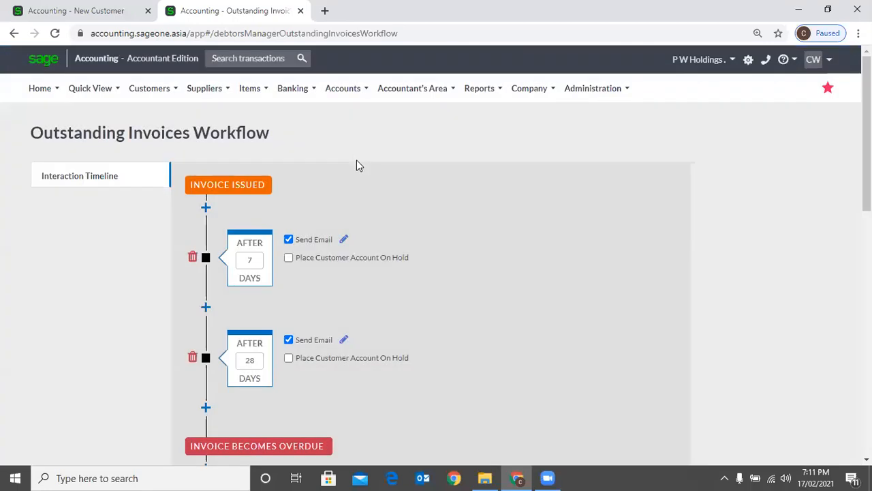
pyautogui.scroll(-2, 357, 164)
pyautogui.scroll(-3, 356, 163)
pyautogui.scroll(5, 444, 262)
pyautogui.scroll(-3, 465, 257)
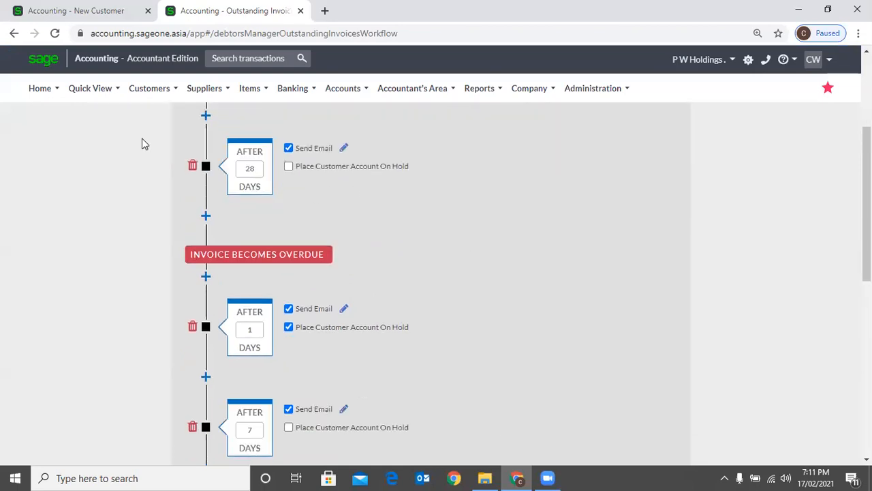
pyautogui.scroll(-2, 141, 137)
pyautogui.scroll(4, 141, 138)
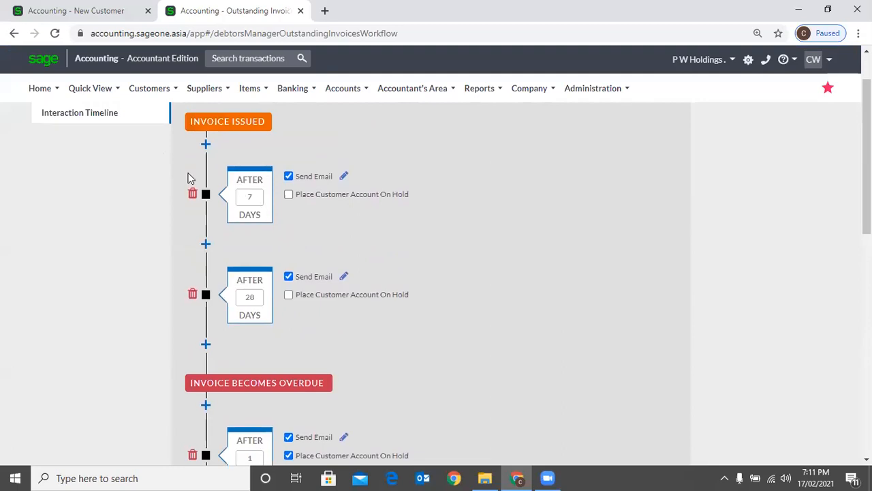
pyautogui.scroll(1, 189, 178)
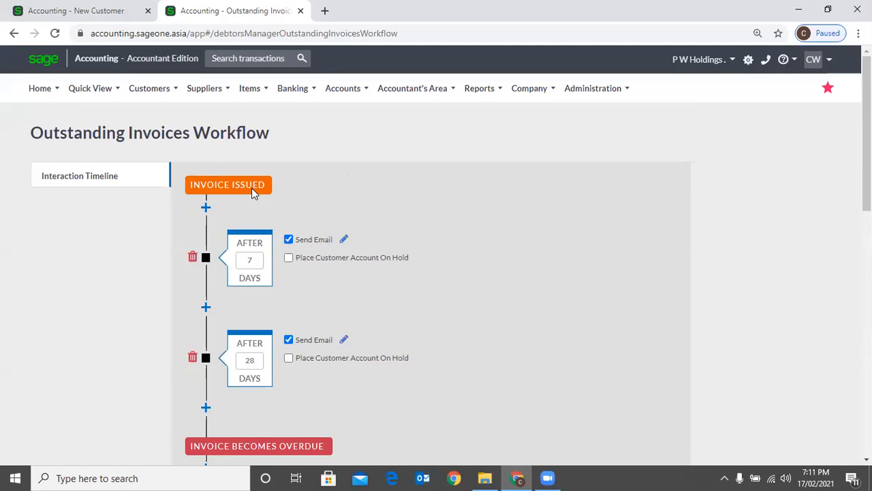
pyautogui.scroll(-1, 262, 267)
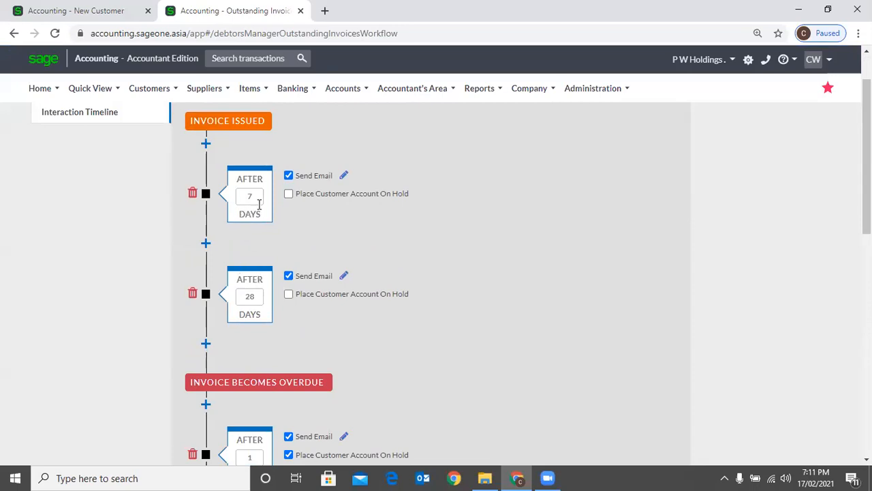
pyautogui.scroll(-3, 362, 242)
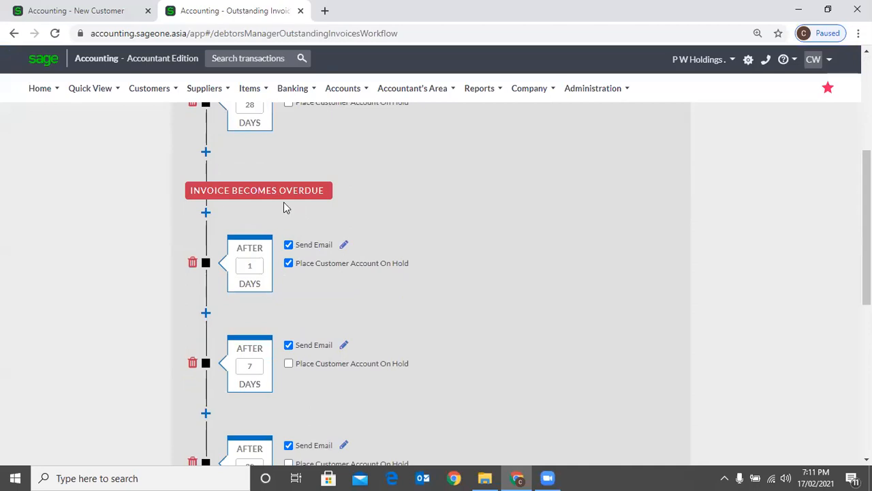
pyautogui.scroll(-2, 320, 207)
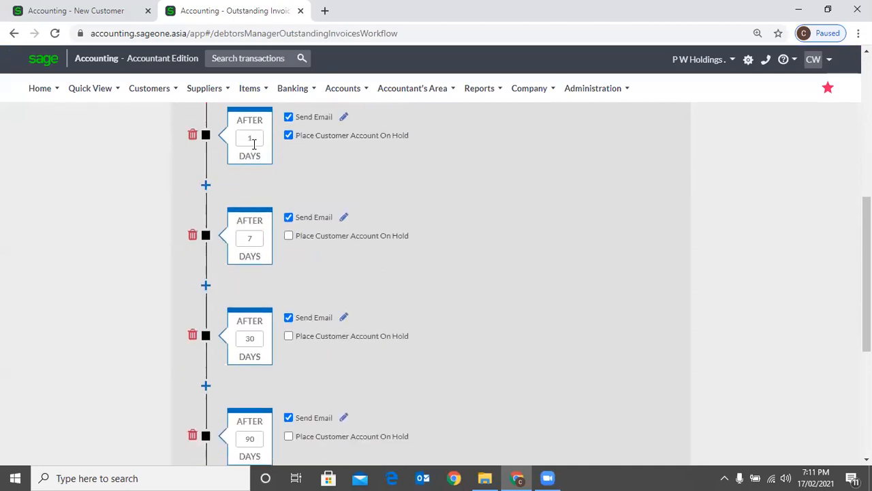
pyautogui.scroll(-4, 305, 211)
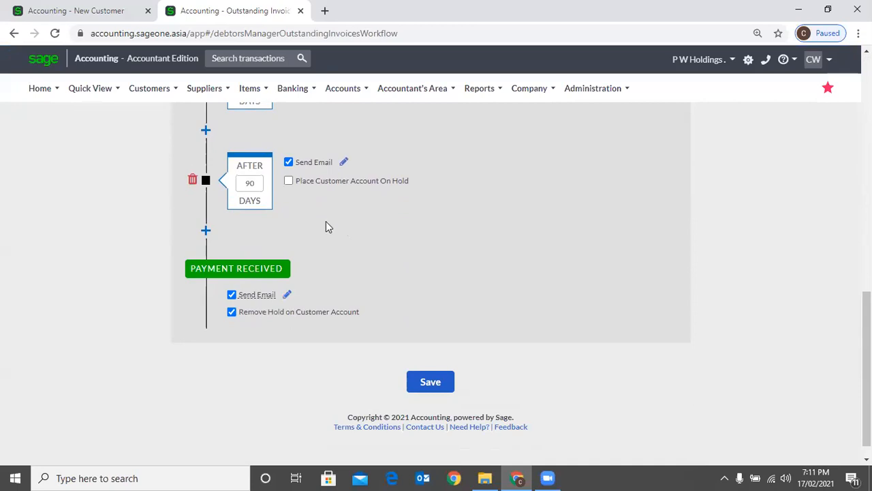
pyautogui.scroll(12, 413, 245)
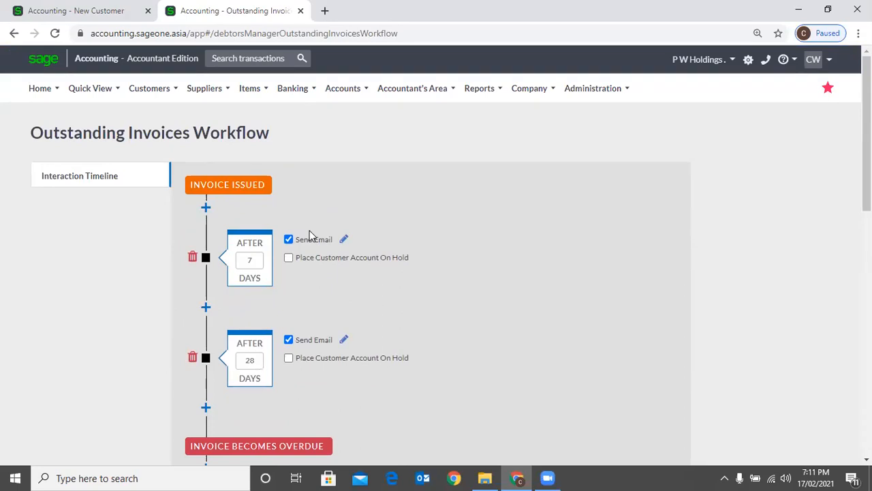
# From Debtors Manager, open Outstanding Invoices Action Codes, then the Communication Run page since 01/04/2018
pyautogui.moveTo(150, 89)
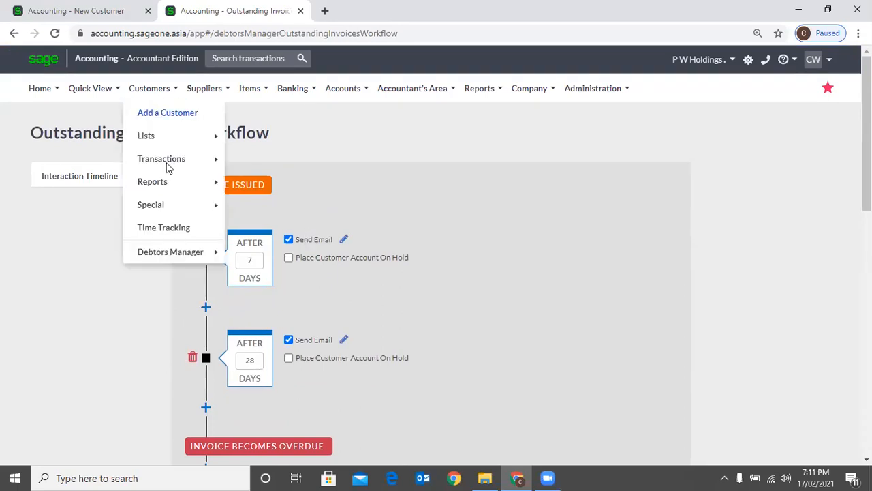
pyautogui.moveTo(182, 253)
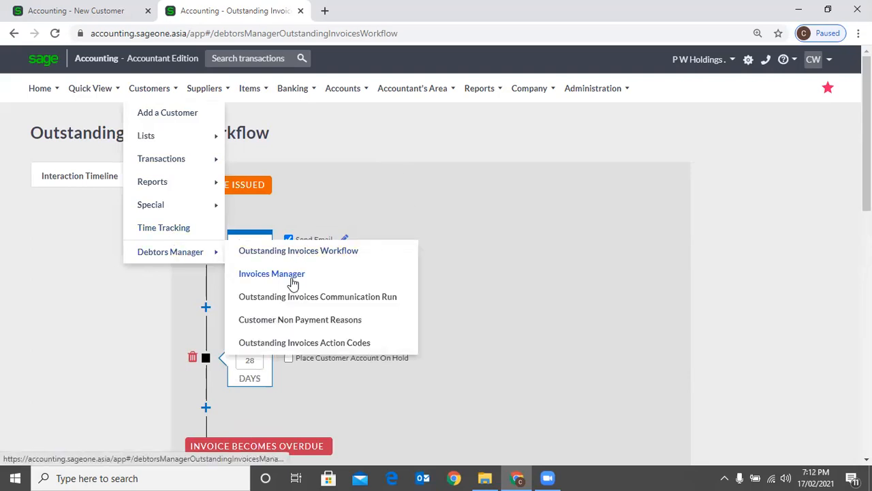
pyautogui.click(306, 342)
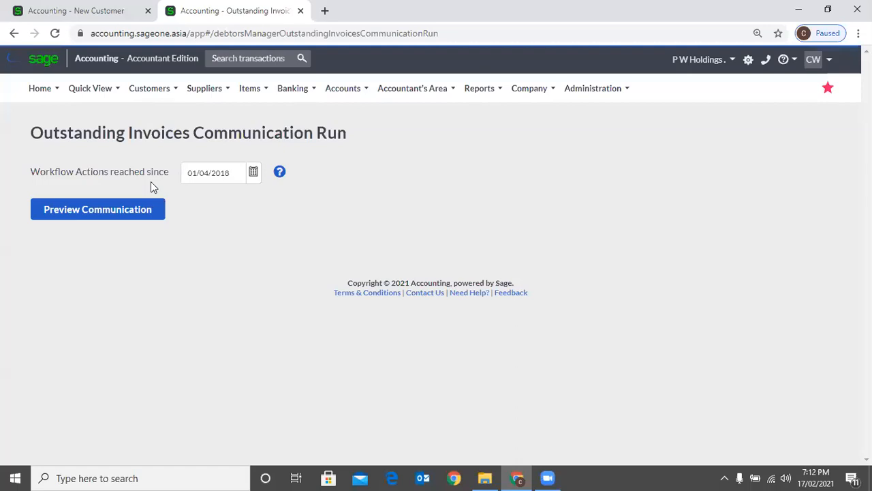
pyautogui.moveTo(153, 182)
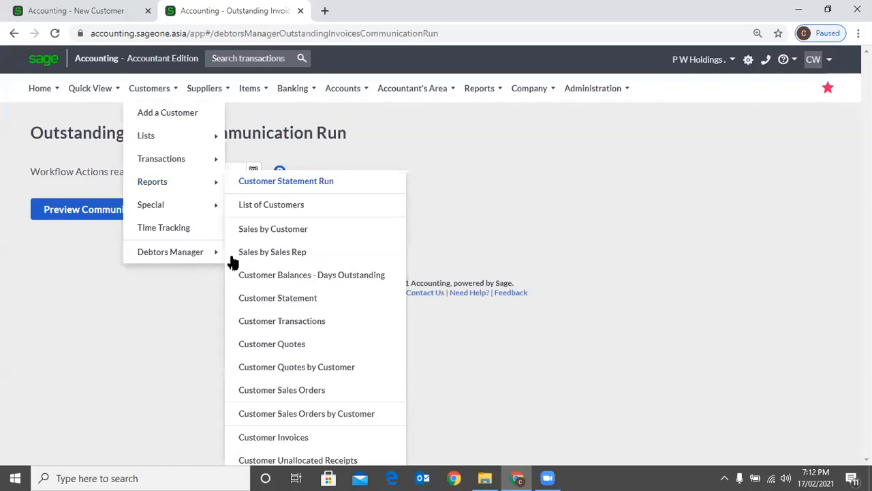
# Reopen the Outstanding Invoices Workflow and scroll through its overdue timeline steps
pyautogui.click(335, 190)
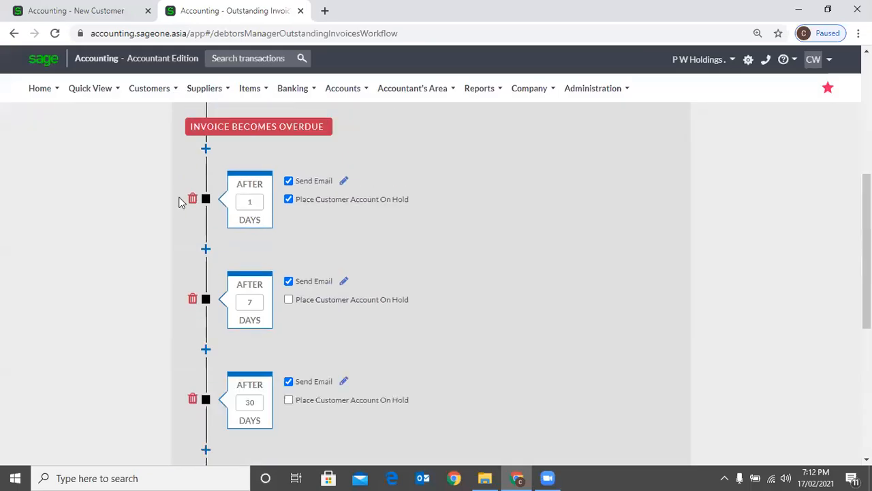
pyautogui.scroll(5, 565, 276)
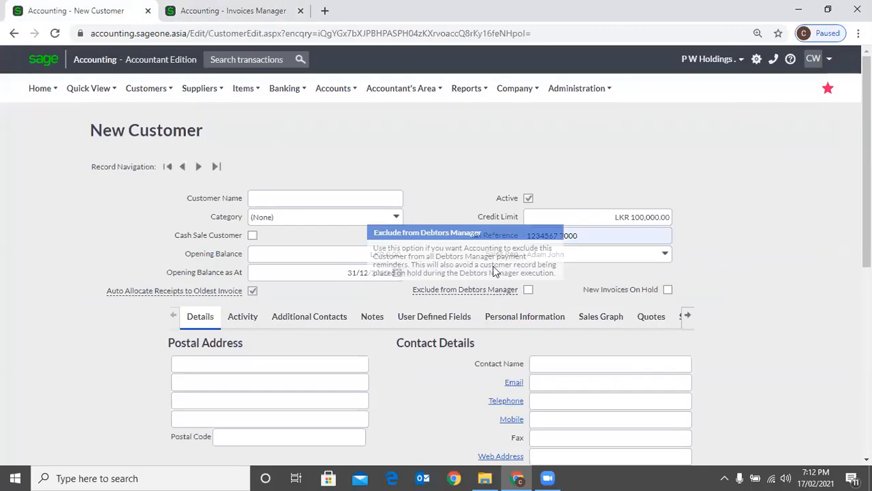
# Tick Exclude from Debtors Manager and New Invoices On Hold on the New Customer form
pyautogui.scroll(-1, 522, 228)
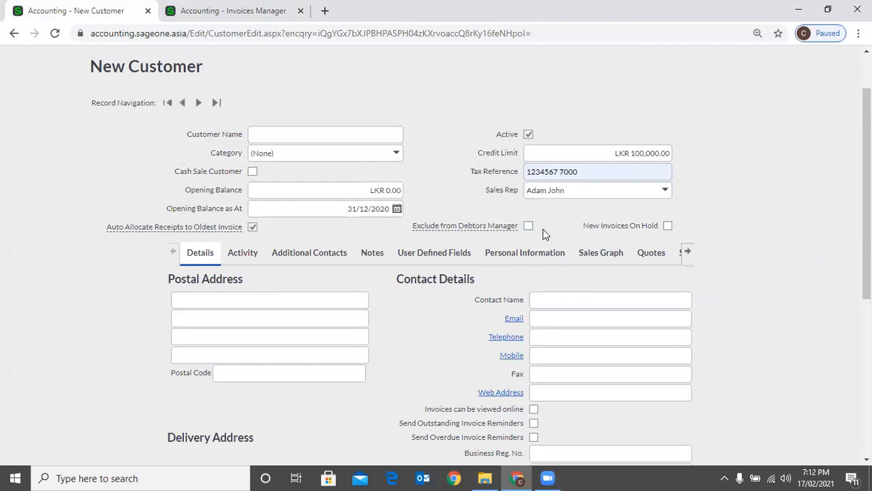
pyautogui.click(529, 226)
pyautogui.moveTo(485, 227)
pyautogui.click(669, 227)
pyautogui.click(668, 226)
pyautogui.click(668, 228)
# Select the first postal address line, trying the saved address suggestion first
pyautogui.scroll(-3, 702, 222)
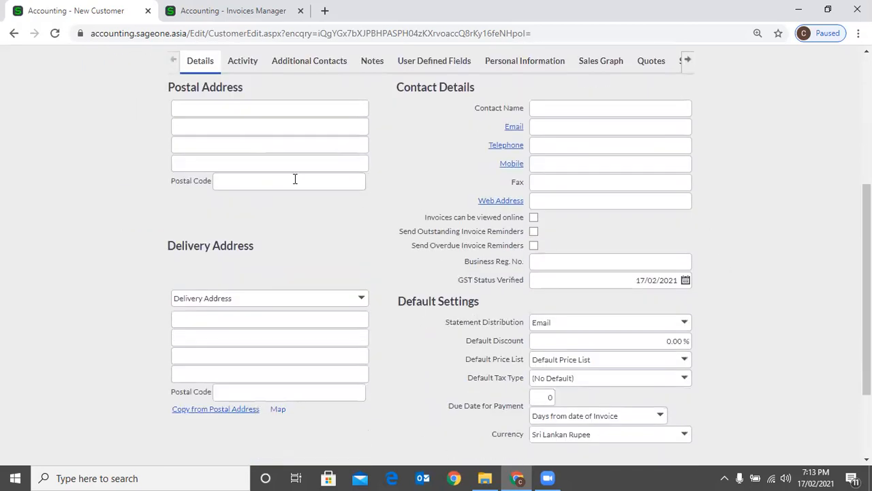
pyautogui.click(192, 110)
pyautogui.click(409, 156)
pyautogui.click(240, 109)
pyautogui.click(229, 134)
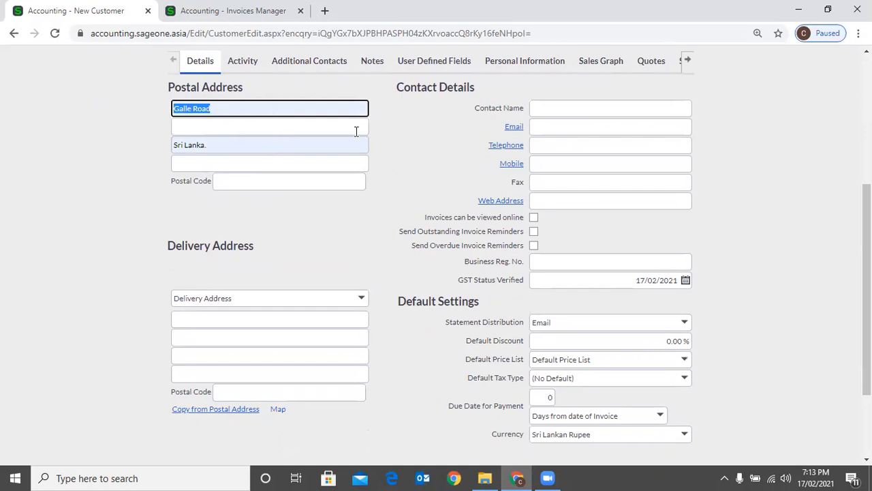
pyautogui.click(413, 169)
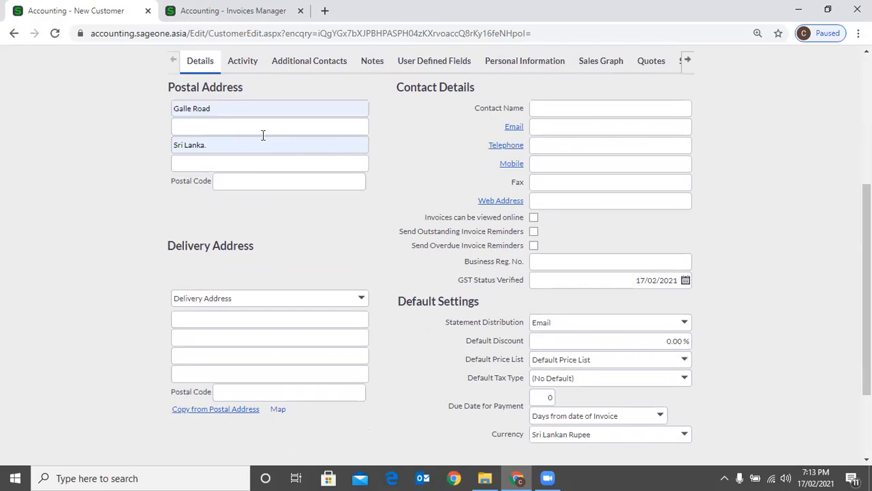
pyautogui.click(255, 113)
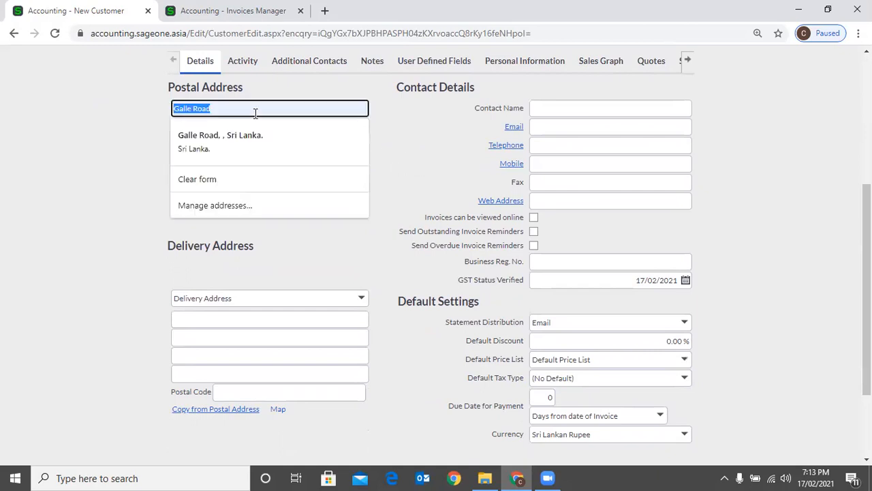
# Enter postal address lines 42 and Paradis, then copy it into the delivery address
pyautogui.write('42')
pyautogui.press('Tab')
pyautogui.write('Pa')
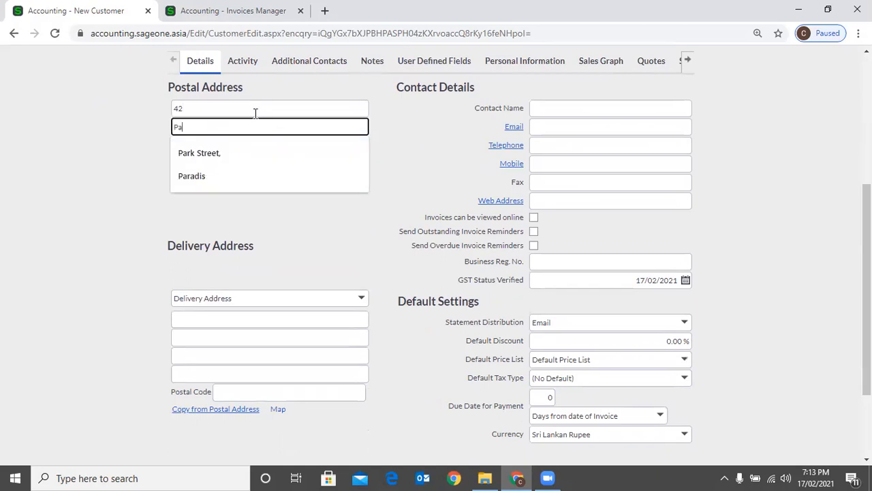
pyautogui.write('radis')
pyautogui.press('Tab')
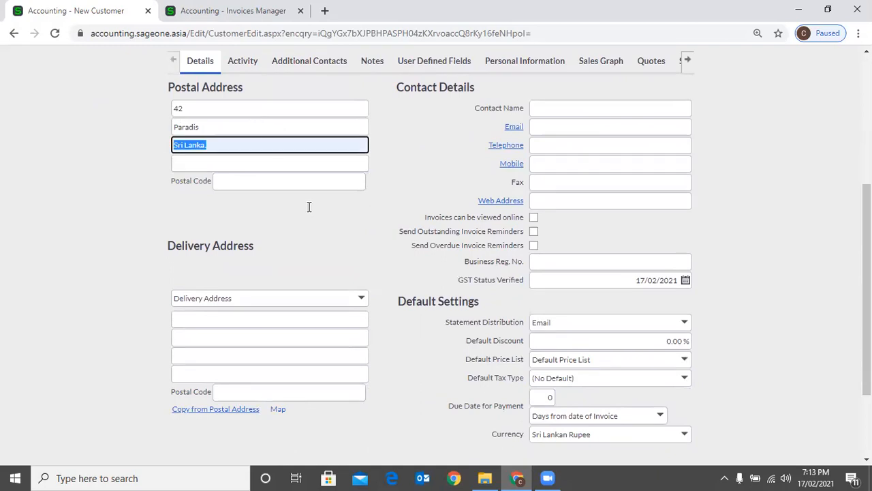
pyautogui.click(266, 225)
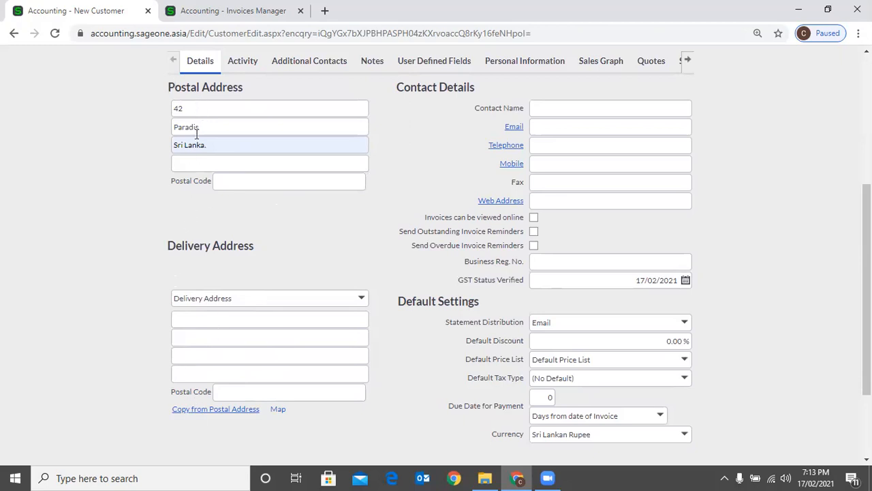
pyautogui.click(194, 412)
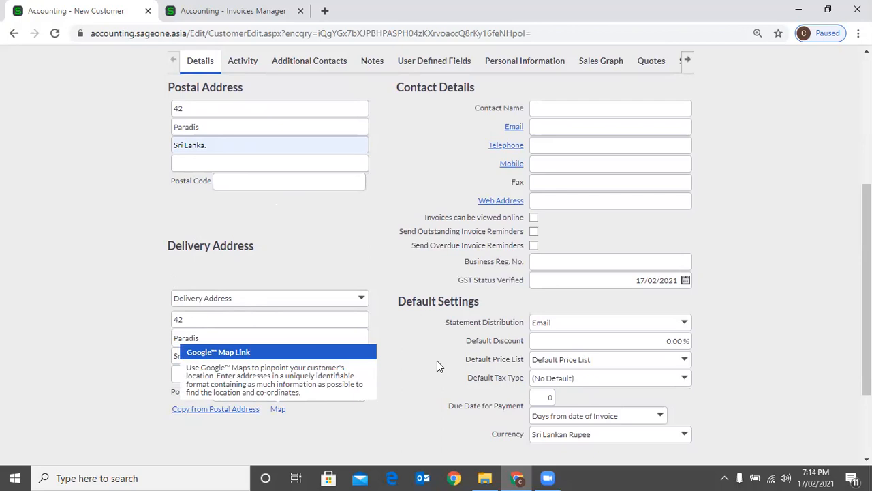
# Fill in the contact name from the saved autofill suggestion
pyautogui.scroll(1, 406, 287)
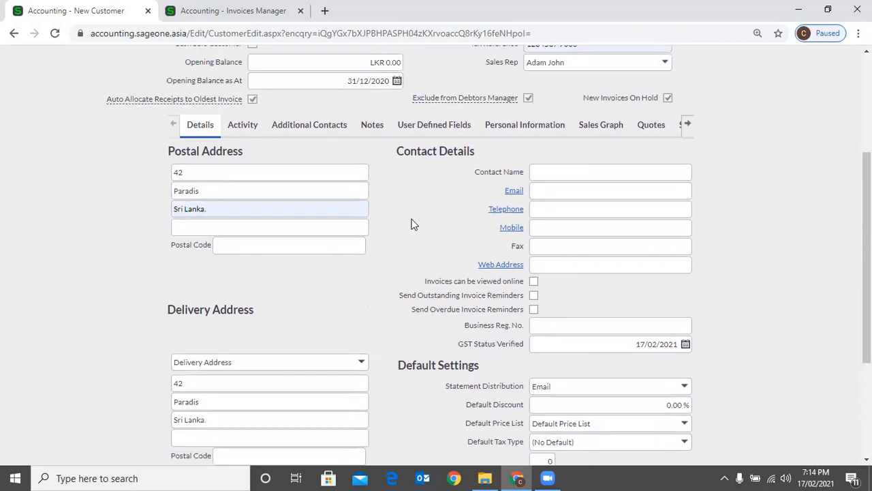
pyautogui.scroll(-1, 420, 201)
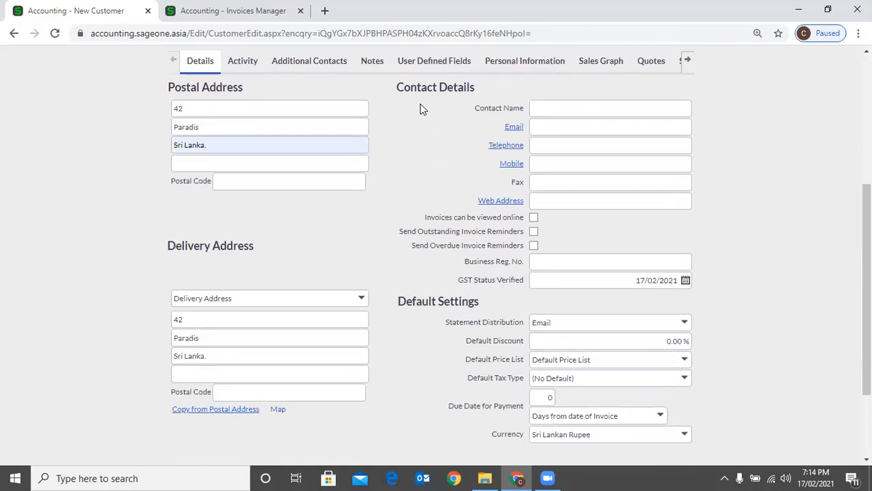
pyautogui.click(677, 102)
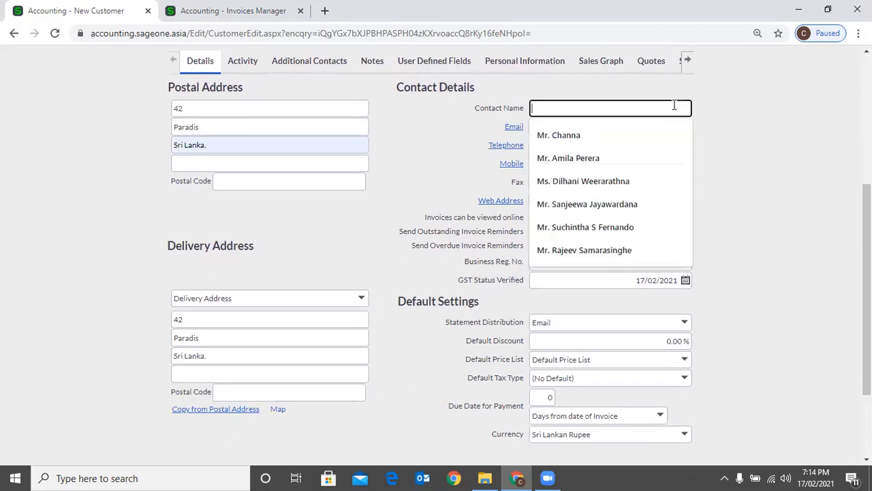
pyautogui.click(753, 145)
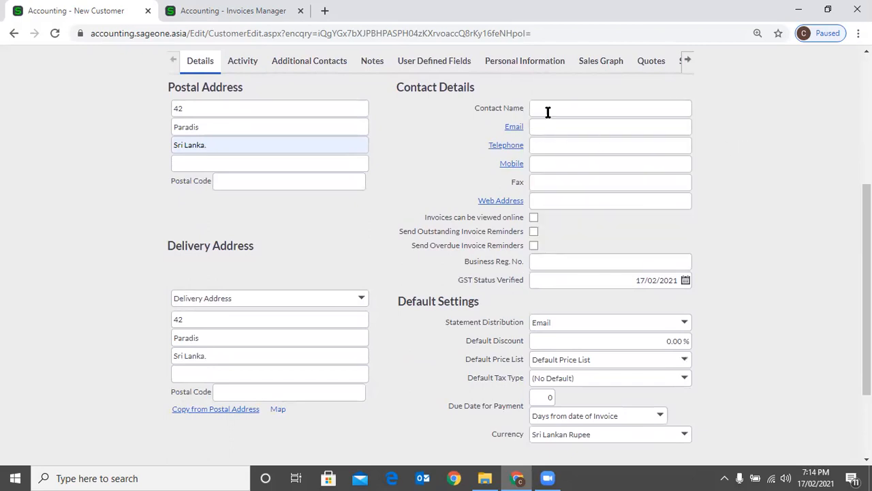
pyautogui.click(547, 110)
pyautogui.click(571, 156)
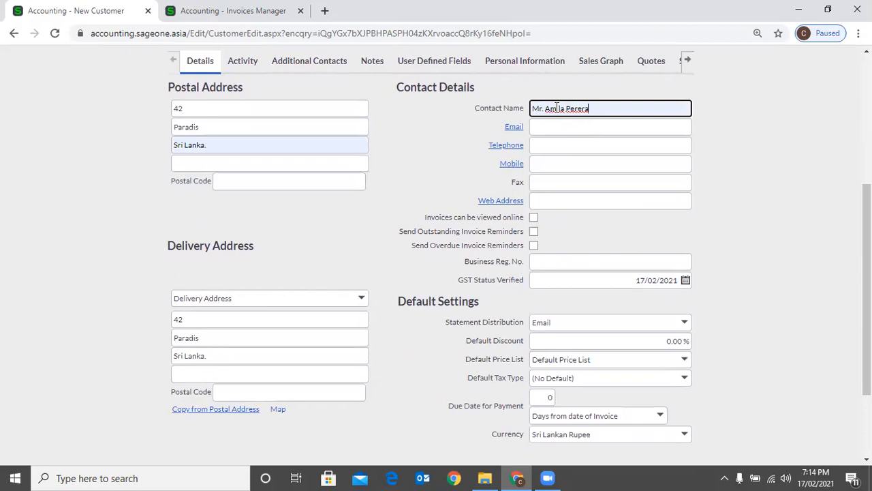
# Fill in the contact's e-mail address and mobile number from saved suggestions
pyautogui.click(579, 126)
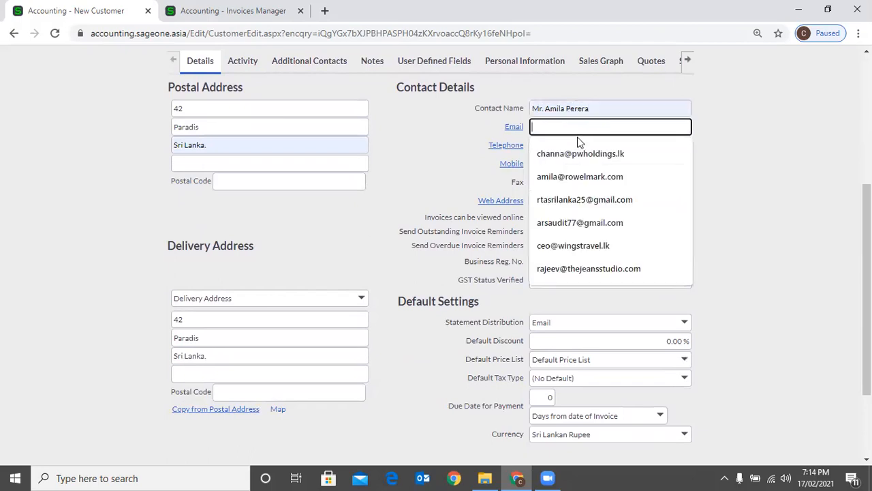
pyautogui.click(580, 151)
pyautogui.click(582, 161)
pyautogui.click(800, 163)
pyautogui.click(643, 167)
pyautogui.click(603, 182)
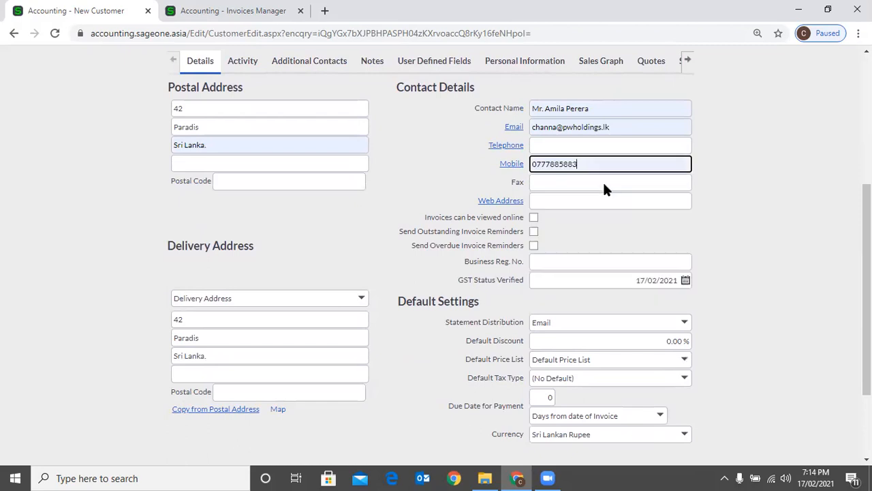
# Leave the web address empty, dismissing its suggestions
pyautogui.click(555, 195)
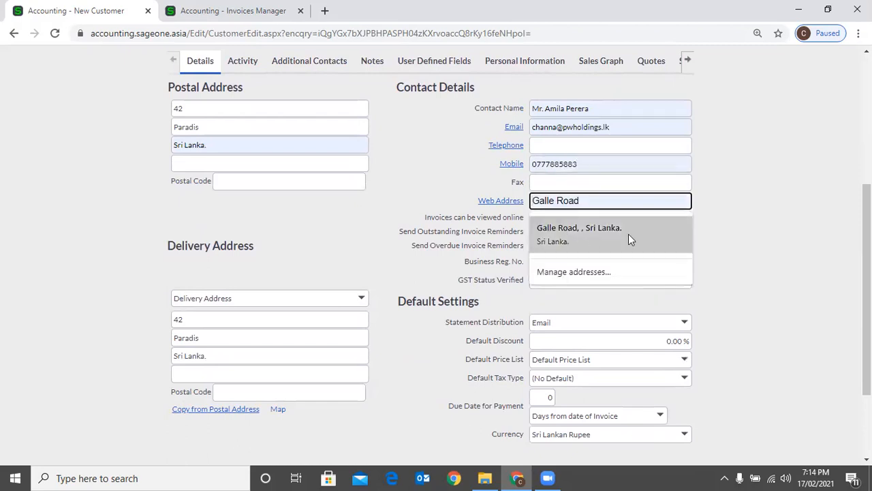
pyautogui.click(790, 239)
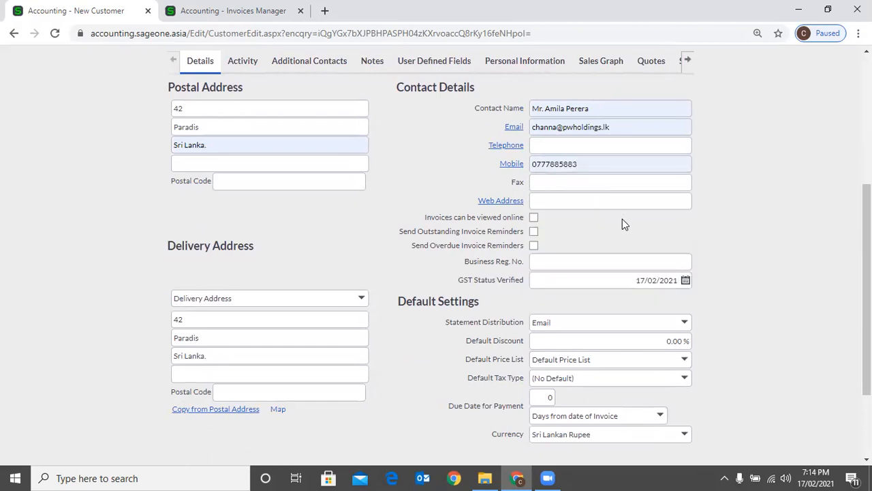
pyautogui.scroll(-1, 616, 208)
pyautogui.scroll(2, 608, 178)
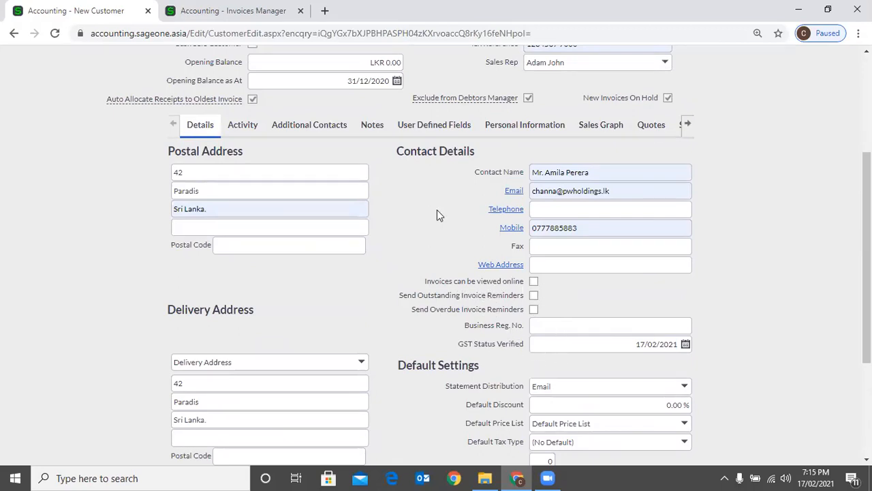
pyautogui.scroll(1, 438, 215)
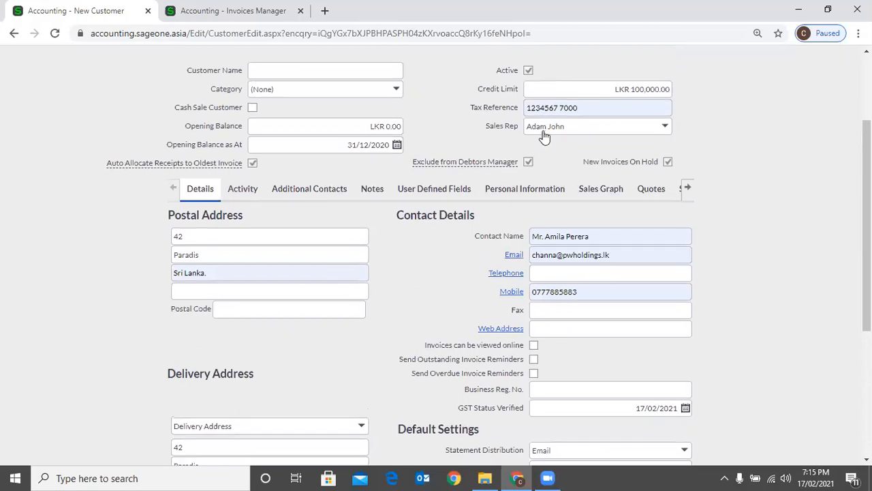
# Check the company's Customer Zone settings, then return to the New Customer form
pyautogui.hotkey('ctrl', 'Tab')
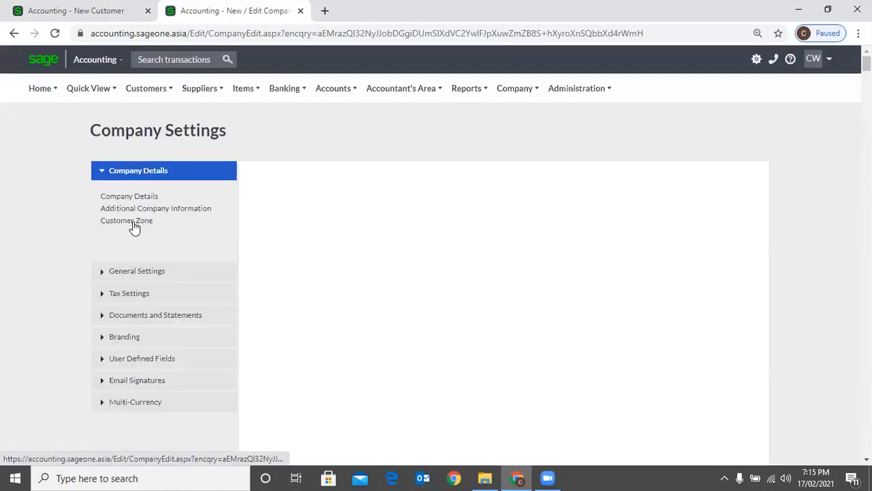
pyautogui.click(131, 224)
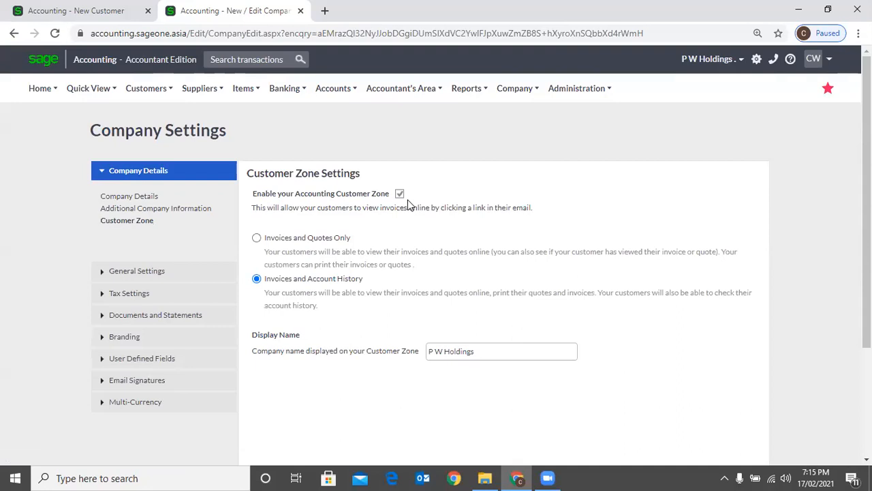
pyautogui.click(67, 15)
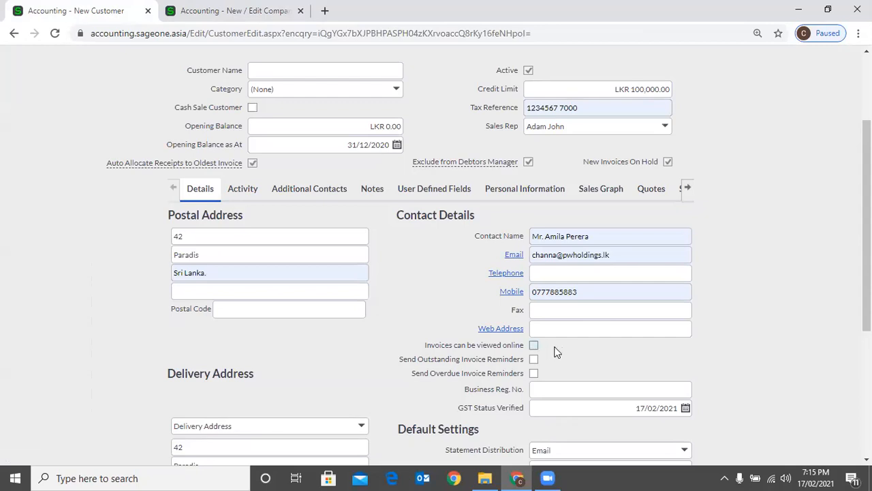
# Tick 'Invoices can be viewed online' and Send Outstanding Invoice Reminders for the customer
pyautogui.click(534, 345)
pyautogui.click(534, 345)
pyautogui.click(534, 345)
pyautogui.scroll(-1, 568, 353)
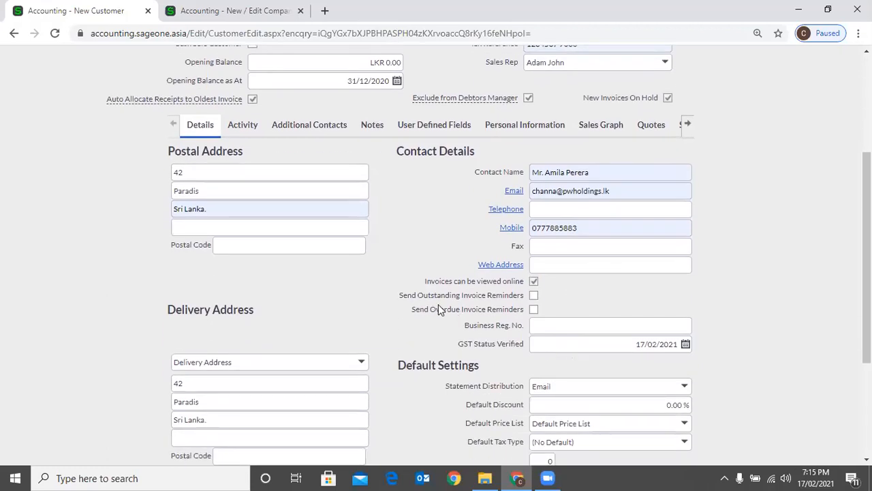
pyautogui.click(534, 298)
pyautogui.click(253, 11)
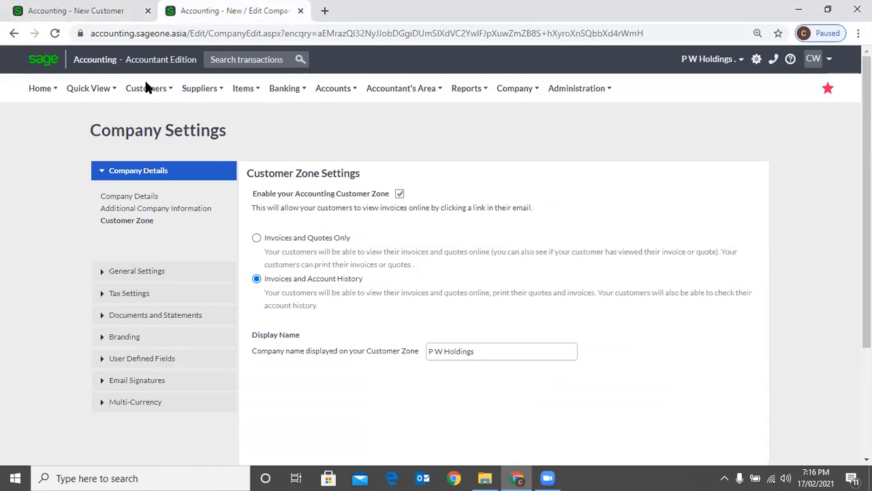
# Open the Debtors Manager Outstanding Invoices Workflow
pyautogui.moveTo(144, 87)
pyautogui.moveTo(164, 175)
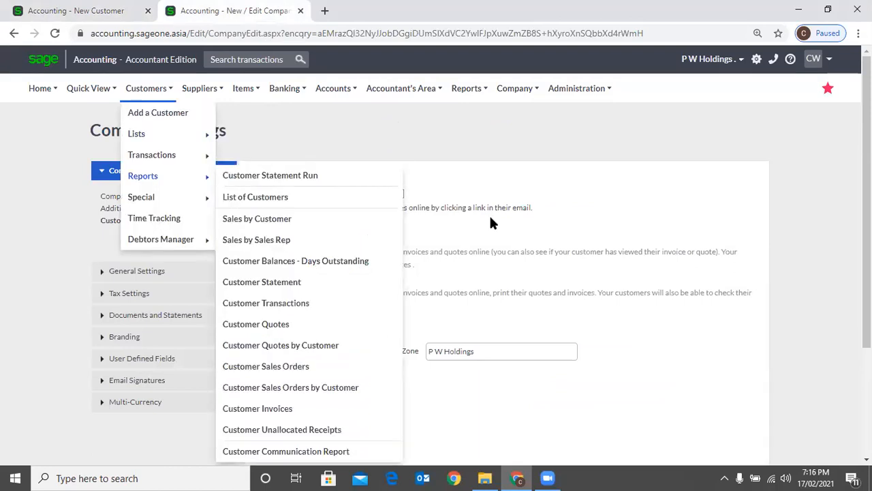
pyautogui.moveTo(160, 239)
pyautogui.click(272, 238)
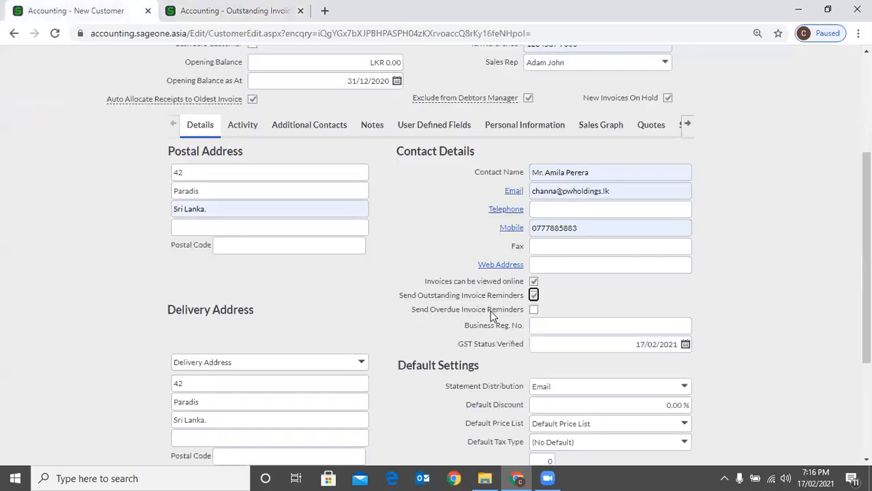
# Tick Send Overdue Invoice Reminders, leaving the business registration number blank
pyautogui.click(538, 310)
pyautogui.scroll(-1, 589, 304)
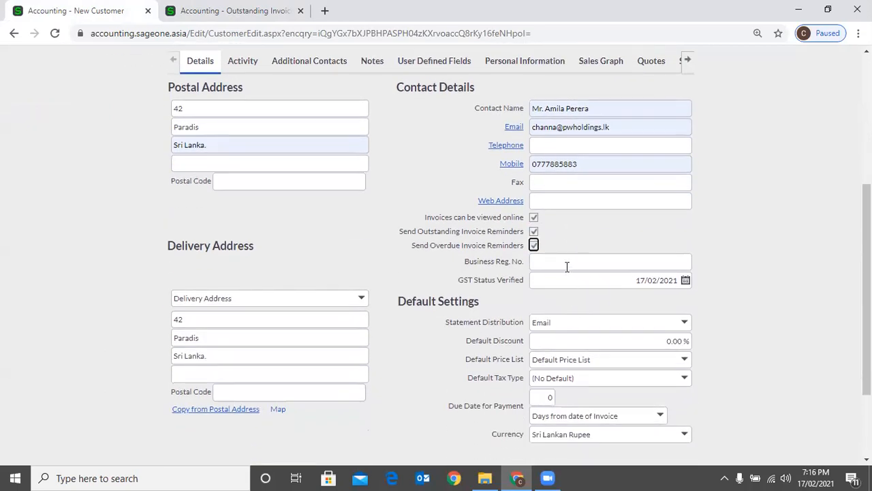
pyautogui.click(567, 266)
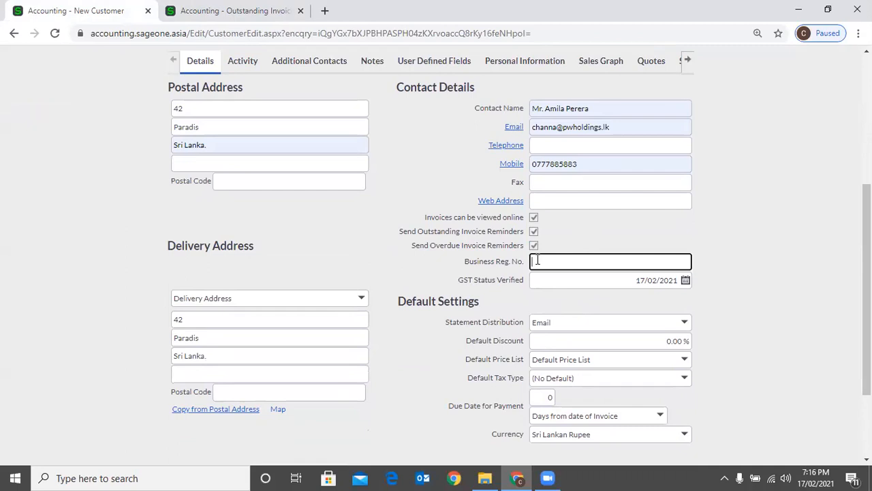
pyautogui.click(595, 302)
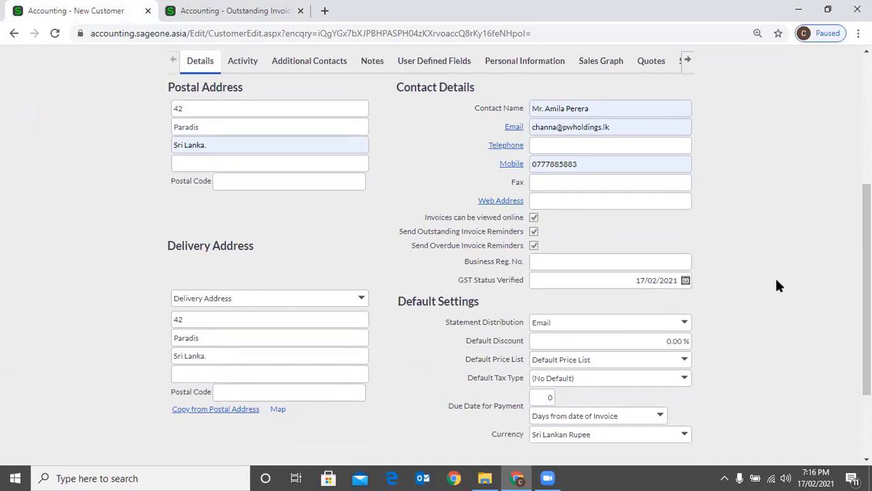
pyautogui.scroll(-2, 797, 286)
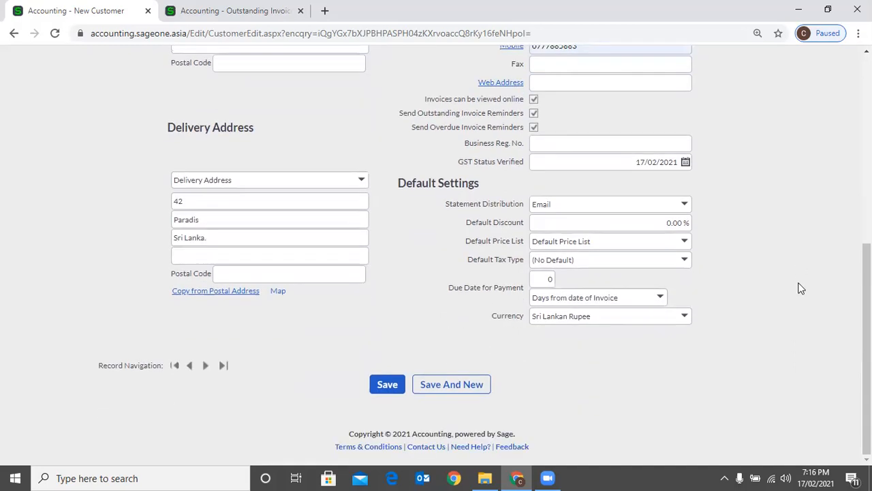
pyautogui.scroll(2, 801, 288)
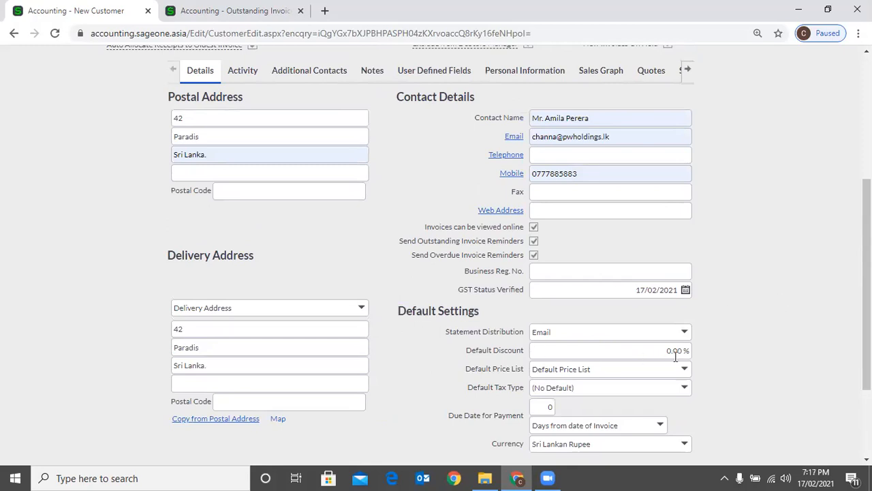
pyautogui.scroll(-1, 674, 353)
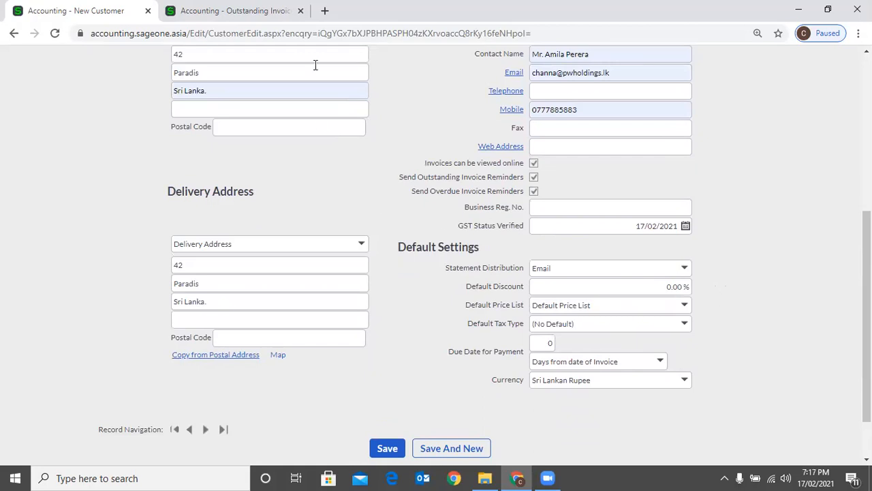
# Review the Outstanding Invoices workflow again, then return to the New Customer form
pyautogui.click(235, 11)
pyautogui.moveTo(154, 98)
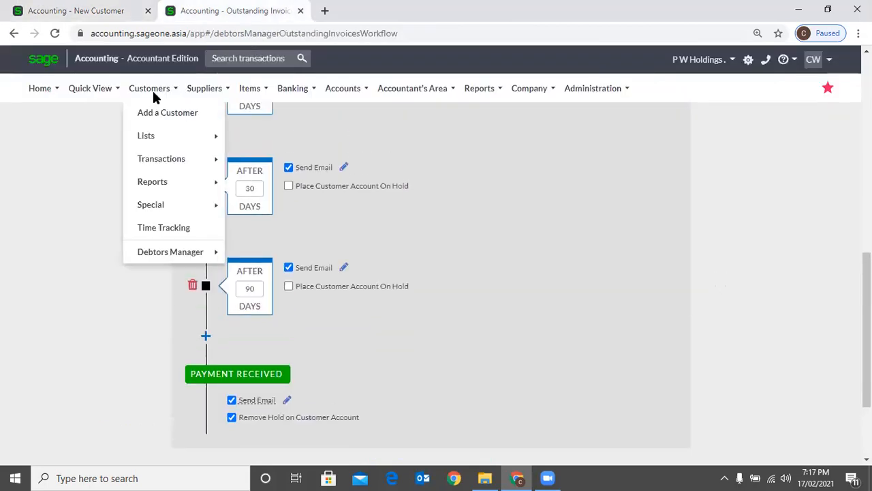
pyautogui.click(41, 8)
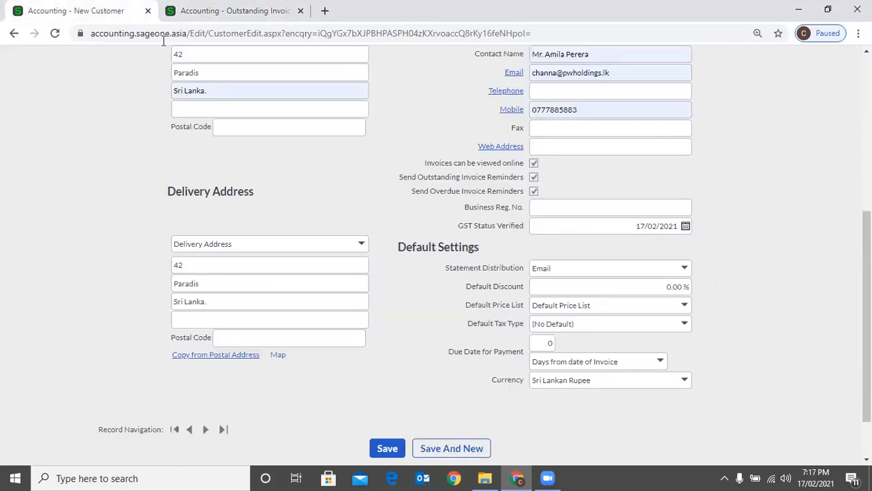
pyautogui.click(686, 269)
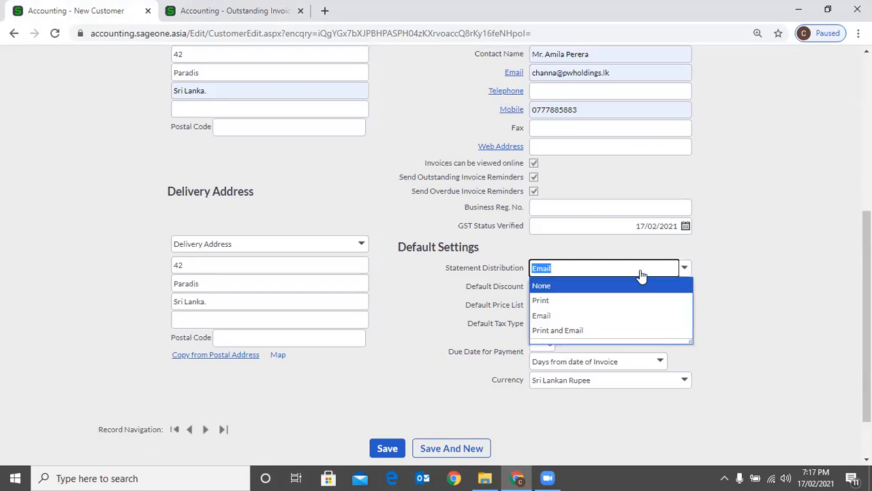
# Change Statement Distribution from Email to Print
pyautogui.scroll(1, 624, 146)
pyautogui.click(626, 143)
pyautogui.click(759, 189)
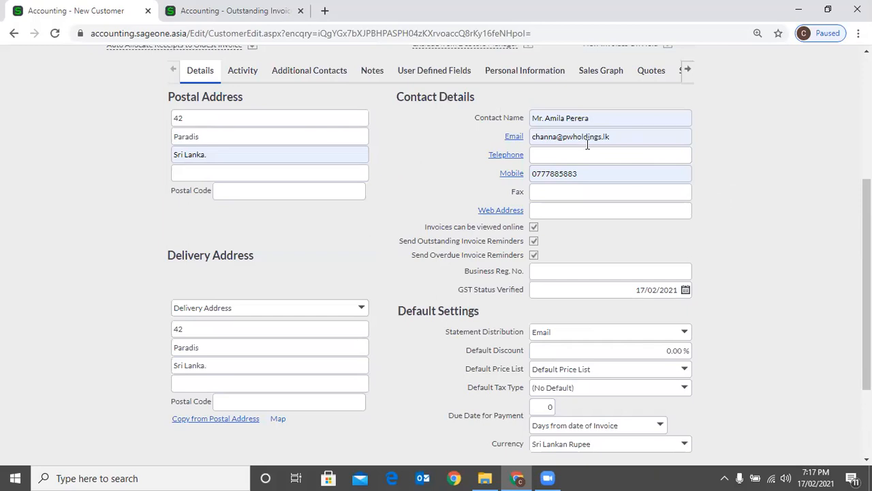
pyautogui.click(645, 142)
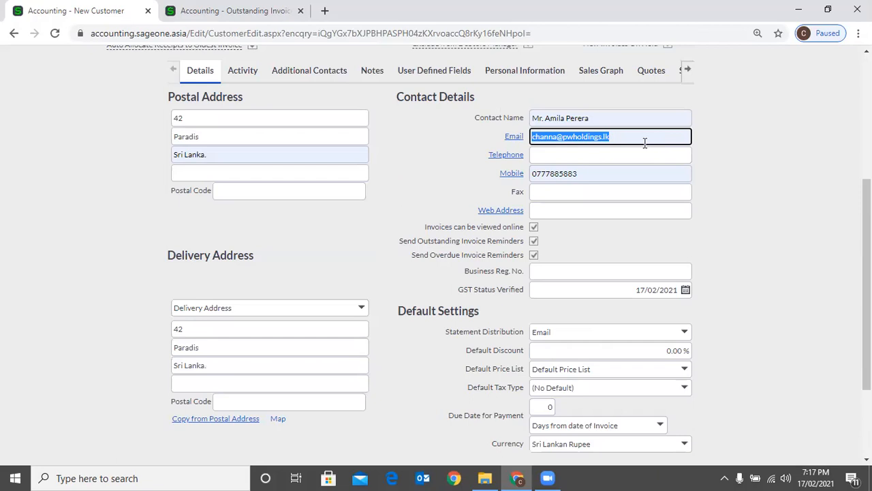
pyautogui.click(684, 334)
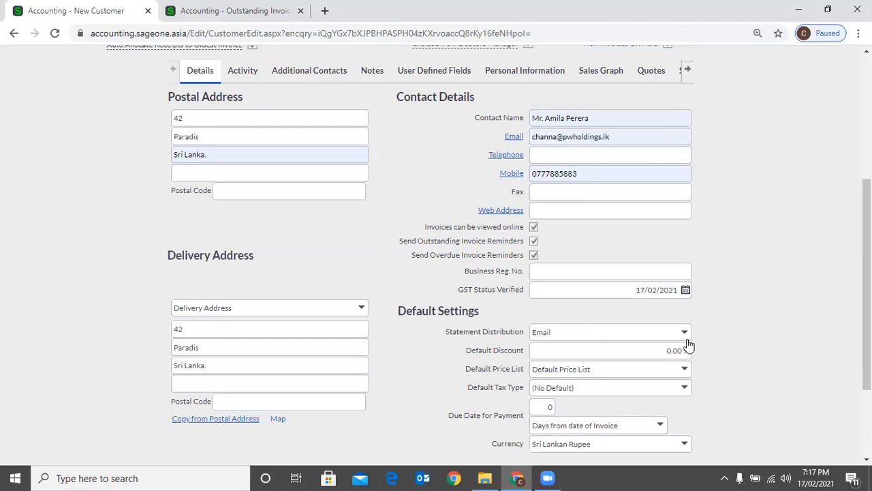
pyautogui.click(739, 338)
pyautogui.click(656, 329)
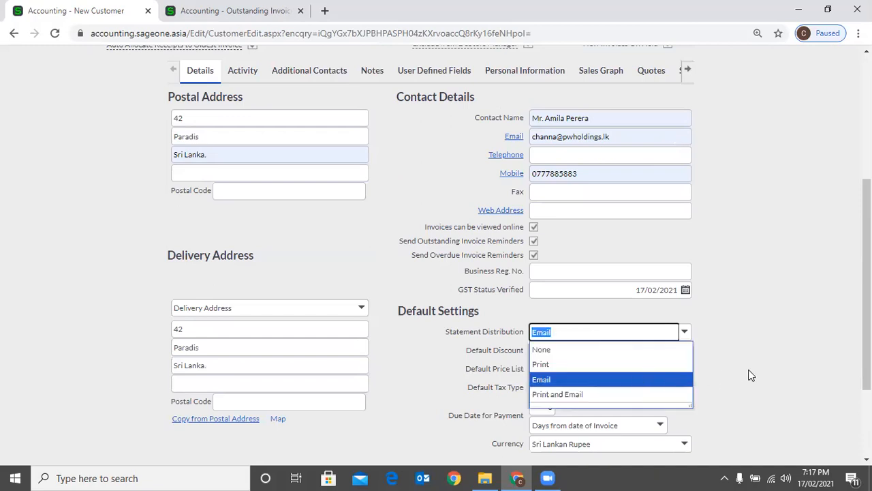
pyautogui.click(704, 281)
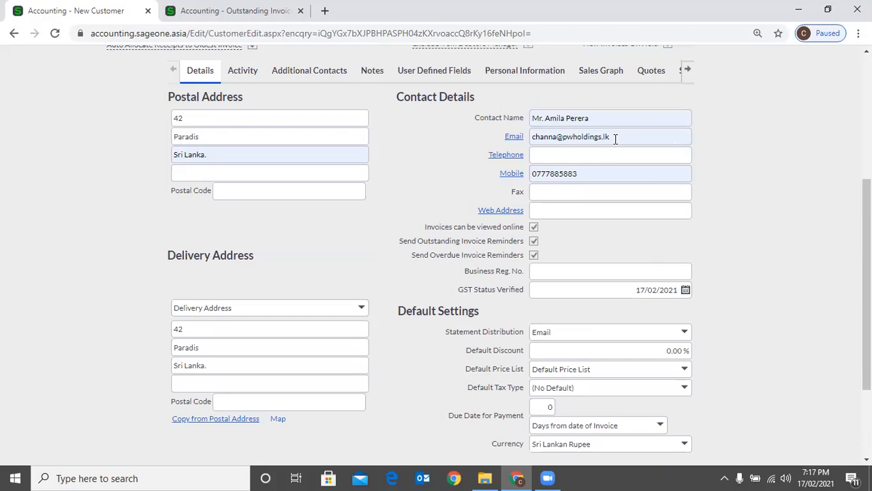
pyautogui.click(684, 332)
pyautogui.click(646, 363)
# Confirm the Default Discount stays at 0.00 %
pyautogui.scroll(-1, 758, 334)
pyautogui.scroll(-1, 758, 336)
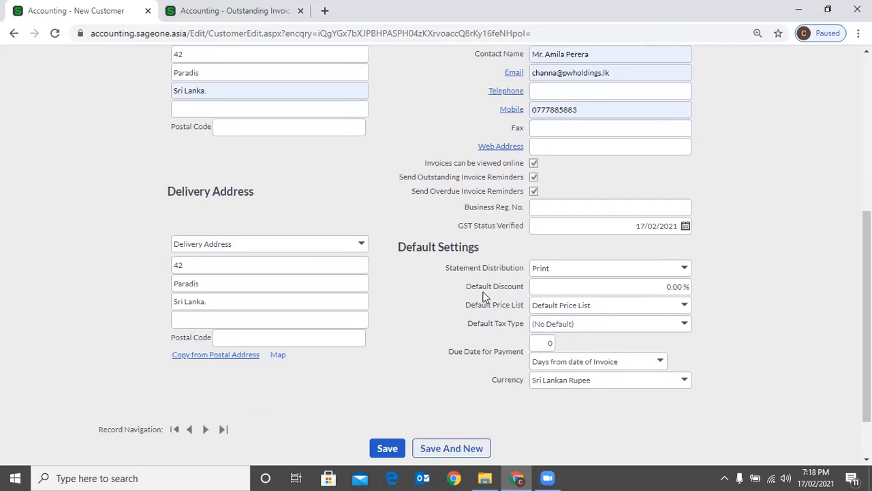
pyautogui.click(556, 286)
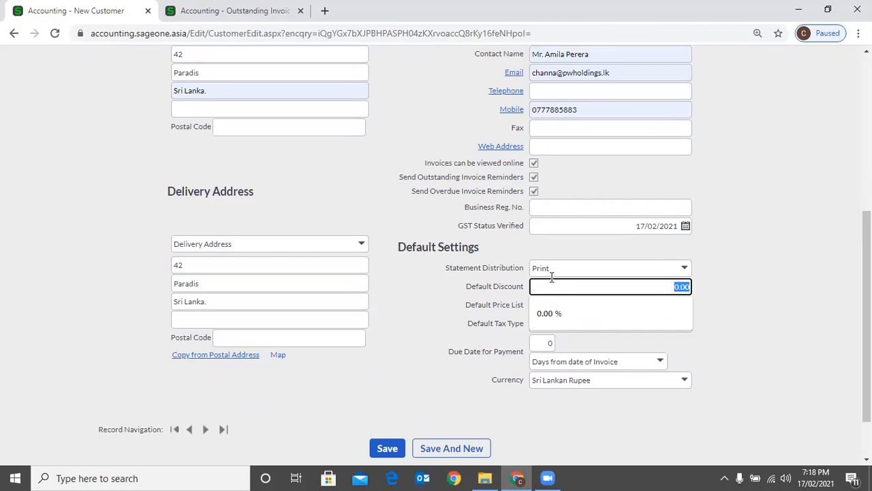
pyautogui.click(679, 312)
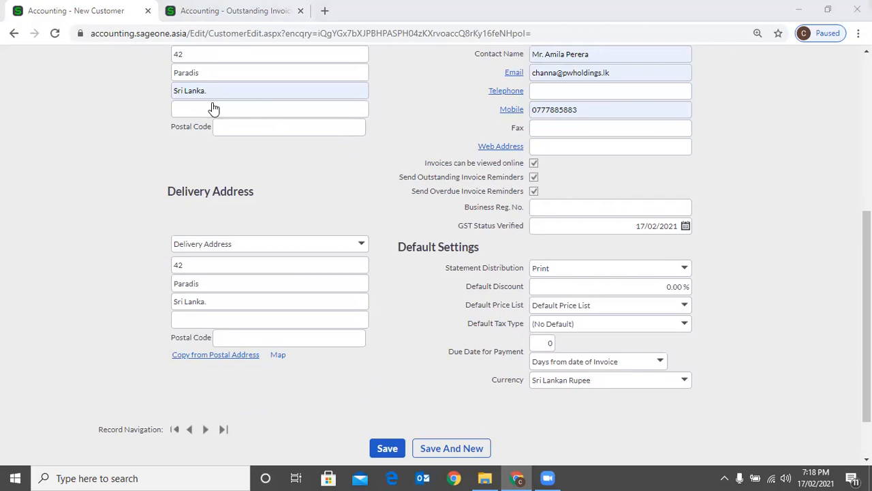
# Search the List of Customers for 'P W' and open the P W Holdings record
pyautogui.hotkey('ctrl', 'Tab')
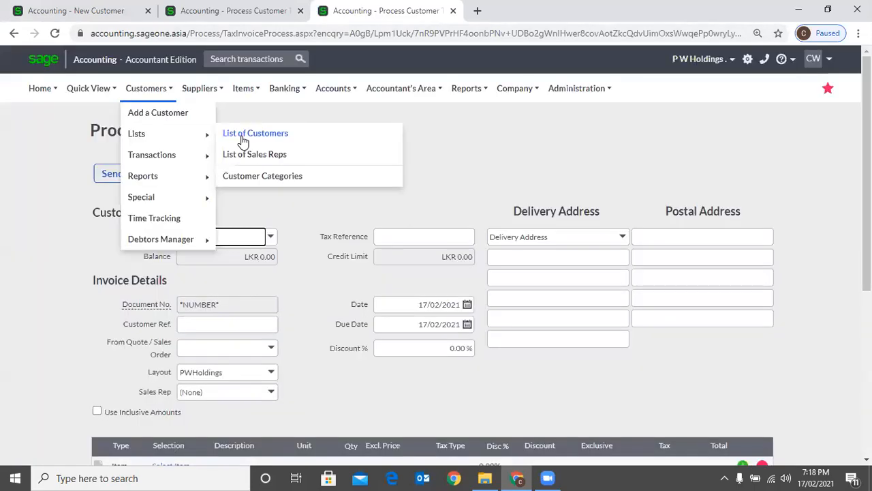
pyautogui.click(230, 133)
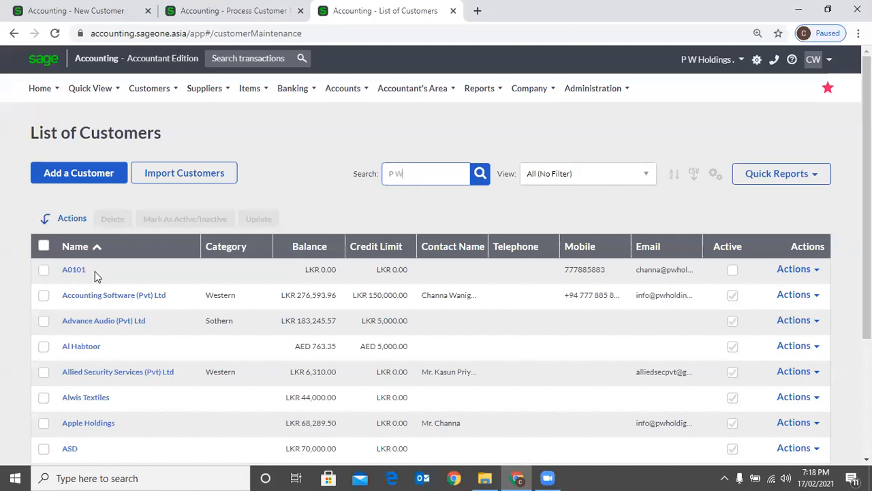
pyautogui.press('Return')
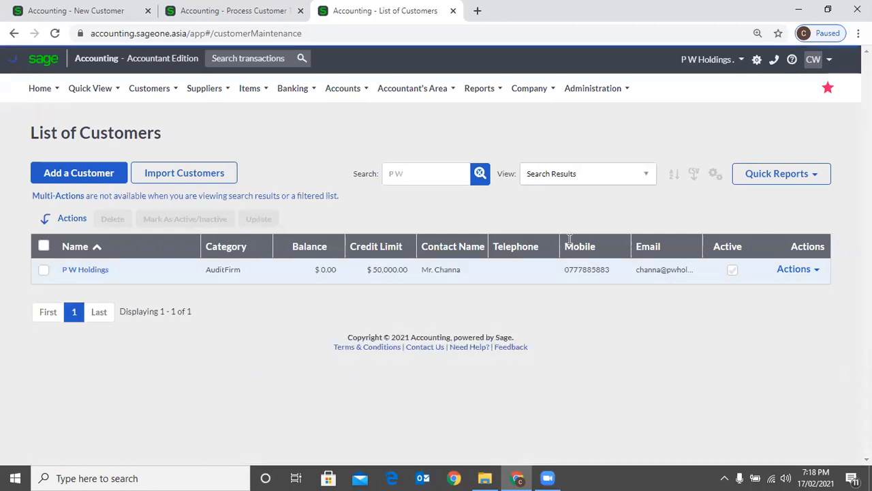
pyautogui.click(85, 270)
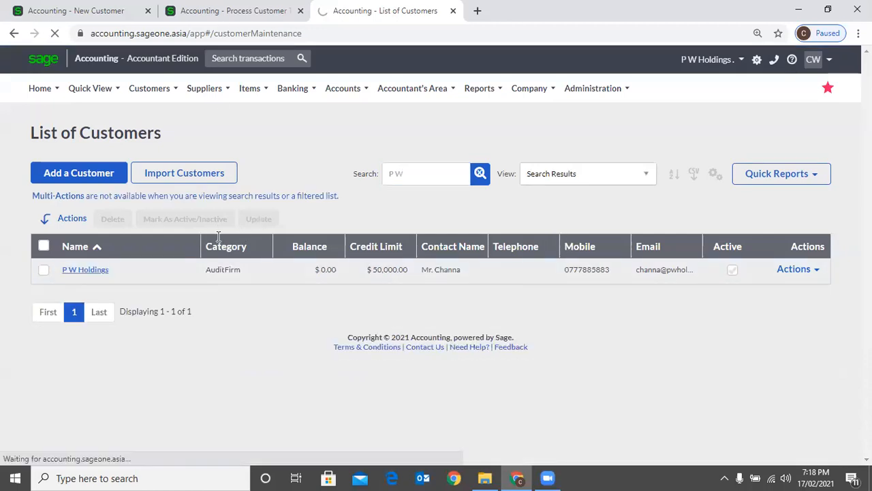
# Select P W Holdings as the invoice customer and load its details
pyautogui.click(234, 11)
pyautogui.click(219, 237)
pyautogui.write('p')
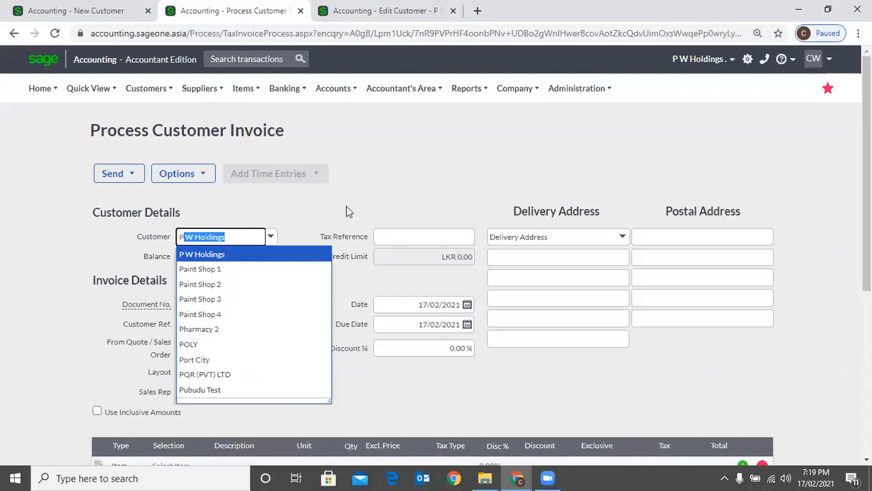
pyautogui.press('Tab')
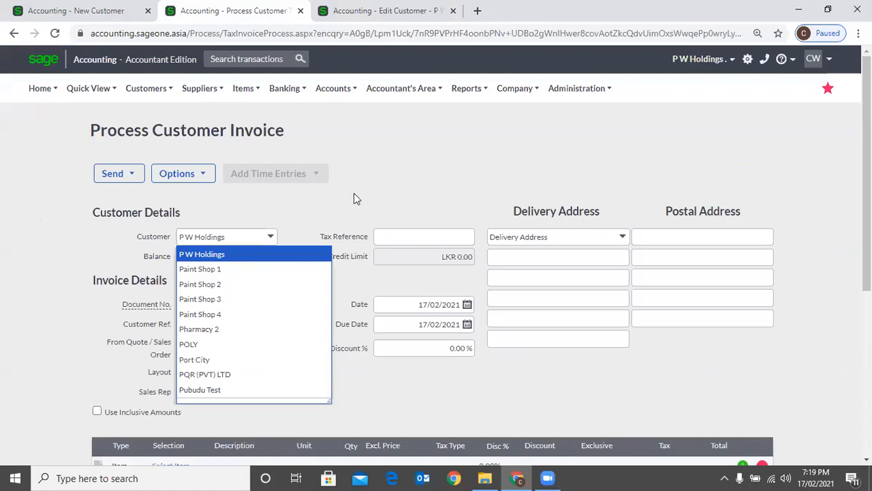
pyautogui.click(353, 193)
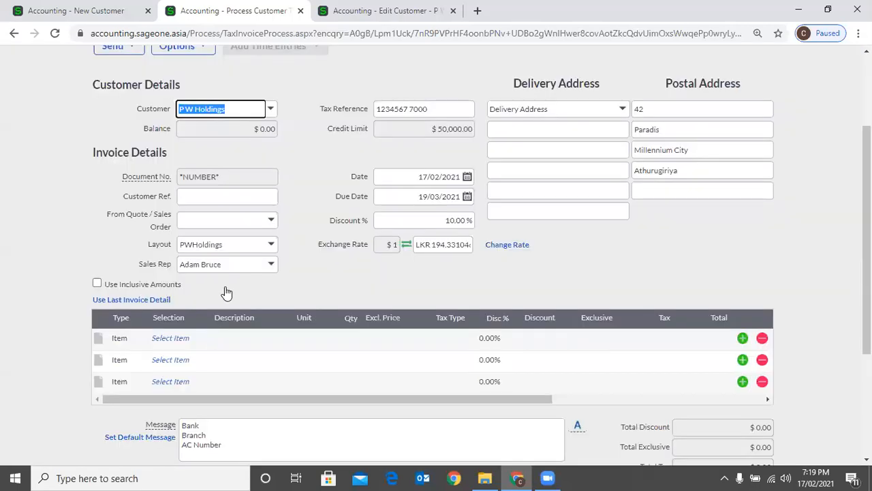
# Add item ASD to the first invoice line at quantity 1.00
pyautogui.scroll(-2, 227, 291)
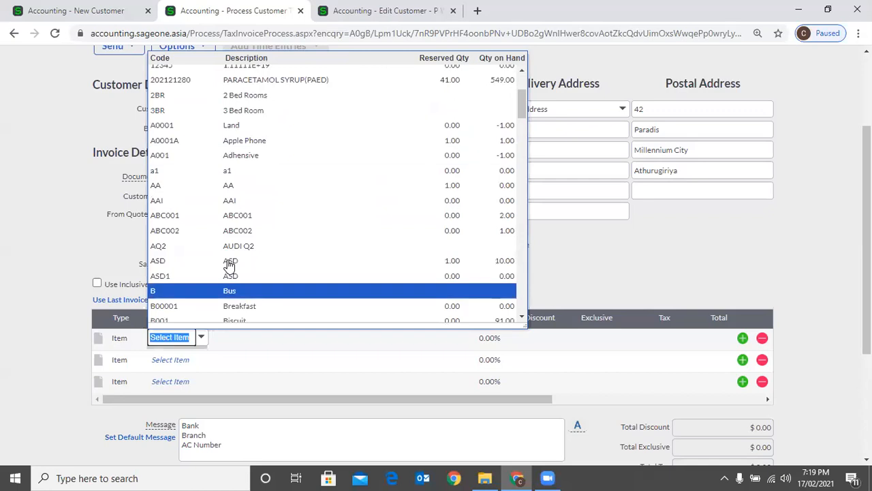
pyautogui.click(229, 261)
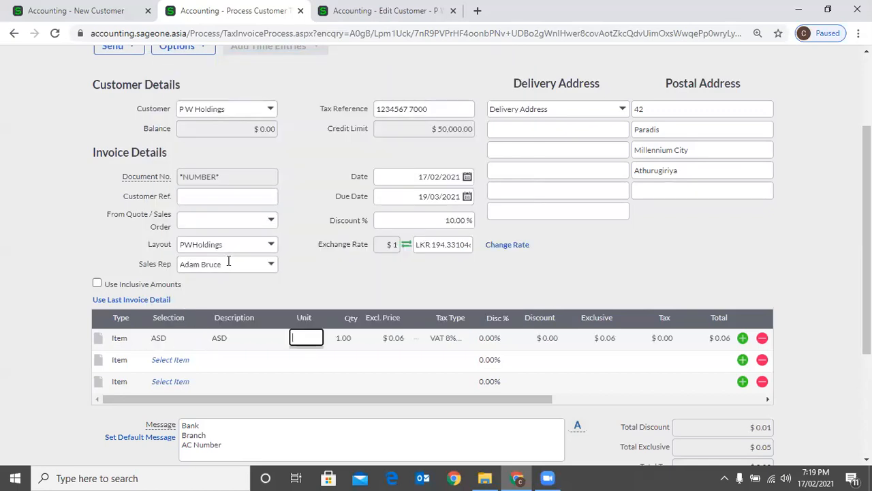
pyautogui.press('Tab')
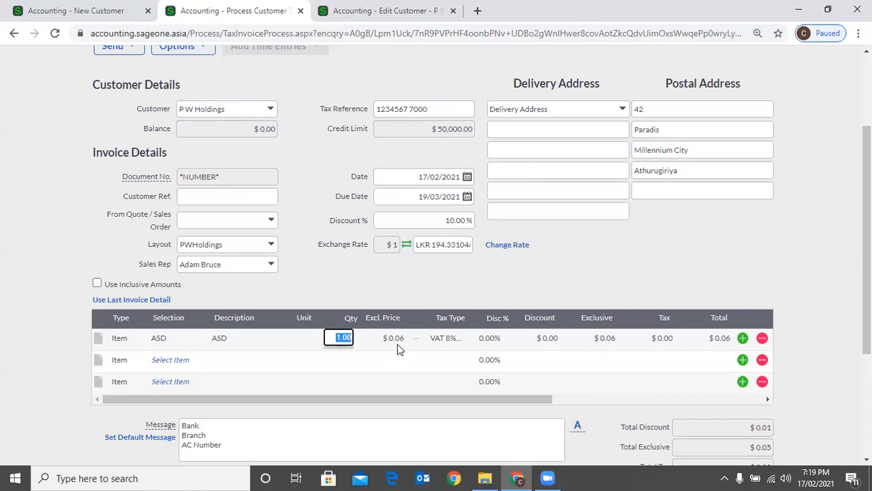
pyautogui.click(412, 284)
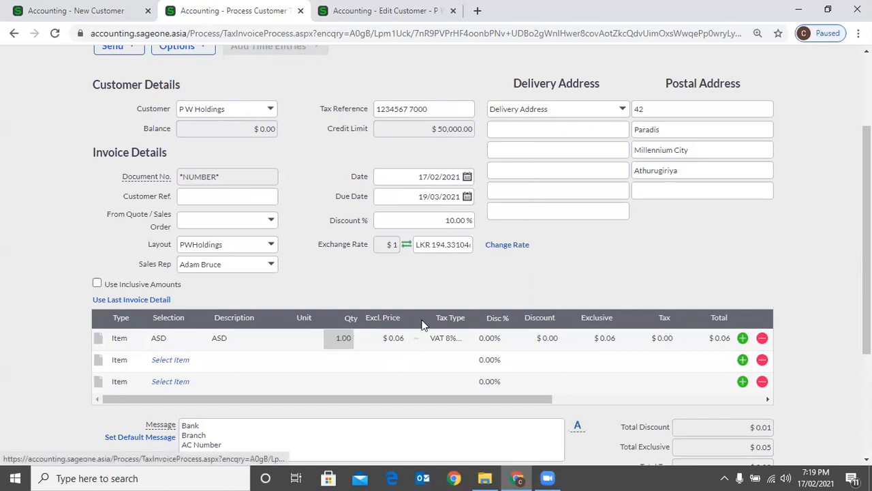
pyautogui.scroll(1, 376, 271)
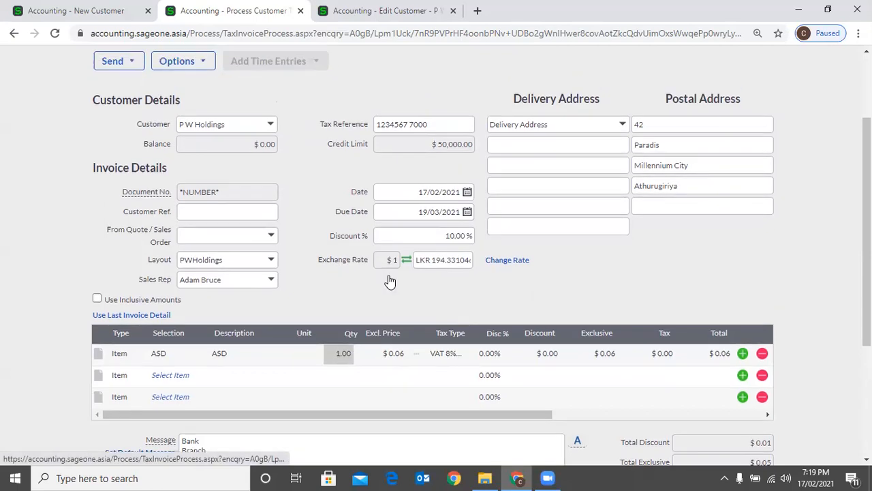
pyautogui.scroll(2, 389, 281)
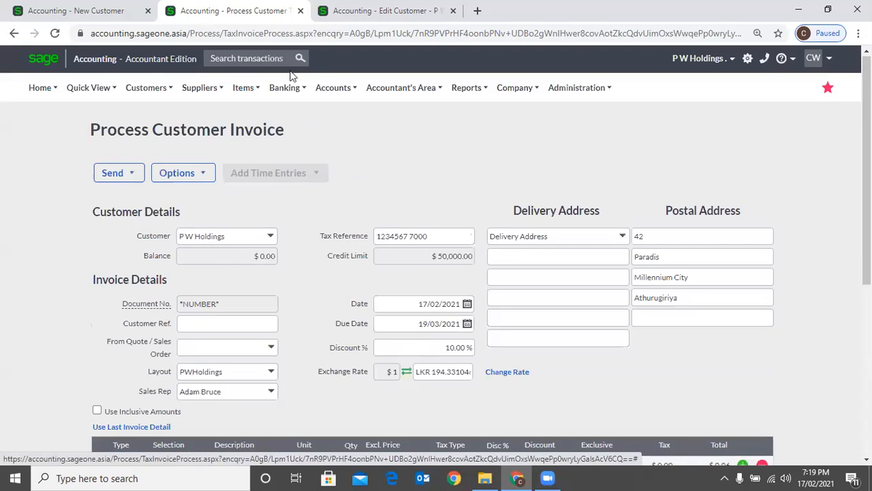
# Change the invoice customer to Accounting Software (Pvt) Ltd and confirm the change
pyautogui.write('Accounting Software (Pv')
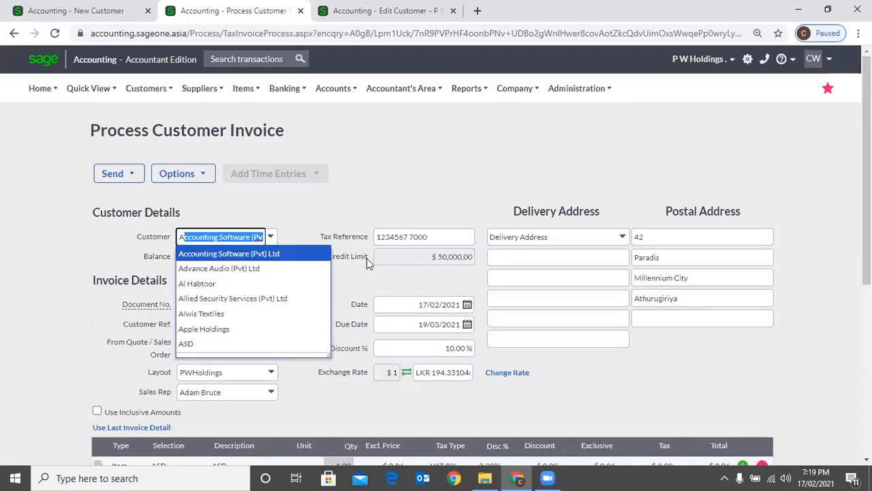
pyautogui.scroll(-3, 259, 130)
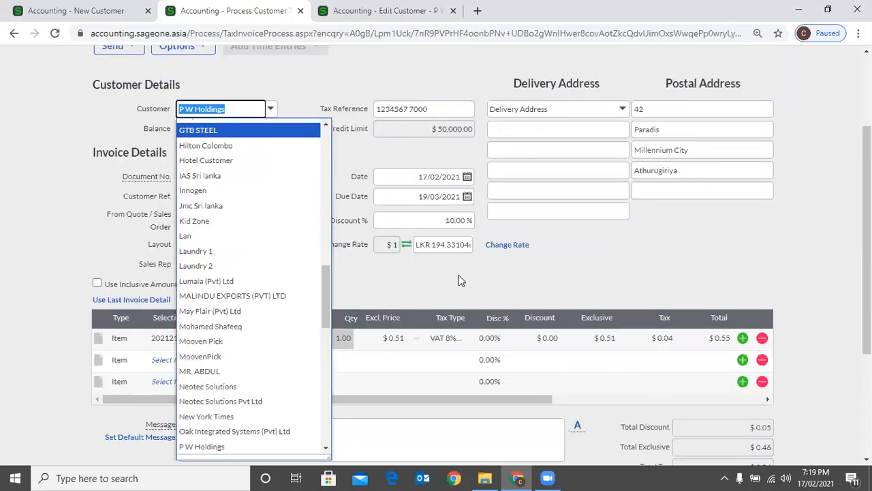
pyautogui.write('A')
pyautogui.press('Return')
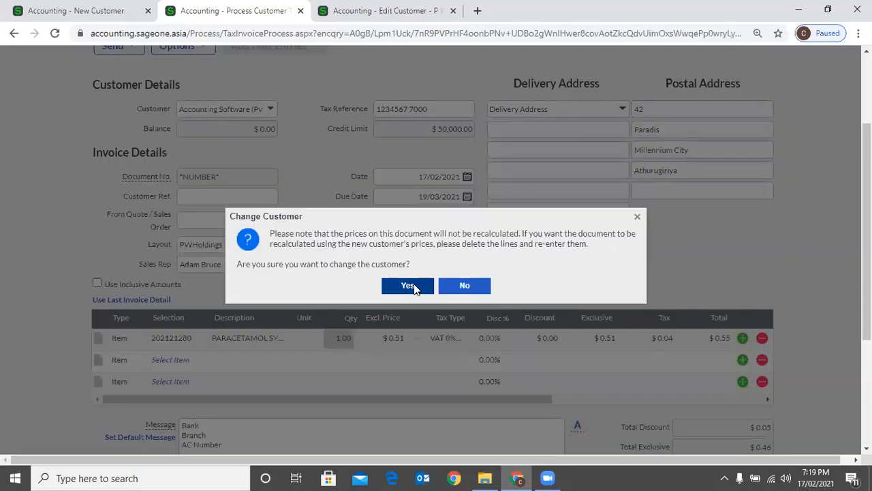
pyautogui.press('Return')
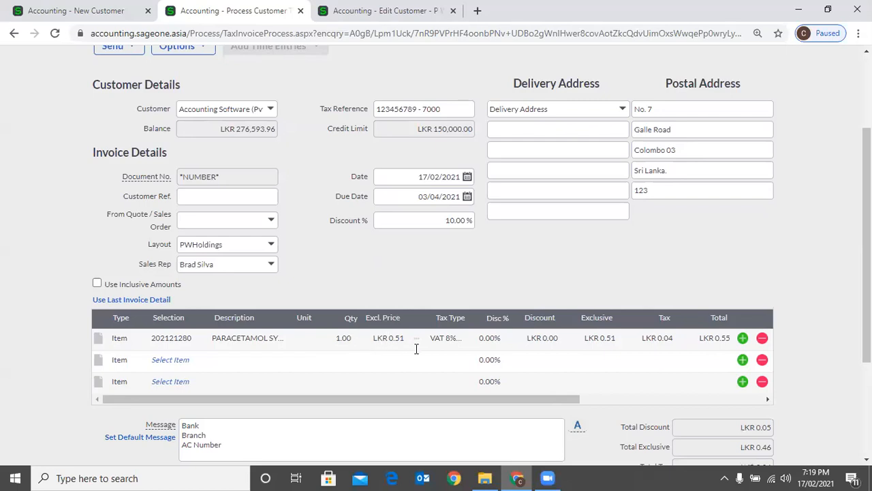
# Set the PARACETAMOL line's exclusive price to 100.00, keeping the VAT 8% tax type
pyautogui.click(395, 338)
pyautogui.write('100')
pyautogui.press('Tab')
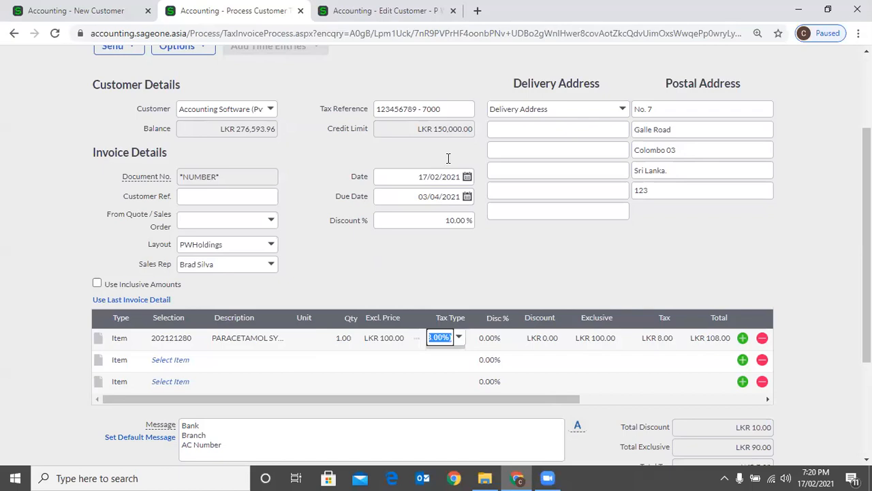
pyautogui.press('Tab')
pyautogui.scroll(-1, 448, 158)
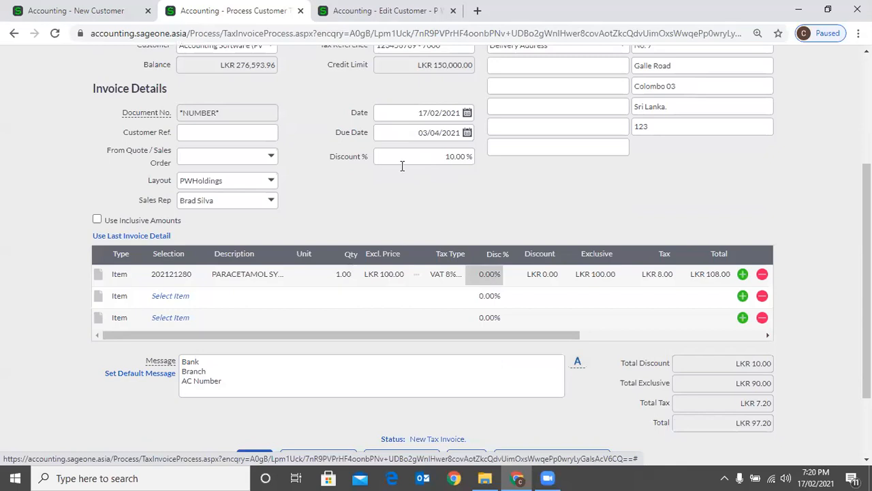
# Switch the invoice customer back to P W Holdings
pyautogui.scroll(2, 262, 200)
pyautogui.click(270, 173)
pyautogui.write('P W Holdings')
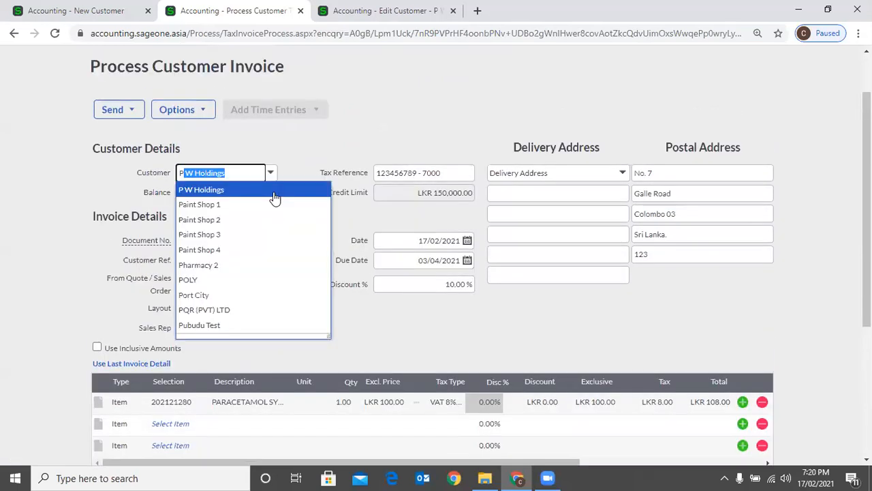
pyautogui.click(383, 301)
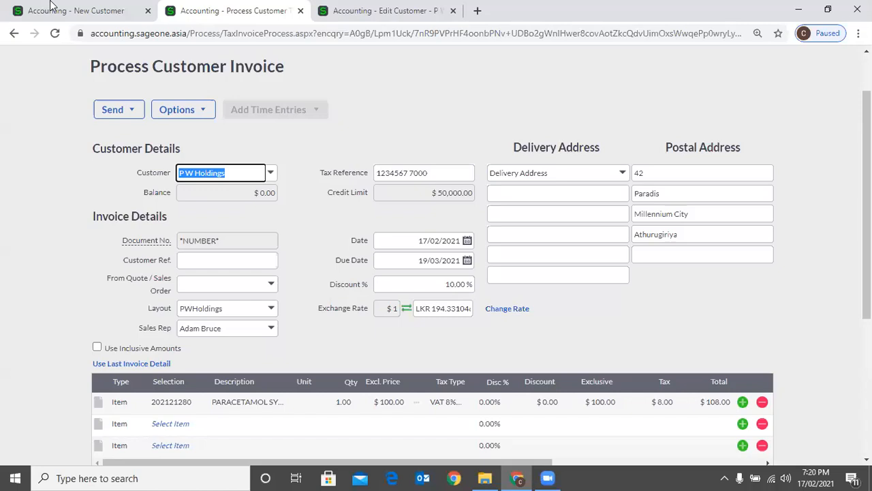
pyautogui.click(670, 340)
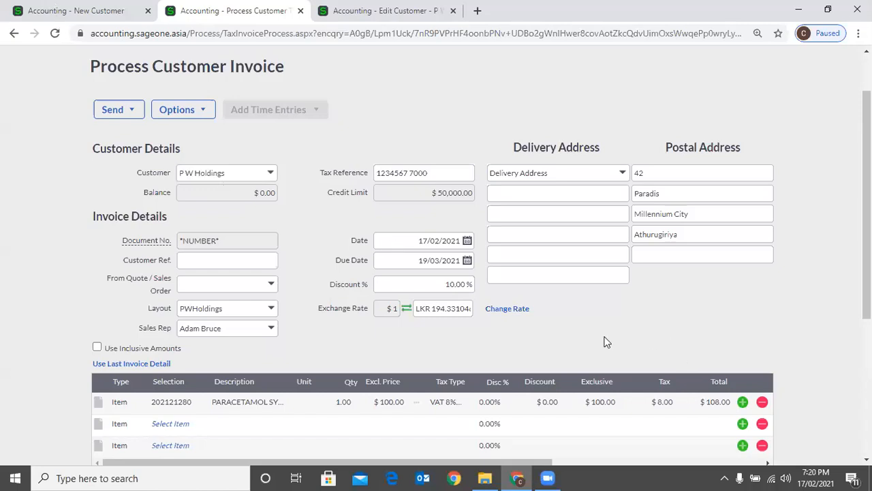
# Go back to the unsaved New Customer form and list its default price list choices
pyautogui.scroll(-3, 607, 342)
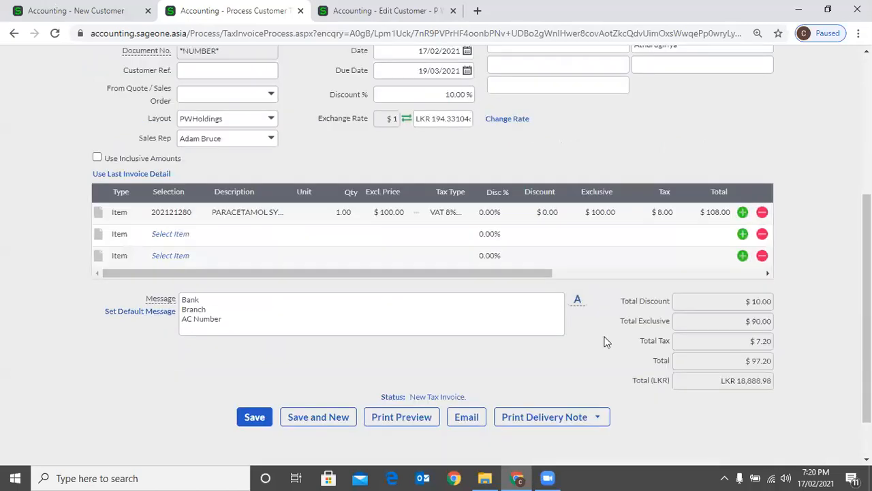
pyautogui.hotkey('ctrl', 'shift', 'Tab')
pyautogui.click(686, 305)
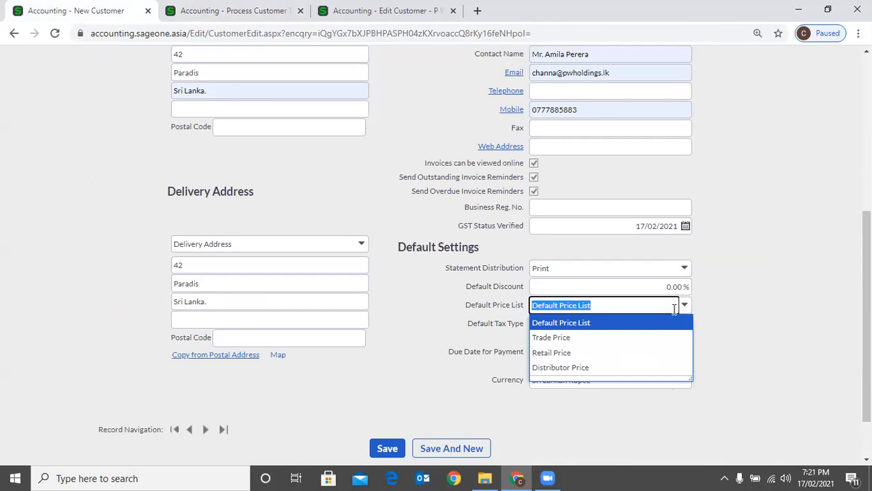
# Keep Default Price List for the new customer and return to the P W Holdings invoice
pyautogui.click(680, 324)
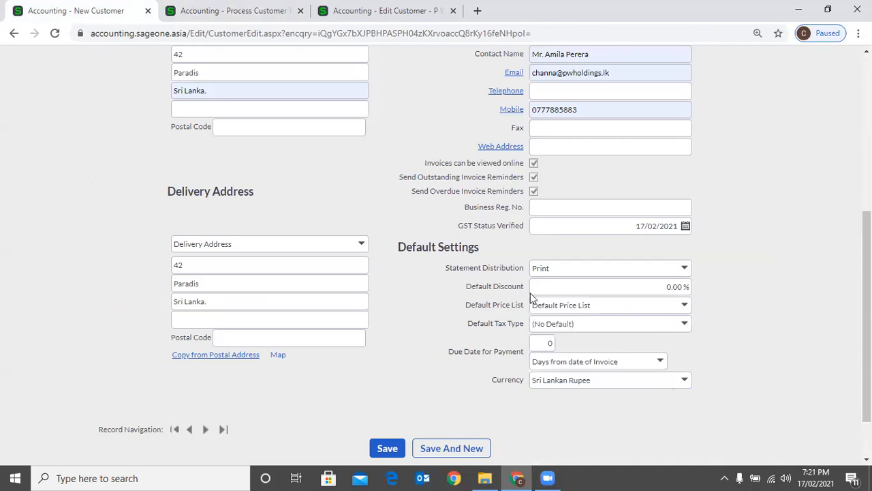
pyautogui.scroll(5, 532, 298)
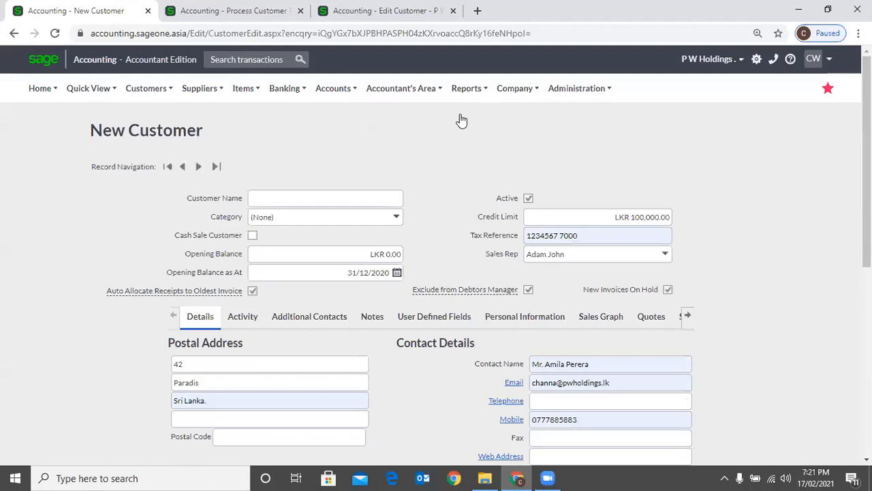
pyautogui.hotkey('ctrl', 'Tab')
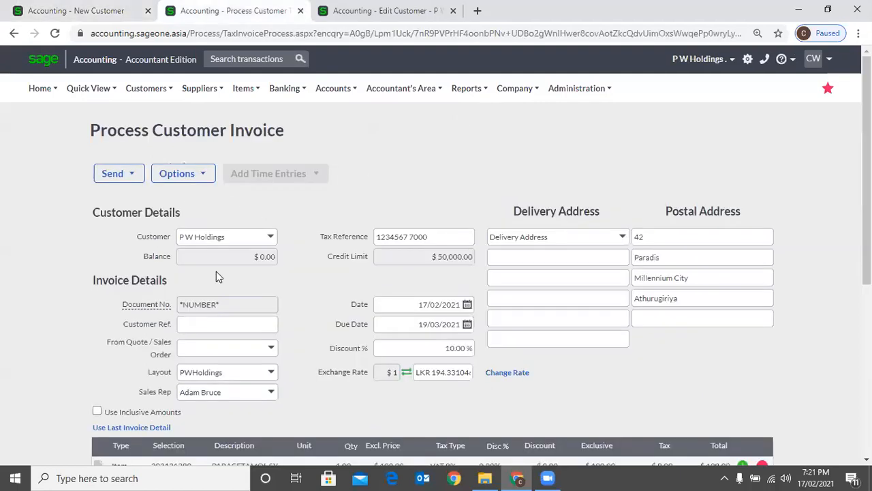
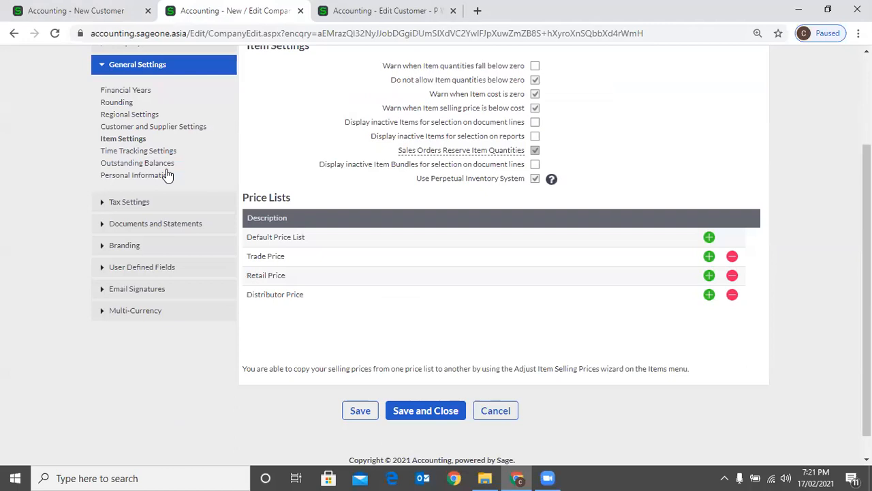
# Set the new customer's default price list to Retail Price
pyautogui.hotkey('ctrl', 'shift', 'Tab')
pyautogui.scroll(-1, 643, 422)
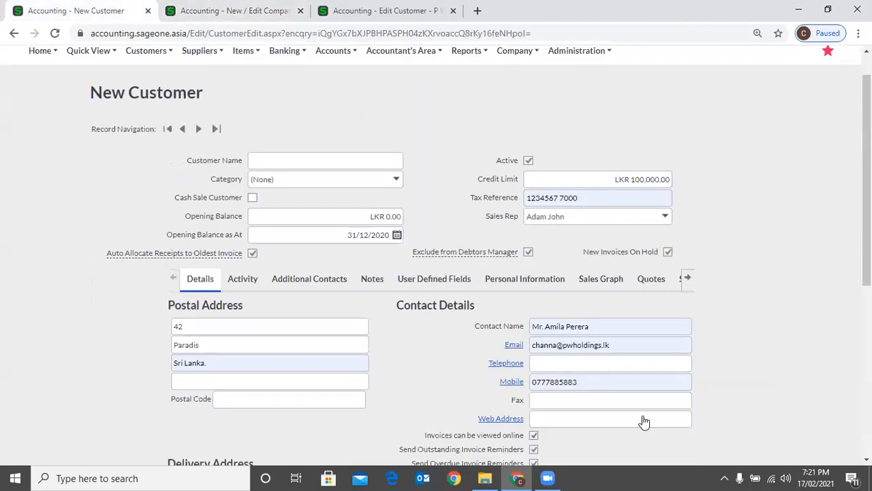
pyautogui.scroll(-3, 644, 422)
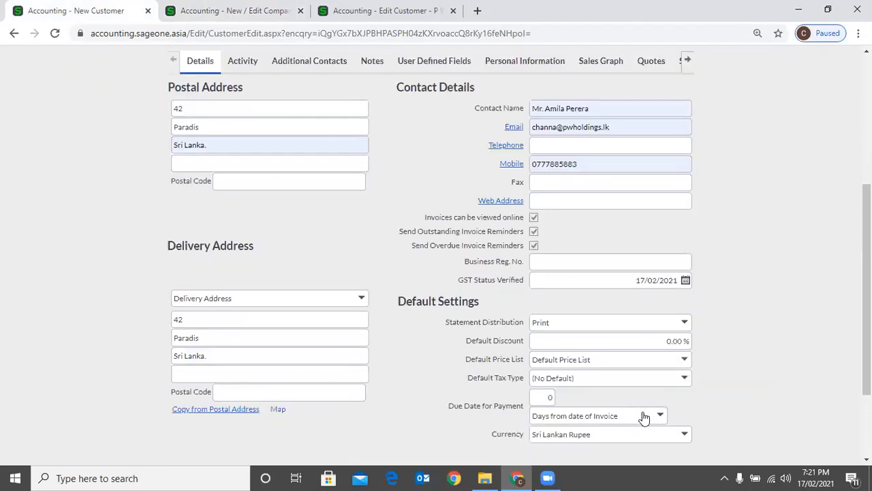
pyautogui.click(675, 359)
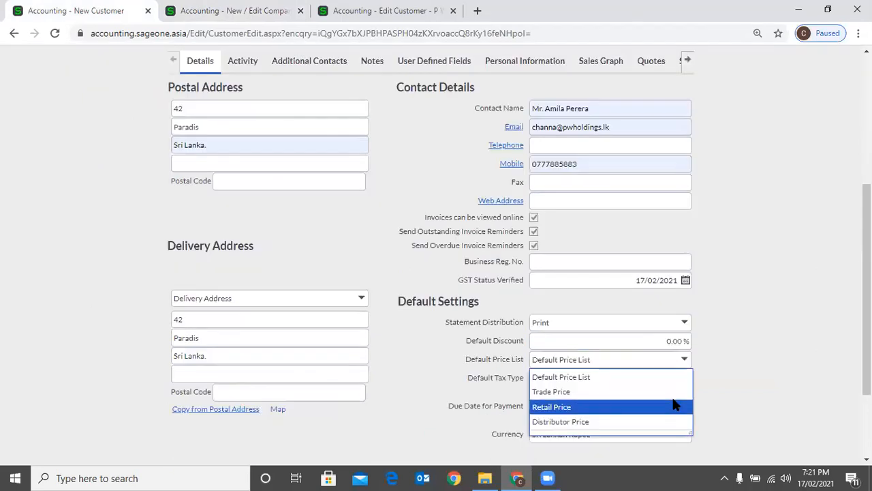
pyautogui.click(673, 406)
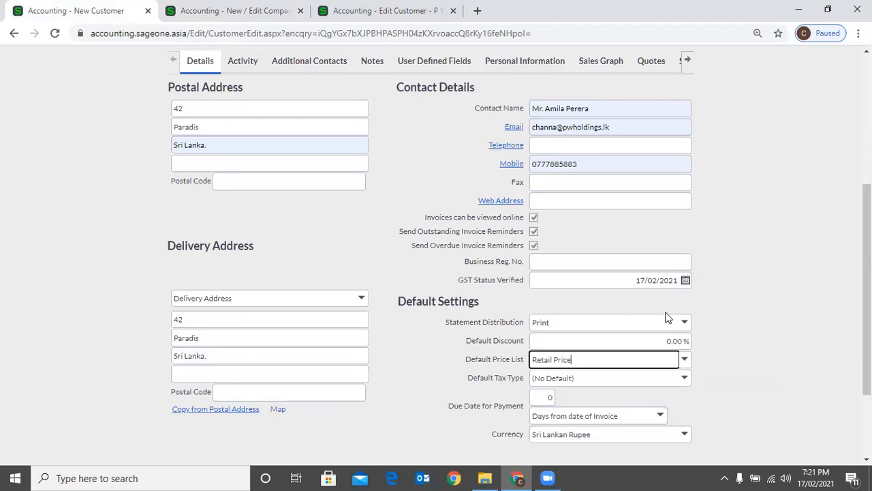
pyautogui.click(695, 368)
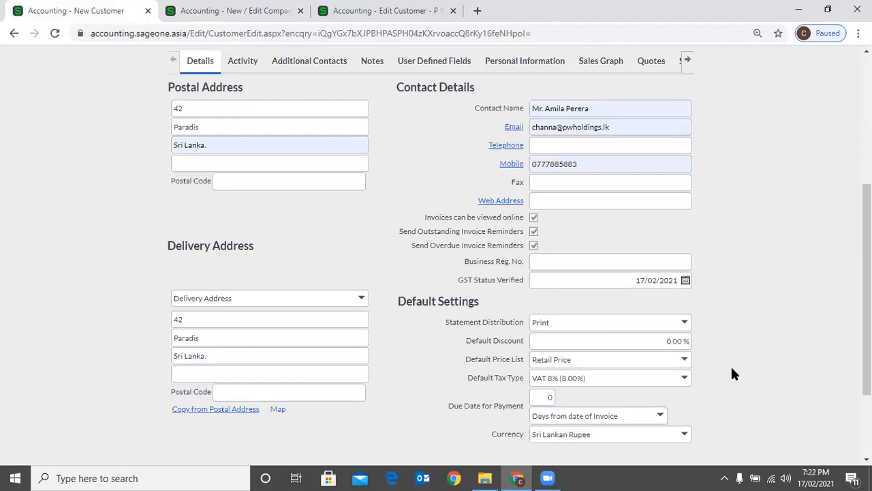
# Set 30-day payment terms, keeping Sri Lankan Rupee currency and a 0.00% discount
pyautogui.scroll(-2, 729, 372)
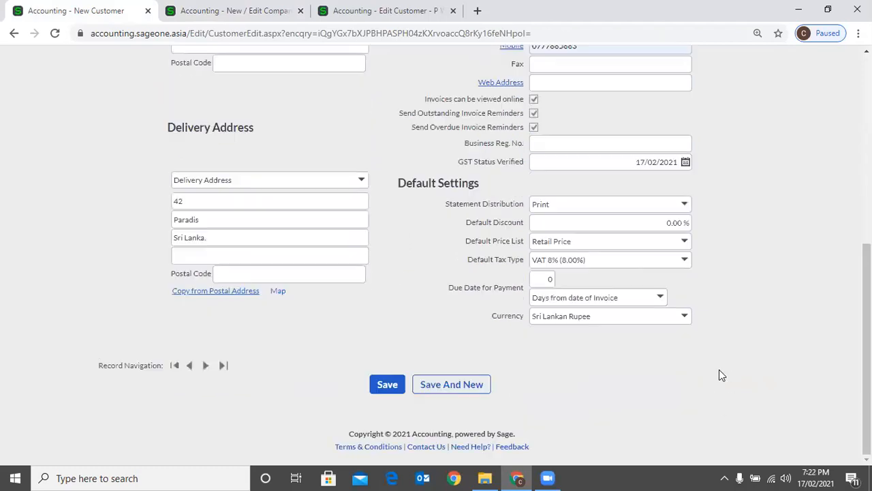
pyautogui.click(533, 284)
pyautogui.write('3')
pyautogui.click(559, 281)
pyautogui.click(685, 318)
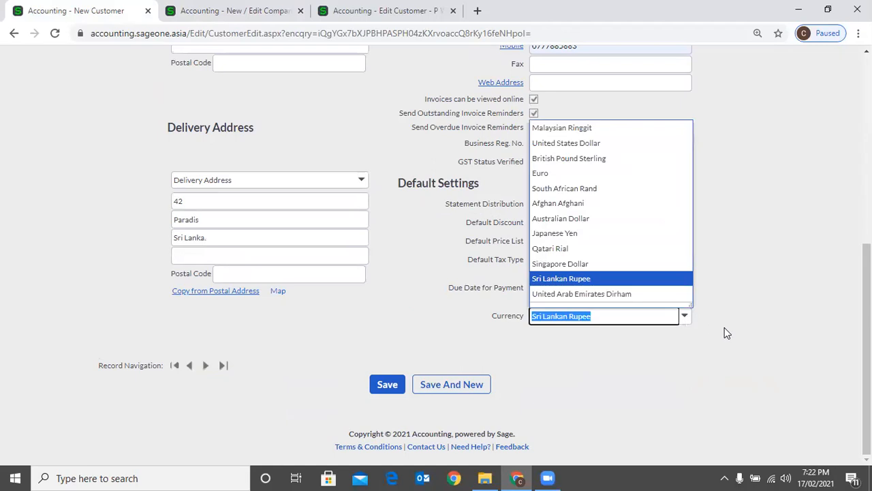
pyautogui.click(724, 333)
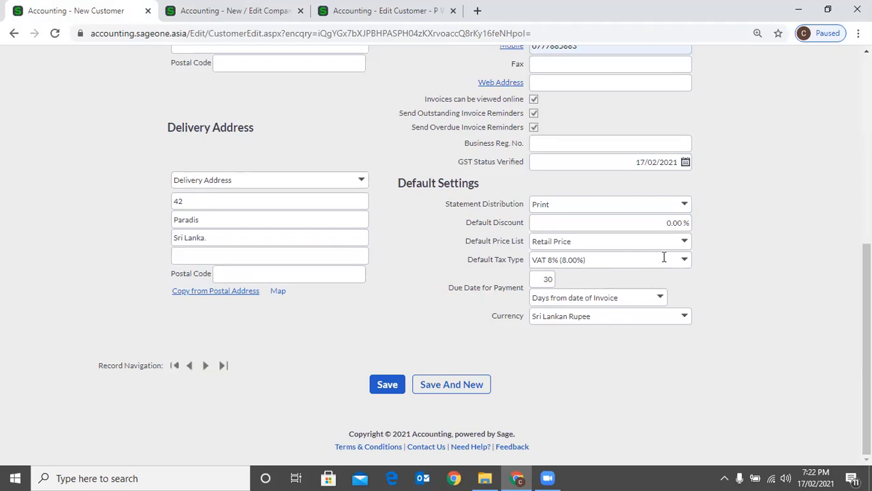
pyautogui.click(677, 224)
pyautogui.click(729, 252)
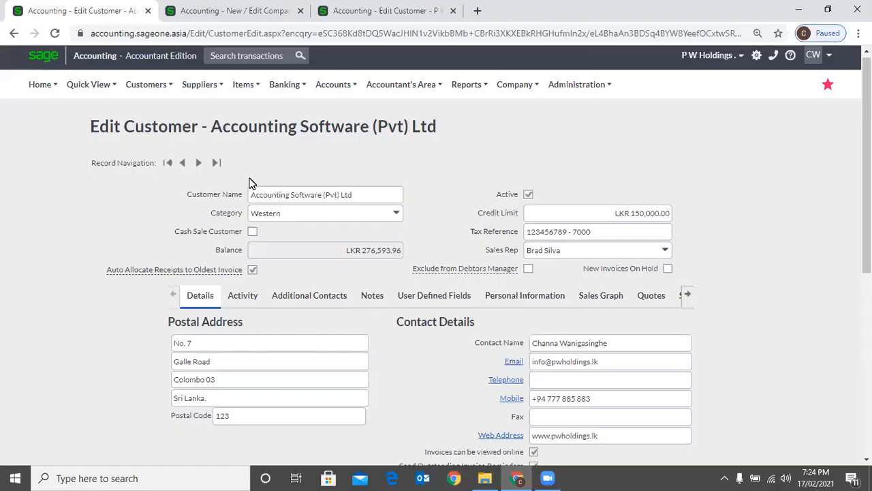
# Show Accounting Software (Pvt) Ltd's activity totals, with a balance of LKR 276,593.96
pyautogui.scroll(-2, 250, 181)
pyautogui.click(249, 176)
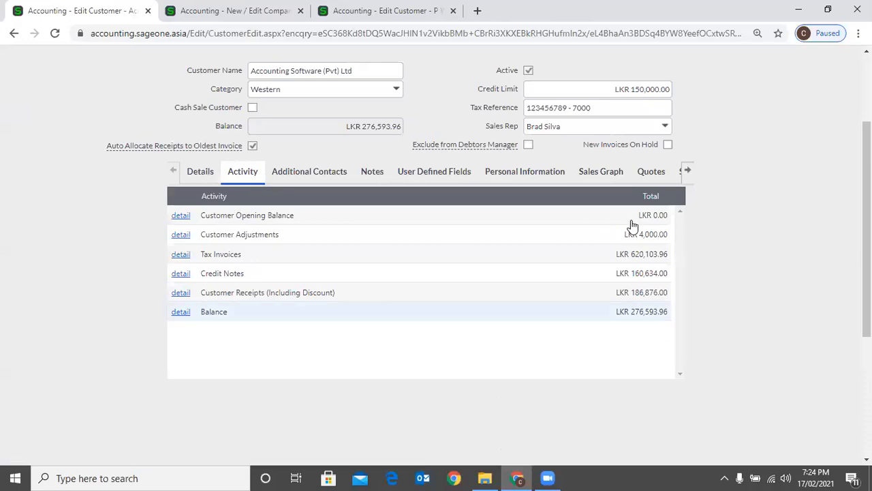
# Open the customer's Additional Contacts and add a blank contact row
pyautogui.click(309, 171)
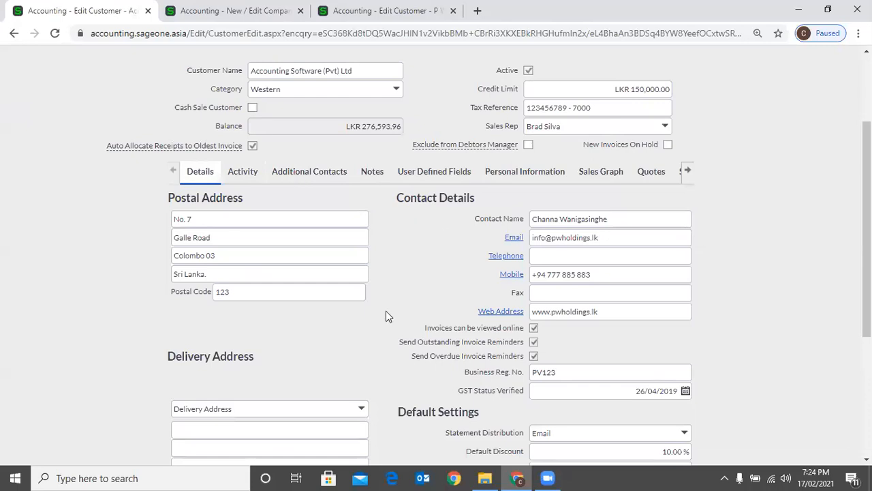
pyautogui.scroll(-2, 345, 233)
pyautogui.scroll(1, 345, 232)
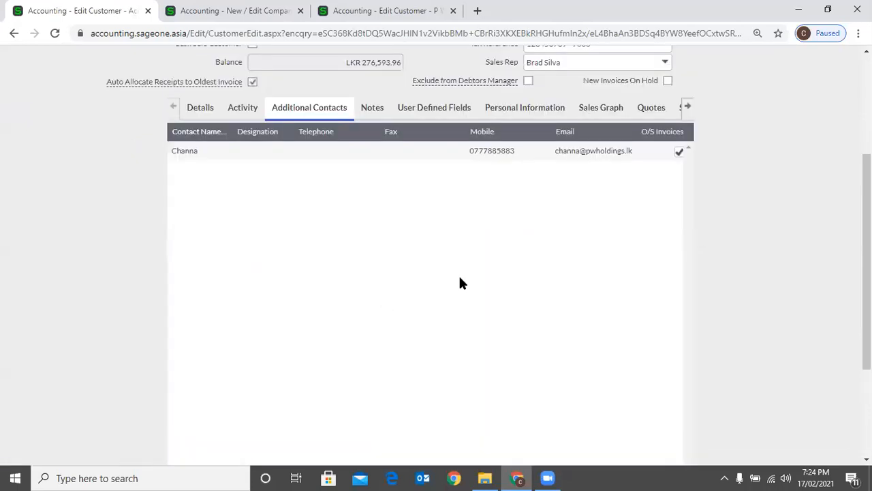
pyautogui.scroll(-2, 459, 274)
pyautogui.moveTo(542, 372); pyautogui.dragTo(612, 321)
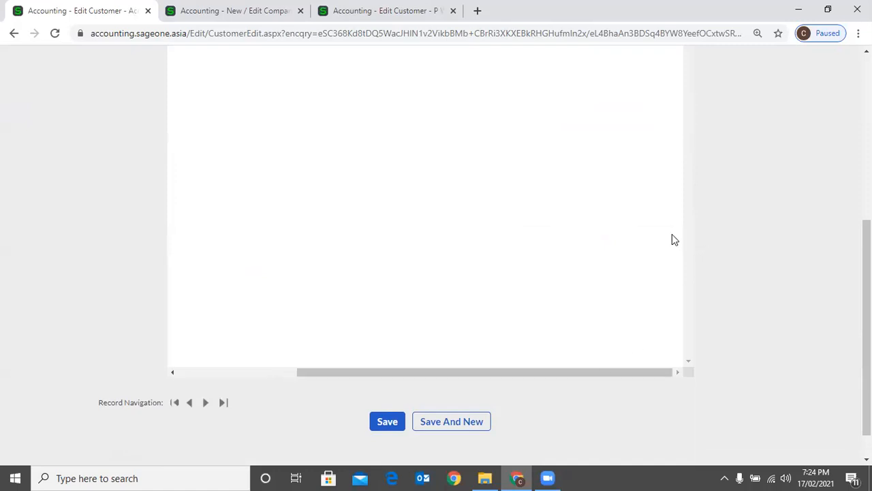
pyautogui.scroll(1, 662, 92)
pyautogui.click(653, 86)
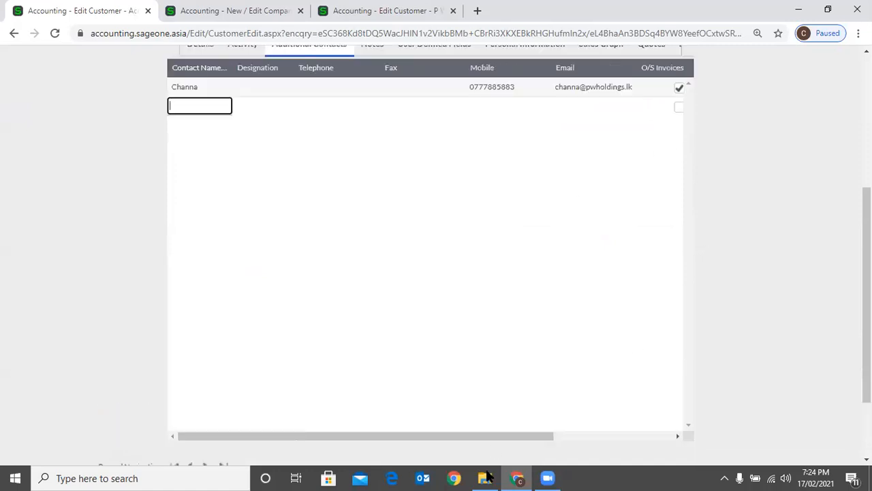
pyautogui.click(618, 435)
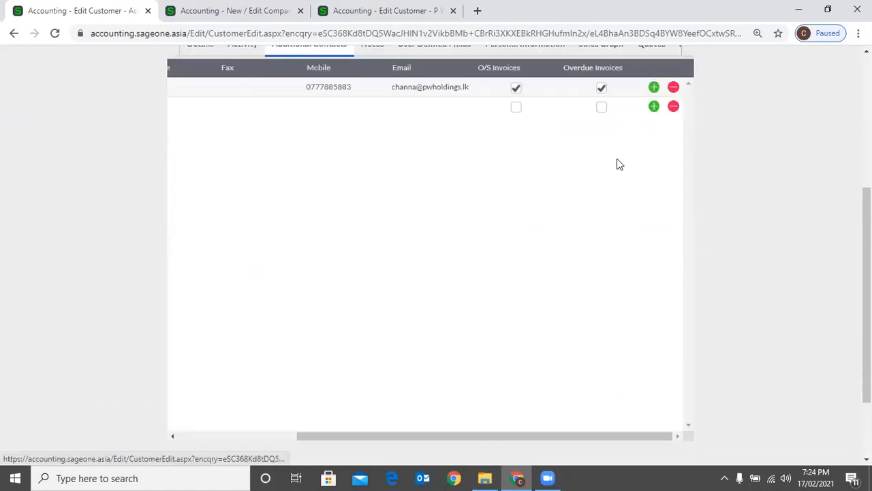
# Select the contact name, telephone and mobile cells, then sort contacts by Overdue Invoices
pyautogui.click(186, 102)
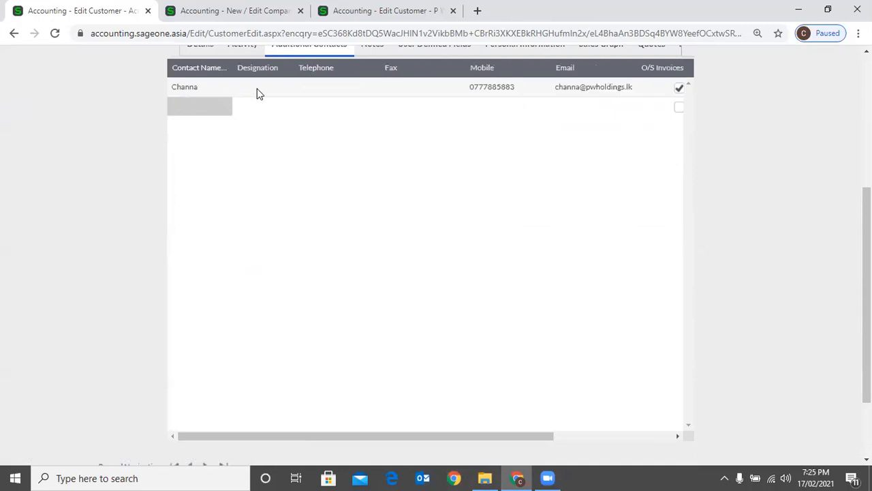
pyautogui.click(334, 88)
pyautogui.click(488, 91)
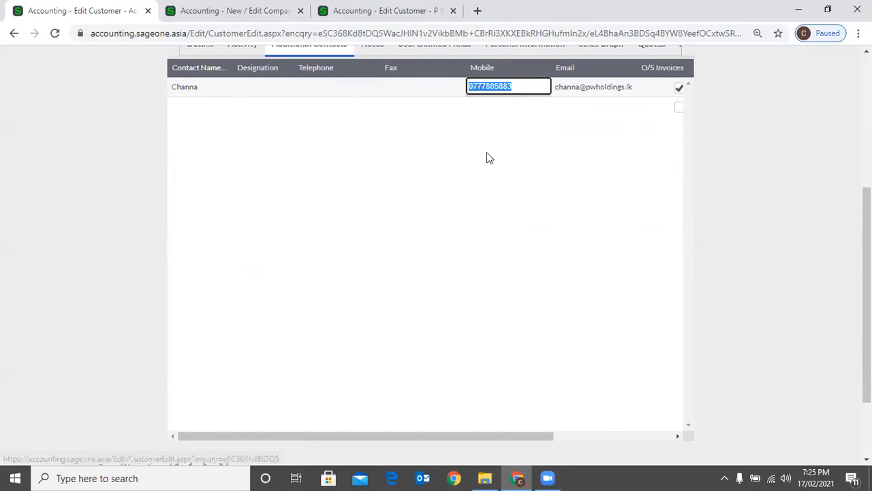
pyautogui.moveTo(447, 438); pyautogui.dragTo(569, 377)
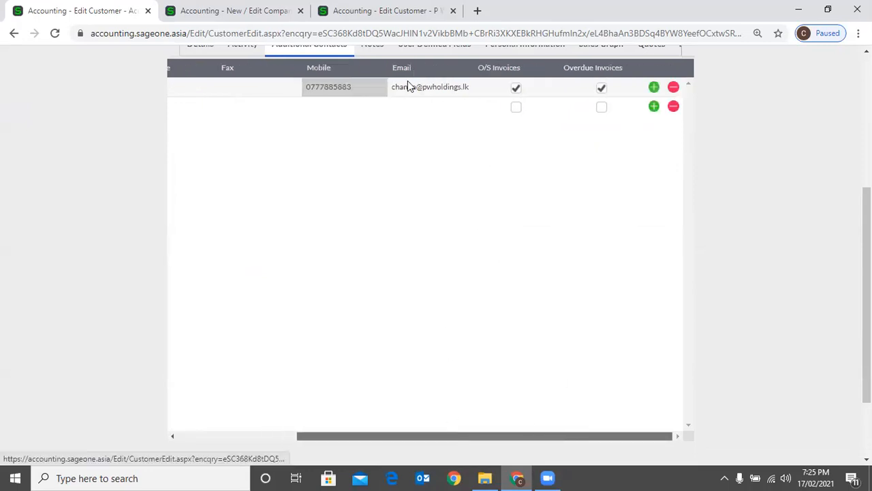
pyautogui.scroll(2, 443, 150)
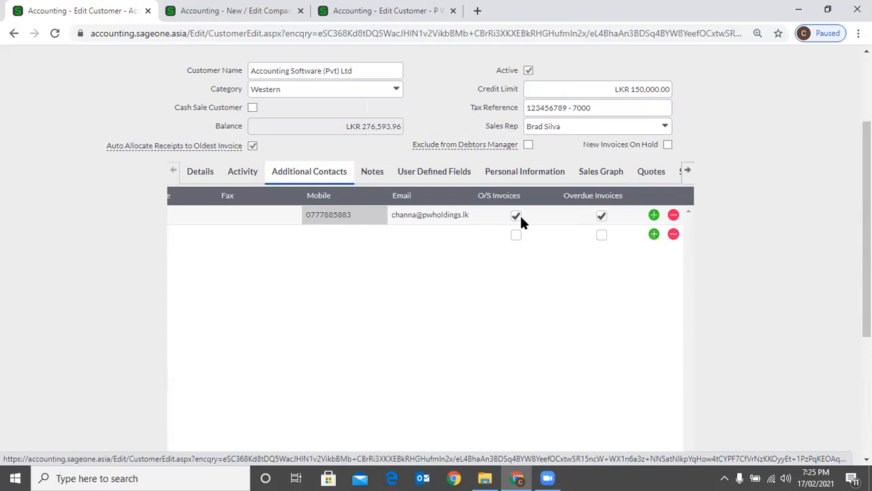
pyautogui.doubleClick(593, 198)
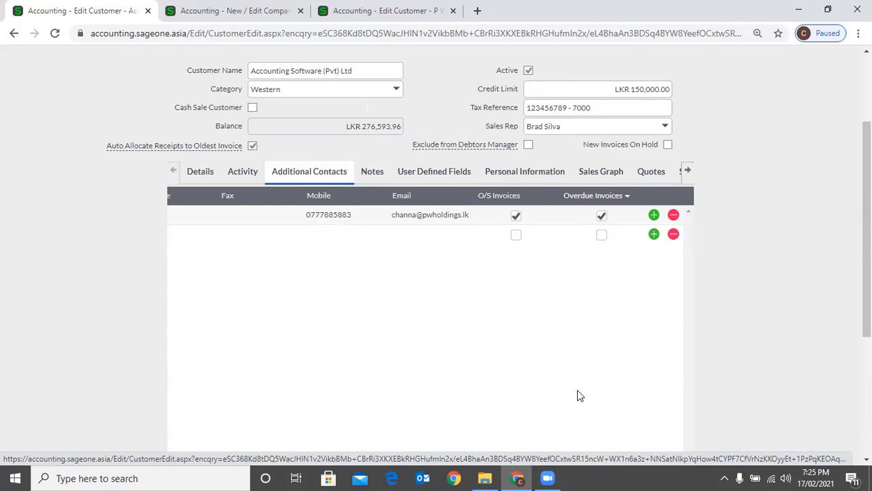
pyautogui.scroll(3, 561, 366)
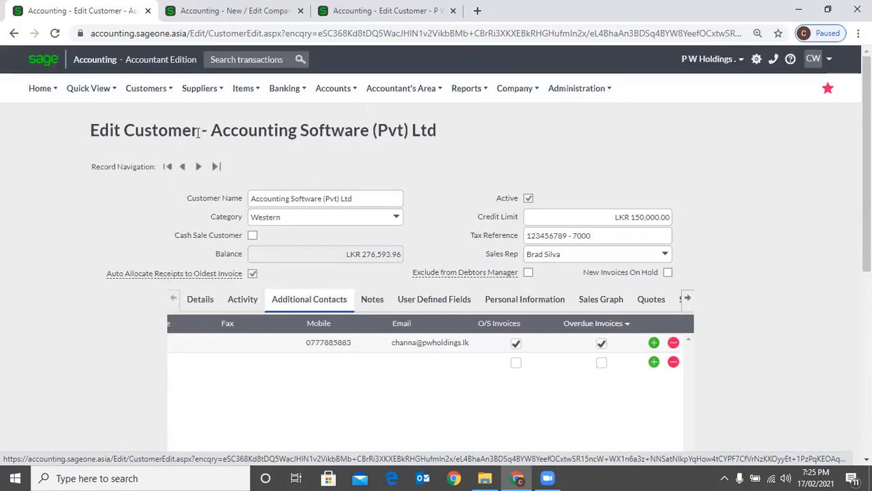
# Go to the customer's Notes, showing the 'Future Description' note 'Check before invoice'
pyautogui.click(148, 90)
pyautogui.moveTo(195, 178)
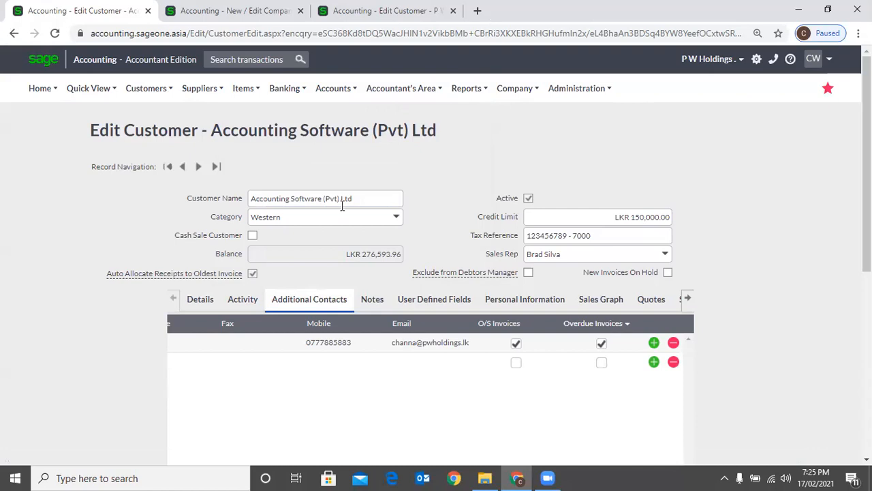
pyautogui.scroll(-1, 353, 218)
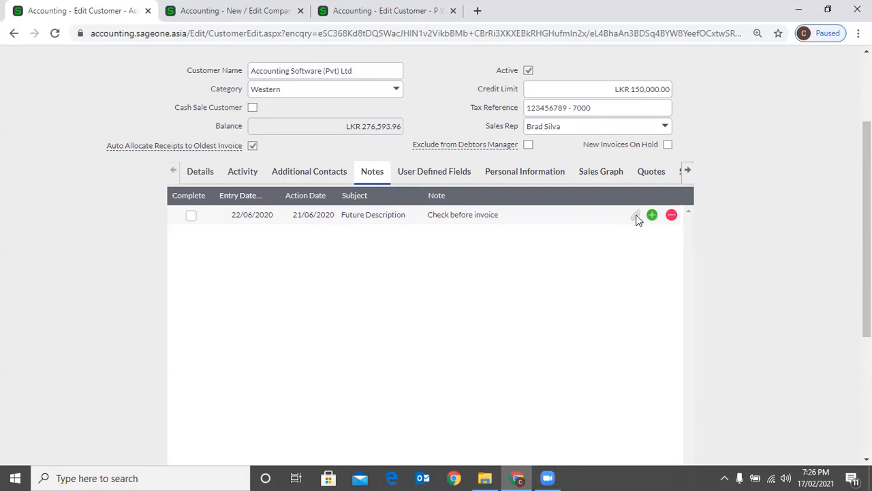
# Check the existing note's attachments, then add a new note row dated 17/02/2021
pyautogui.click(637, 217)
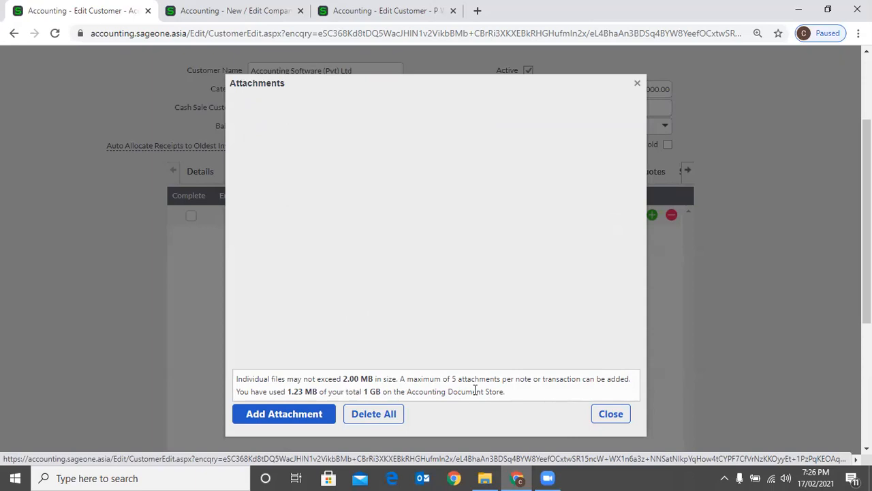
pyautogui.click(612, 414)
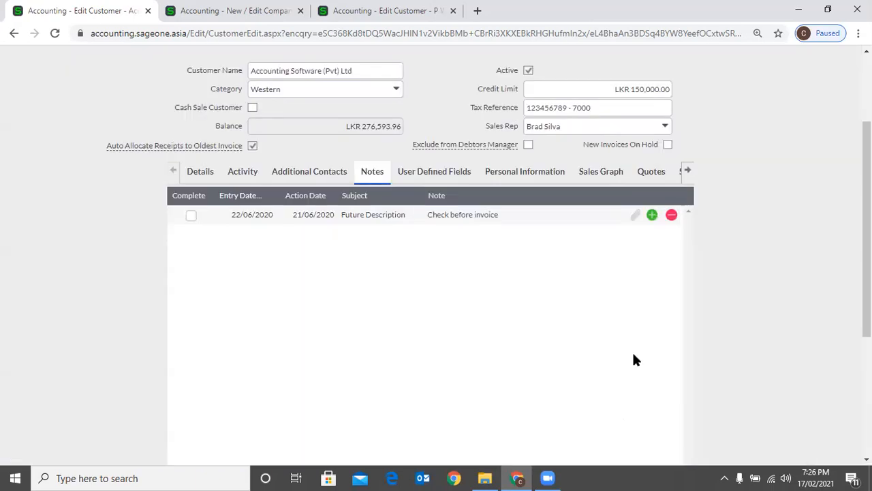
pyautogui.click(650, 216)
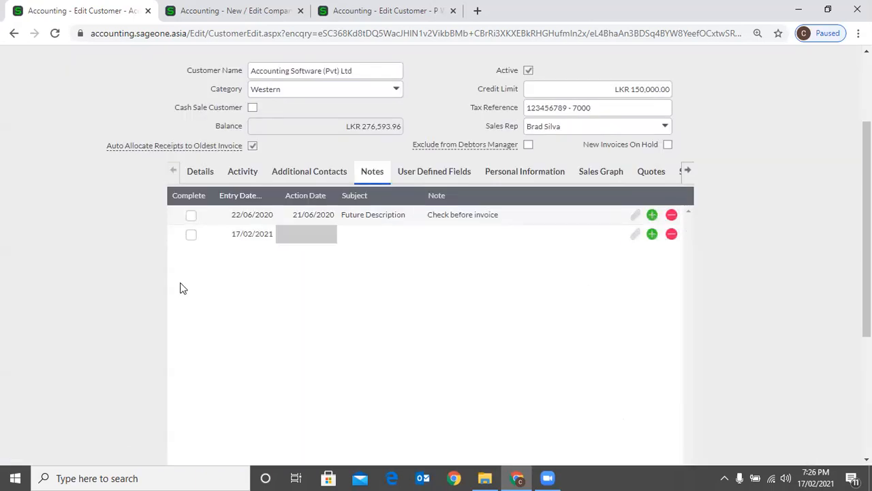
# Enter 21/02/2021 as the new note's action date and 'Meeting' as its subject
pyautogui.click(322, 238)
pyautogui.write('21/02/2021')
pyautogui.press('Tab')
pyautogui.click(366, 237)
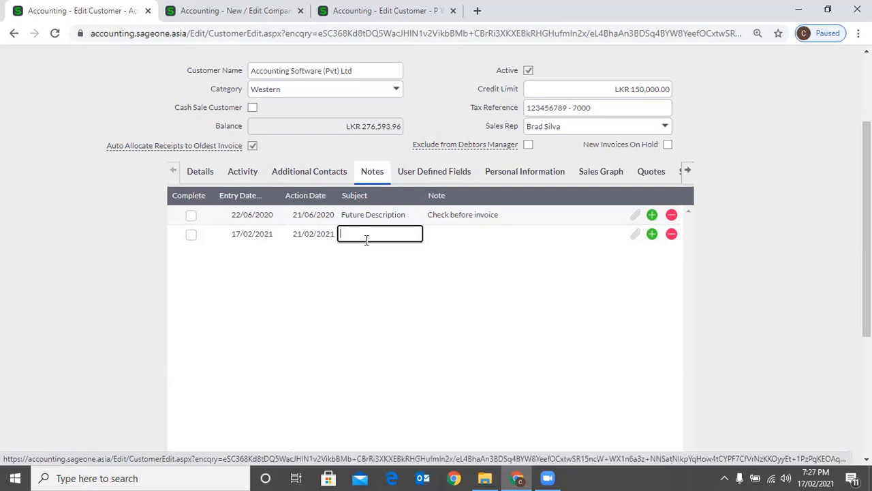
pyautogui.write('Meeting')
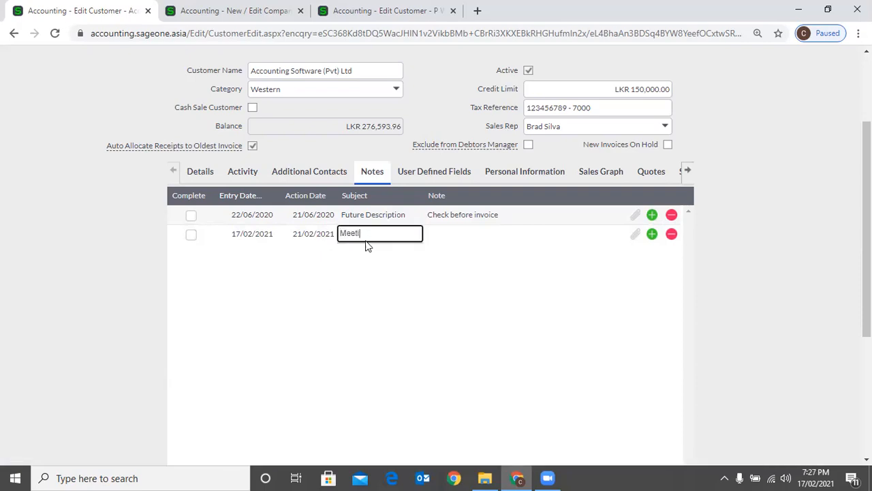
pyautogui.click(443, 232)
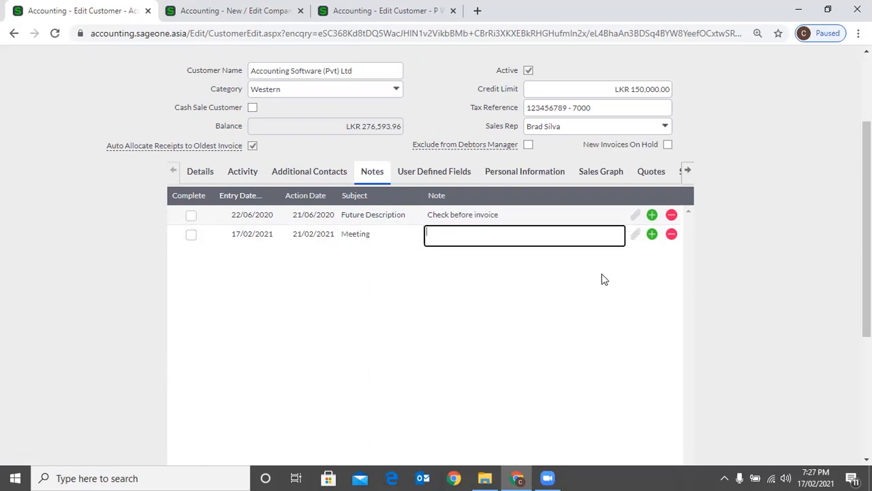
pyautogui.scroll(-1, 307, 183)
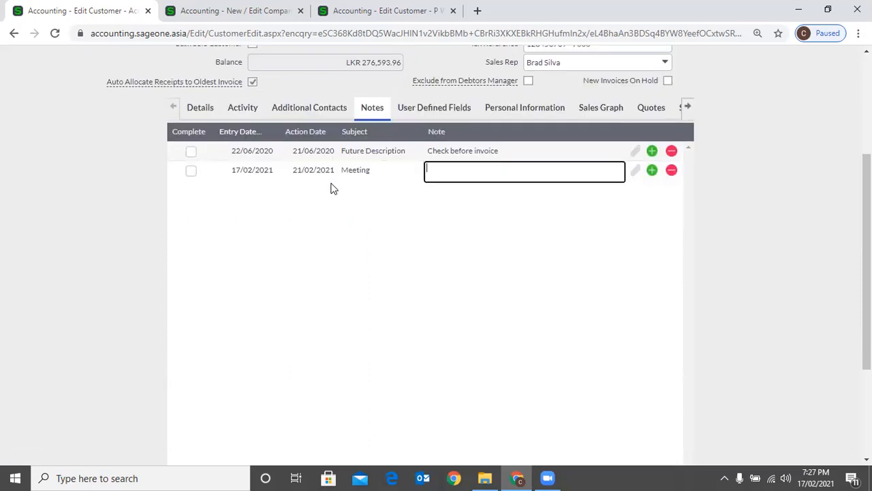
pyautogui.scroll(3, 294, 195)
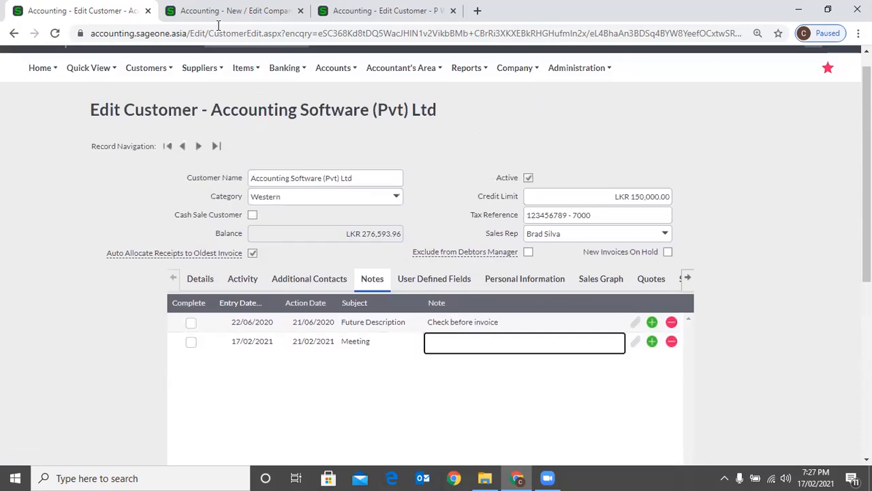
# Go to the Dashboard and expand Overdue Customer Notes in the To Do List
pyautogui.click(218, 10)
pyautogui.scroll(2, 133, 109)
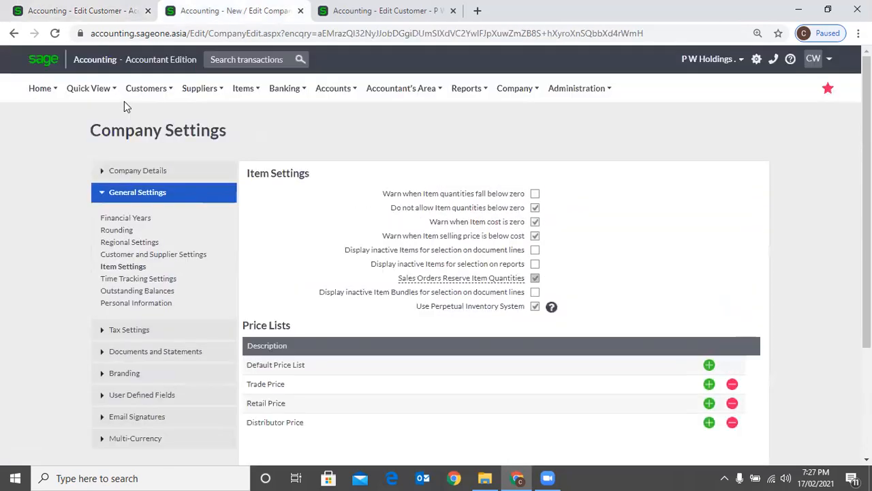
pyautogui.moveTo(28, 91)
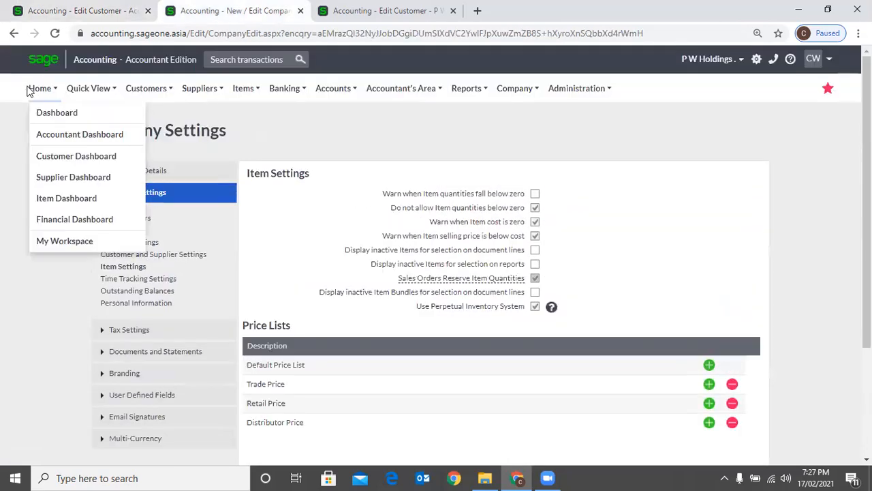
pyautogui.click(51, 115)
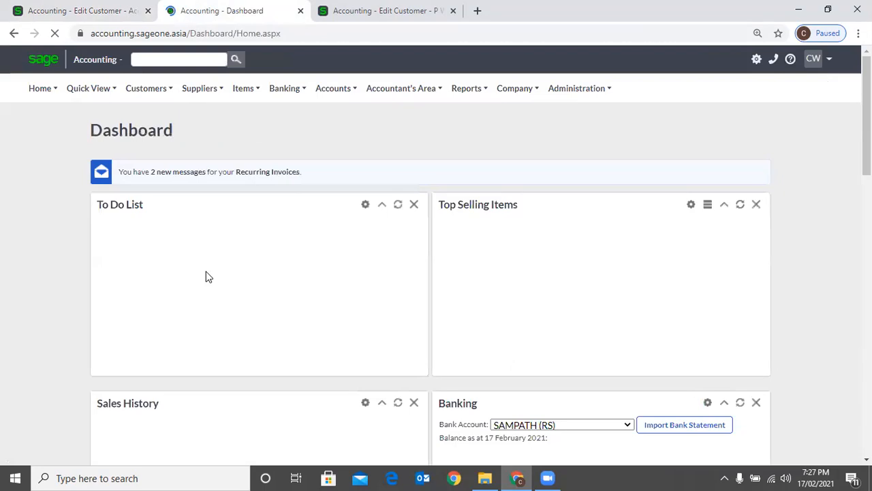
pyautogui.click(186, 336)
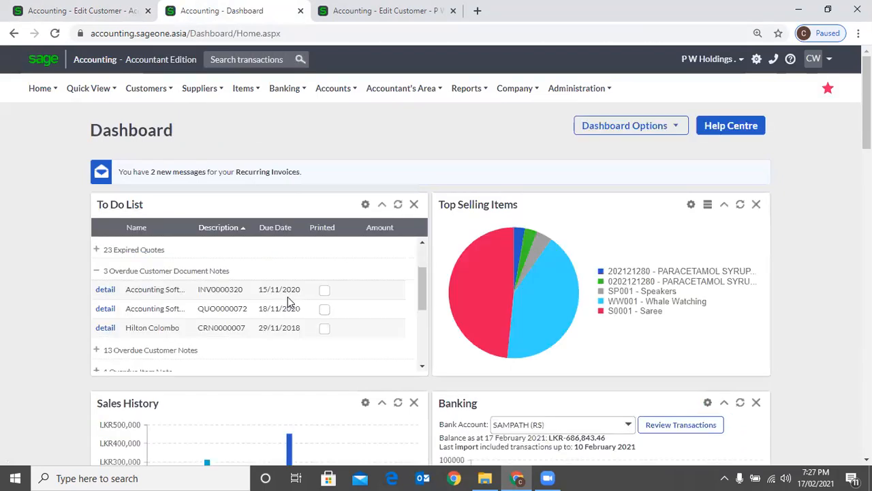
pyautogui.click(102, 294)
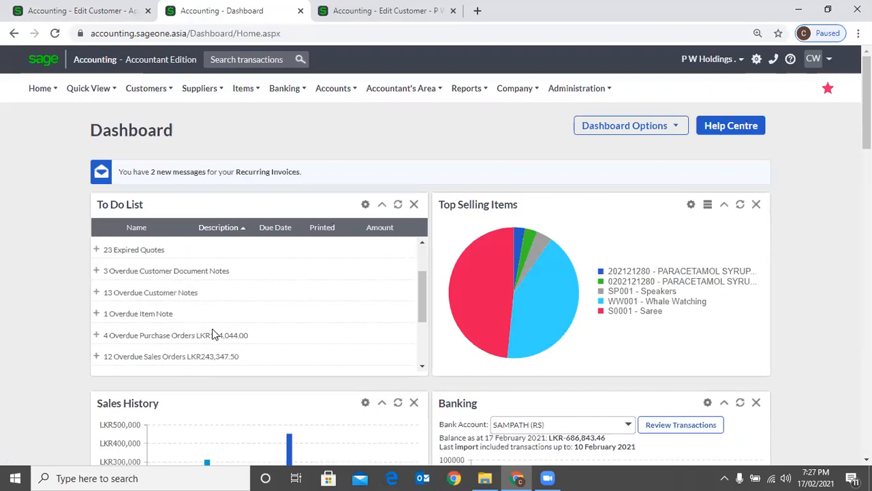
pyautogui.click(195, 293)
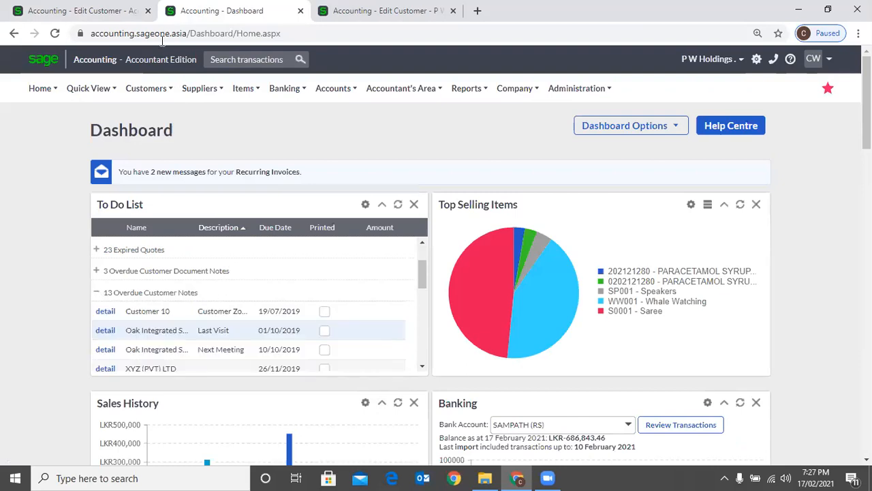
pyautogui.click(107, 17)
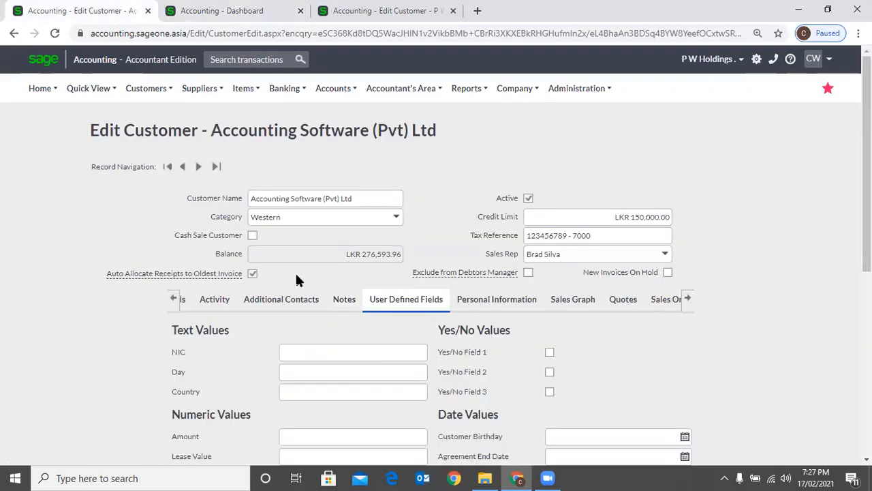
# View the customer's Details and User Defined Fields, then move to the Company Settings page
pyautogui.scroll(-1, 222, 239)
pyautogui.scroll(-1, 222, 236)
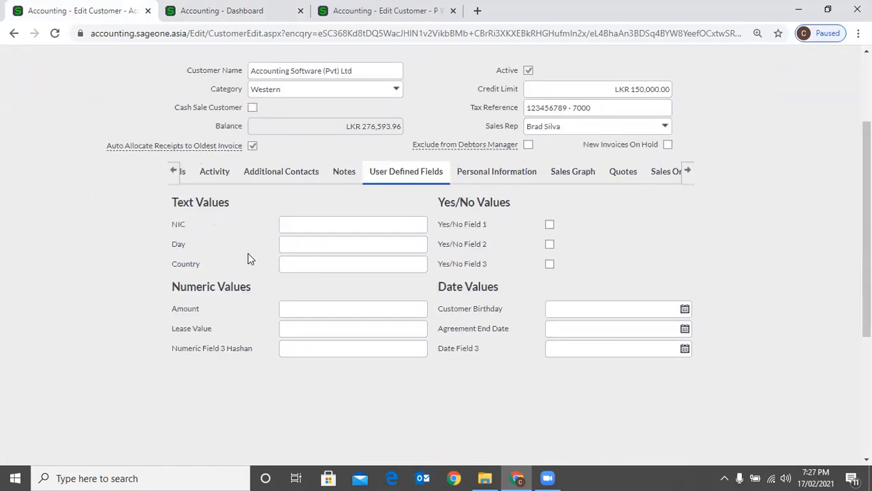
pyautogui.click(183, 173)
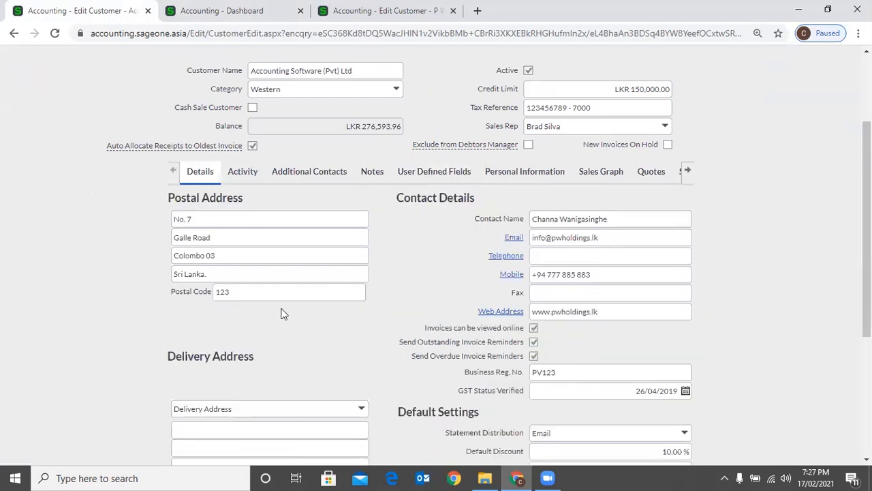
pyautogui.click(443, 174)
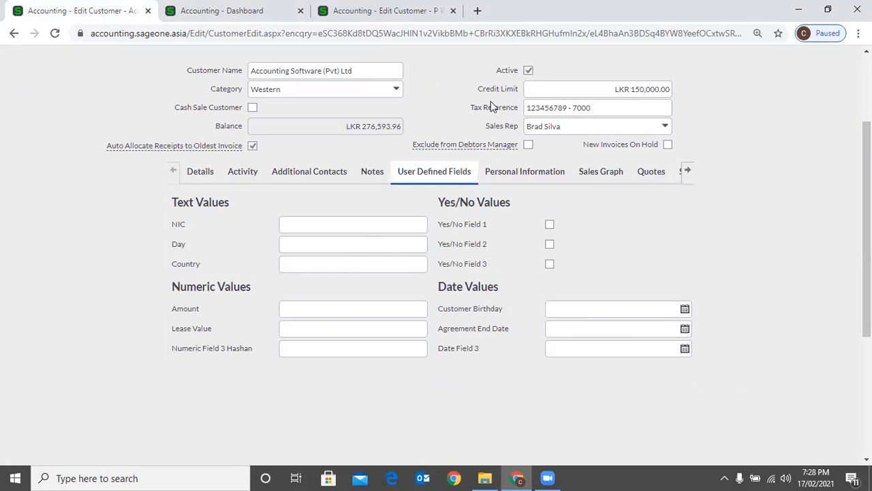
pyautogui.hotkey('ctrl', 'Tab')
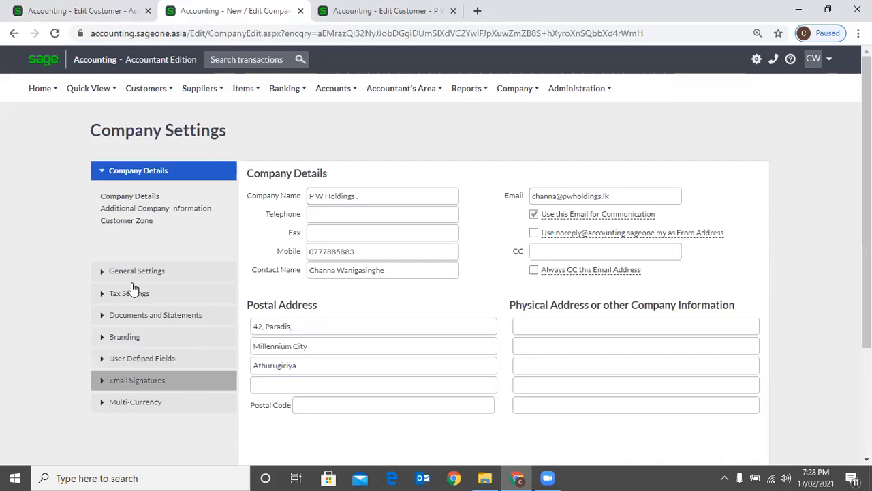
# Check the Customer user defined field names in Company Settings and return to the customer record
pyautogui.click(135, 357)
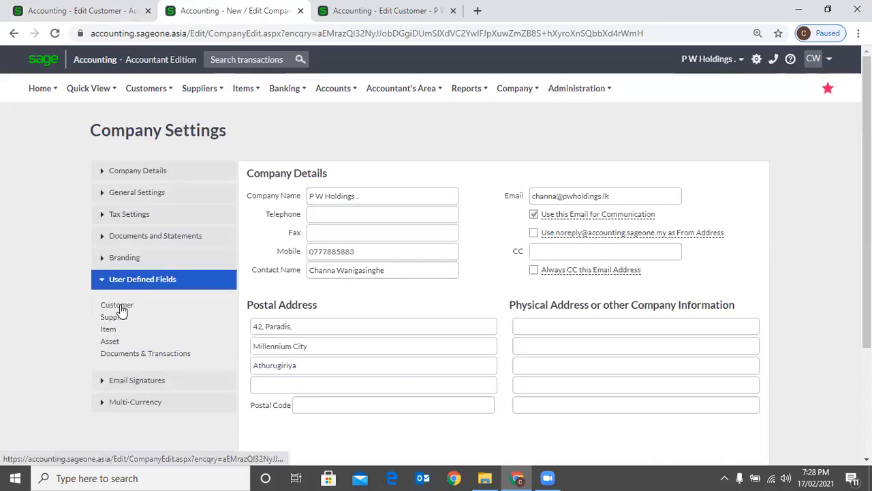
pyautogui.click(120, 306)
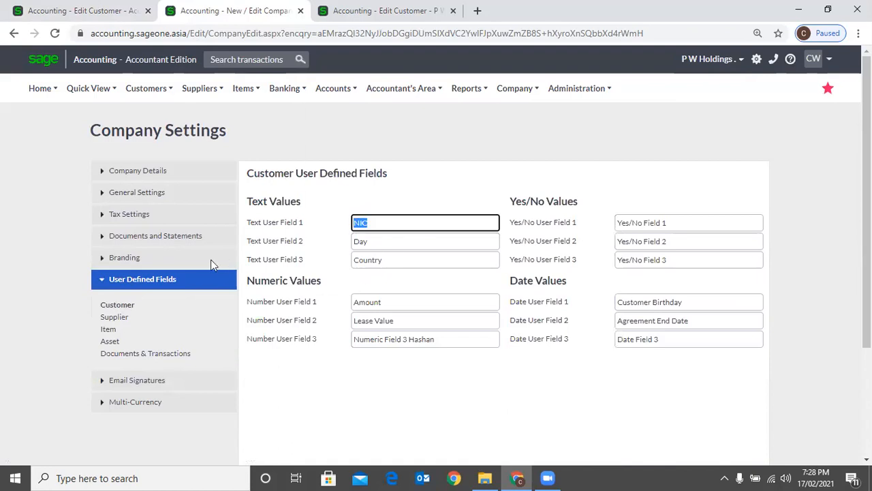
pyautogui.hotkey('ctrl', 'shift', 'Tab')
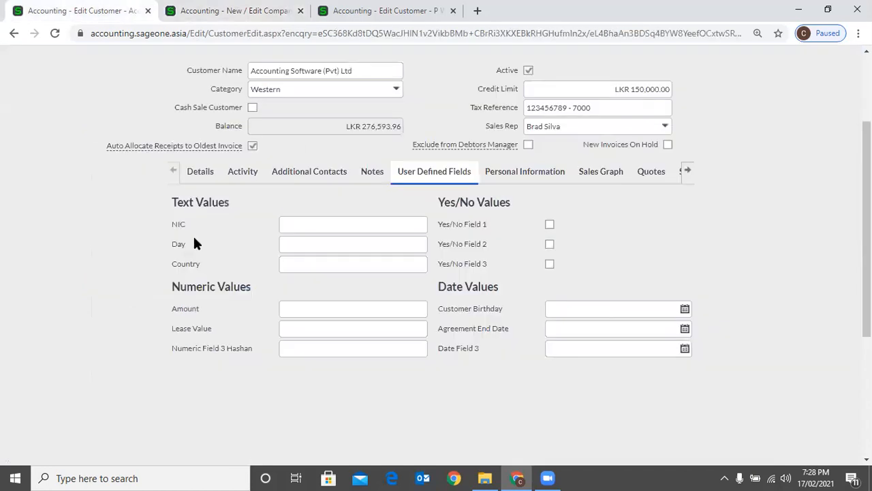
# Tick 'This contact has consented to be a permanent record', leaving Extended Removal Date unticked
pyautogui.scroll(-4, 193, 243)
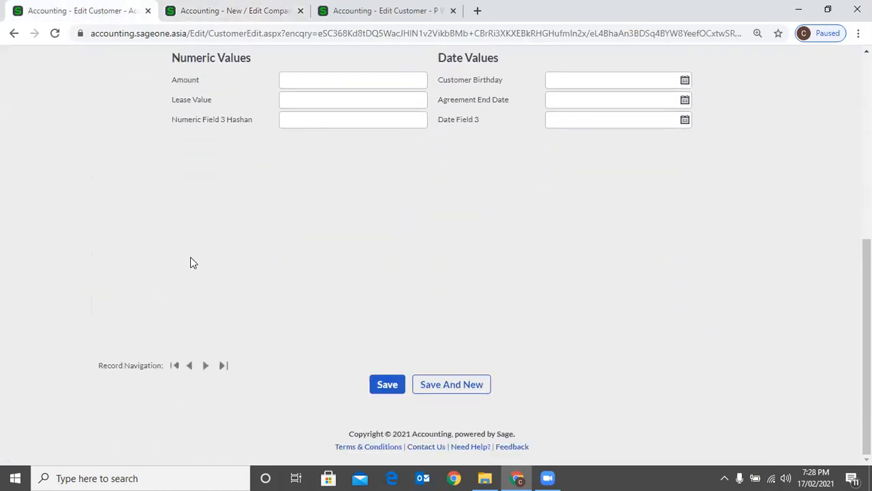
pyautogui.scroll(4, 468, 232)
pyautogui.click(497, 203)
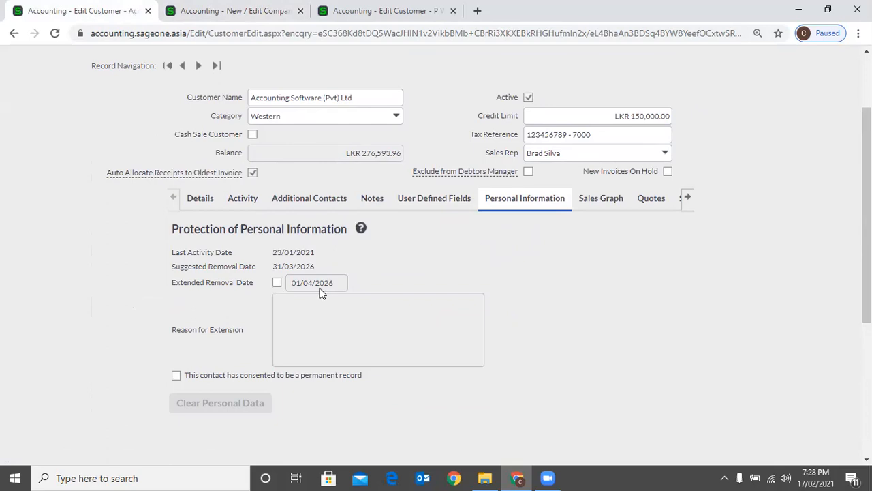
pyautogui.click(280, 284)
pyautogui.press('space')
pyautogui.click(217, 381)
# Go through the customer's Sales Graph, Quotes and Sales Orders tabs, ending on unpaid Invoices
pyautogui.click(599, 199)
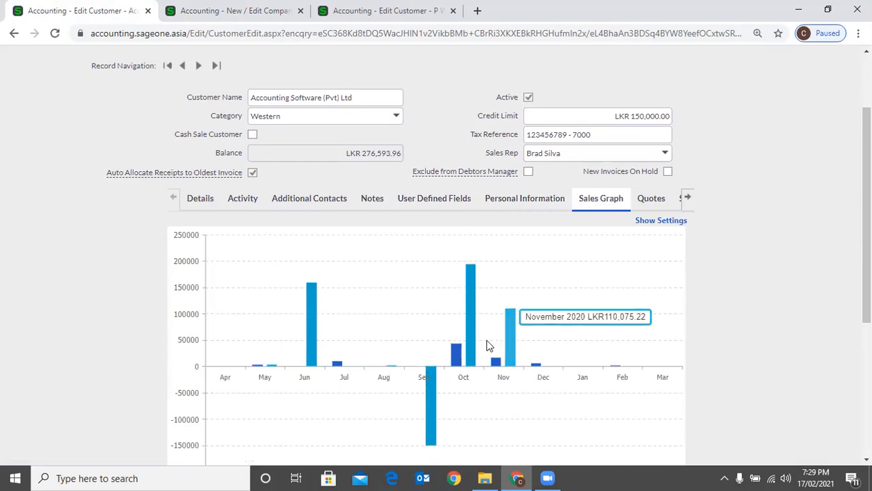
pyautogui.moveTo(473, 342)
pyautogui.scroll(-1, 475, 349)
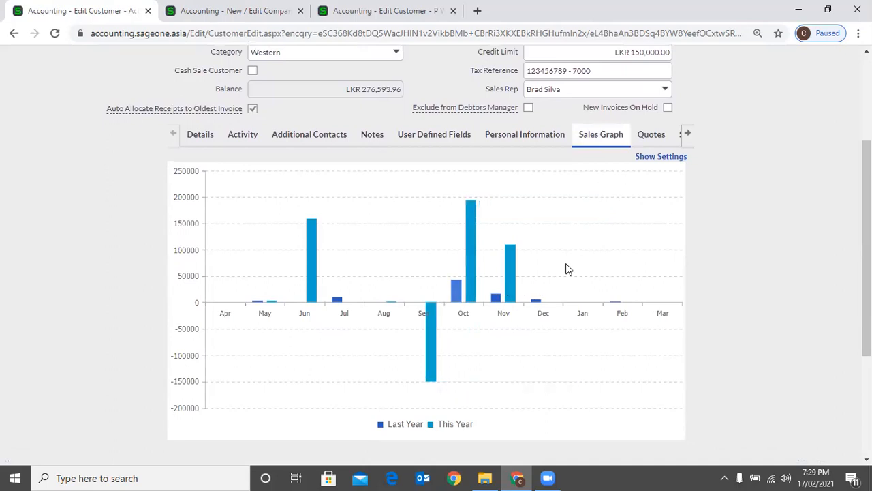
pyautogui.click(674, 137)
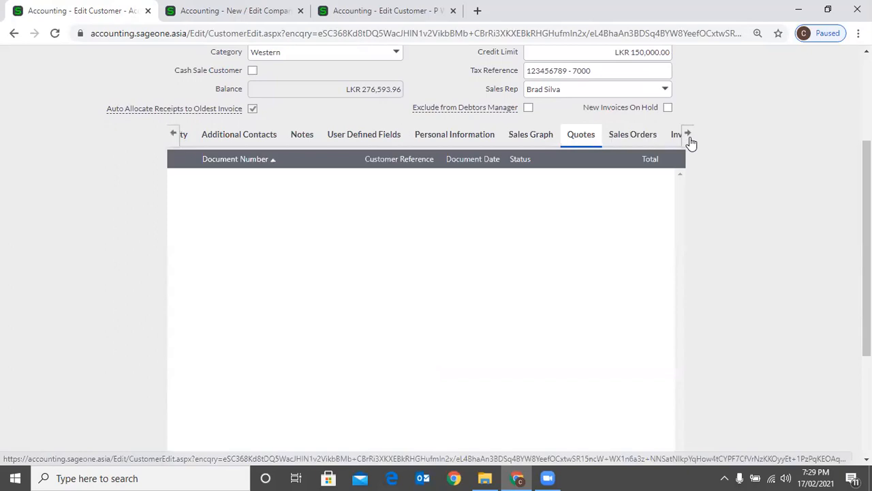
pyautogui.click(689, 139)
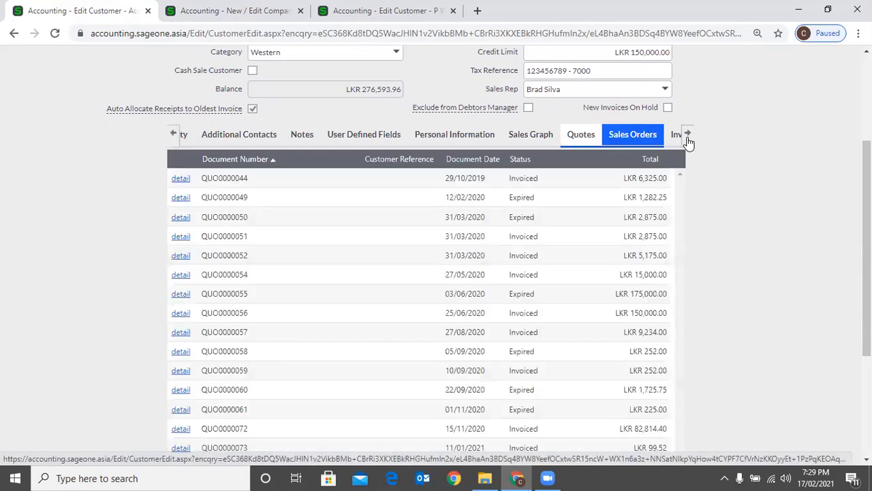
pyautogui.click(687, 142)
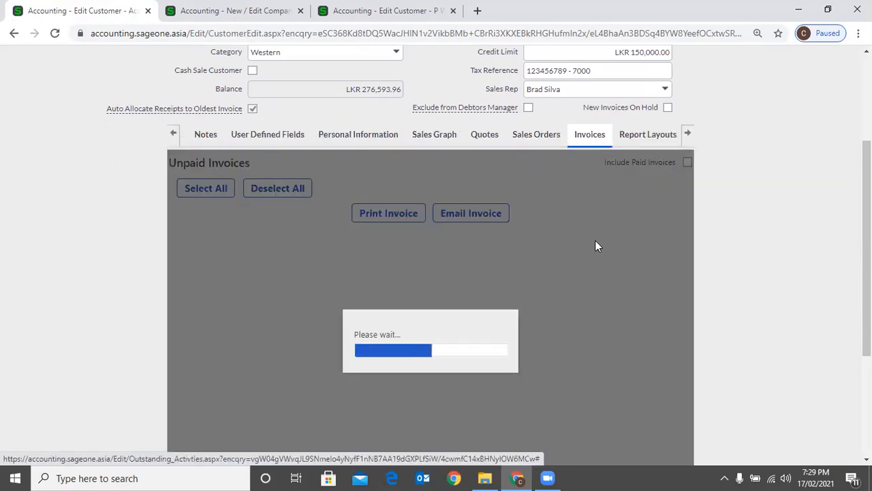
# Show the customer's report layouts: Tax Invoice on PWHoldings, Quote and Statement on Classic GST
pyautogui.click(174, 136)
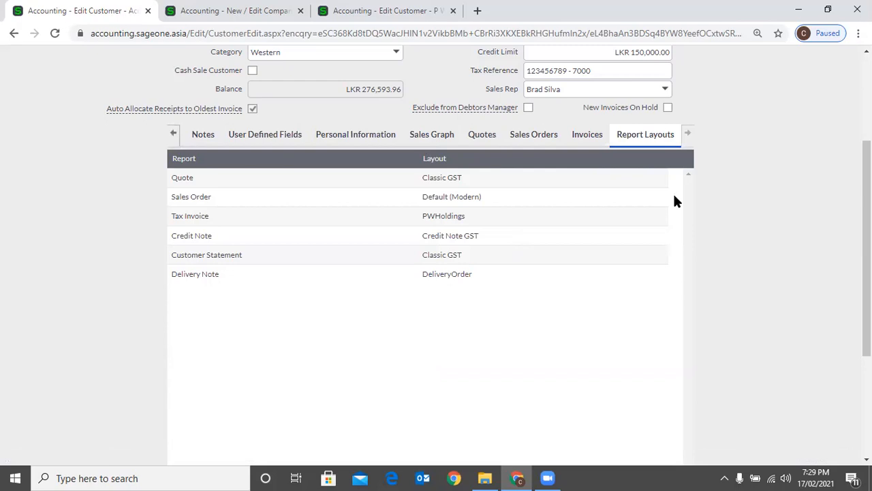
# Switch to Company Settings to view the company-wide invoice and statement layouts
pyautogui.scroll(1, 675, 200)
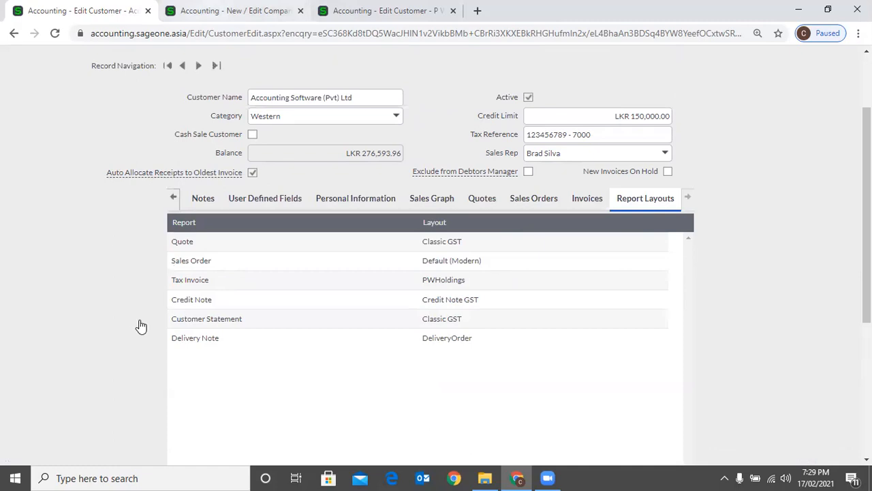
pyautogui.hotkey('ctrl', 'Tab')
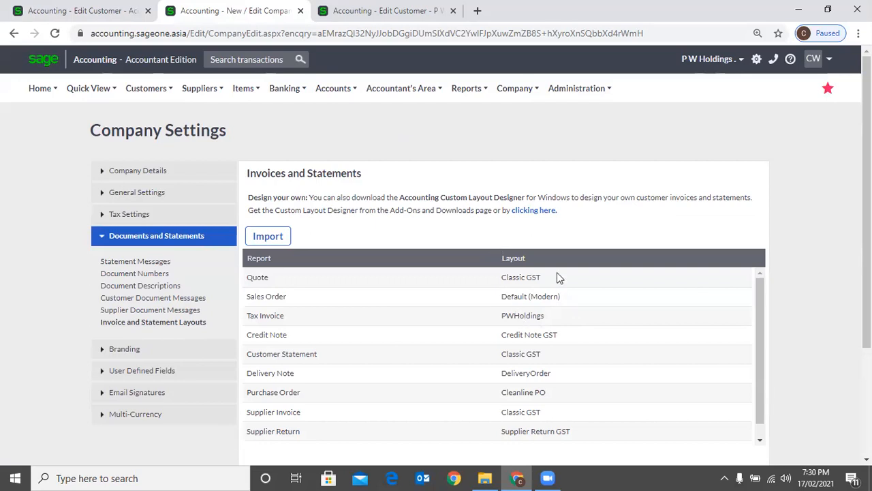
# Check the company Tax Invoice layout against the customer's PWHoldings, ending on the customer's layouts
pyautogui.scroll(-3, 557, 295)
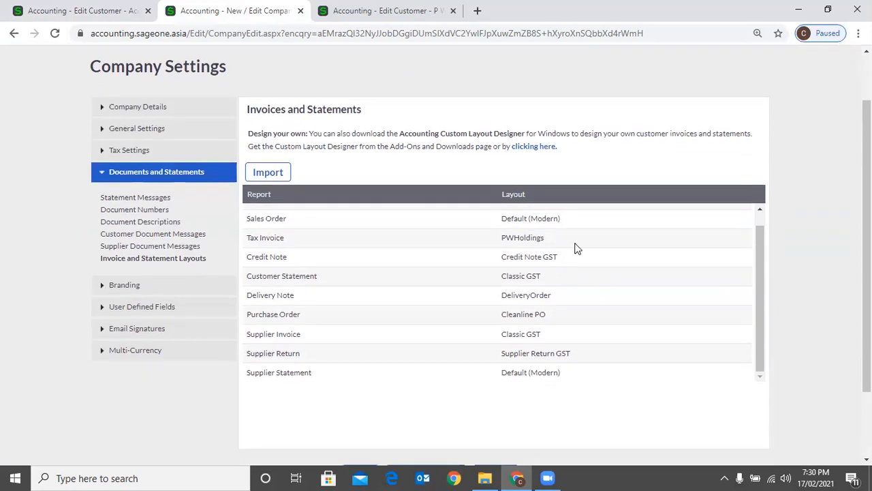
pyautogui.click(563, 239)
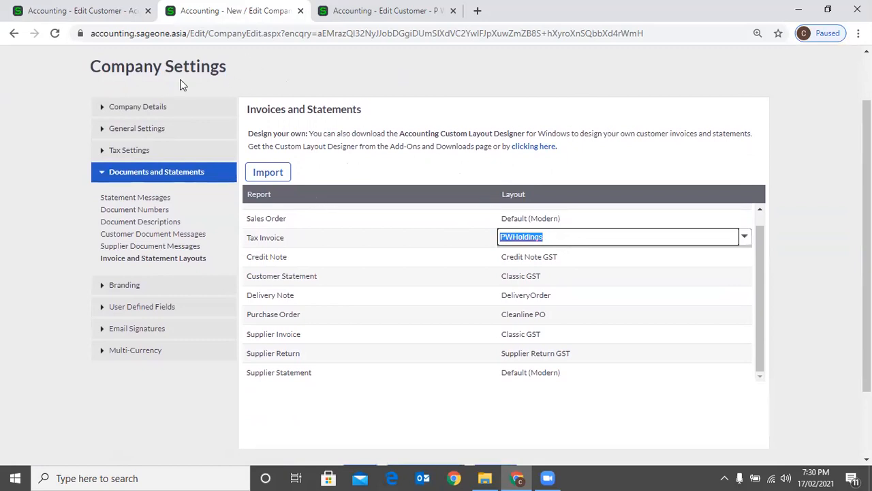
pyautogui.click(97, 10)
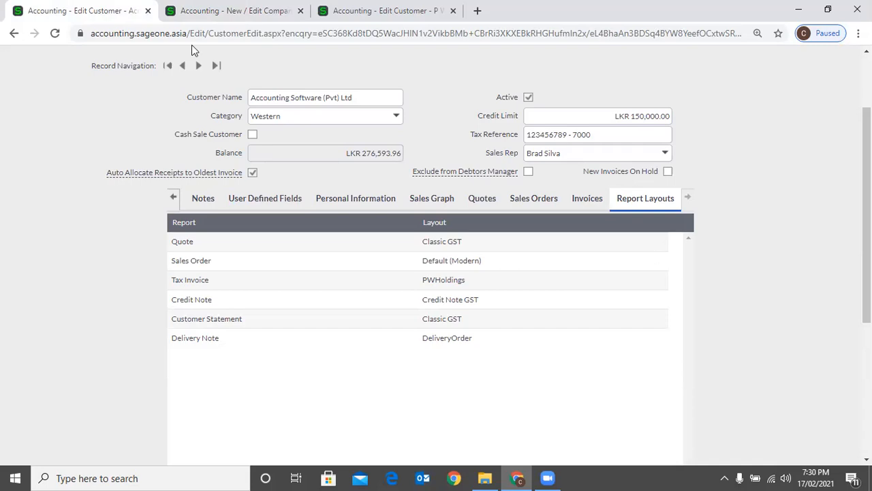
pyautogui.click(232, 10)
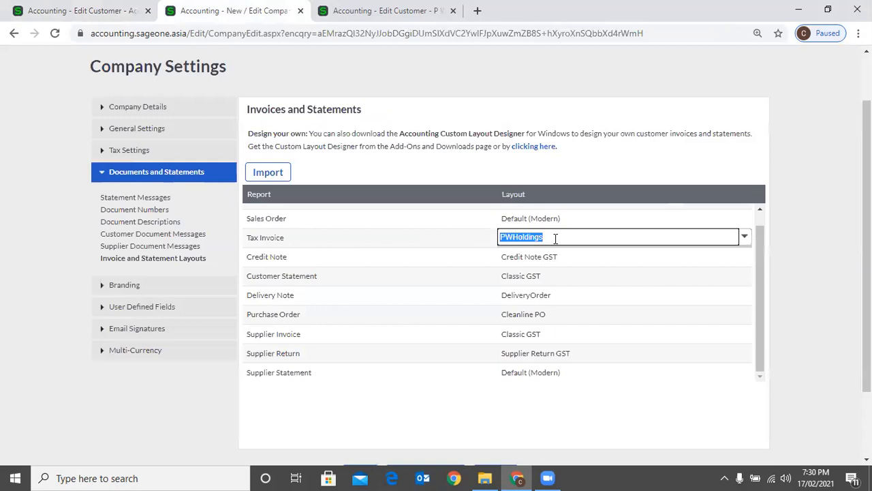
pyautogui.click(82, 10)
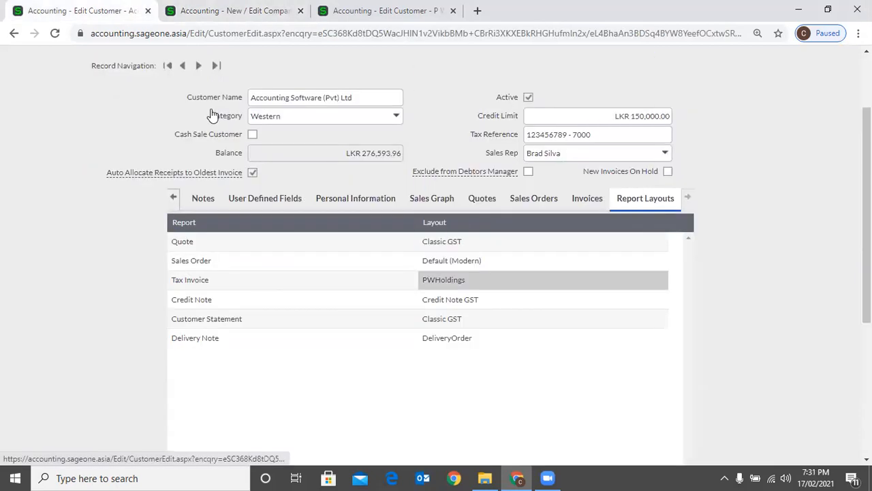
pyautogui.hotkey('ctrl', 'Tab')
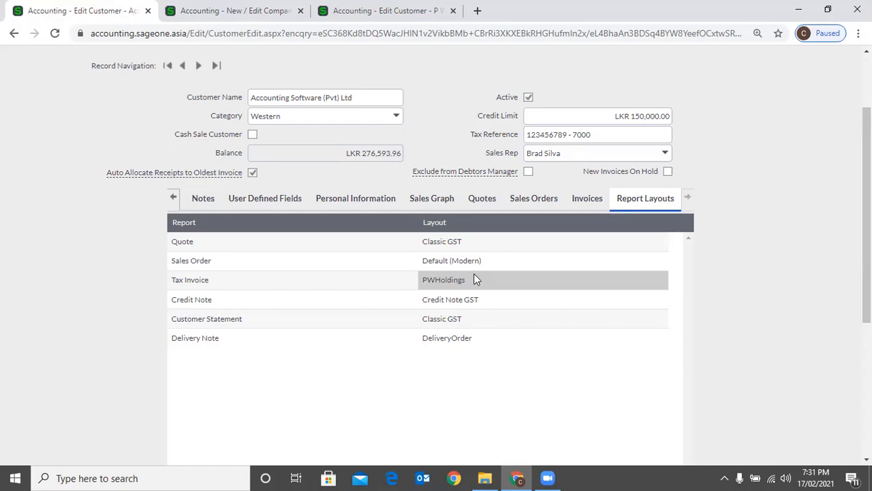
# Review the Tax Invoice and Quote layout lists, keeping PWHoldings and Classic GST
pyautogui.click(537, 276)
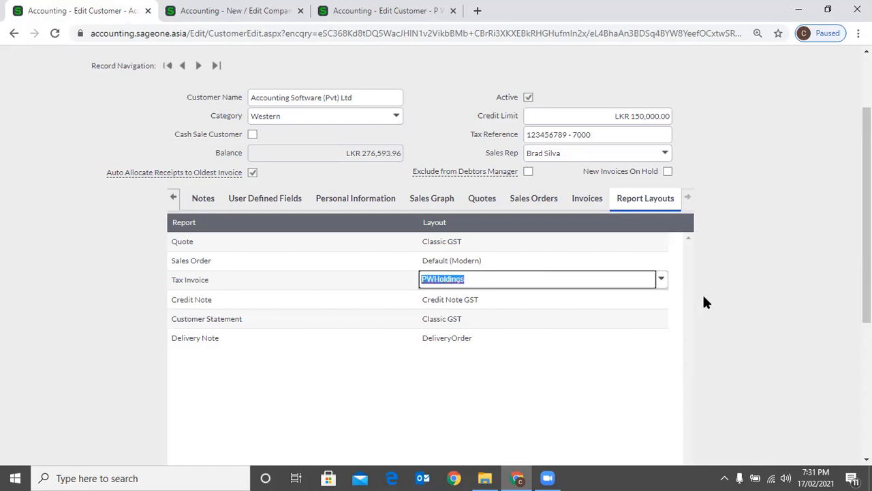
pyautogui.click(661, 281)
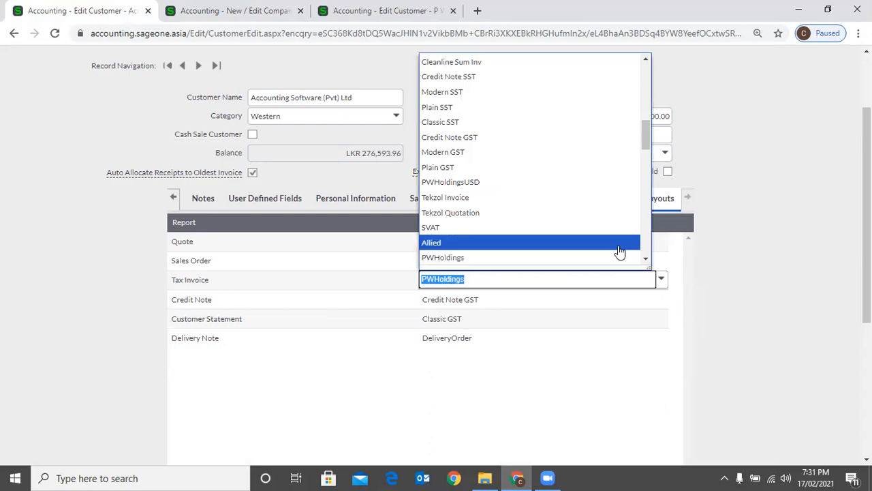
pyautogui.click(662, 243)
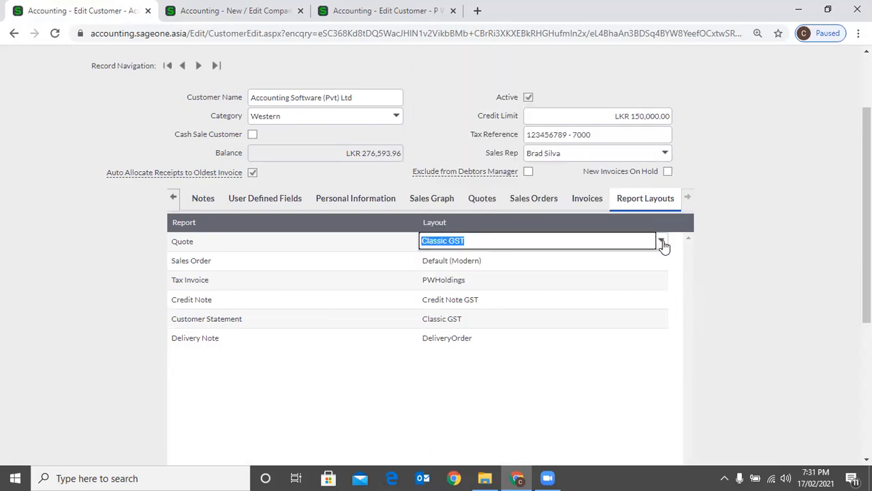
pyautogui.click(661, 243)
pyautogui.click(763, 220)
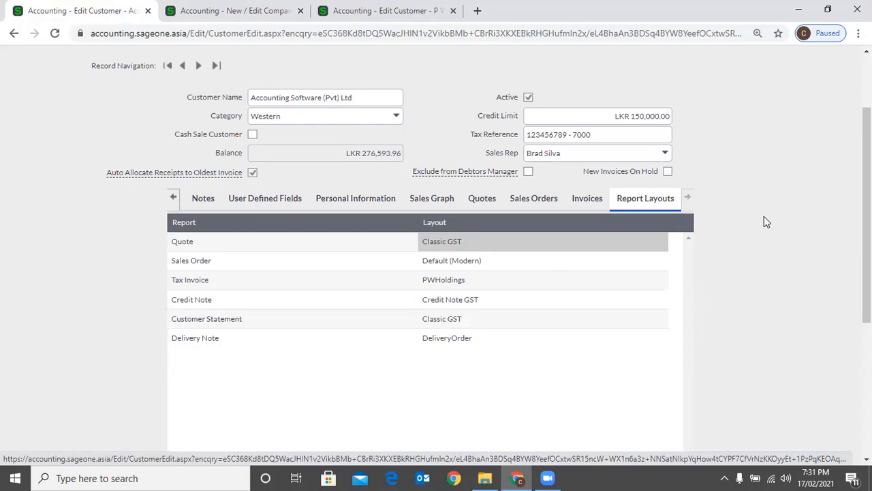
# Save the Accounting Software (Pvt) Ltd customer record
pyautogui.scroll(-3, 667, 290)
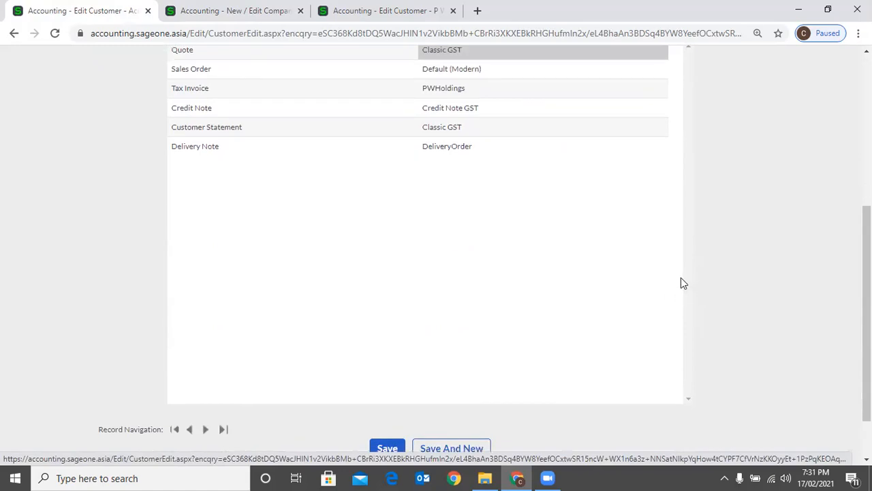
pyautogui.scroll(-1, 425, 360)
pyautogui.click(387, 383)
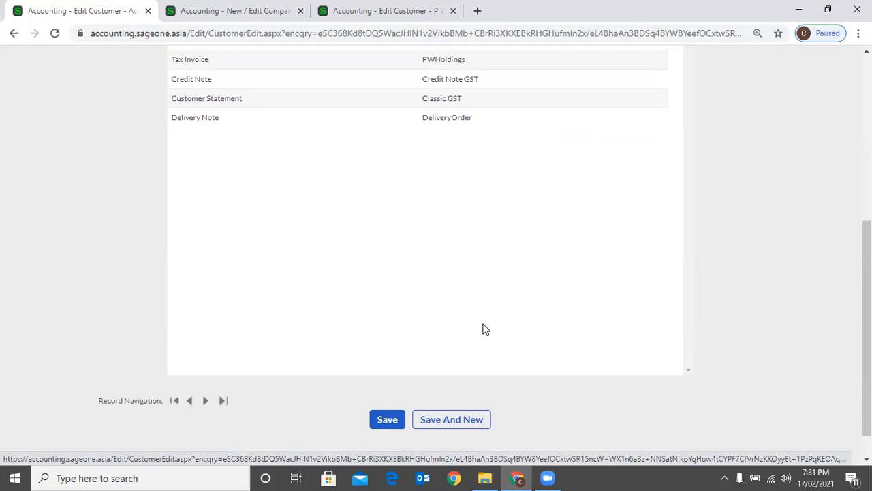
pyautogui.scroll(5, 484, 328)
# Return to the customer's Details tab, then start a blank New Customer form
pyautogui.click(172, 300)
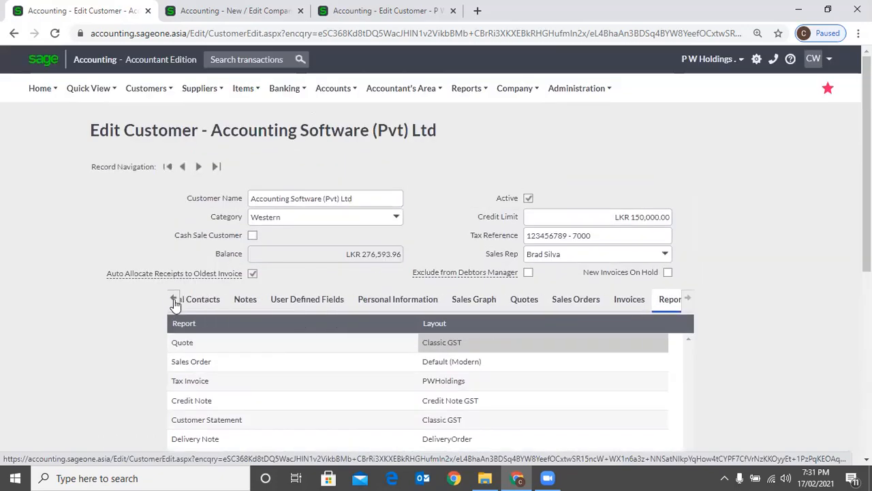
pyautogui.click(173, 300)
pyautogui.click(173, 300)
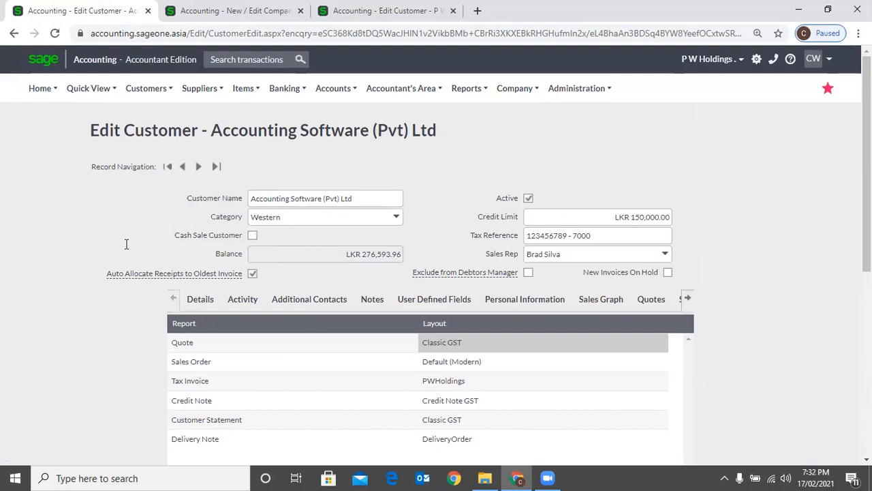
pyautogui.click(201, 299)
pyautogui.moveTo(156, 94)
pyautogui.click(157, 113)
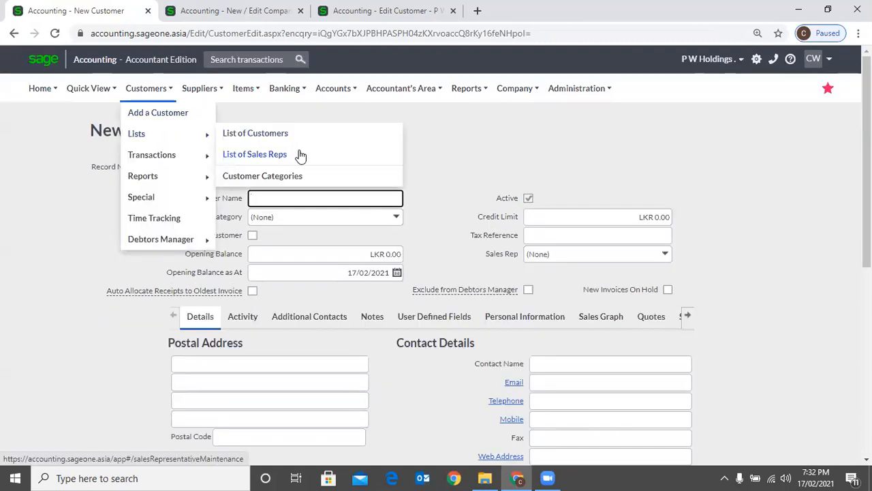
# Open the List of Sales Reps and start adding a new sales rep
pyautogui.click(304, 151)
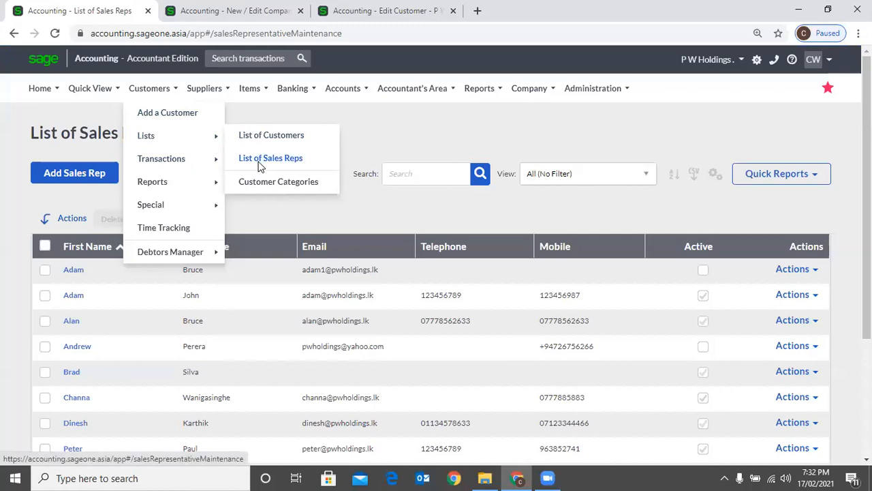
pyautogui.click(259, 164)
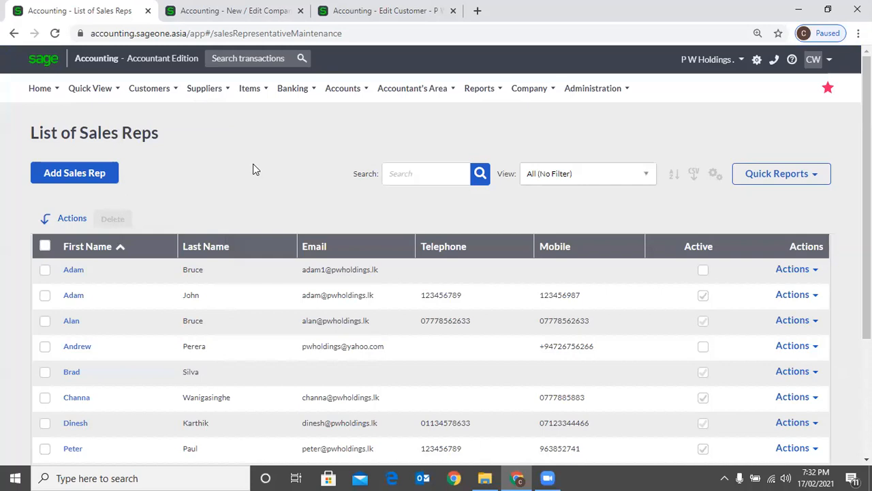
pyautogui.click(87, 182)
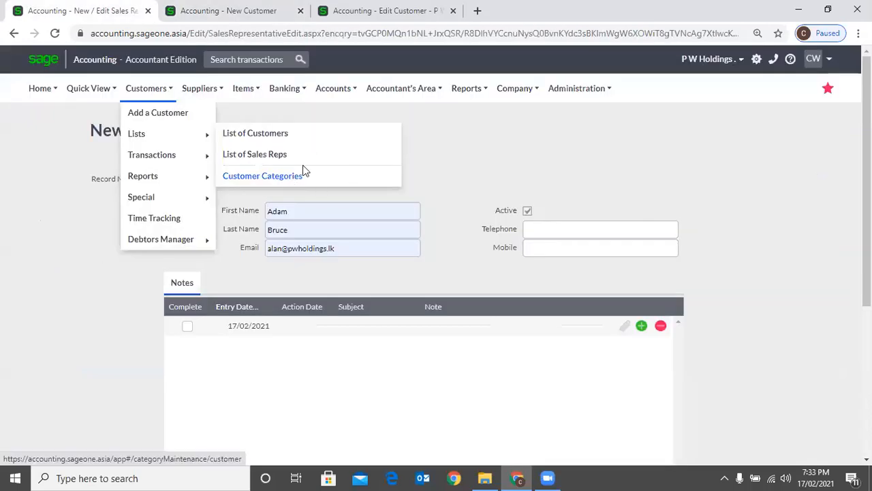
# Start a new customer category, then leave the New Customer's Category at (None)
pyautogui.click(304, 171)
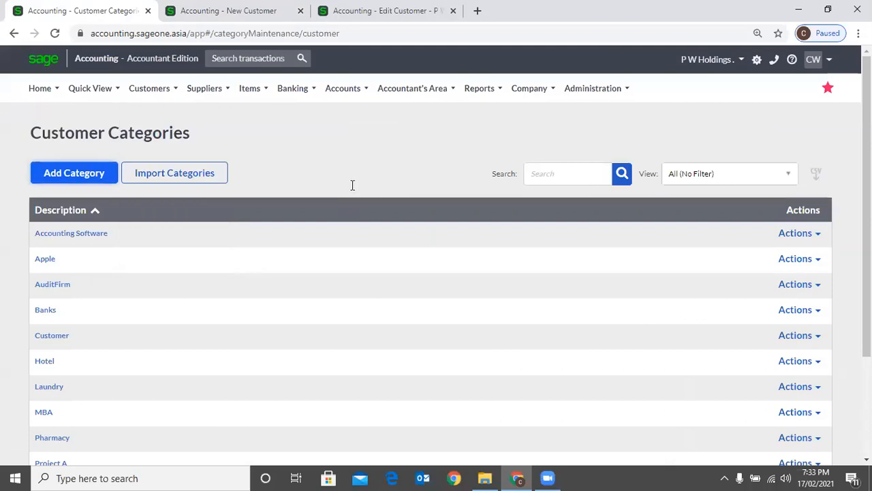
pyautogui.press('Return')
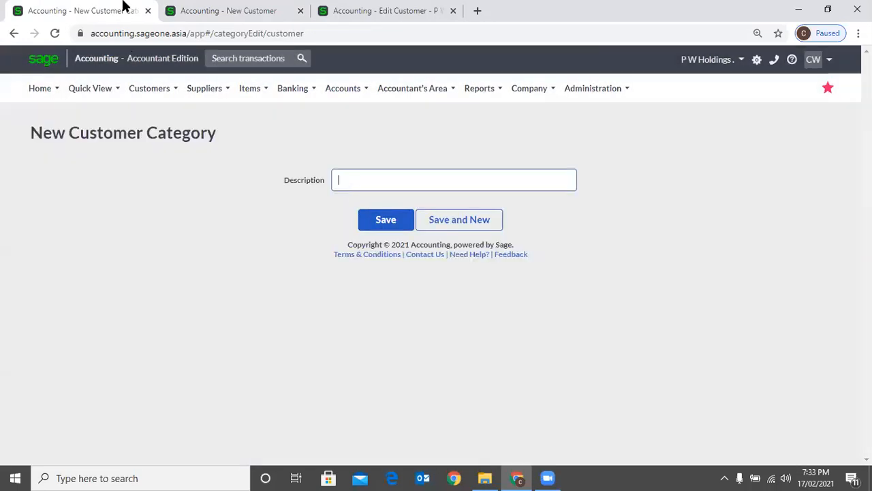
pyautogui.click(218, 10)
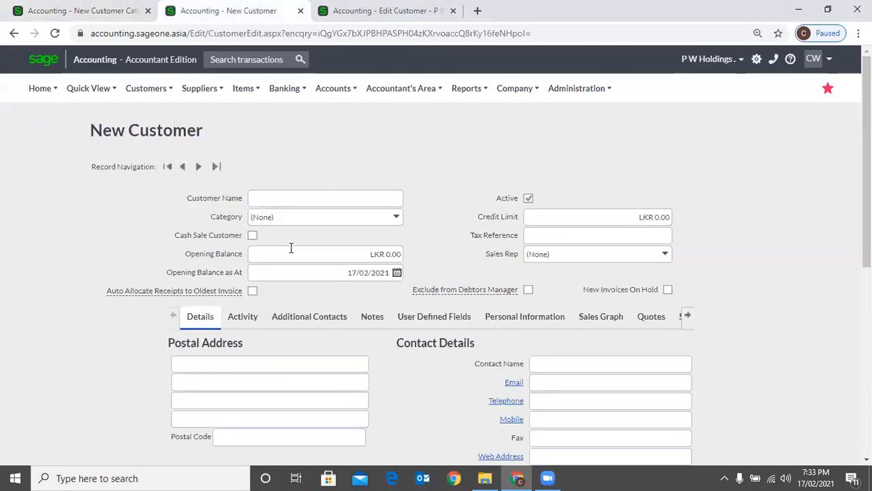
pyautogui.click(396, 217)
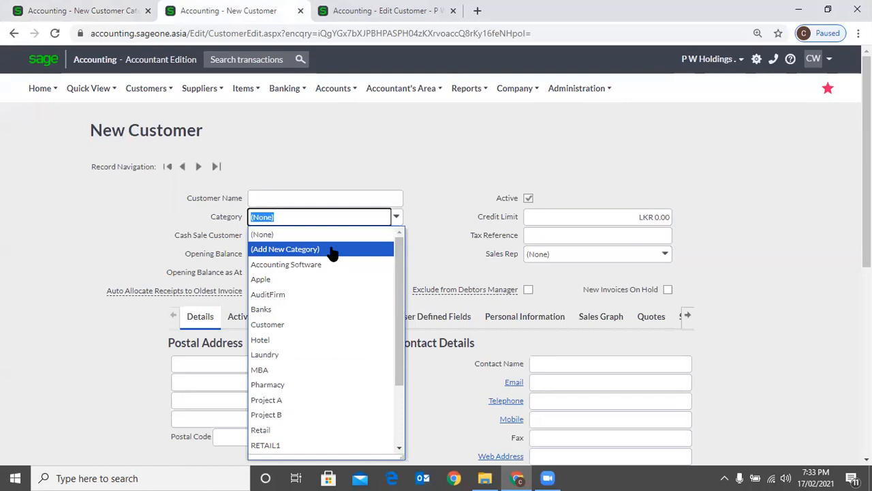
pyautogui.click(324, 167)
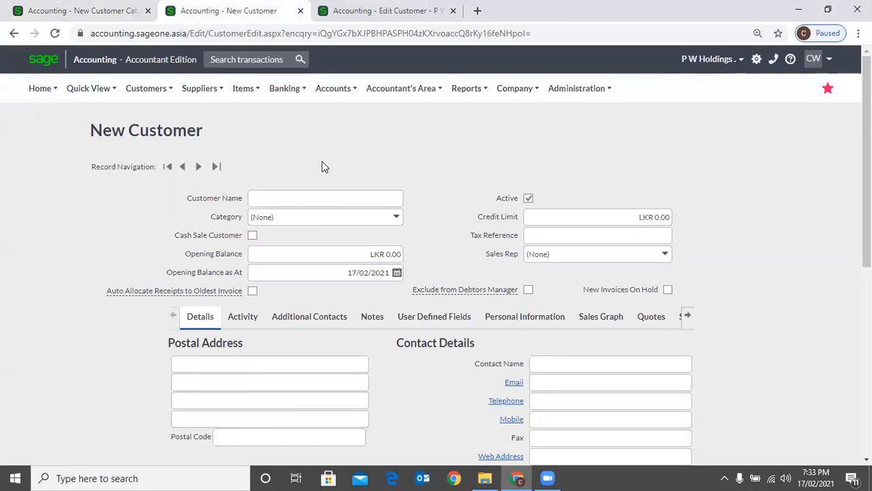
pyautogui.moveTo(171, 98)
pyautogui.moveTo(171, 141)
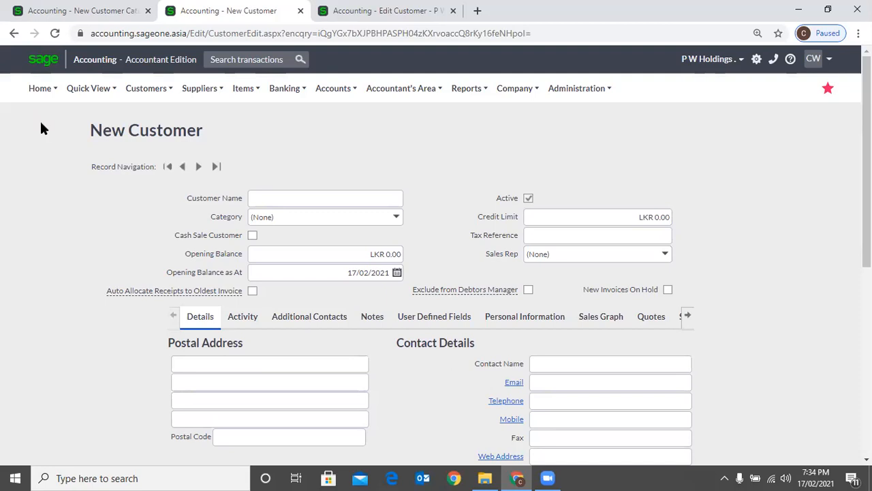
pyautogui.scroll(-1, 333, 369)
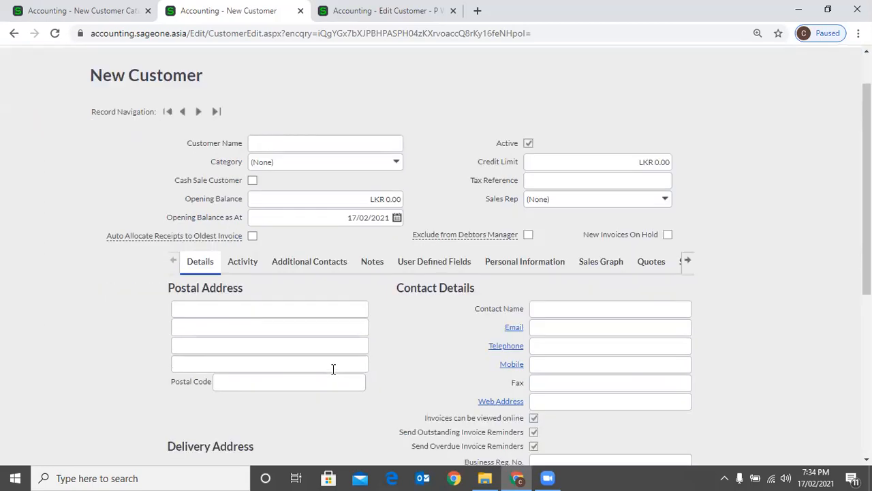
pyautogui.scroll(-1, 333, 368)
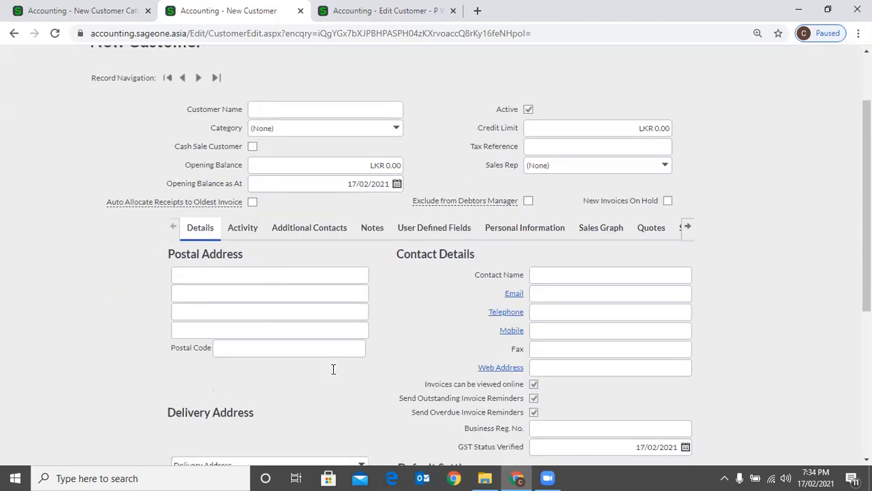
pyautogui.scroll(-1, 333, 369)
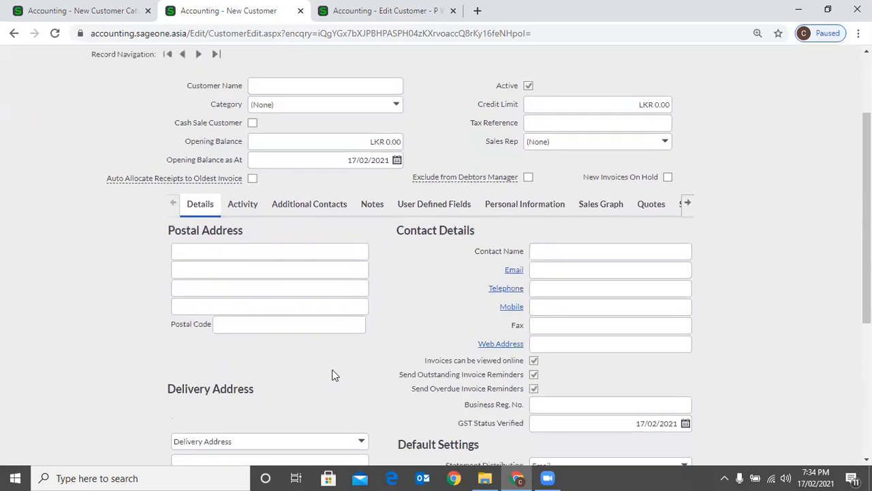
pyautogui.scroll(3, 333, 375)
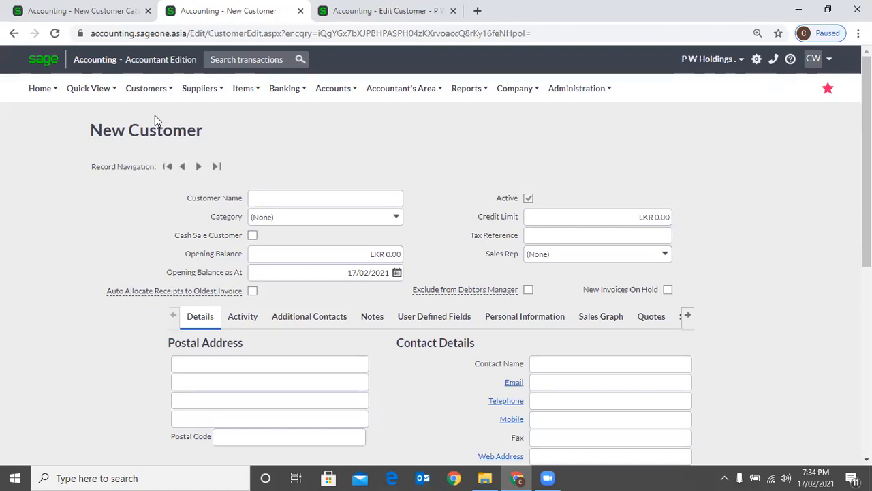
# Show the Customers > Lists submenu from the New Customer form
pyautogui.moveTo(155, 116)
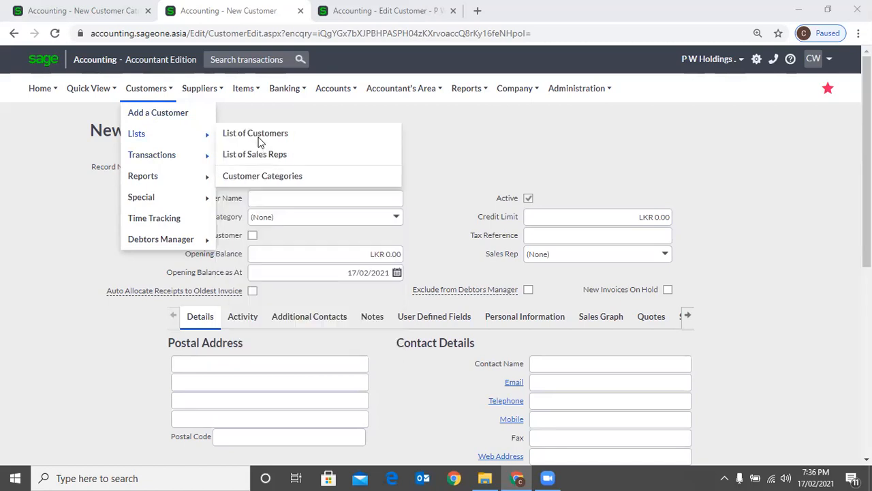
# Open List of Customers showing all customers, unfiltered and sorted by name
pyautogui.click(258, 136)
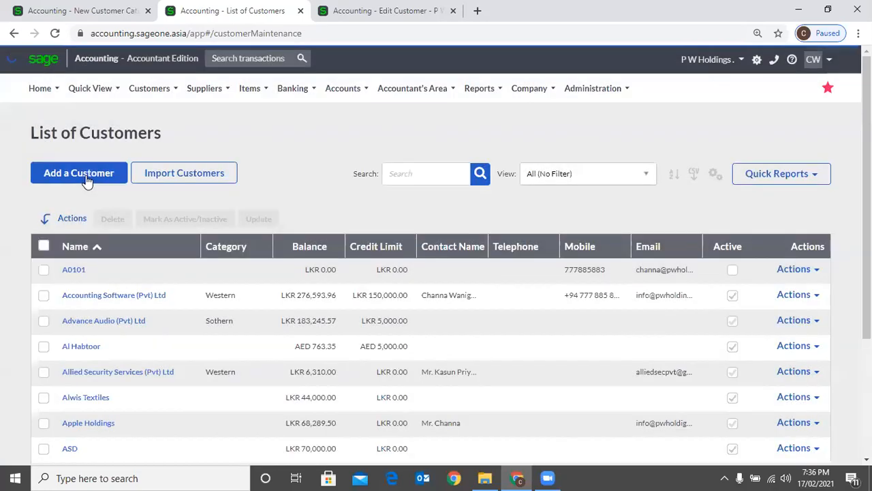
pyautogui.click(86, 178)
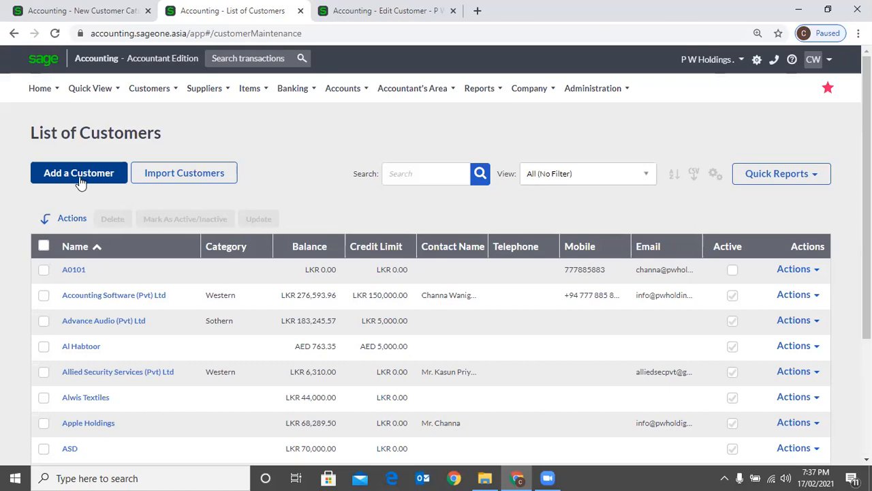
pyautogui.click(111, 6)
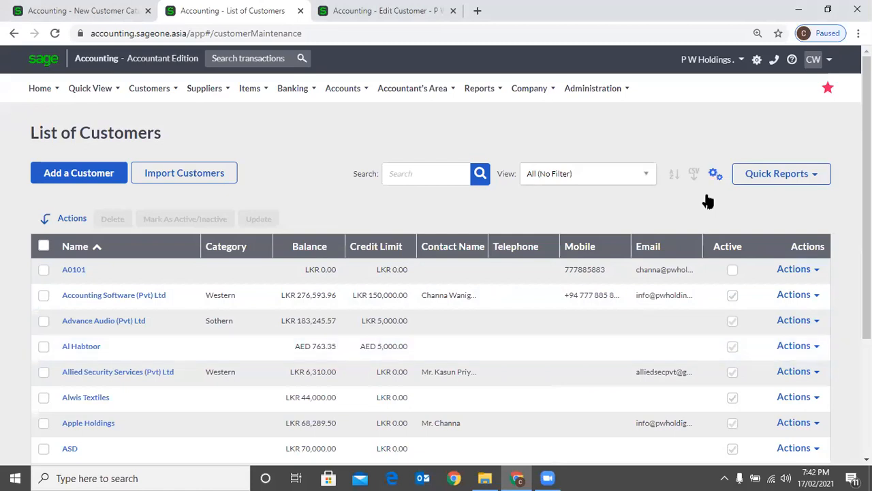
# Customise the customer grid to show Price List instead of Tel Number, and save the layout
pyautogui.click(715, 174)
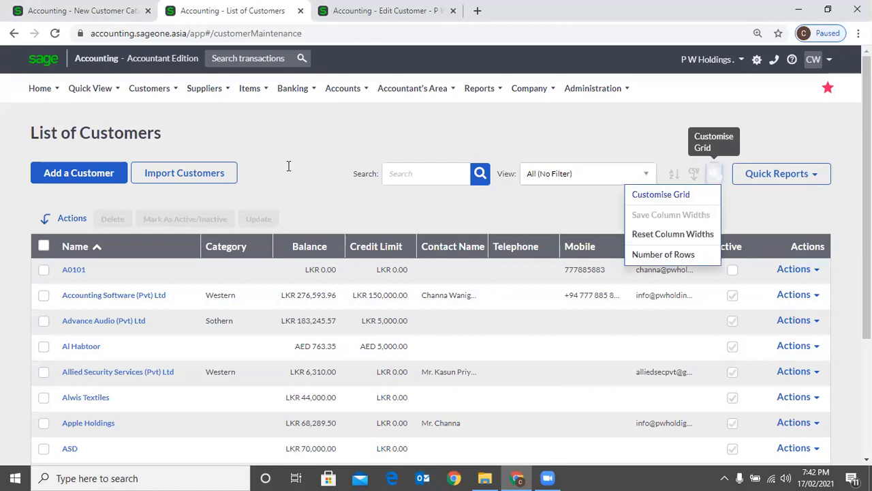
pyautogui.click(288, 165)
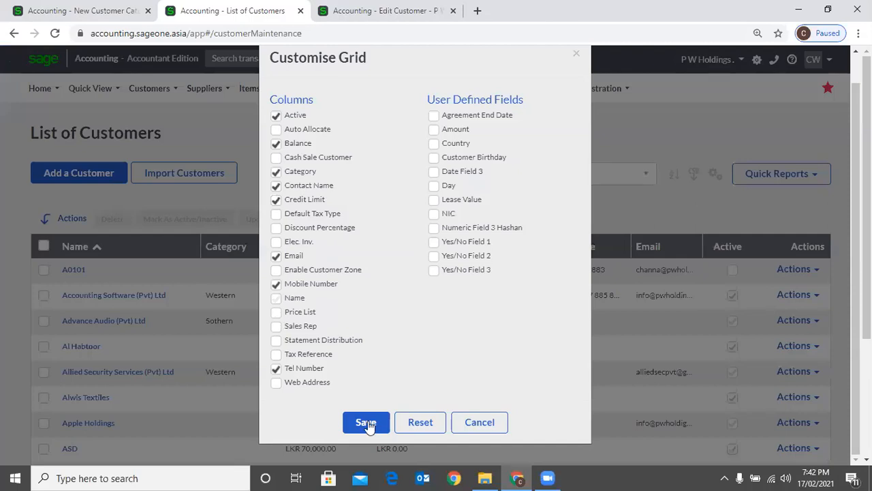
pyautogui.click(366, 422)
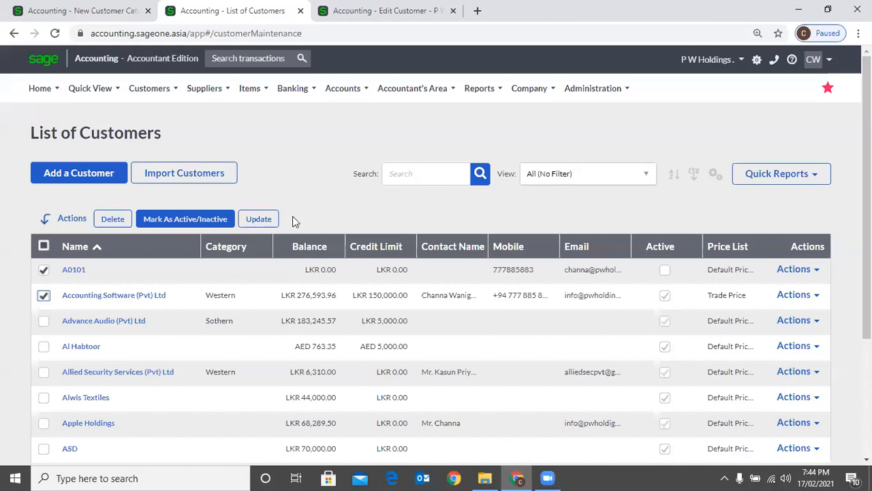
# Abandon the first bulk update and untick A0101 and Accounting Software (Pvt) Ltd
pyautogui.click(252, 220)
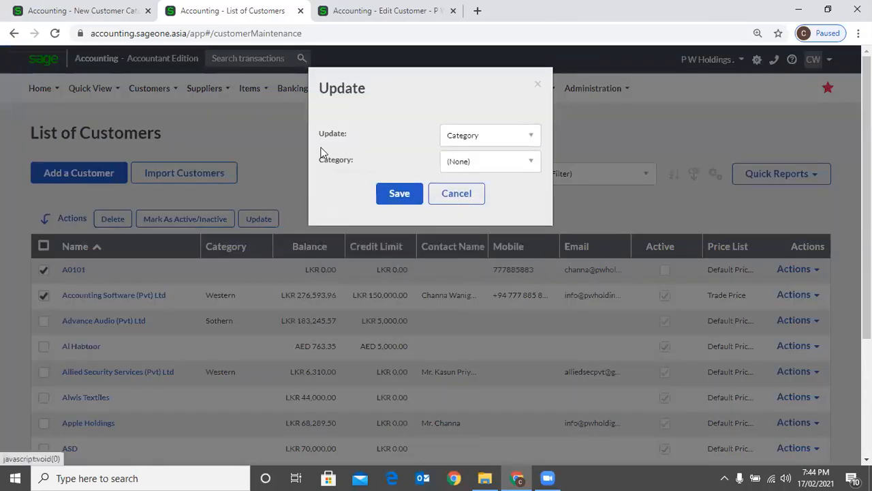
pyautogui.click(297, 147)
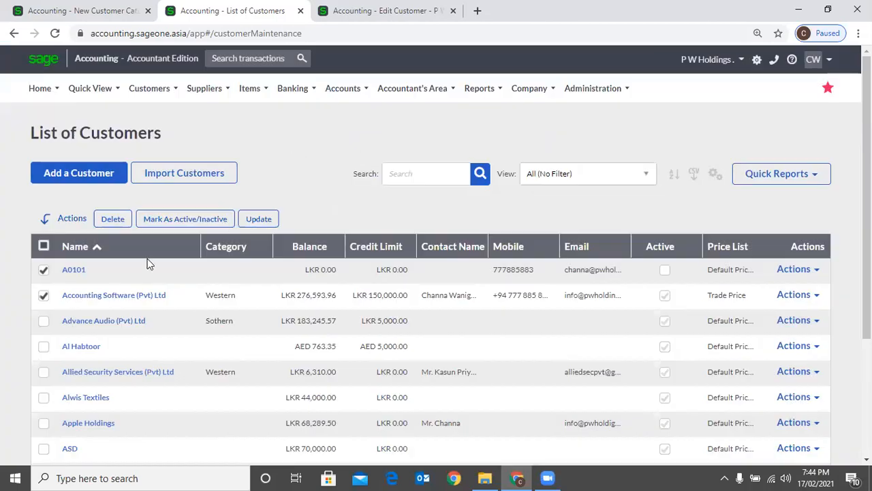
pyautogui.click(44, 271)
pyautogui.click(44, 295)
pyautogui.scroll(-1, 37, 358)
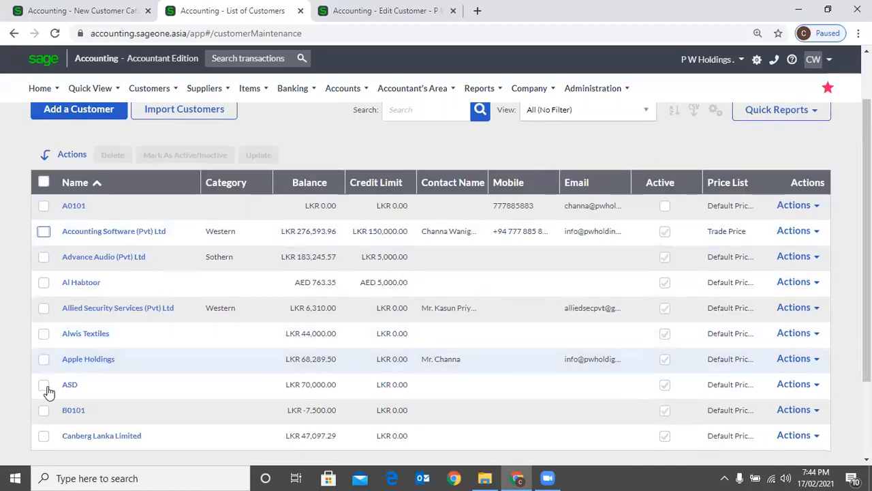
# Select Alwis Textiles, Apple Holdings and ASD and bulk-update them to the Laundry category
pyautogui.click(44, 334)
pyautogui.click(43, 358)
pyautogui.click(44, 384)
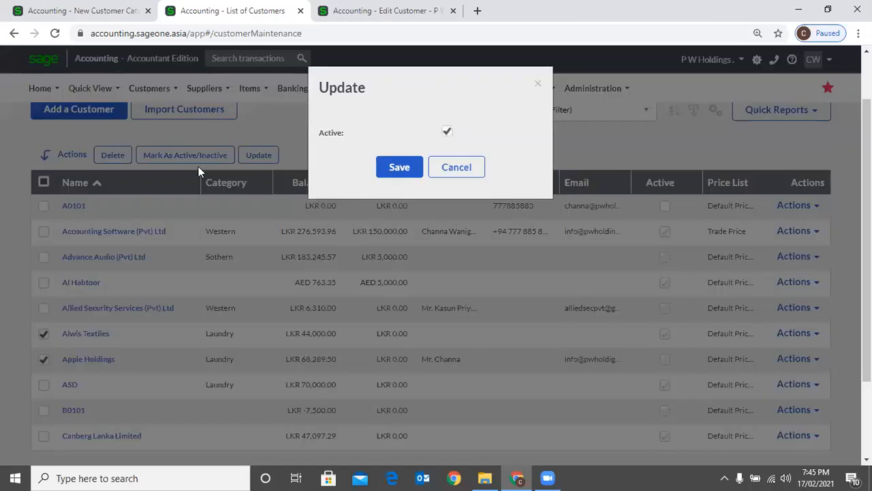
pyautogui.click(448, 166)
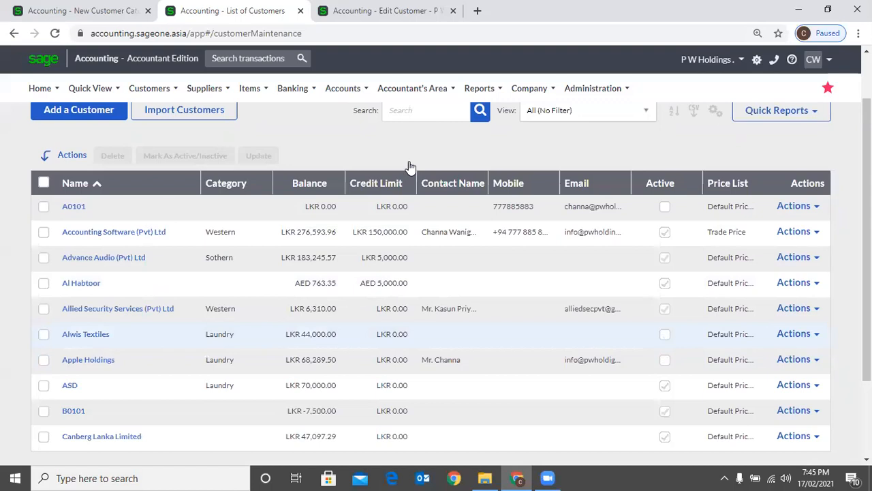
# Mark Alwis Textiles and Apple Holdings as active again
pyautogui.scroll(-2, 411, 166)
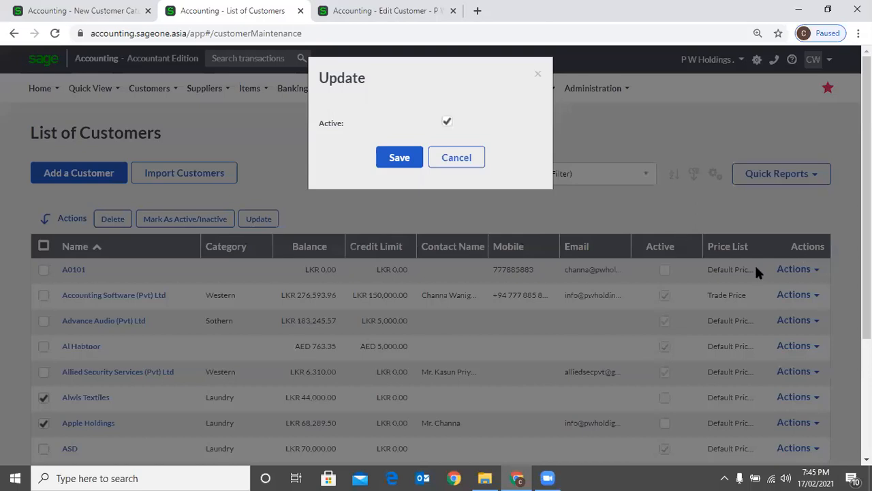
pyautogui.press('Return')
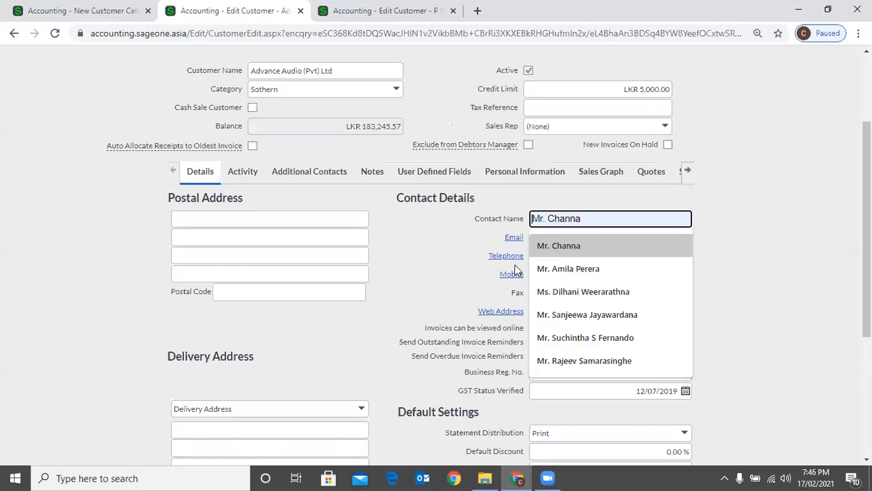
# Review the Advance Audio (Pvt) Ltd record, then close its tab with Ctrl+W
pyautogui.scroll(-3, 409, 440)
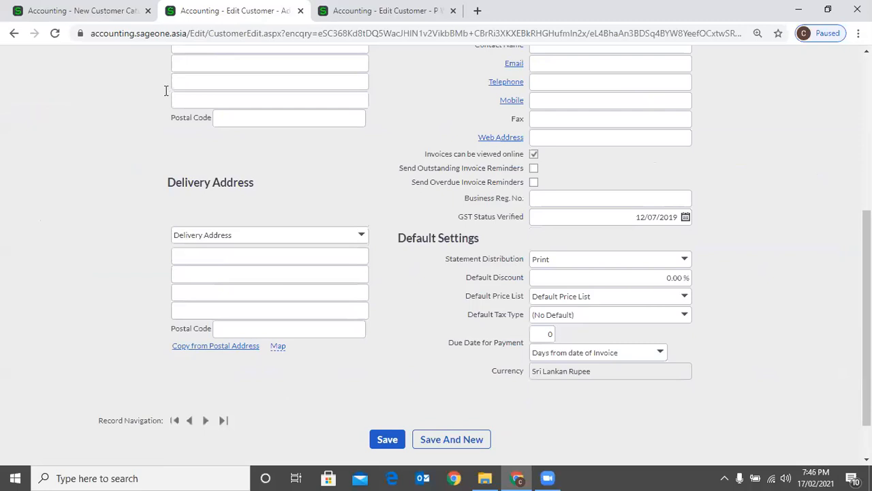
pyautogui.scroll(3, 165, 91)
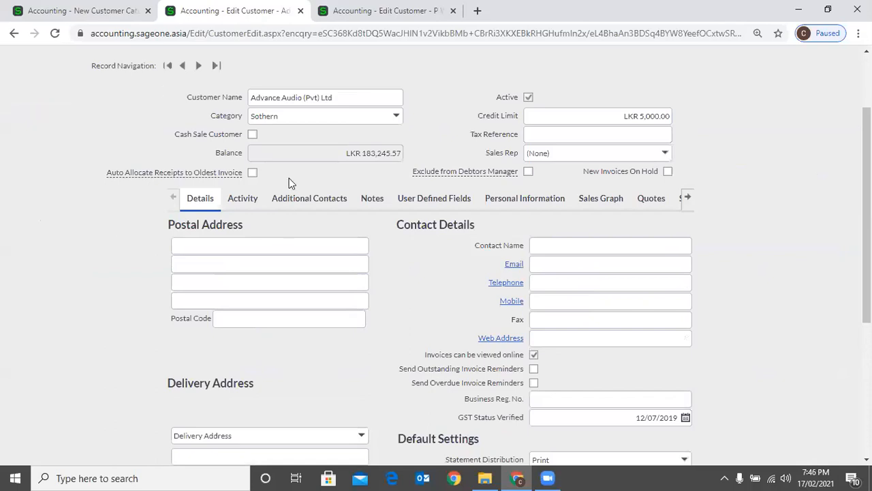
pyautogui.hotkey('ctrl', 'w')
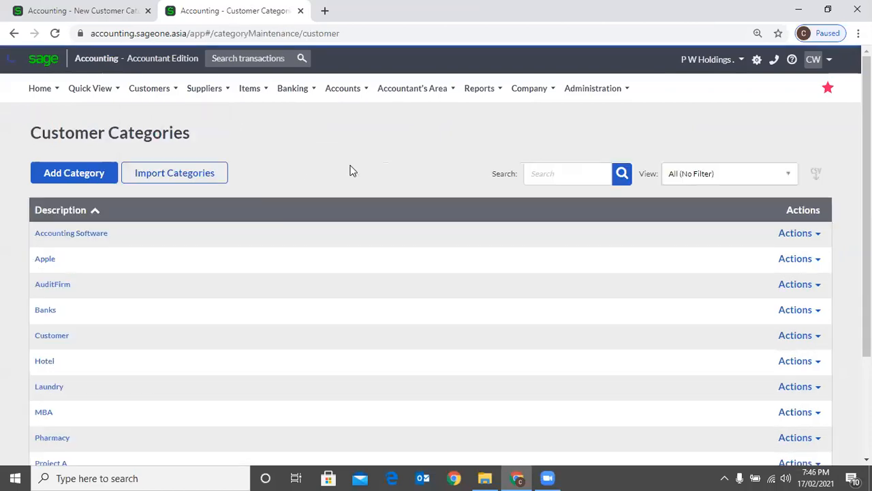